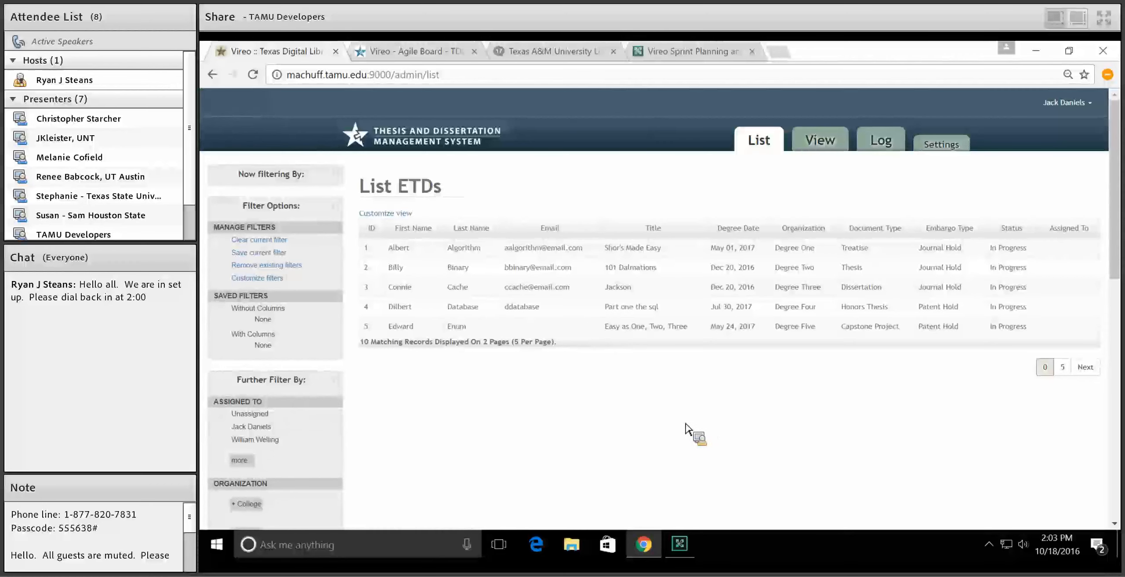
- Switch to the Jira agile board and view the Sprint 17 stories from the beginning of the board
{"action": "left_click", "coordinate": [394, 50]}
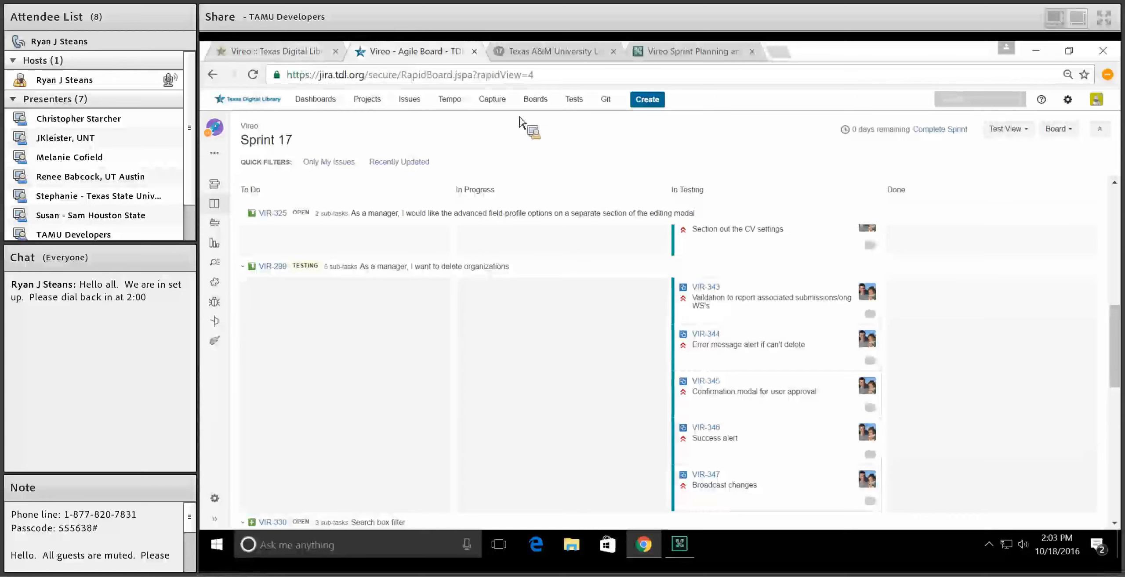
{"action": "scroll", "coordinate": [520, 346], "scroll_direction": "up", "scroll_amount": 8}
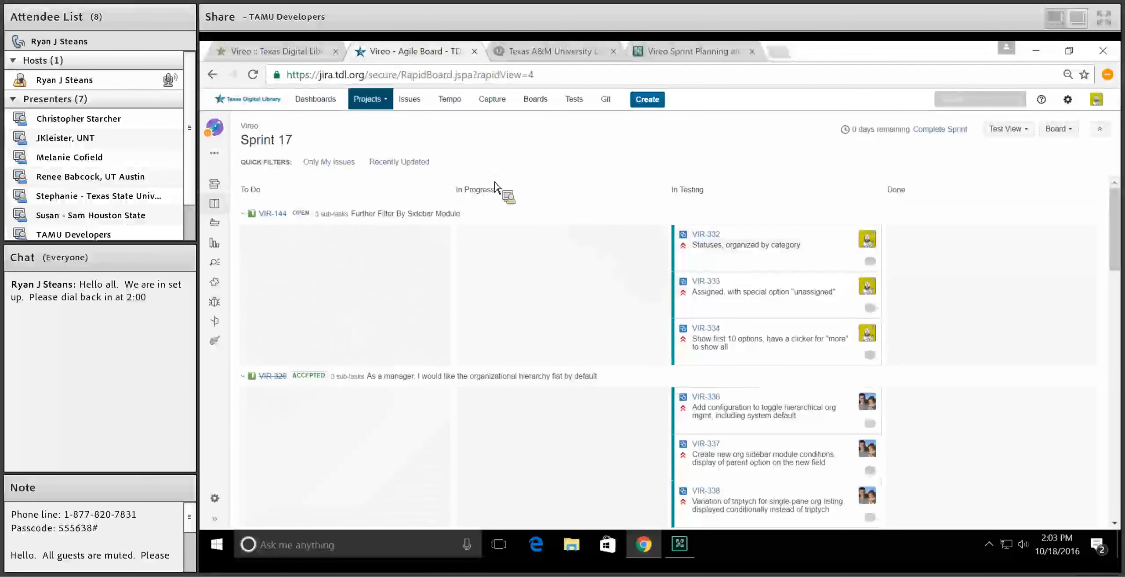
- Return to the Vireo ETD list, and repeatedly expand and collapse the full list of assignees under the Assigned To filter
{"action": "left_click", "coordinate": [286, 52]}
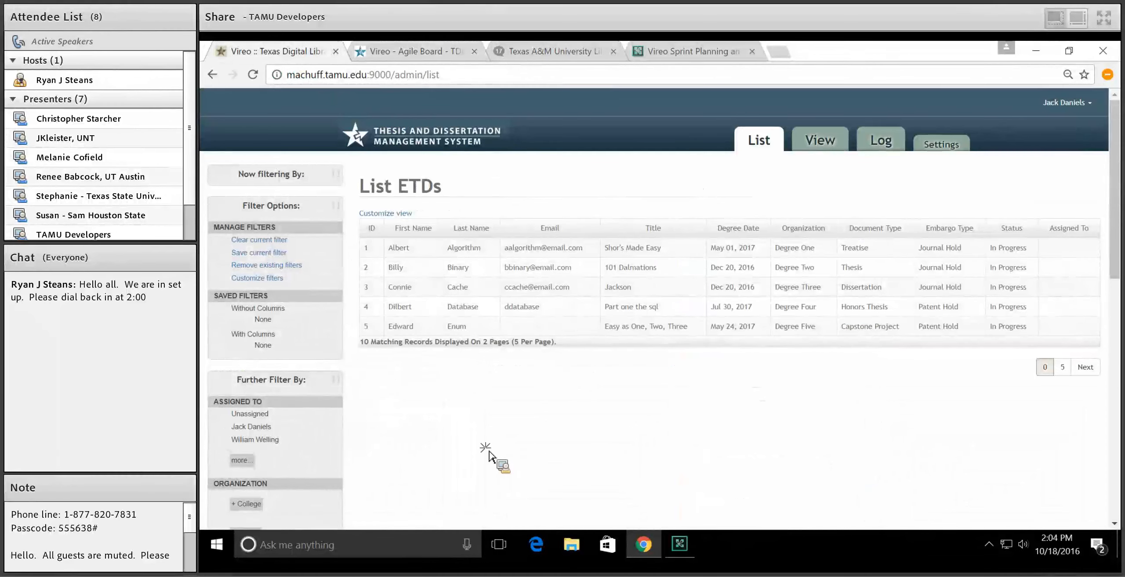
{"action": "scroll", "coordinate": [488, 452], "scroll_direction": "down", "scroll_amount": 2}
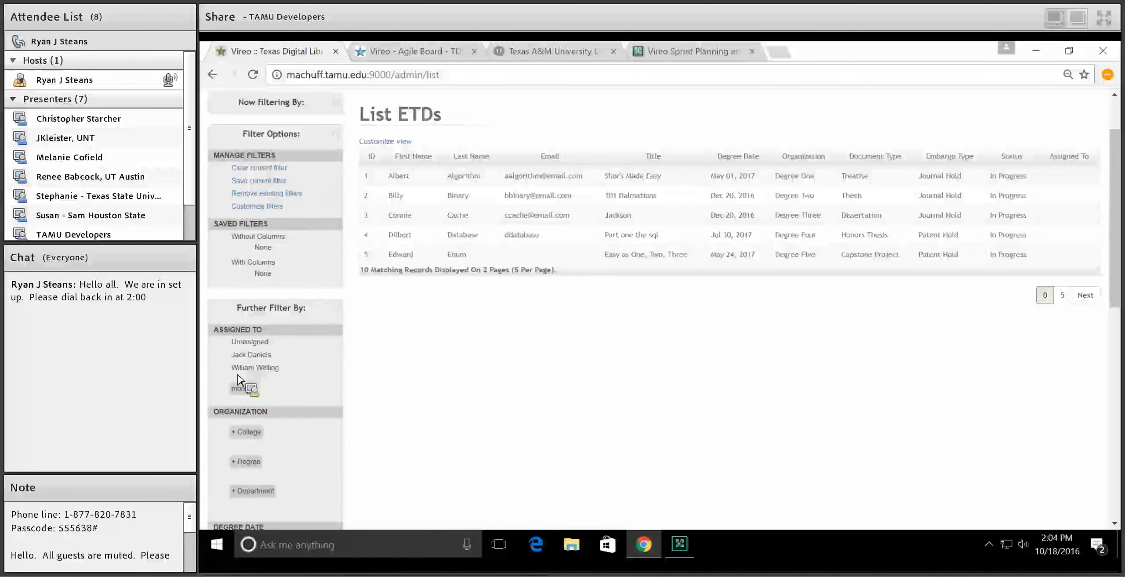
{"action": "scroll", "coordinate": [250, 488], "scroll_direction": "down", "scroll_amount": 2}
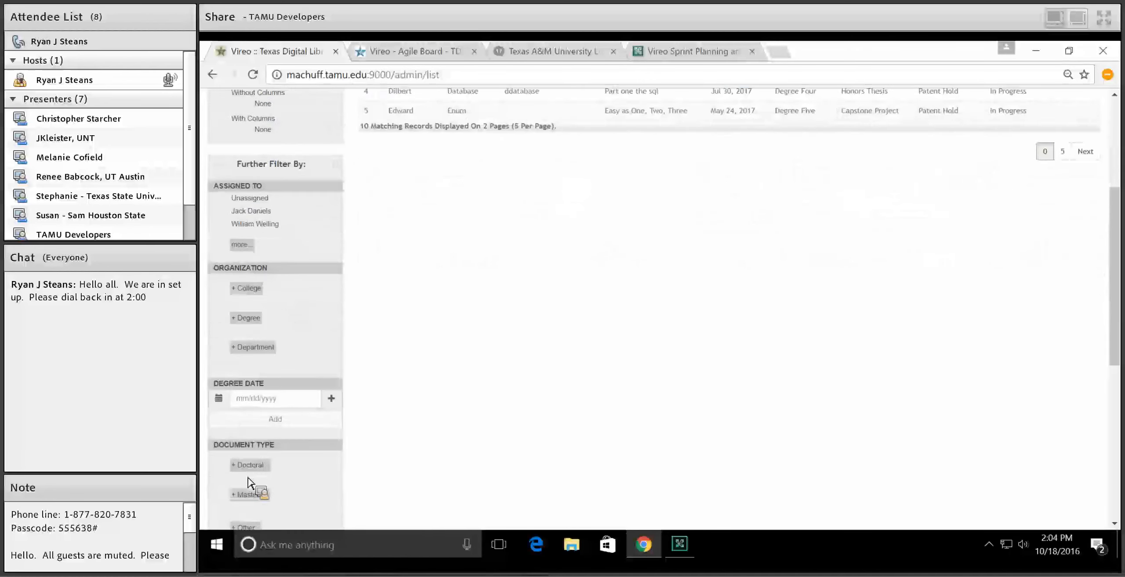
{"action": "scroll", "coordinate": [251, 488], "scroll_direction": "up", "scroll_amount": 4}
{"action": "left_click", "coordinate": [240, 459]}
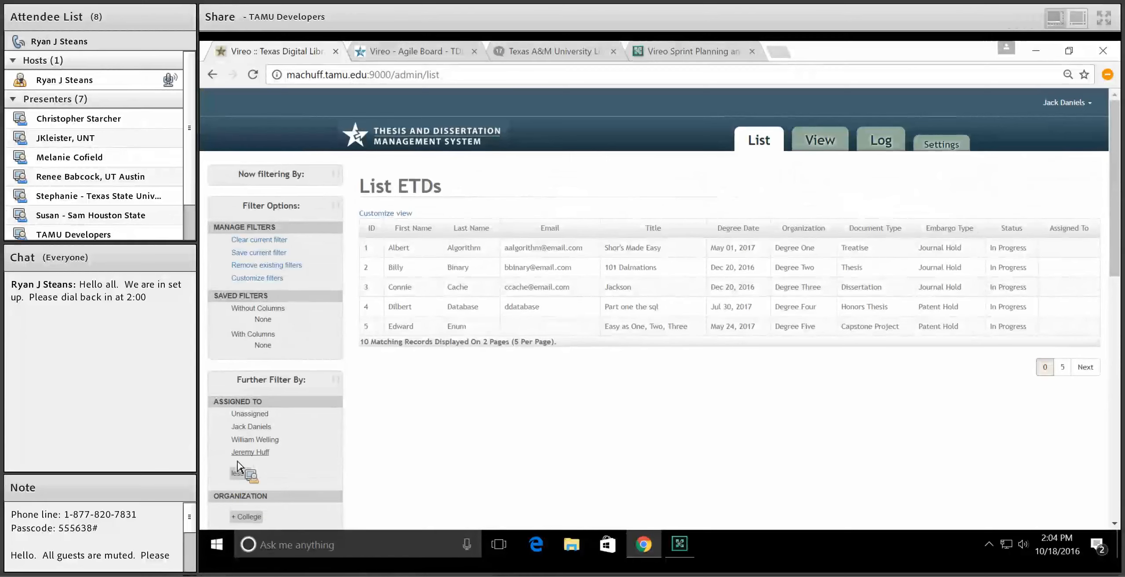
{"action": "scroll", "coordinate": [237, 466], "scroll_direction": "down", "scroll_amount": 2}
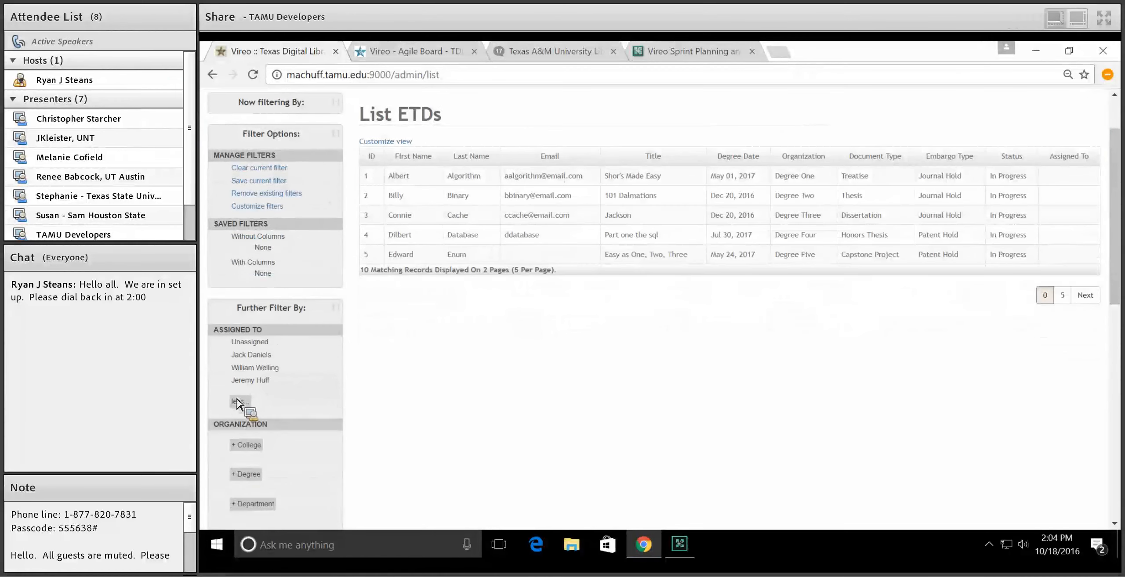
{"action": "left_click", "coordinate": [240, 402]}
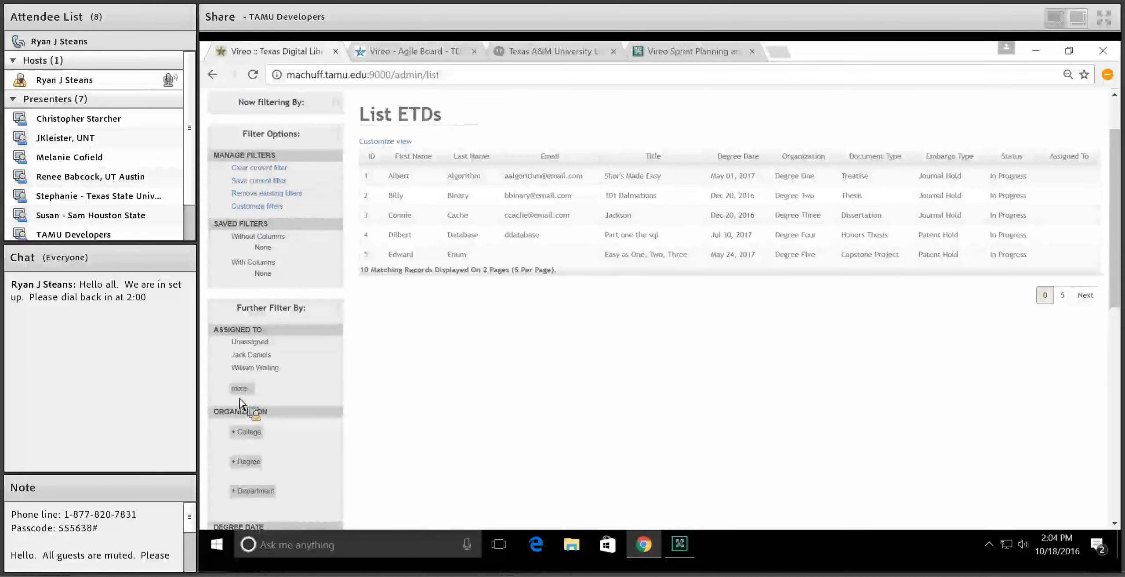
{"action": "left_click", "coordinate": [240, 389]}
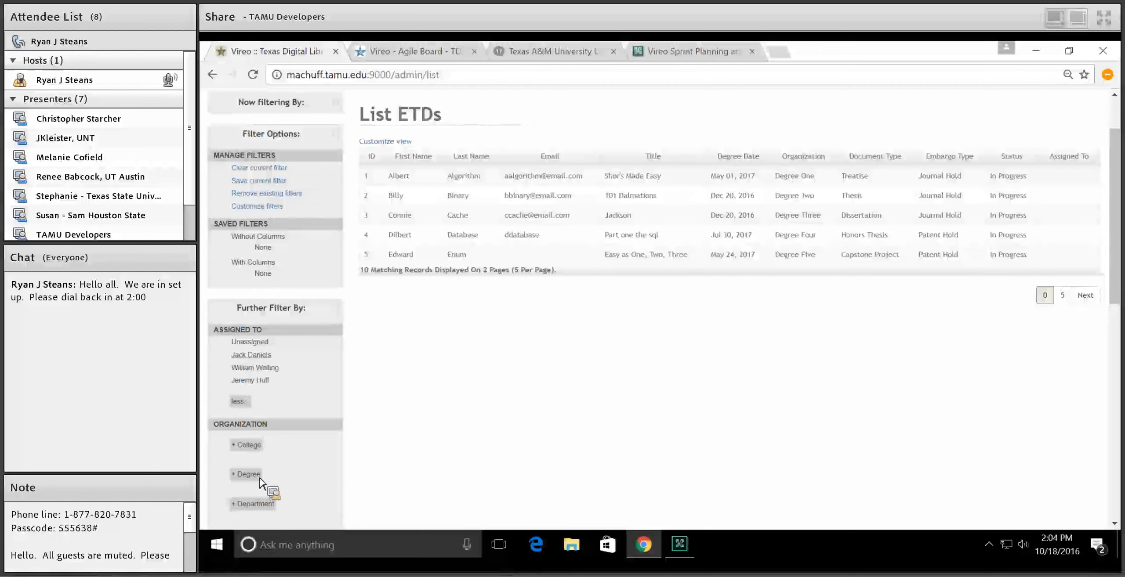
{"action": "left_click", "coordinate": [237, 401]}
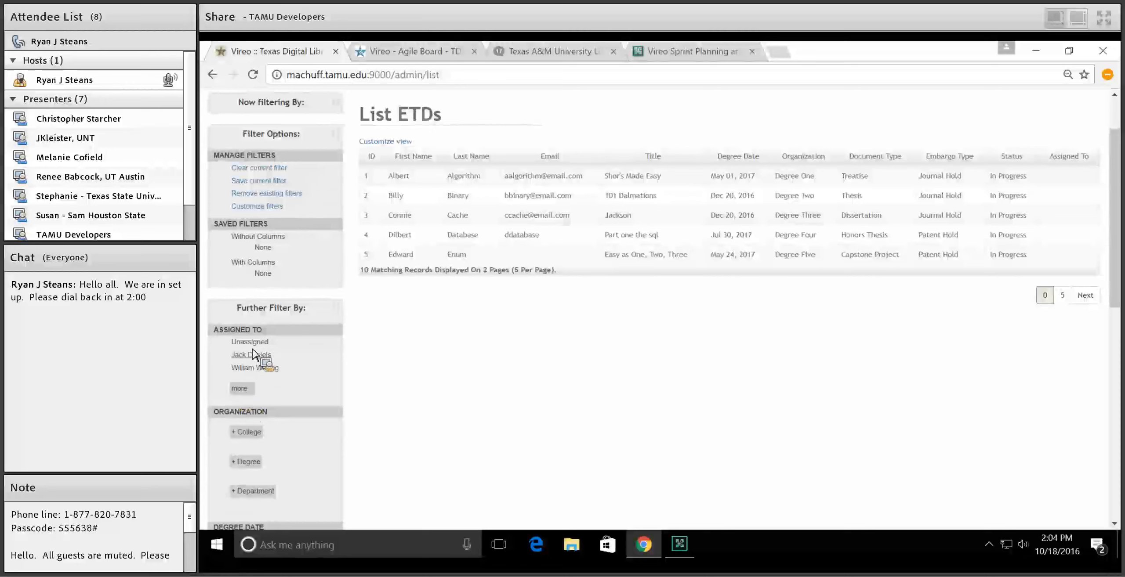
{"action": "left_click", "coordinate": [242, 388]}
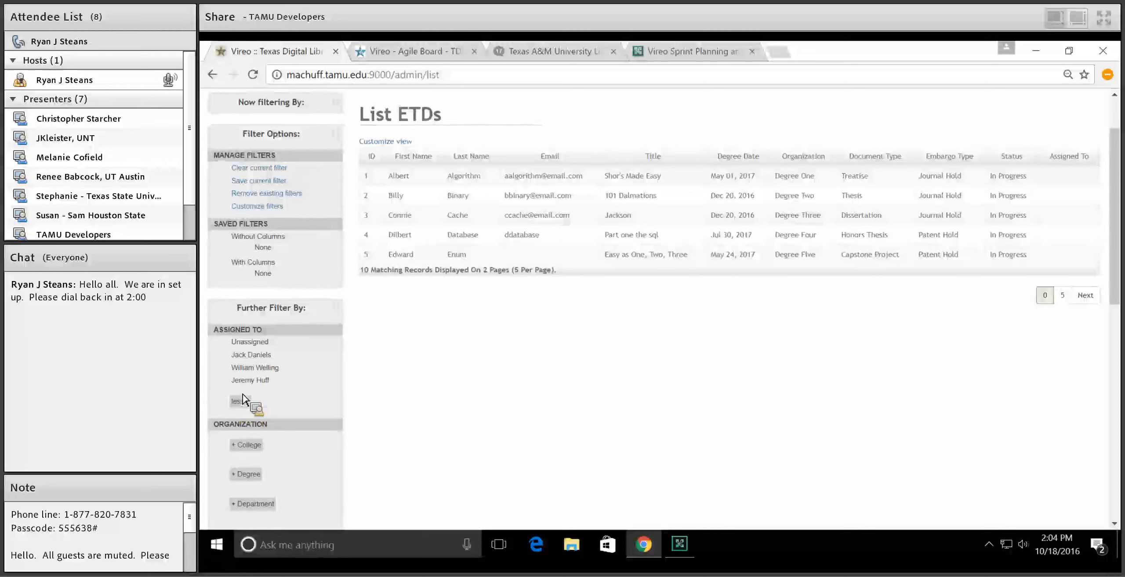
{"action": "left_click", "coordinate": [242, 401]}
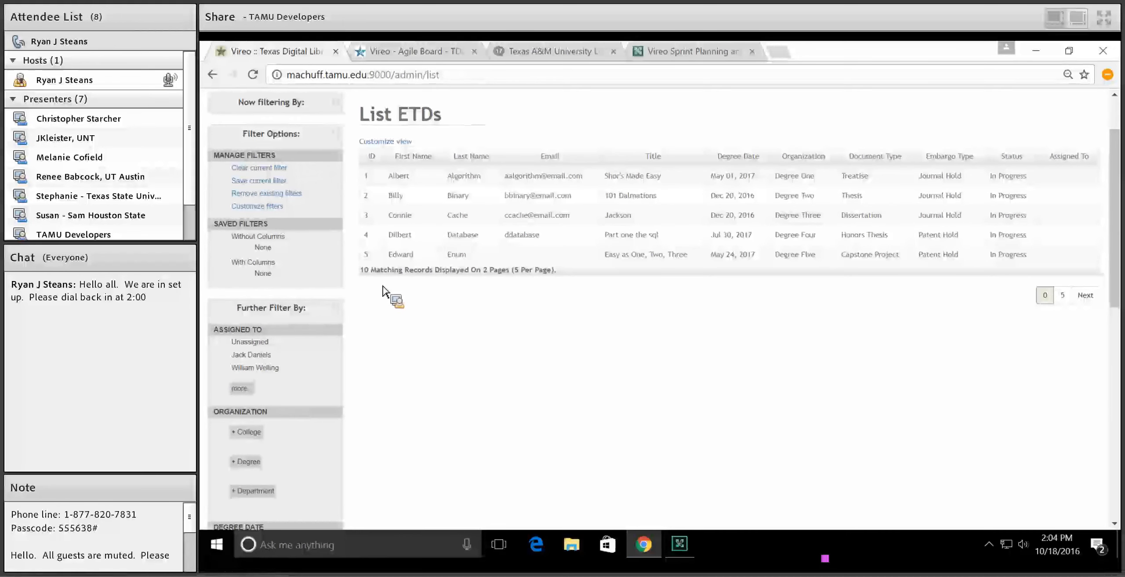
- Examine the remaining filter categories and the batch operations in the ETD list's sidebar
{"action": "scroll", "coordinate": [314, 327], "scroll_direction": "down", "scroll_amount": 3}
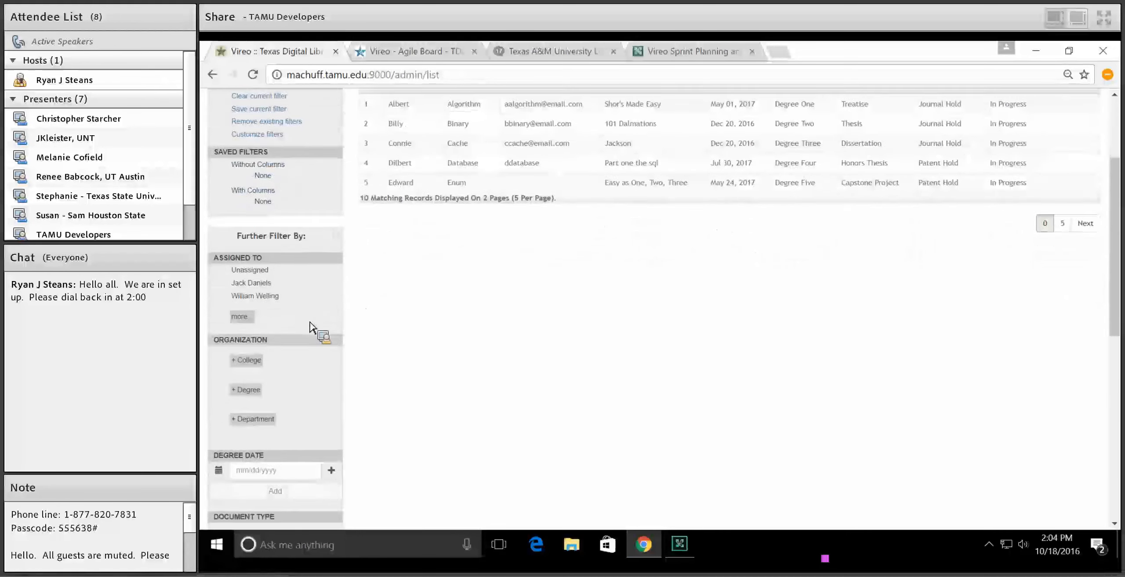
{"action": "scroll", "coordinate": [310, 324], "scroll_direction": "down", "scroll_amount": 1}
{"action": "scroll", "coordinate": [310, 327], "scroll_direction": "down", "scroll_amount": 5}
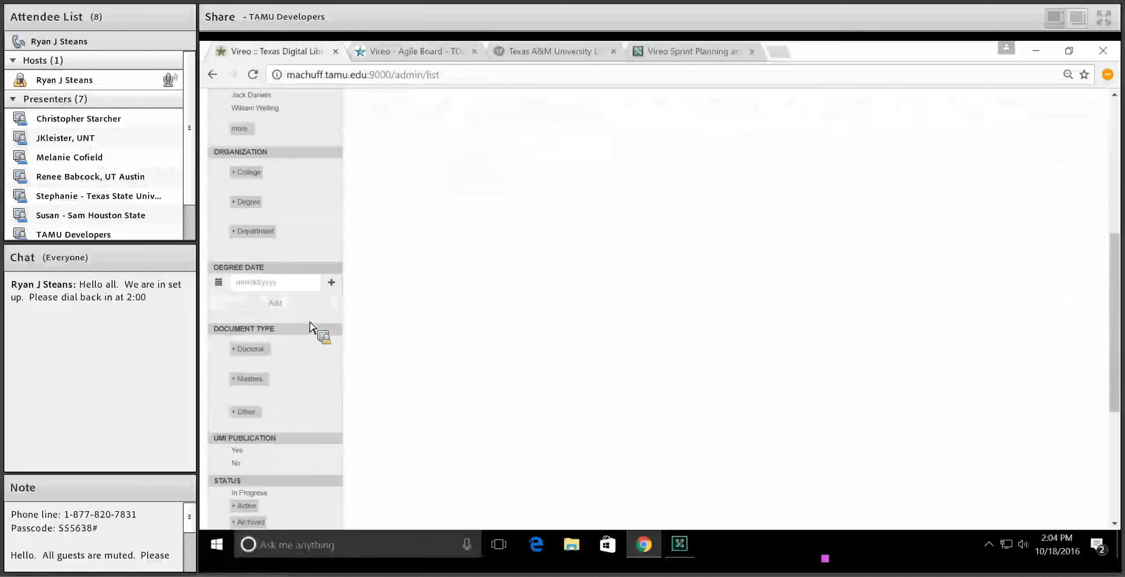
{"action": "scroll", "coordinate": [310, 328], "scroll_direction": "up", "scroll_amount": 8}
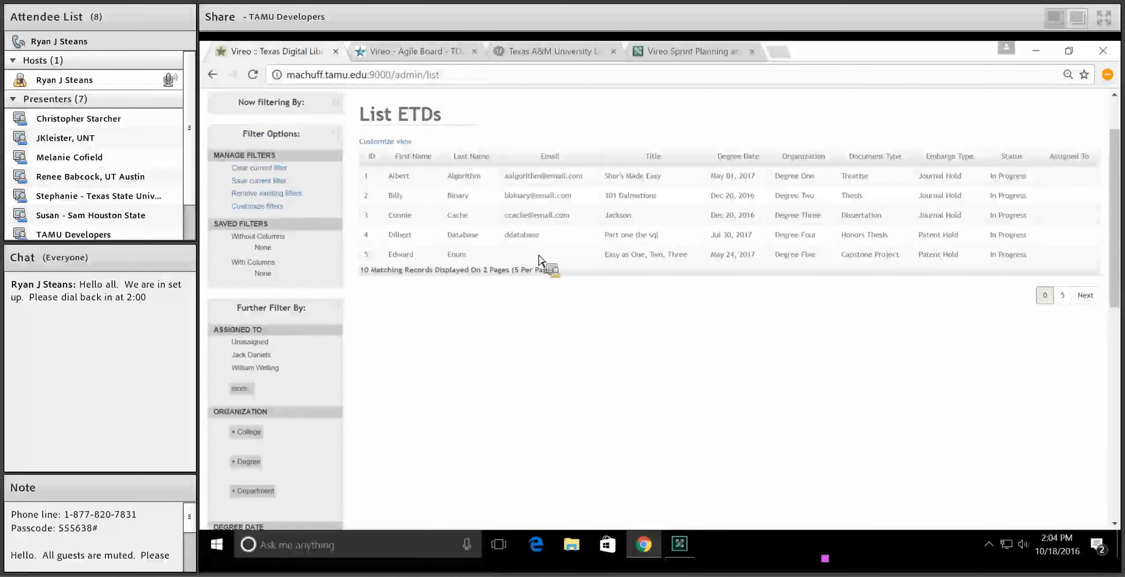
{"action": "scroll", "coordinate": [571, 327], "scroll_direction": "down", "scroll_amount": 10}
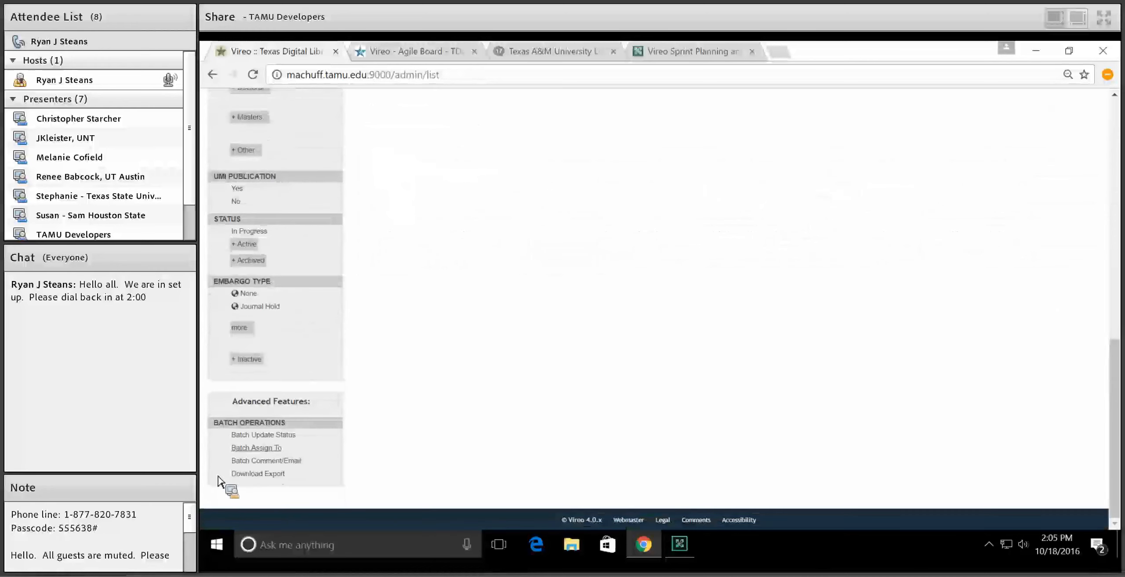
{"action": "scroll", "coordinate": [371, 437], "scroll_direction": "up", "scroll_amount": 10}
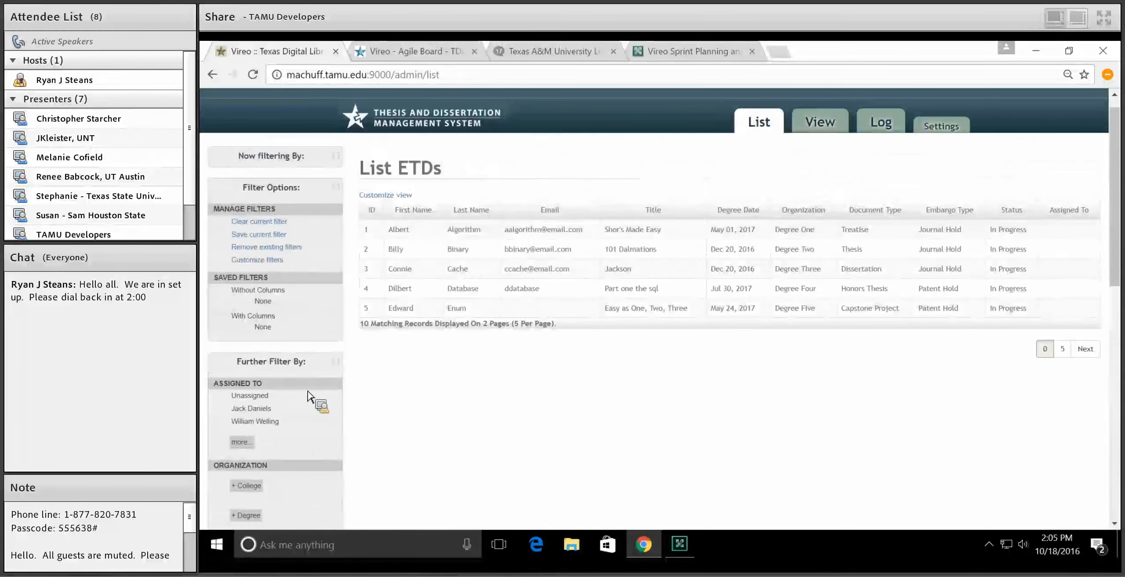
- Show all embargo types in the filter sidebar and filter the ETD list by Patent Hold
{"action": "scroll", "coordinate": [298, 351], "scroll_direction": "down", "scroll_amount": 3}
{"action": "scroll", "coordinate": [270, 377], "scroll_direction": "down", "scroll_amount": 8}
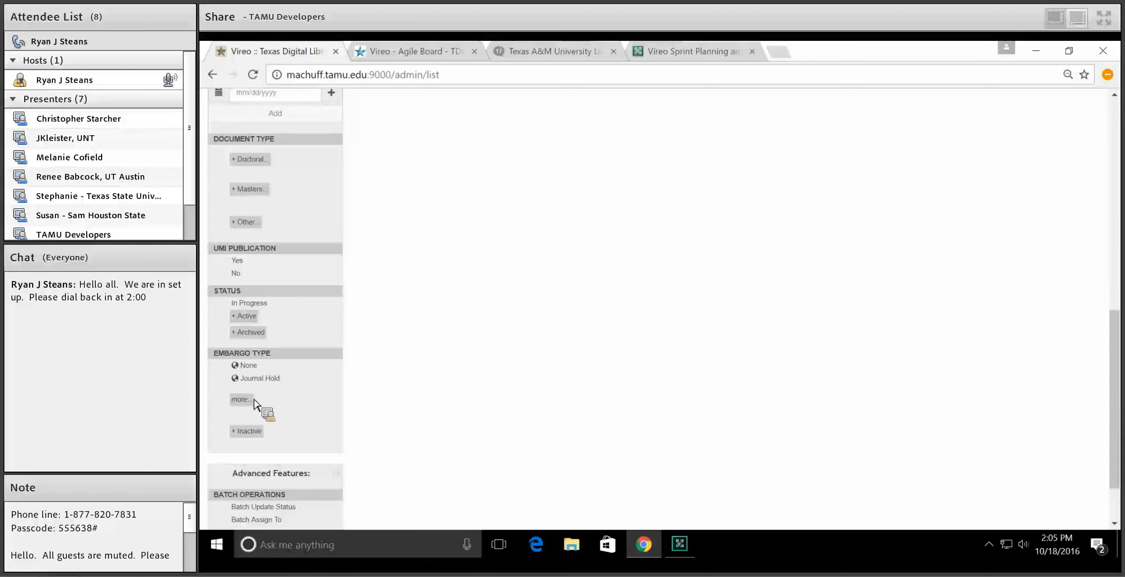
{"action": "left_click", "coordinate": [252, 398]}
{"action": "left_click", "coordinate": [261, 394]}
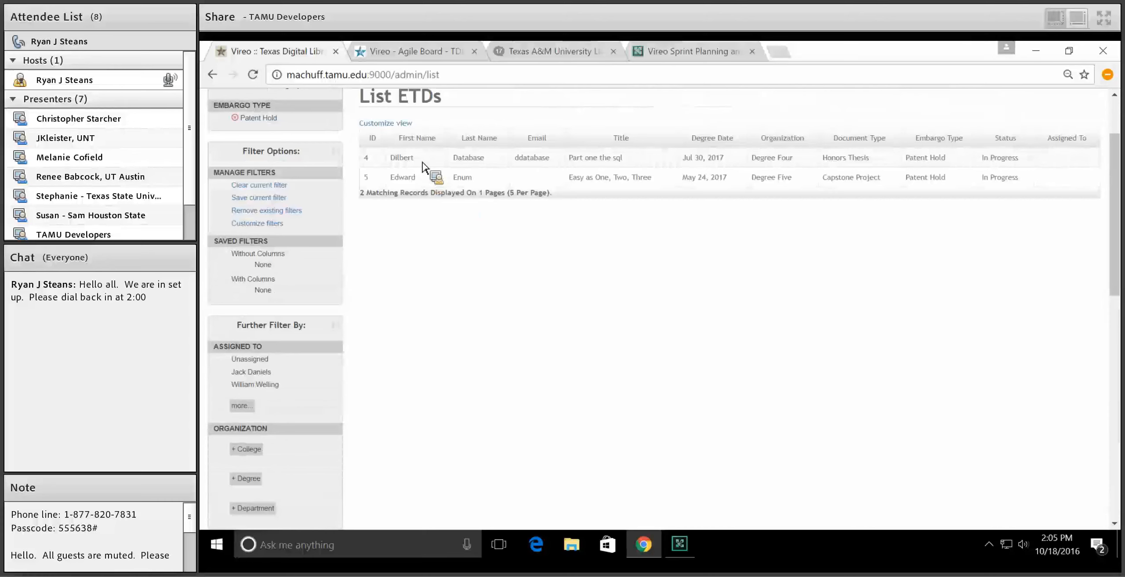
- Batch-assign the filtered submissions to the second user in the assignee list, and remove the Patent Hold filter
{"action": "scroll", "coordinate": [432, 334], "scroll_direction": "down", "scroll_amount": 10}
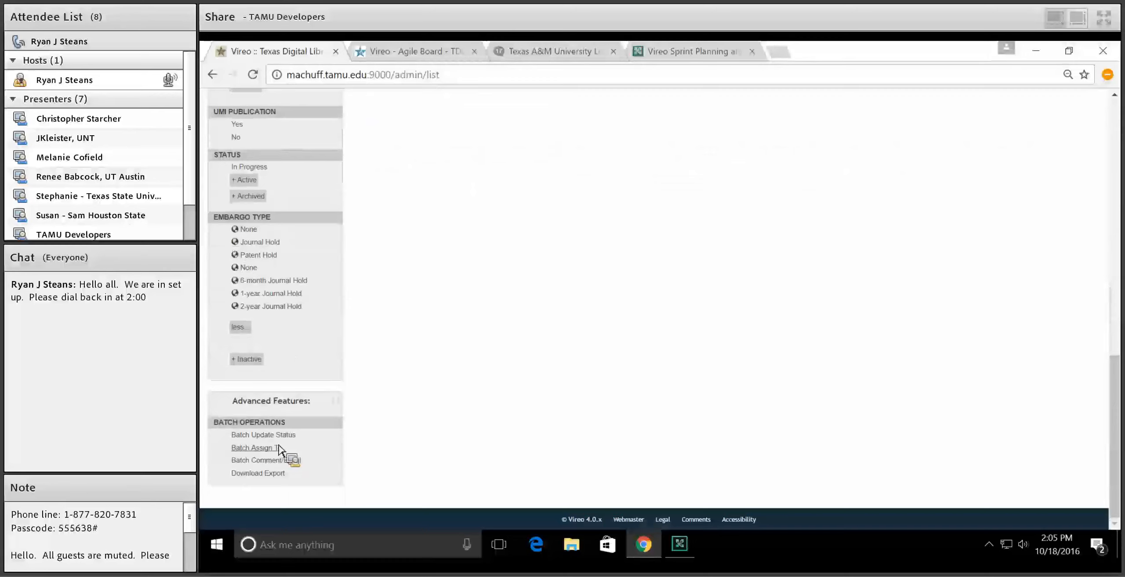
{"action": "left_click", "coordinate": [278, 448]}
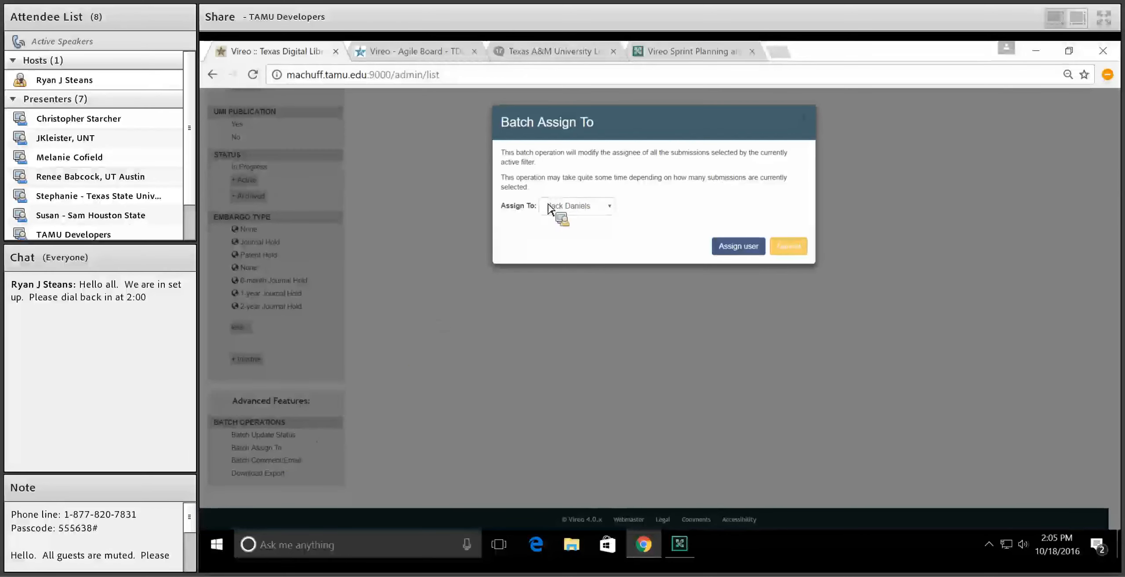
{"action": "left_click", "coordinate": [591, 210]}
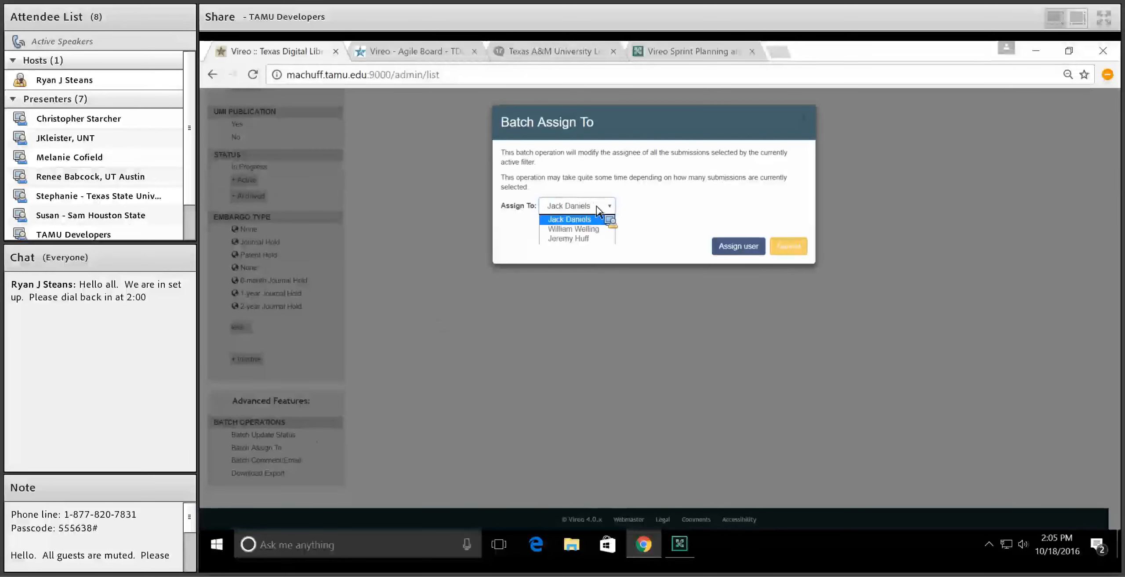
{"action": "left_click", "coordinate": [587, 238]}
{"action": "left_click", "coordinate": [723, 246]}
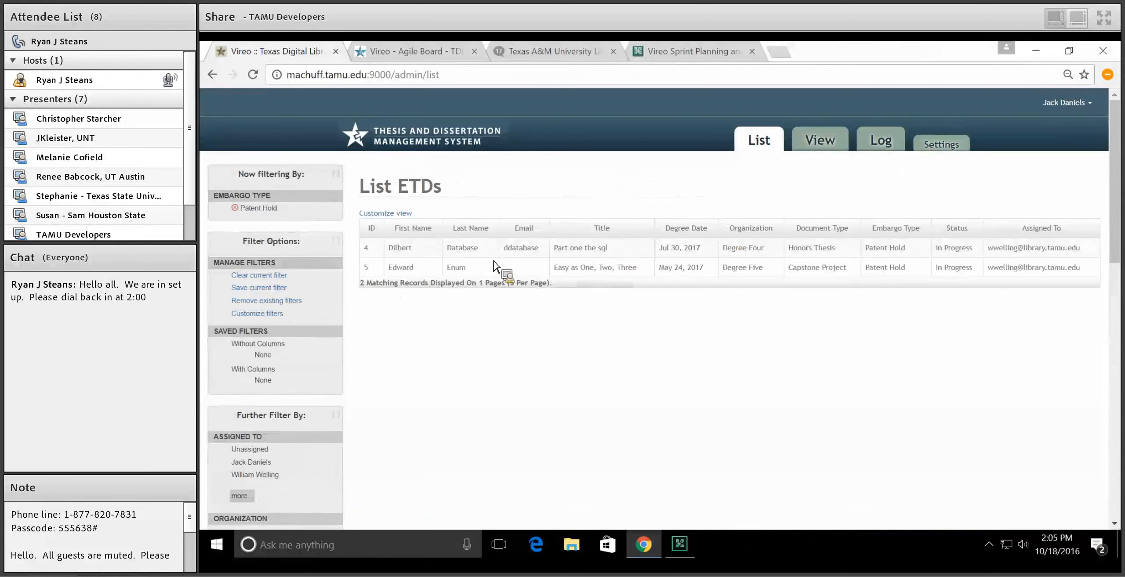
{"action": "left_click", "coordinate": [237, 209]}
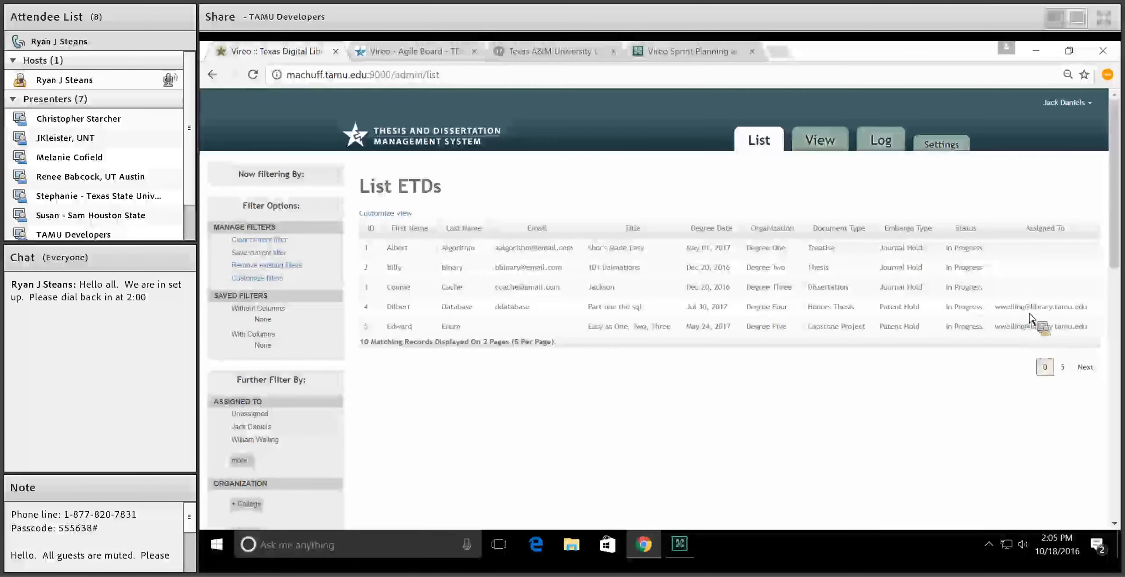
- Expand the Assigned To filter, filter the ETD list by the second named assignee, and remove that filter again
{"action": "scroll", "coordinate": [532, 419], "scroll_direction": "down", "scroll_amount": 2}
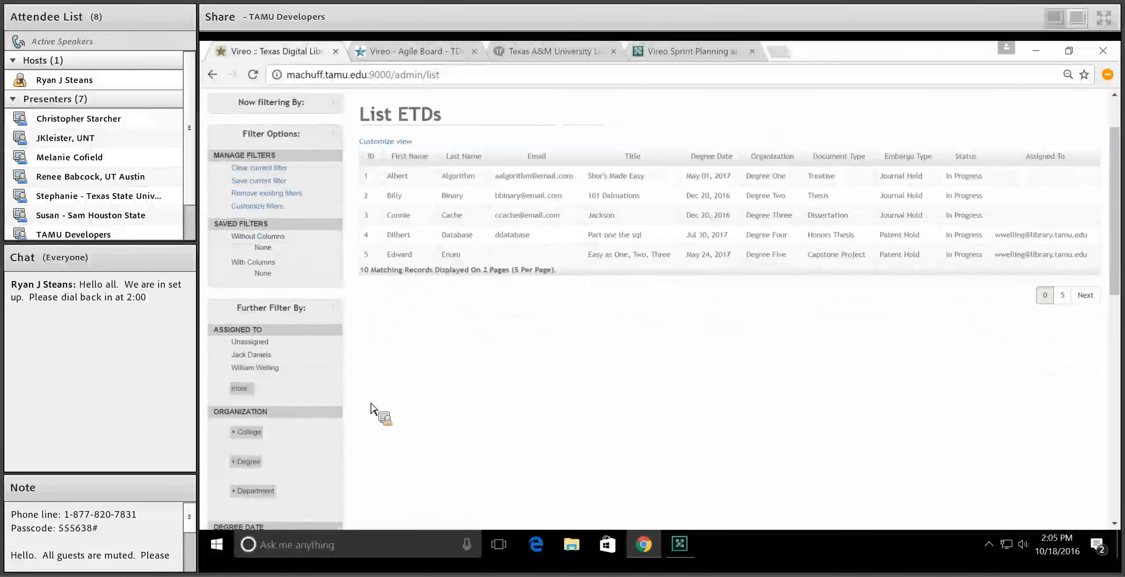
{"action": "left_click", "coordinate": [260, 388]}
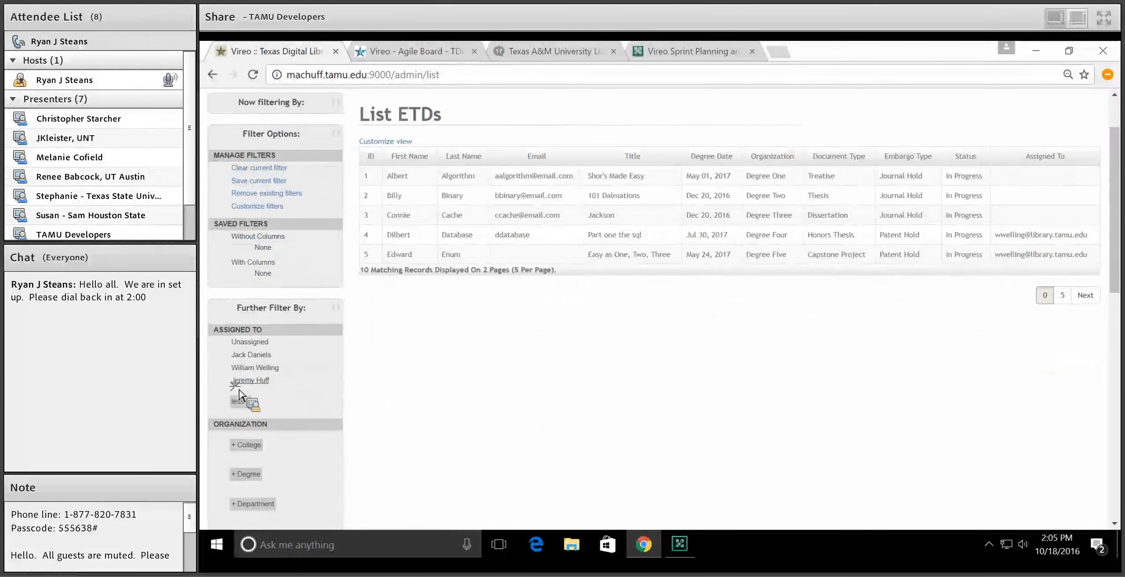
{"action": "left_click", "coordinate": [255, 368]}
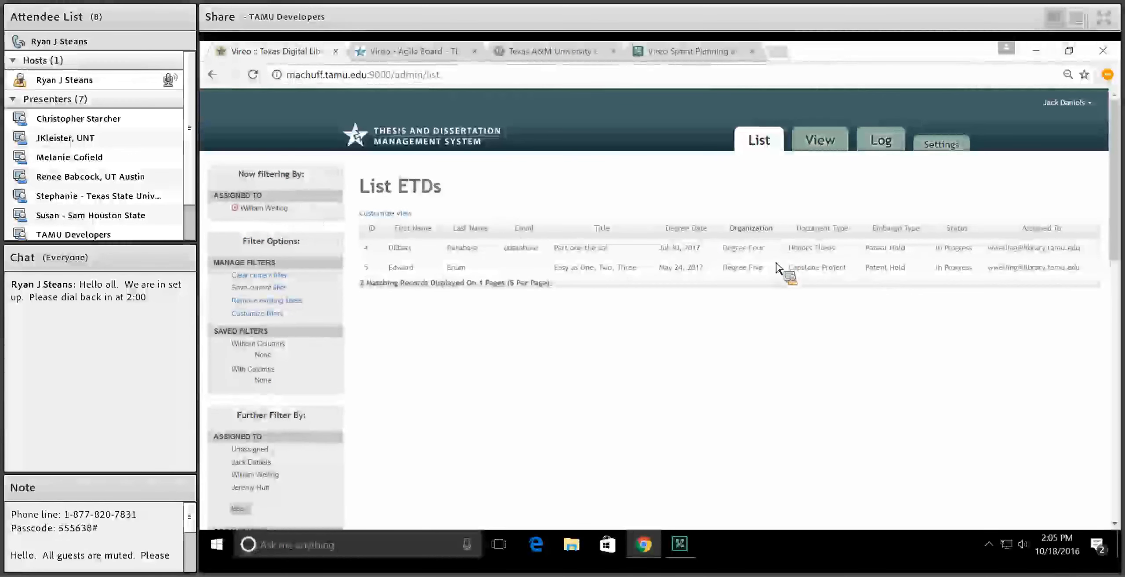
{"action": "scroll", "coordinate": [291, 432], "scroll_direction": "down", "scroll_amount": 2}
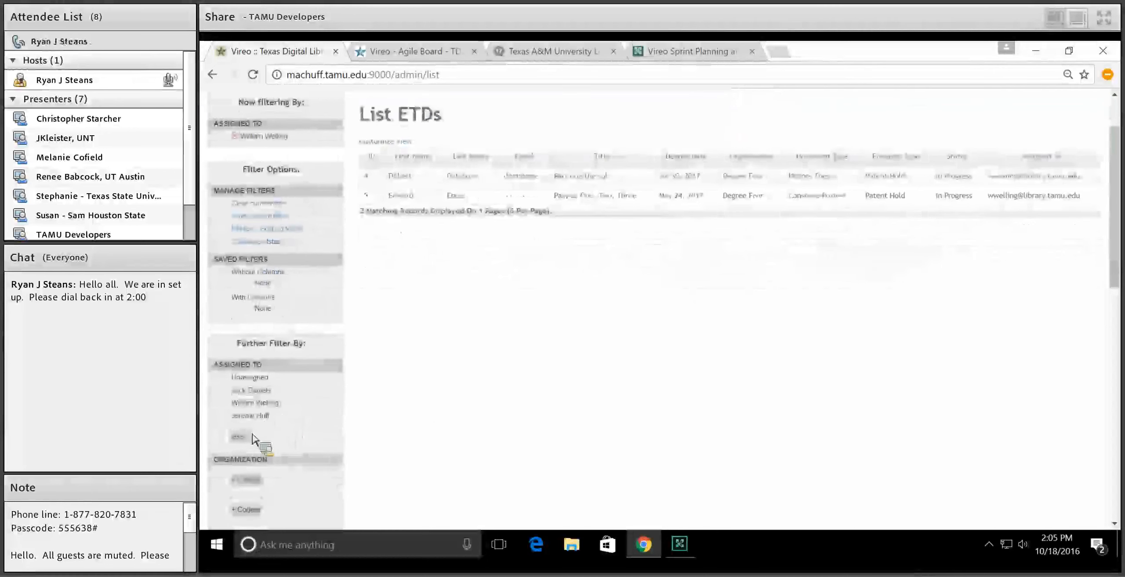
{"action": "left_click", "coordinate": [280, 138]}
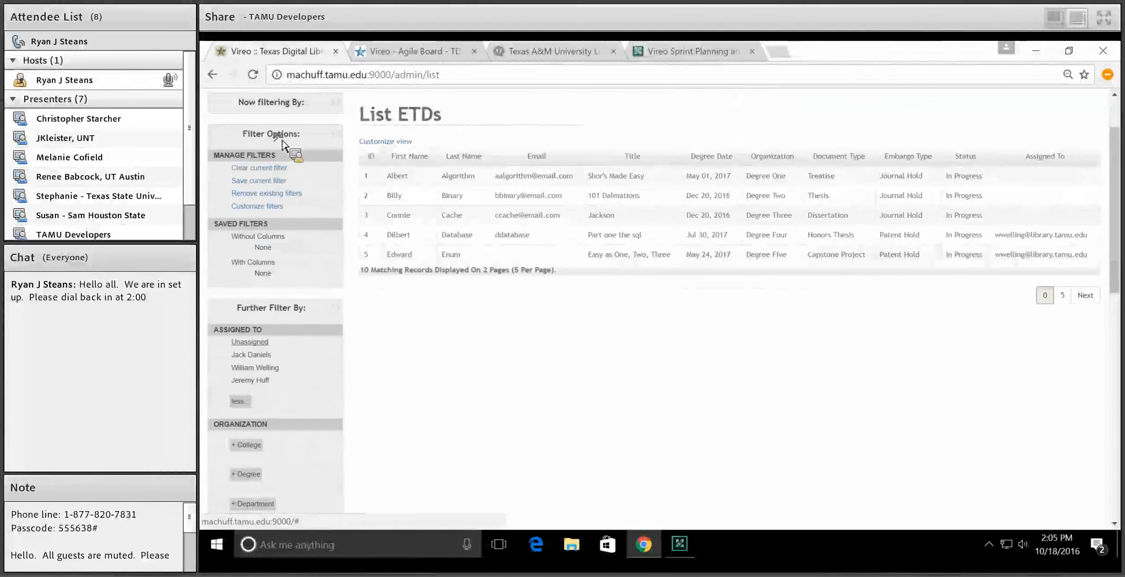
- Filter the ETD list by the last named assignee and remove that filter again
{"action": "left_click", "coordinate": [250, 380]}
{"action": "scroll", "coordinate": [433, 366], "scroll_direction": "up", "scroll_amount": 2}
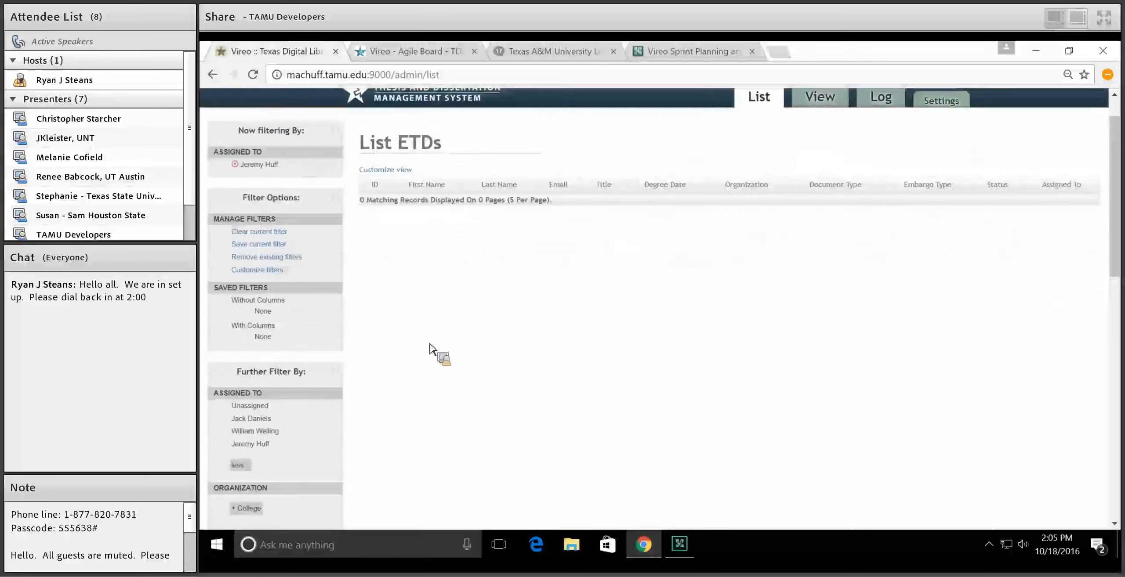
{"action": "left_click", "coordinate": [263, 209]}
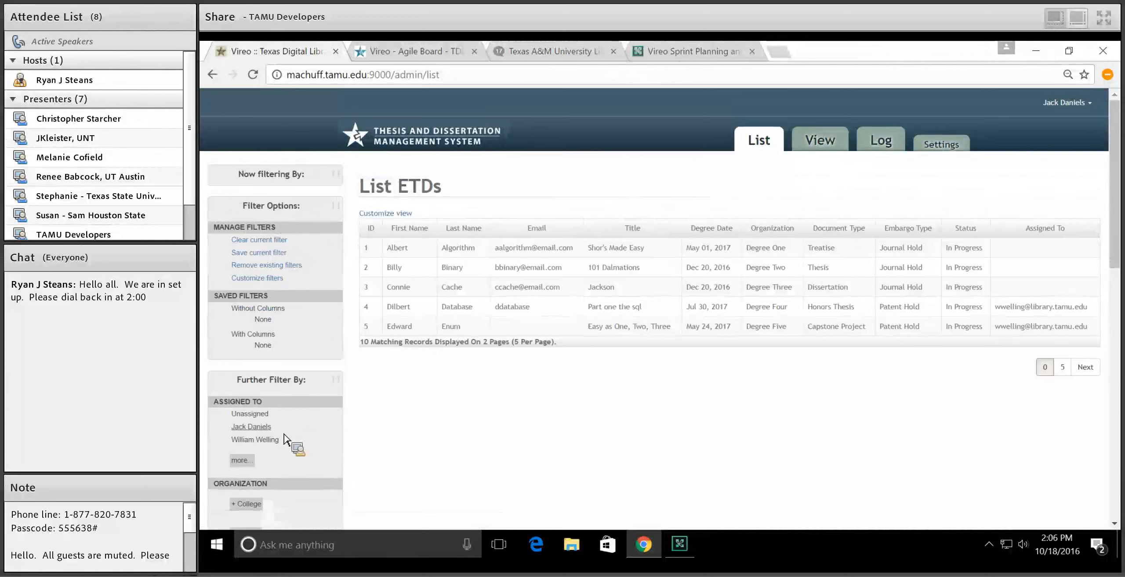
- Examine the Organization filter categories in the ETD list's sidebar
{"action": "scroll", "coordinate": [296, 411], "scroll_direction": "down", "scroll_amount": 3}
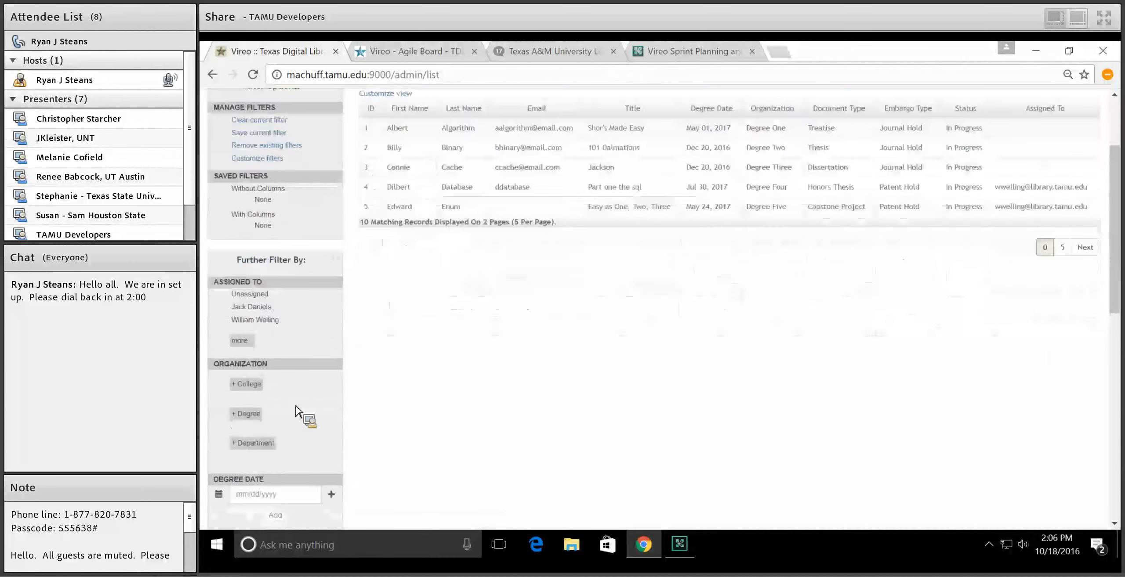
{"action": "scroll", "coordinate": [435, 389], "scroll_direction": "down", "scroll_amount": 2}
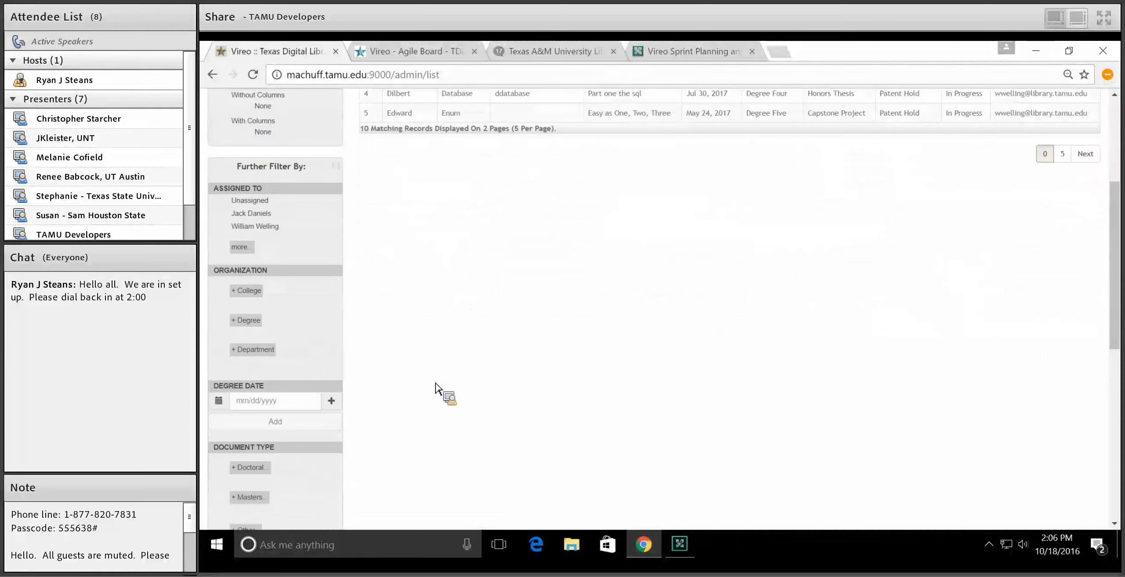
{"action": "scroll", "coordinate": [428, 391], "scroll_direction": "up", "scroll_amount": 2}
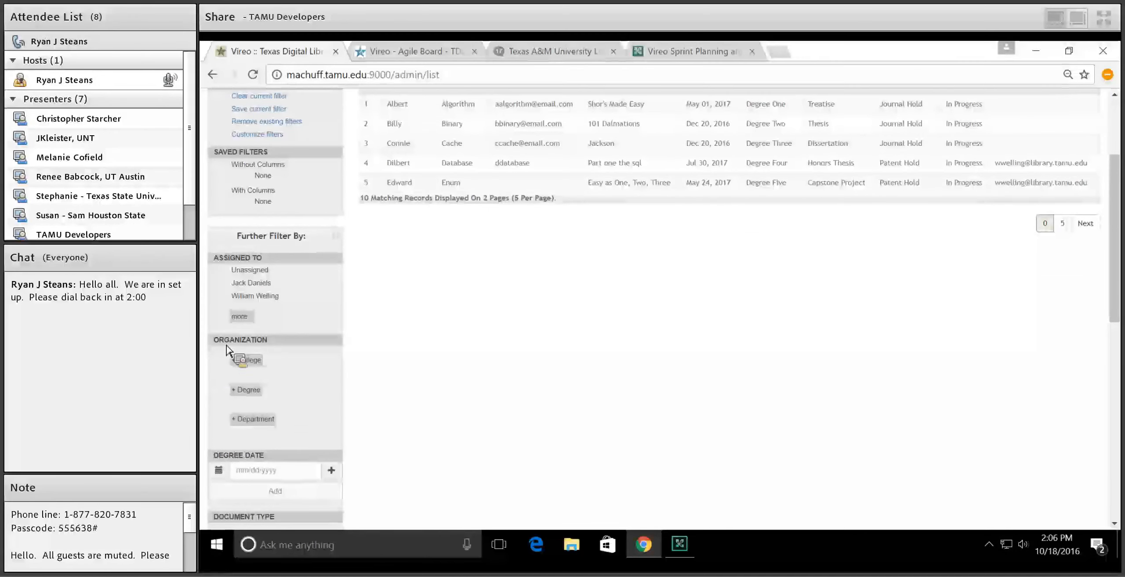
{"action": "left_click", "coordinate": [288, 339]}
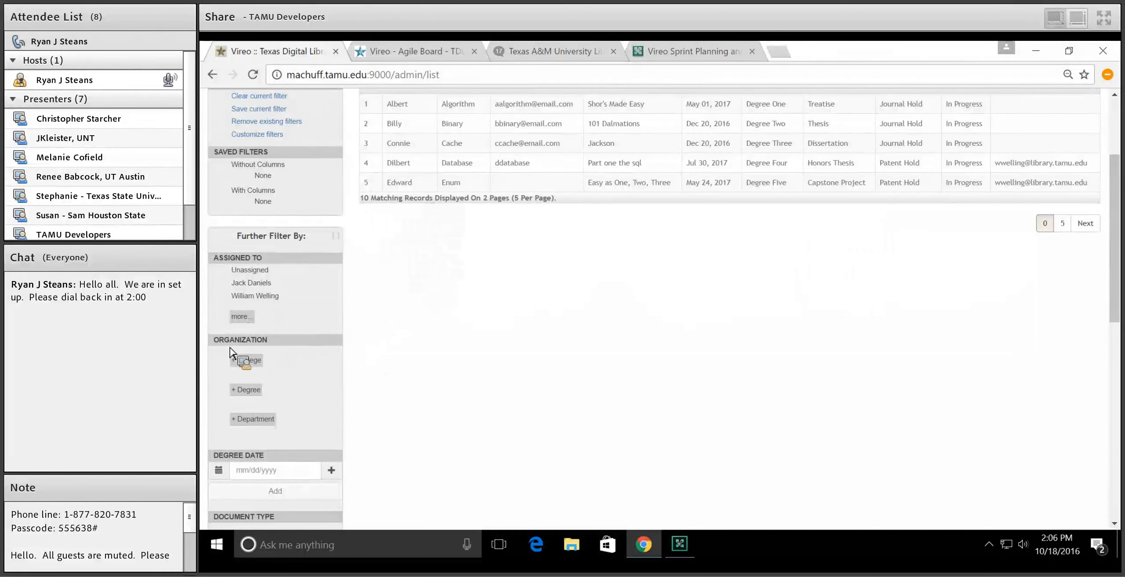
- Examine the displayed and disabled filters in the Customize Filters dialog, and close it without saving
{"action": "left_click_drag", "start_coordinate": [219, 347], "coordinate": [255, 339]}
{"action": "left_click", "coordinate": [293, 137]}
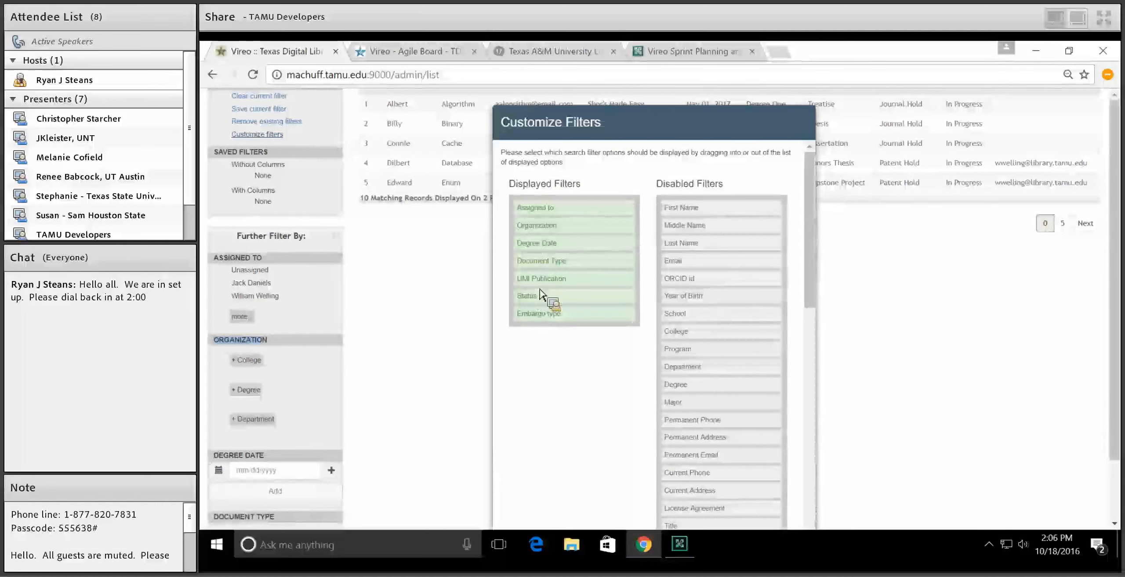
{"action": "scroll", "coordinate": [610, 414], "scroll_direction": "down", "scroll_amount": 15}
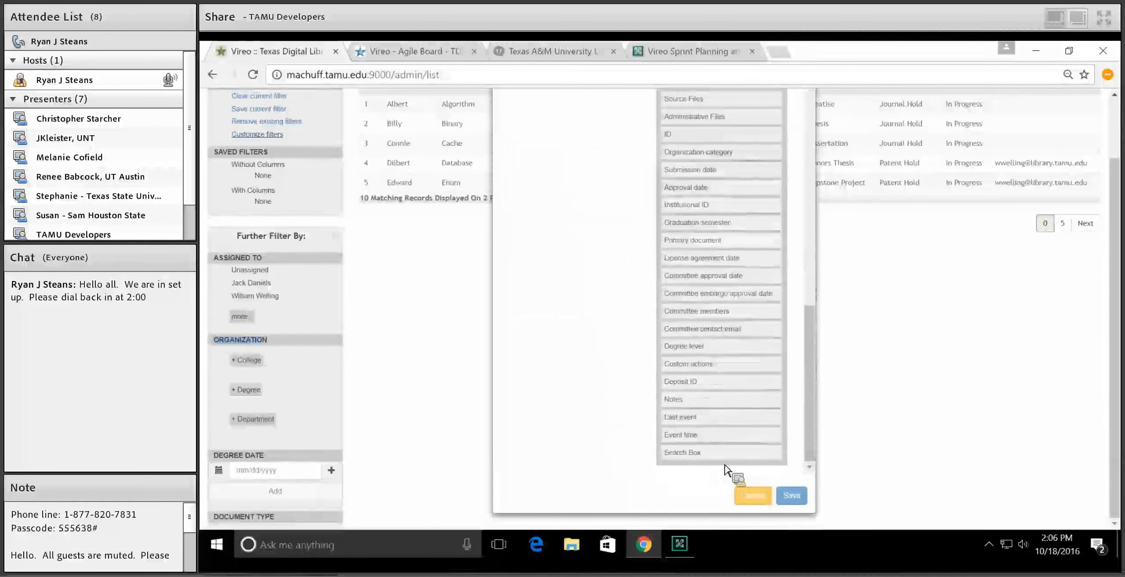
{"action": "left_click", "coordinate": [752, 495]}
- Expand the College, Degree and Department categories under Organization and filter the ETD list by Degree Five
{"action": "scroll", "coordinate": [650, 446], "scroll_direction": "down", "scroll_amount": 3}
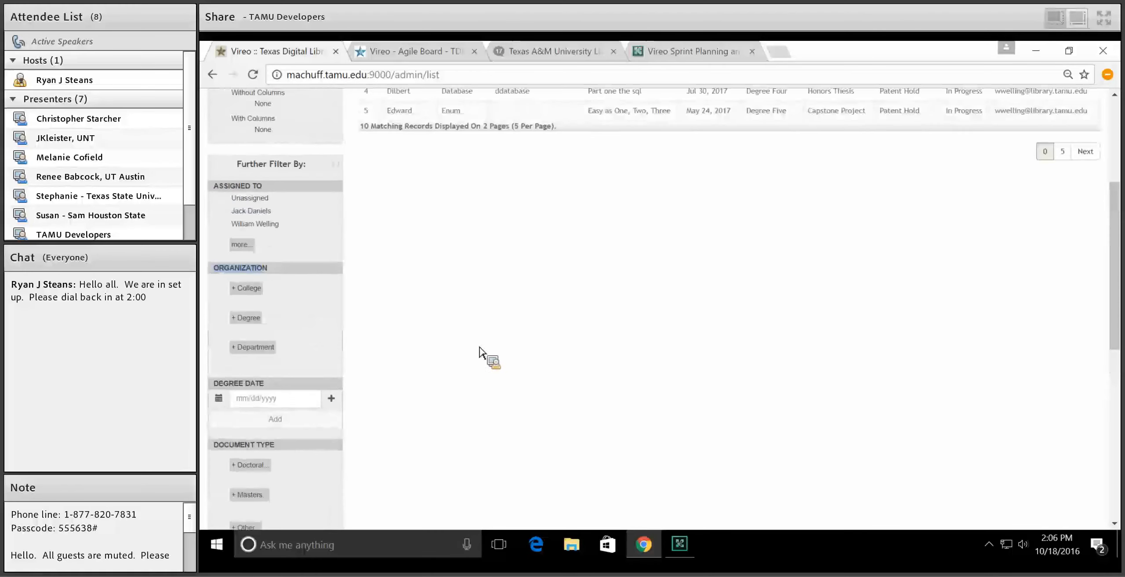
{"action": "left_click", "coordinate": [235, 291]}
{"action": "left_click", "coordinate": [246, 333]}
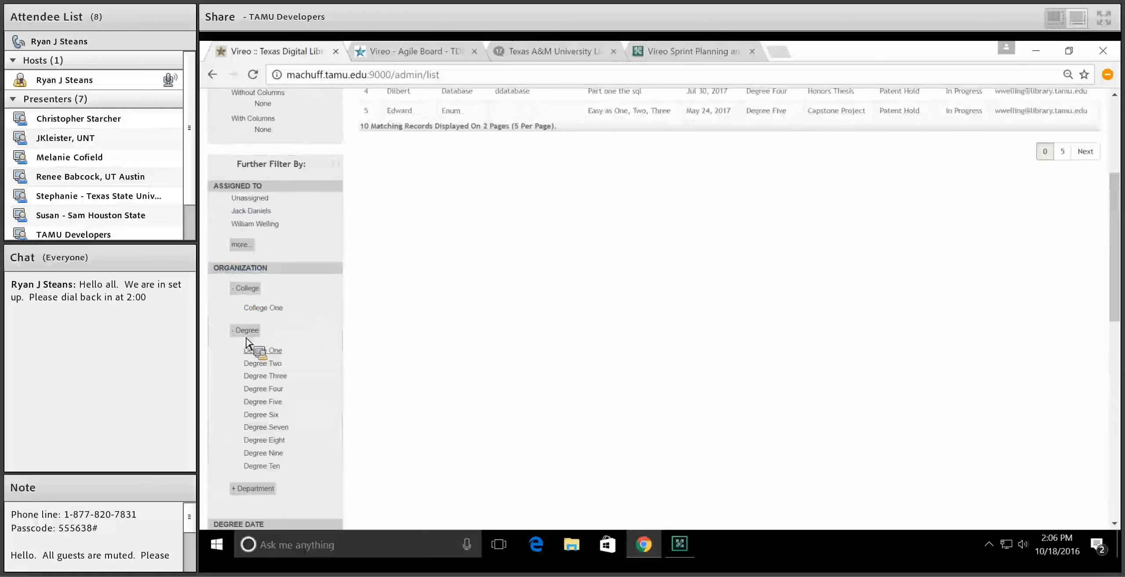
{"action": "scroll", "coordinate": [241, 415], "scroll_direction": "down", "scroll_amount": 2}
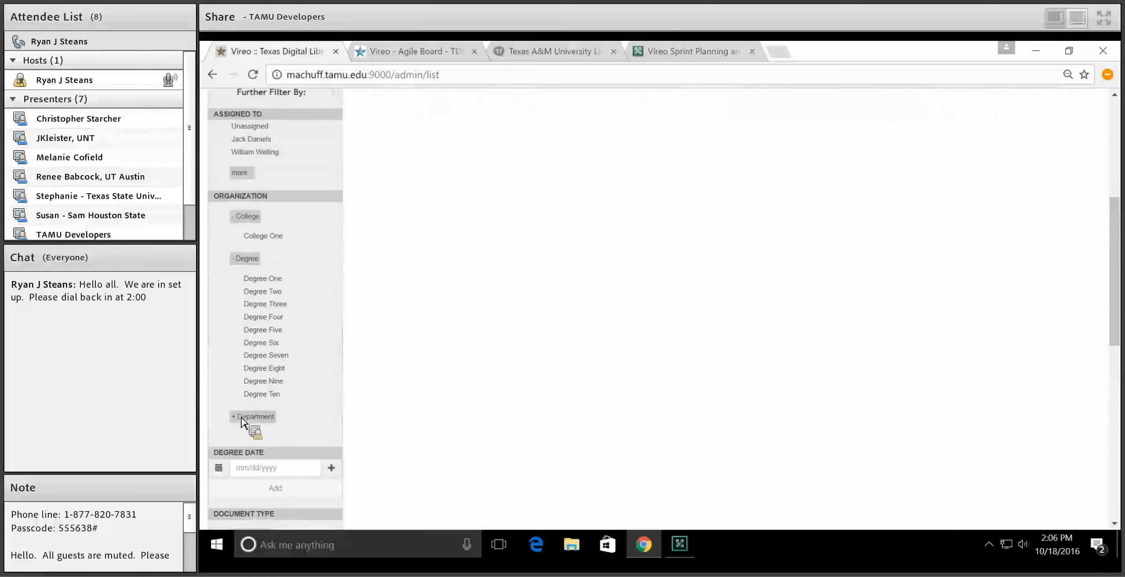
{"action": "left_click", "coordinate": [242, 416]}
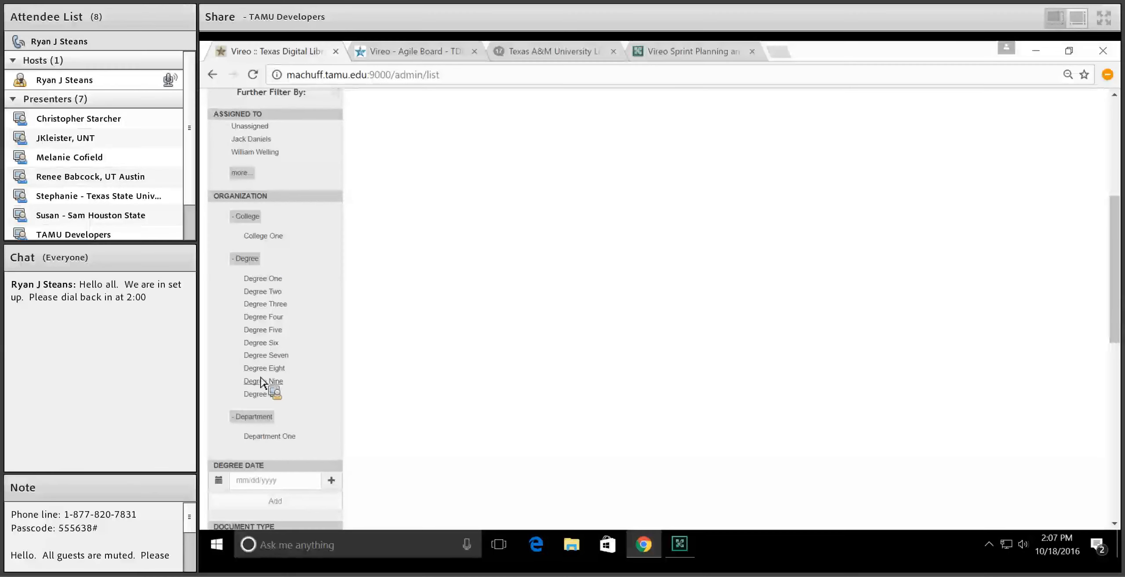
{"action": "scroll", "coordinate": [259, 339], "scroll_direction": "up", "scroll_amount": 1}
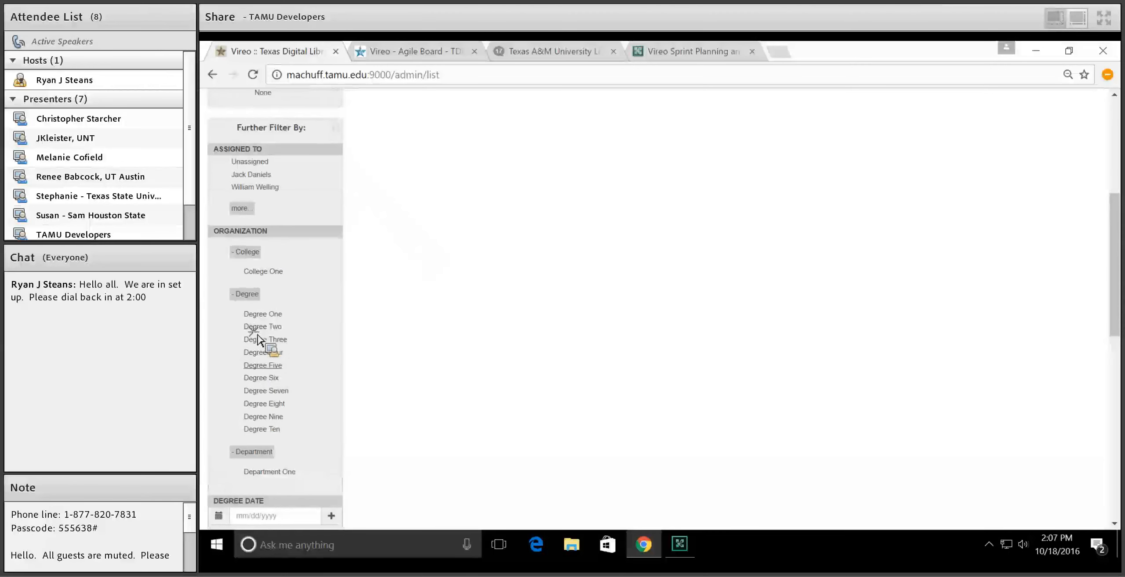
{"action": "left_click", "coordinate": [266, 365]}
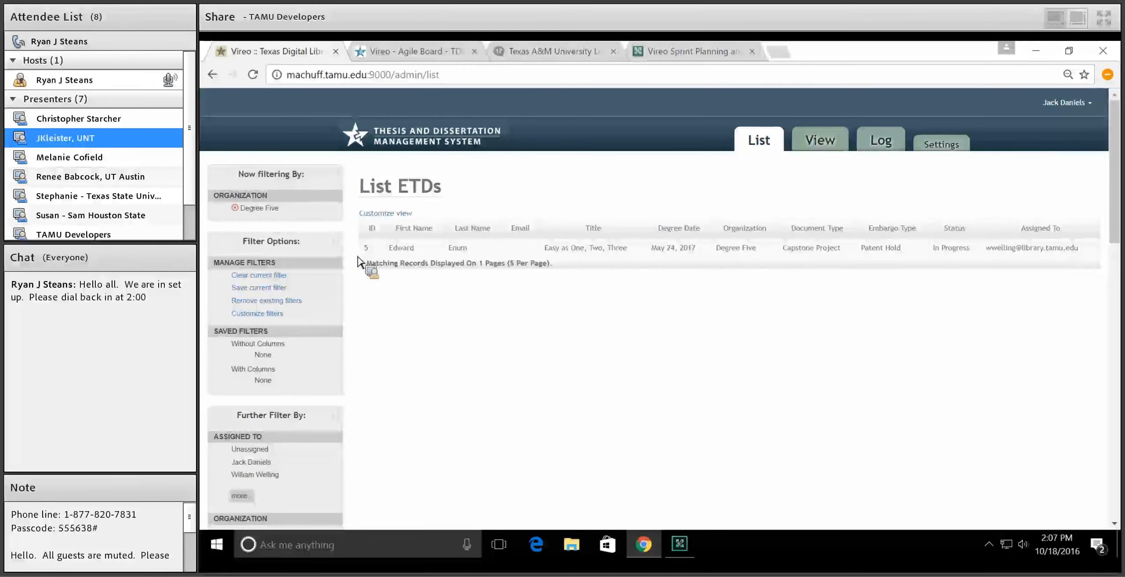
- Remove the Degree Five filter and collapse the College, Degree and Department categories
{"action": "left_click", "coordinate": [255, 211]}
{"action": "scroll", "coordinate": [304, 329], "scroll_direction": "down", "scroll_amount": 6}
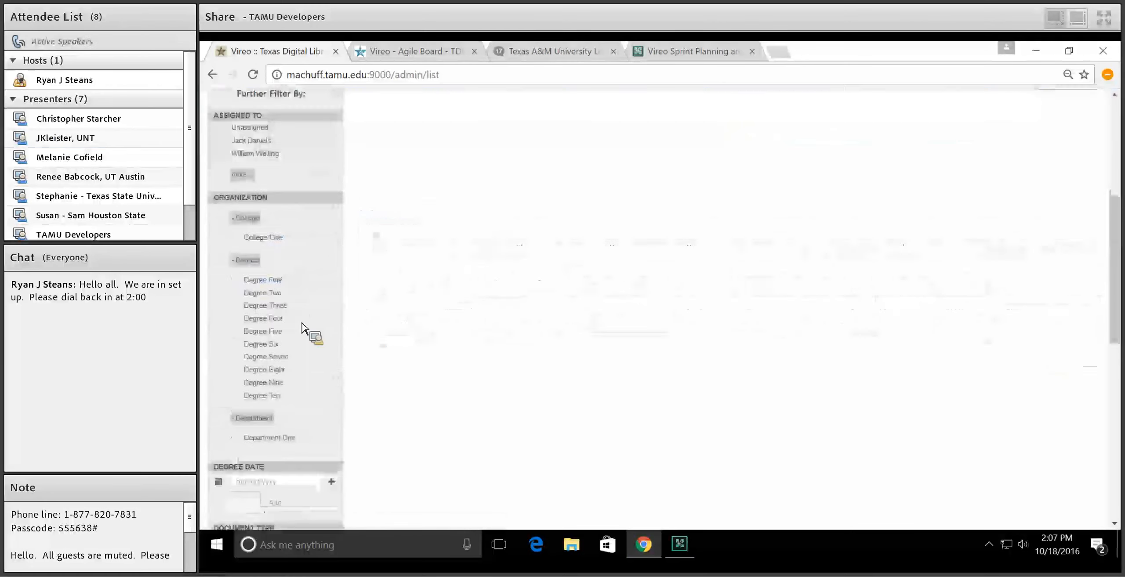
{"action": "left_click", "coordinate": [244, 216]}
{"action": "left_click", "coordinate": [241, 248]}
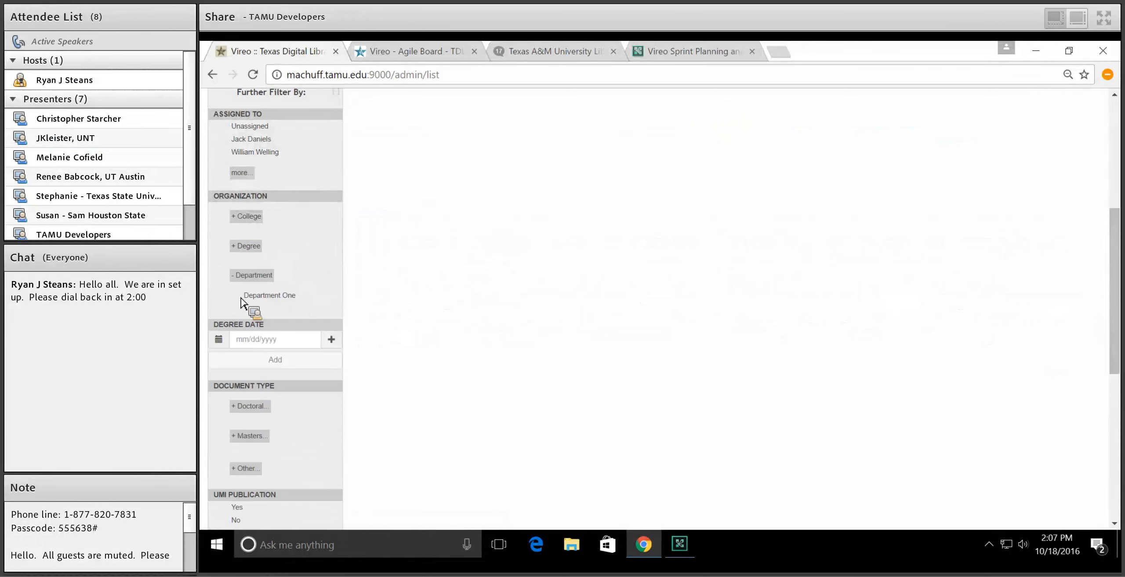
{"action": "left_click", "coordinate": [242, 276]}
- Examine the Degree Date filter's calendar and its optional date range field, leaving the filter empty
{"action": "scroll", "coordinate": [347, 295], "scroll_direction": "down", "scroll_amount": 3}
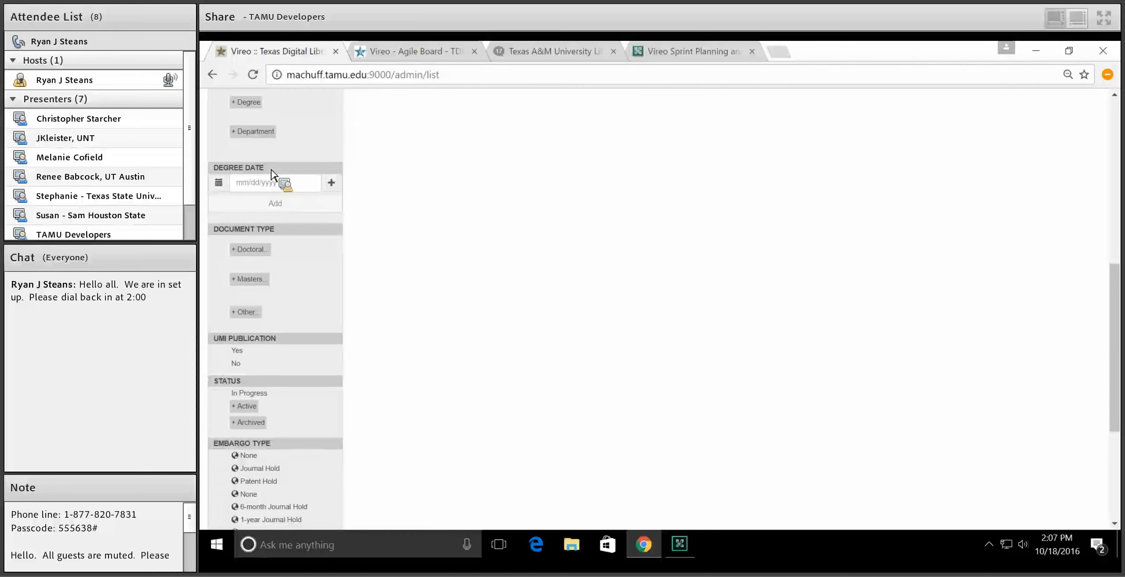
{"action": "left_click", "coordinate": [222, 187]}
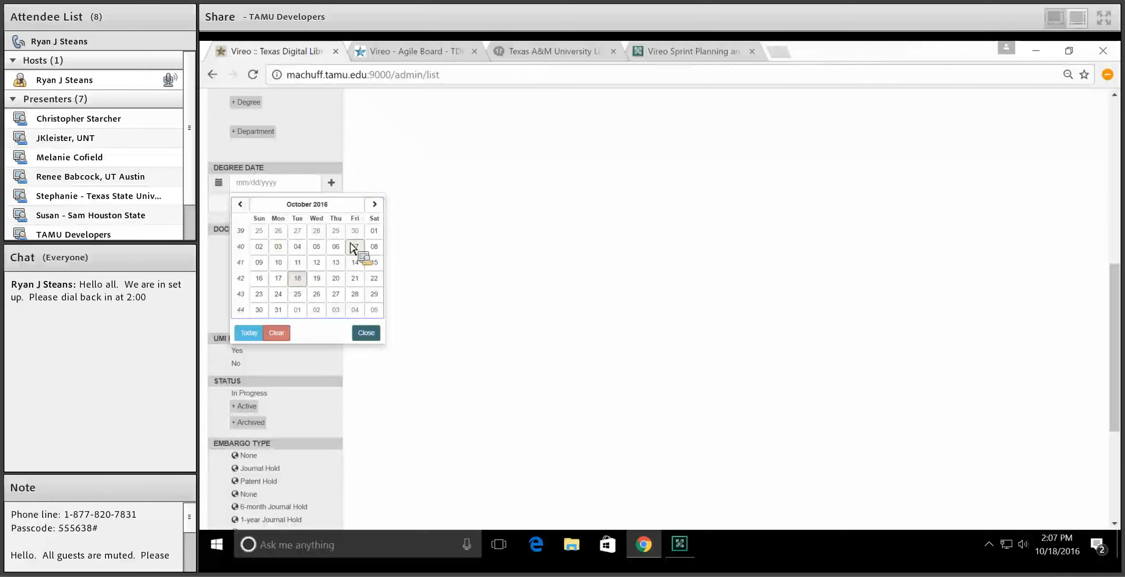
{"action": "left_click", "coordinate": [222, 186]}
{"action": "left_click_drag", "start_coordinate": [227, 172], "coordinate": [281, 173]}
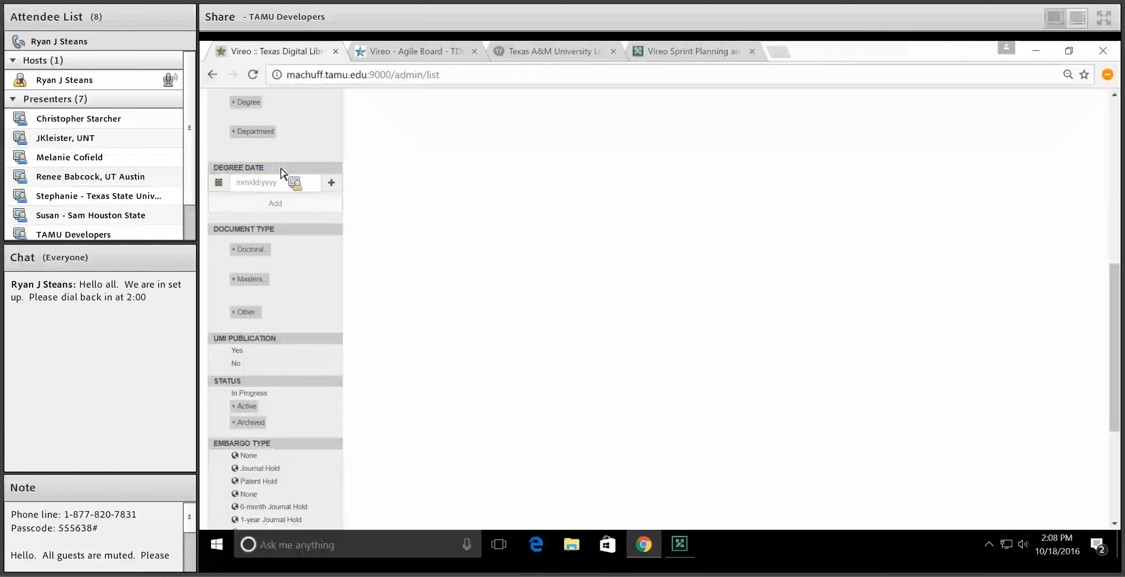
{"action": "left_click", "coordinate": [341, 189]}
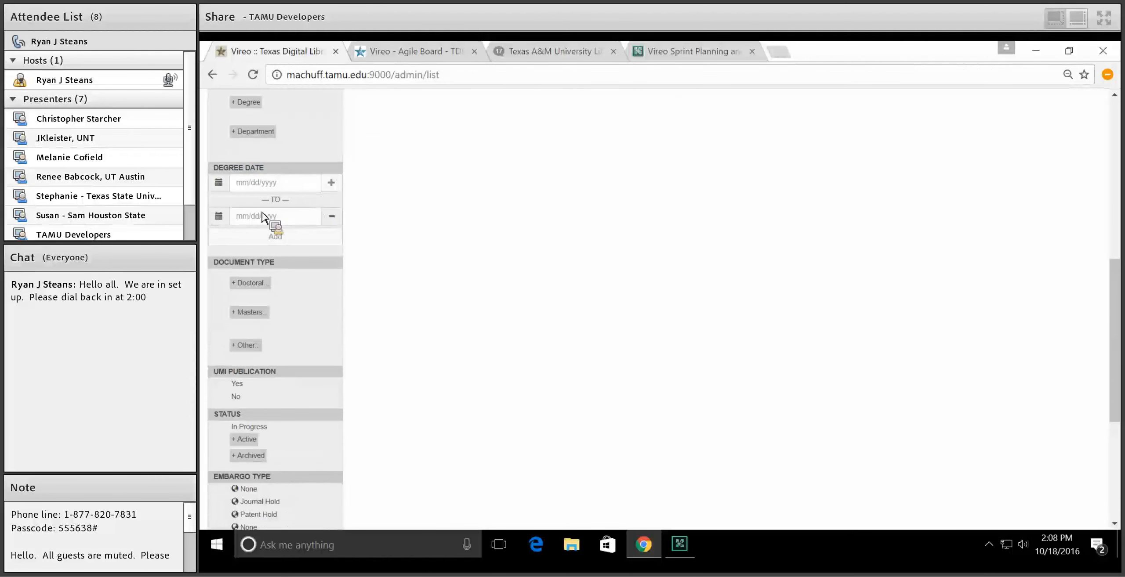
{"action": "left_click", "coordinate": [259, 187]}
{"action": "left_click", "coordinate": [332, 217]}
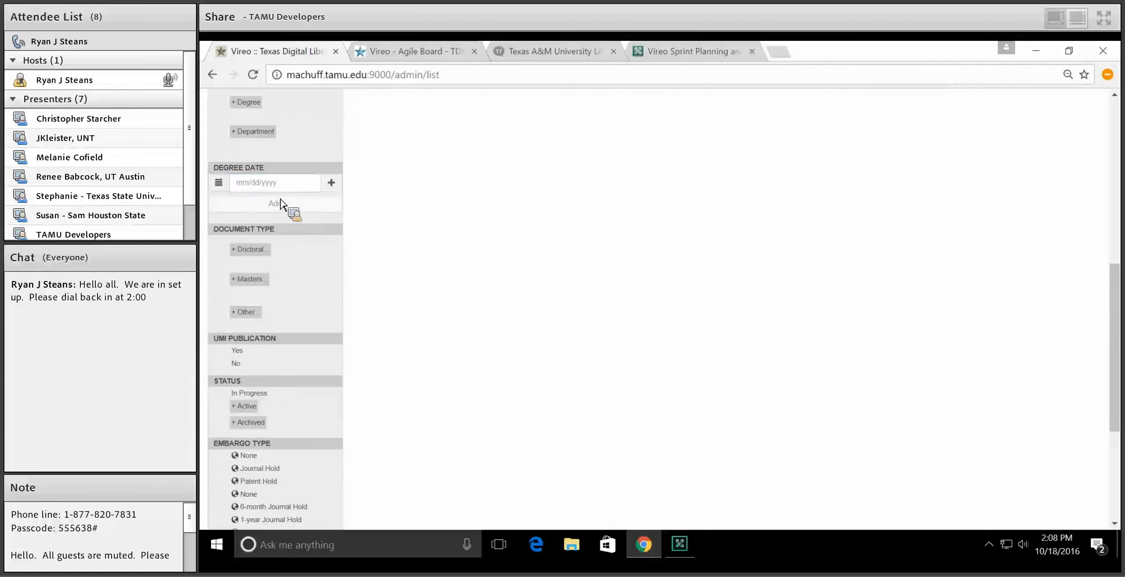
{"action": "left_click", "coordinate": [294, 193]}
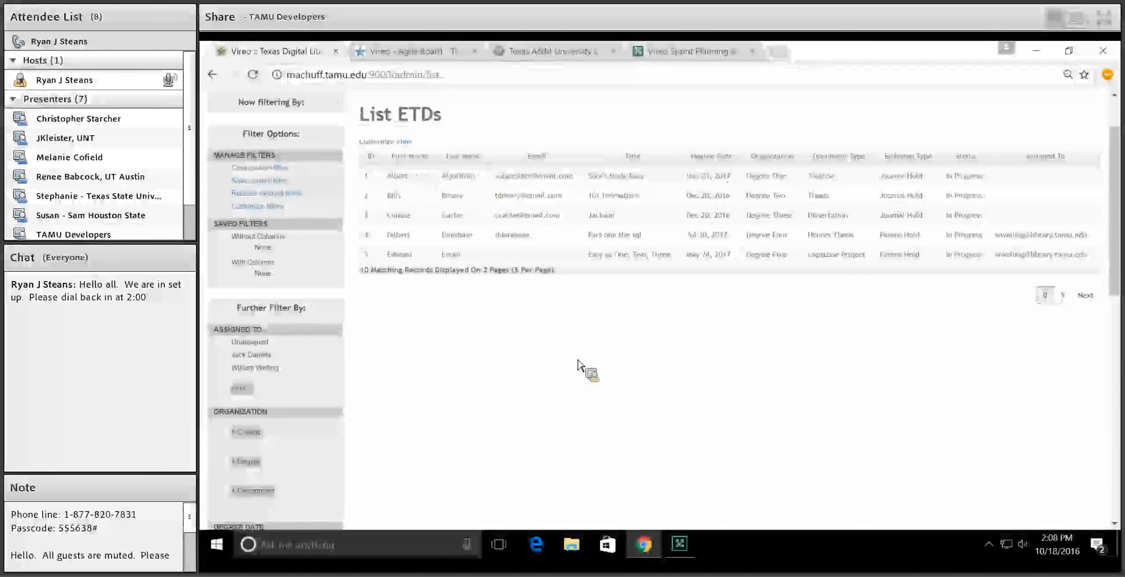
- Filter the ETD list by the degree date 05/01/2017 and remove that filter again
{"action": "scroll", "coordinate": [577, 364], "scroll_direction": "down", "scroll_amount": 5}
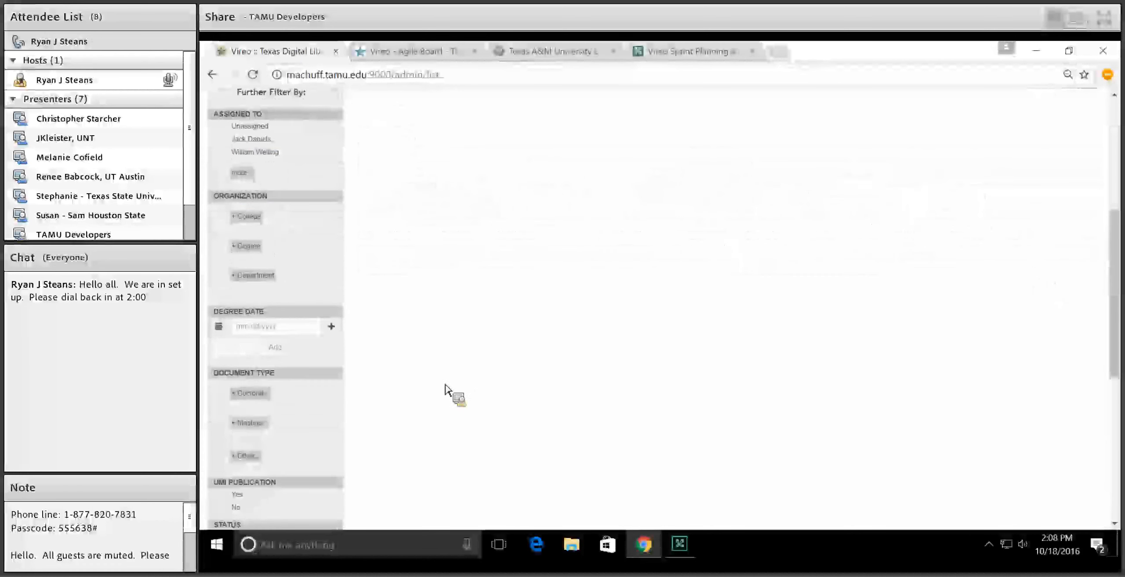
{"action": "left_click", "coordinate": [218, 327]}
{"action": "left_click", "coordinate": [373, 348]}
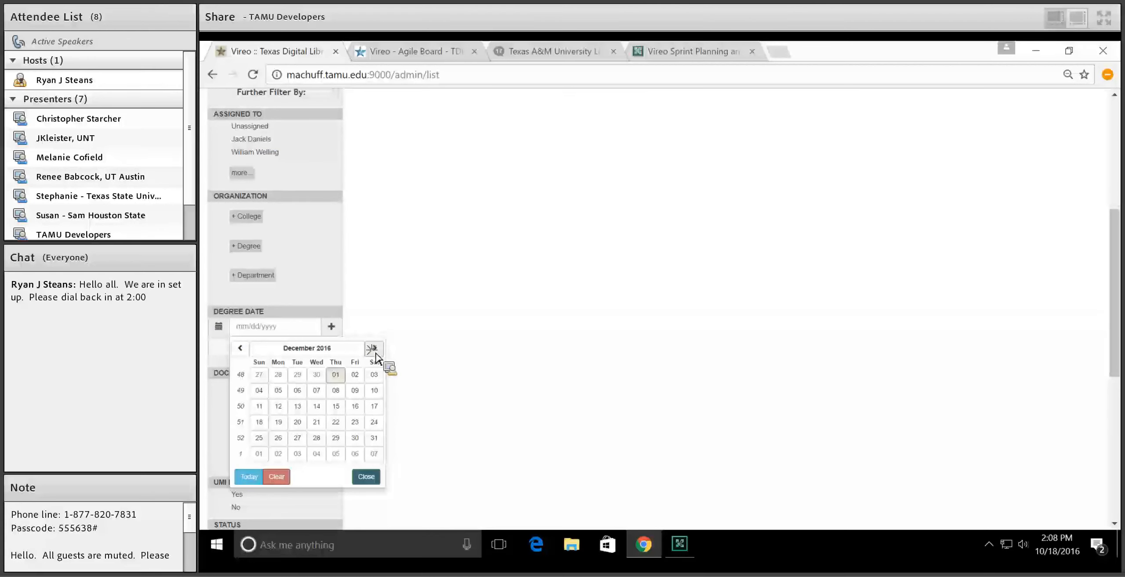
{"action": "left_click", "coordinate": [373, 348]}
{"action": "left_click", "coordinate": [372, 348]}
{"action": "left_click", "coordinate": [373, 349]}
{"action": "left_click", "coordinate": [373, 348]}
{"action": "left_click", "coordinate": [373, 349]}
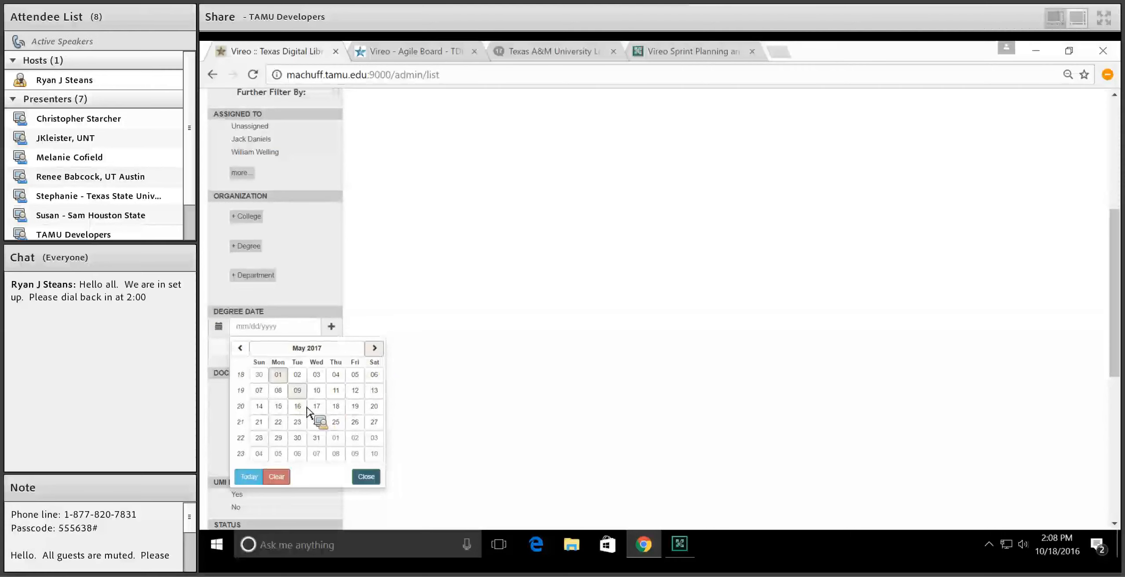
{"action": "left_click", "coordinate": [284, 378]}
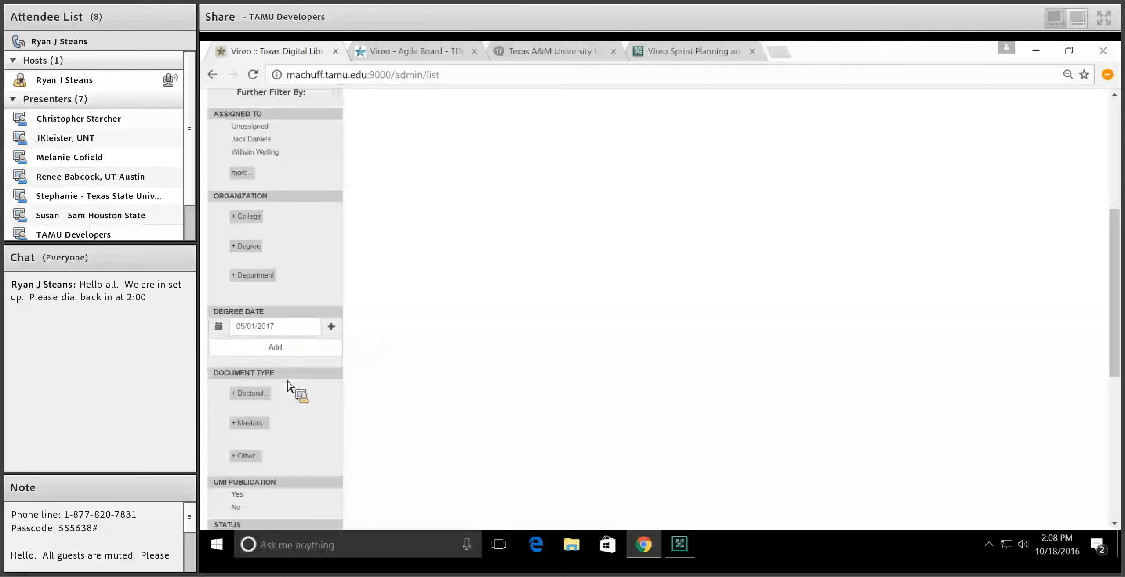
{"action": "left_click", "coordinate": [276, 351]}
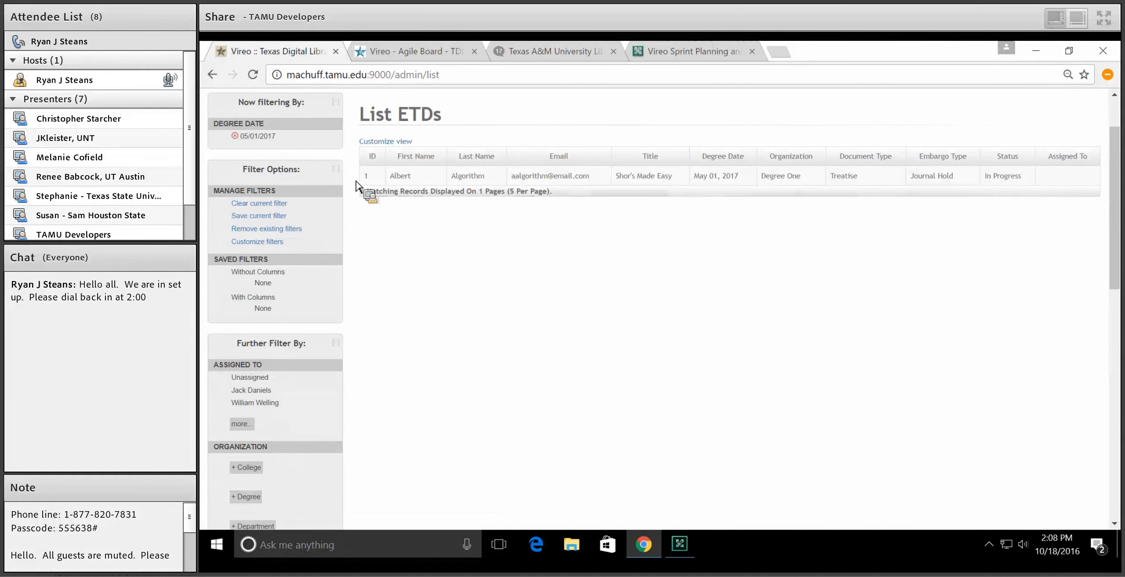
{"action": "left_click", "coordinate": [494, 177]}
{"action": "left_click", "coordinate": [263, 137]}
- Set the Degree Date filter's start date to 01/01/2016
{"action": "scroll", "coordinate": [325, 298], "scroll_direction": "down", "scroll_amount": 5}
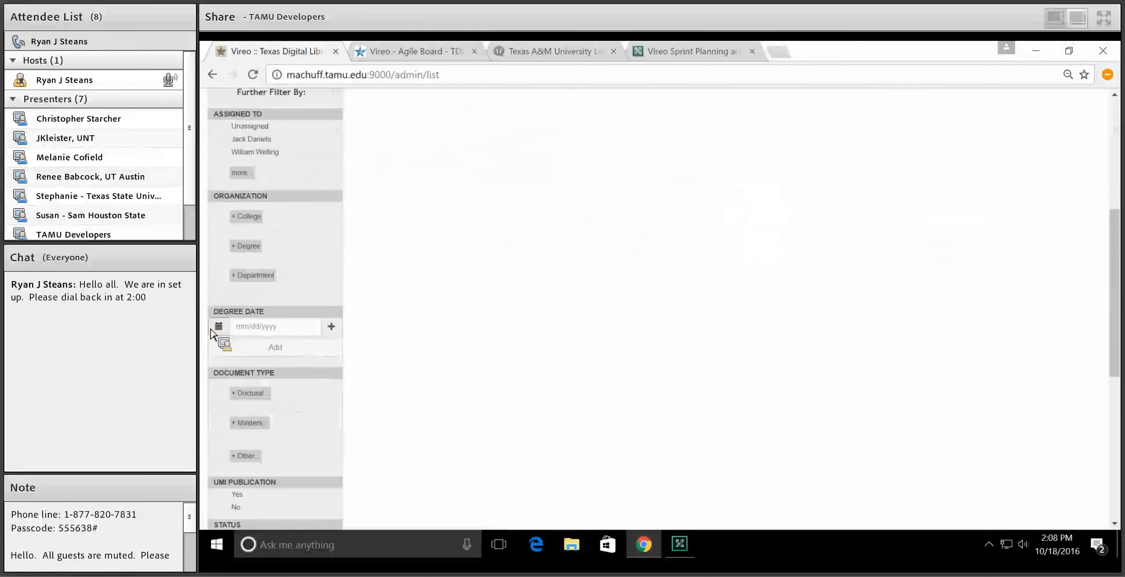
{"action": "left_click", "coordinate": [221, 332]}
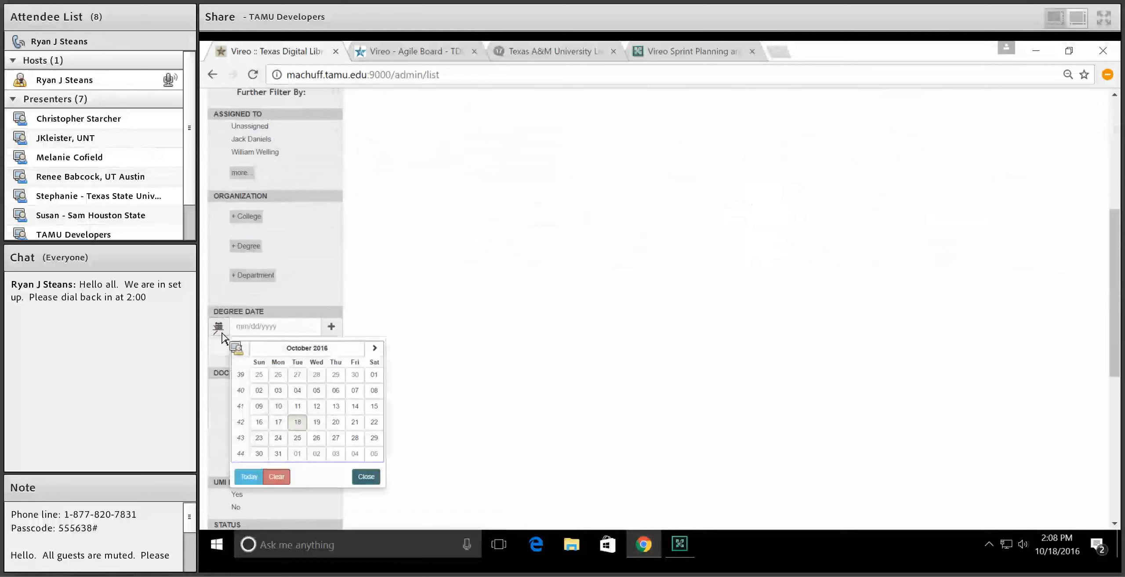
{"action": "left_click", "coordinate": [401, 344]}
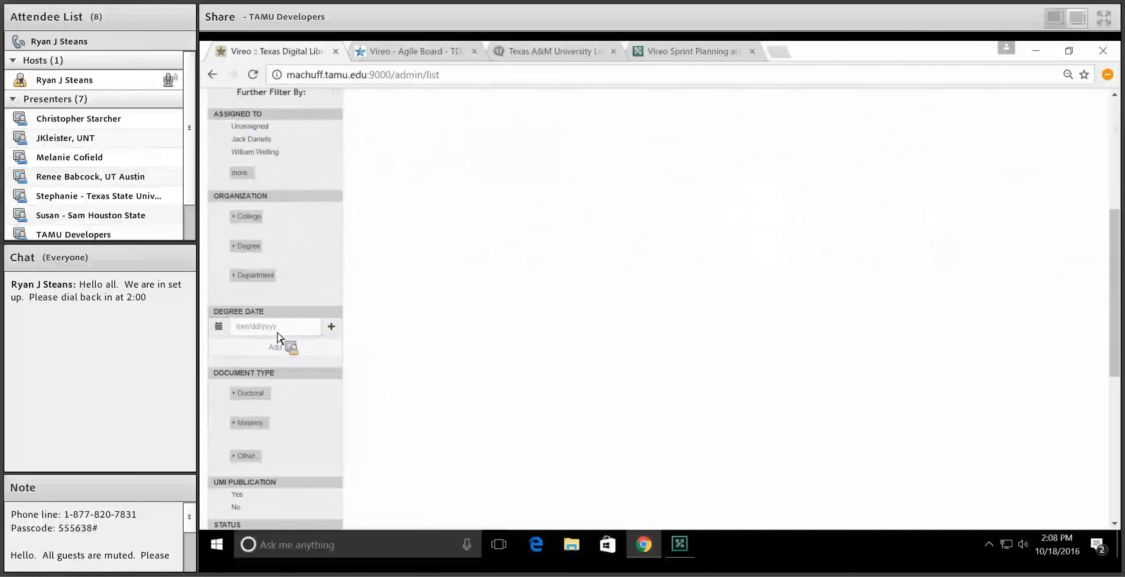
{"action": "left_click", "coordinate": [230, 333]}
{"action": "left_click", "coordinate": [240, 349]}
{"action": "left_click", "coordinate": [241, 353]}
{"action": "left_click", "coordinate": [241, 354]}
{"action": "left_click", "coordinate": [241, 354]}
{"action": "left_click", "coordinate": [241, 354]}
{"action": "left_click", "coordinate": [241, 354]}
{"action": "left_click", "coordinate": [241, 353]}
{"action": "left_click", "coordinate": [242, 354]}
{"action": "left_click", "coordinate": [241, 354]}
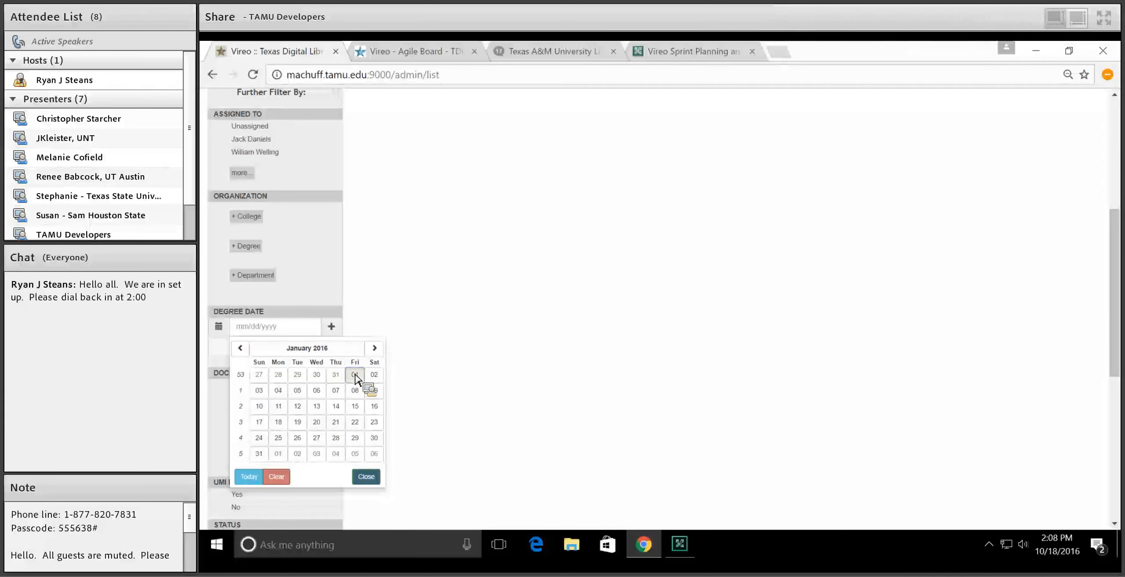
{"action": "left_click", "coordinate": [355, 376]}
- Extend the Degree Date filter to a range ending 12/31/2016 and apply it to the ETD list
{"action": "left_click", "coordinate": [332, 327]}
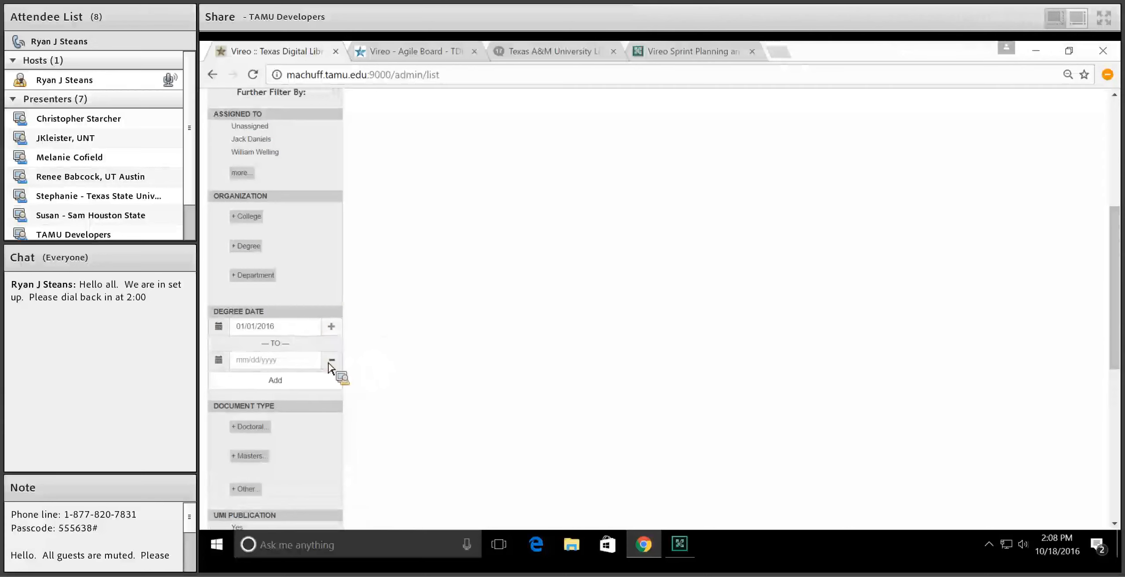
{"action": "left_click", "coordinate": [231, 362]}
{"action": "left_click", "coordinate": [374, 381]}
{"action": "left_click", "coordinate": [374, 382]}
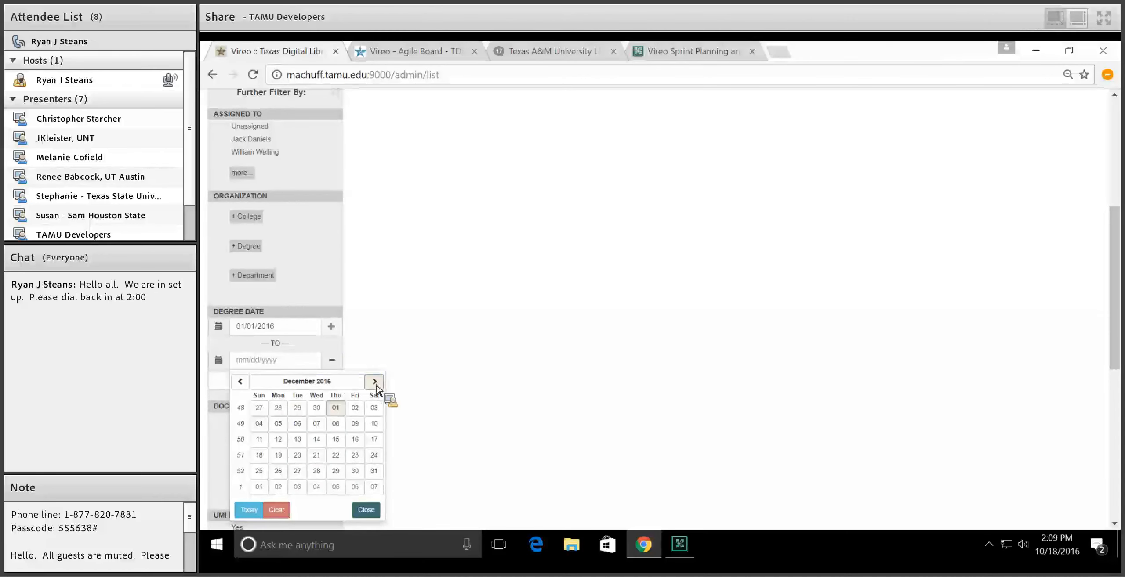
{"action": "left_click", "coordinate": [374, 471]}
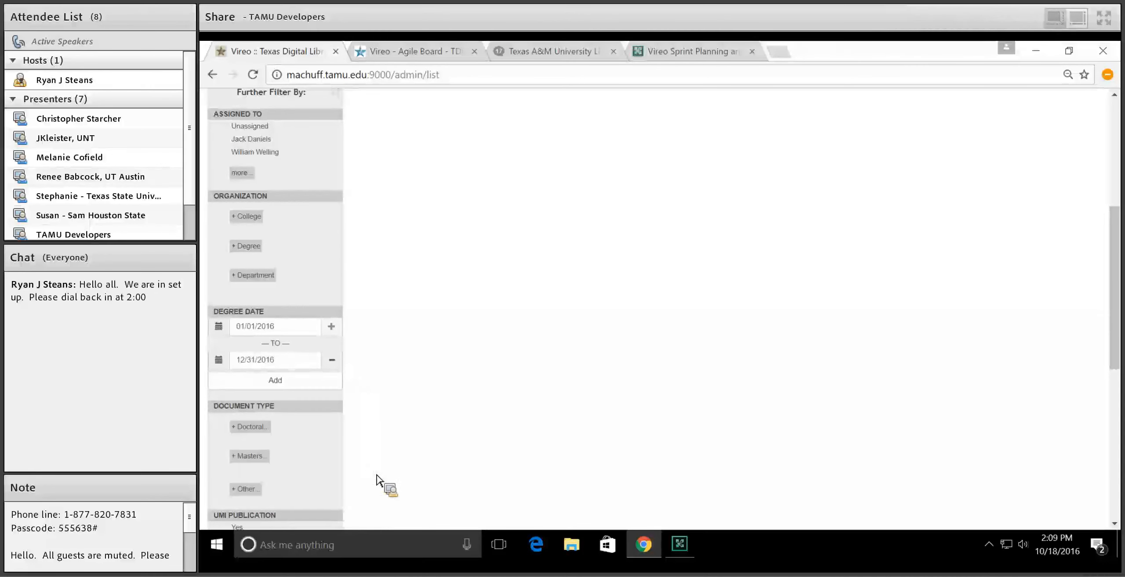
{"action": "left_click", "coordinate": [281, 381]}
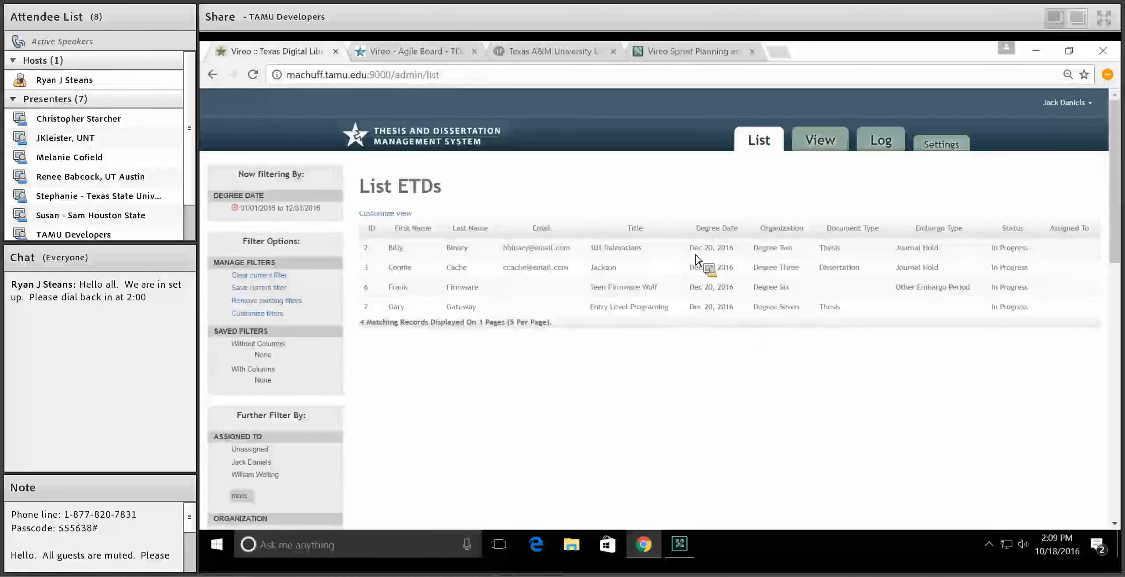
- Check the degree dates of the filtered submissions, and review the available filters in Customize Filters without saving changes
{"action": "left_click_drag", "start_coordinate": [689, 248], "coordinate": [705, 291]}
{"action": "left_click", "coordinate": [724, 305]}
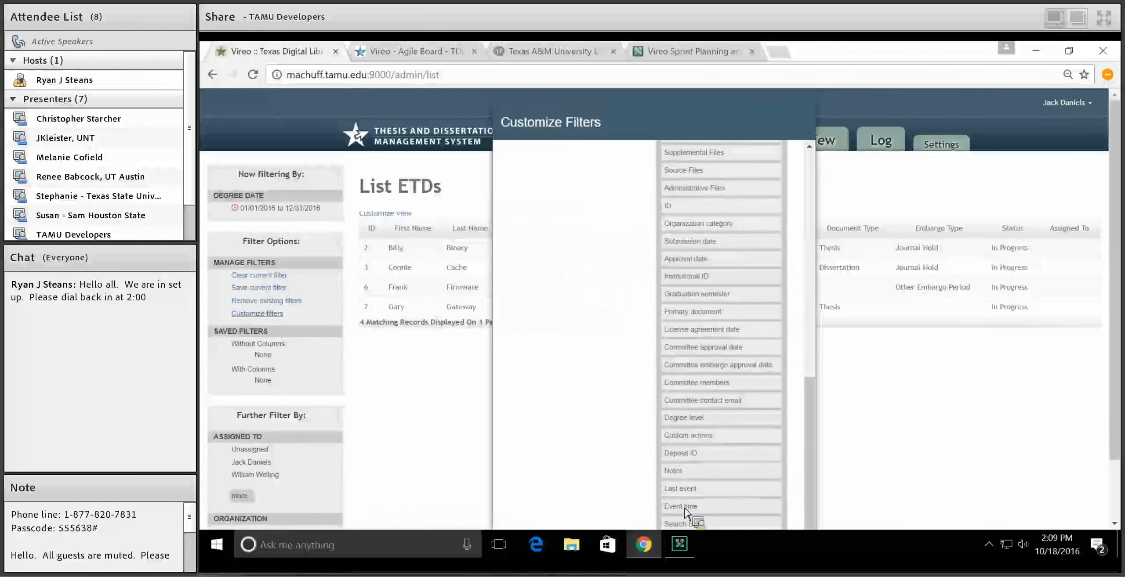
{"action": "scroll", "coordinate": [641, 424], "scroll_direction": "up", "scroll_amount": 4}
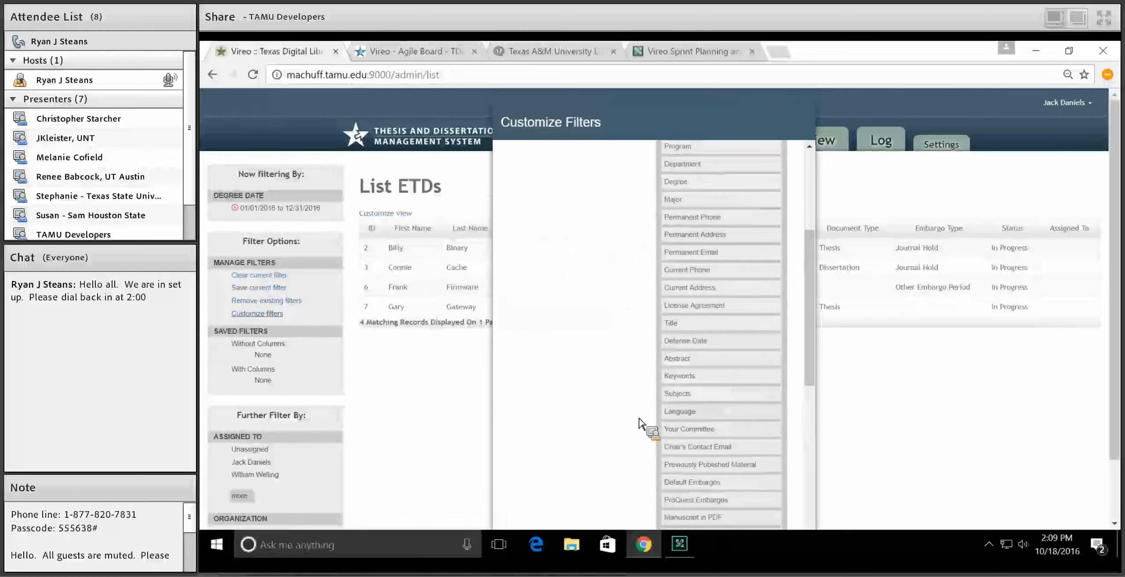
{"action": "scroll", "coordinate": [642, 425], "scroll_direction": "down", "scroll_amount": 6}
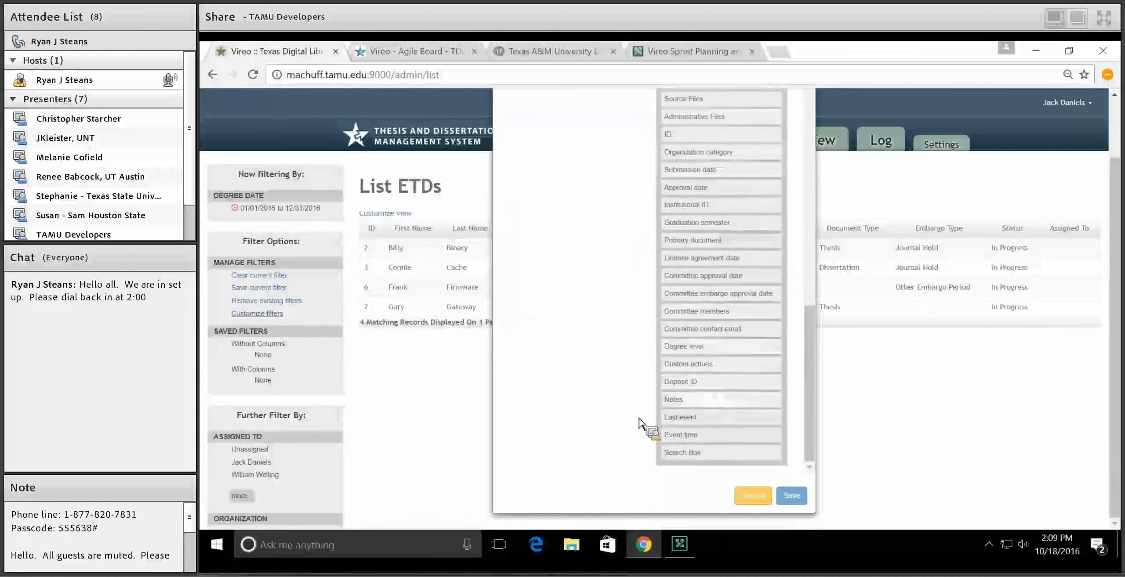
{"action": "left_click", "coordinate": [745, 497]}
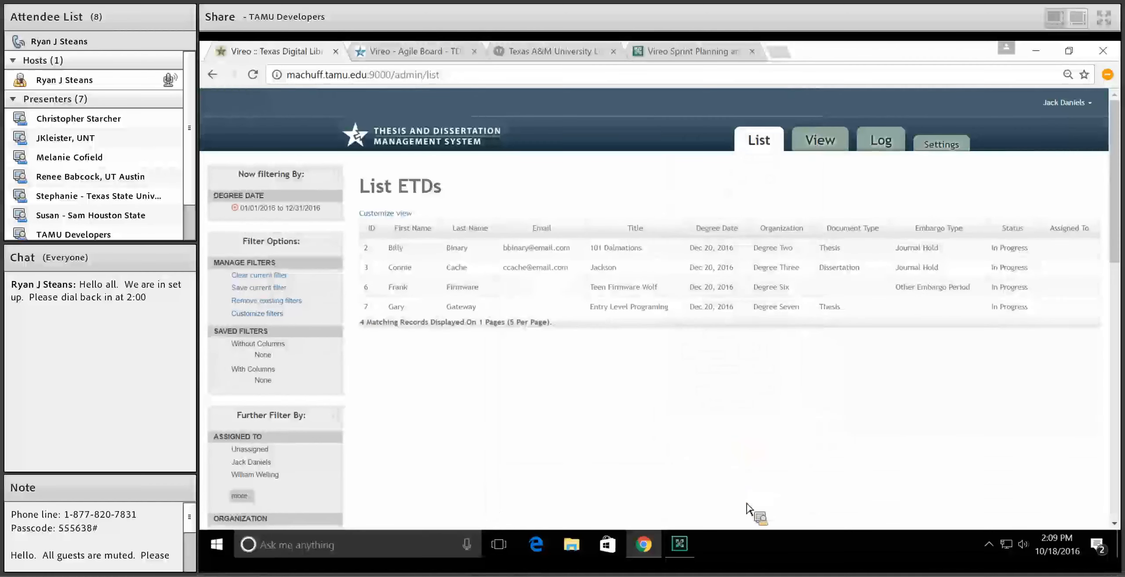
- Remove the 01/01/2016 to 12/31/2016 degree date filter and go to the Document Type filter
{"action": "left_click", "coordinate": [290, 210]}
{"action": "scroll", "coordinate": [313, 254], "scroll_direction": "down", "scroll_amount": 7}
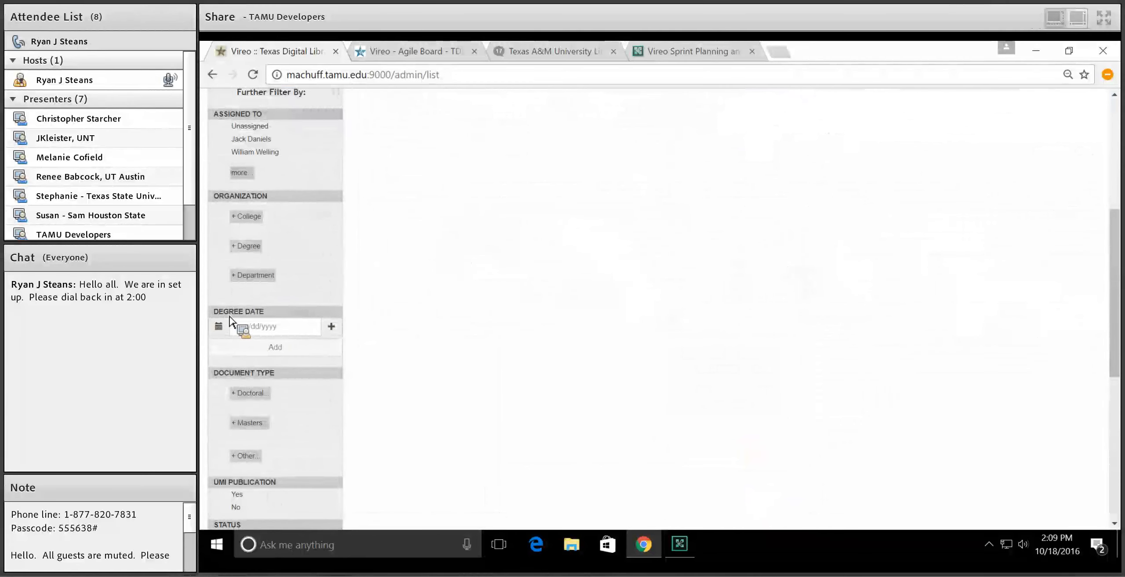
{"action": "scroll", "coordinate": [286, 401], "scroll_direction": "down", "scroll_amount": 3}
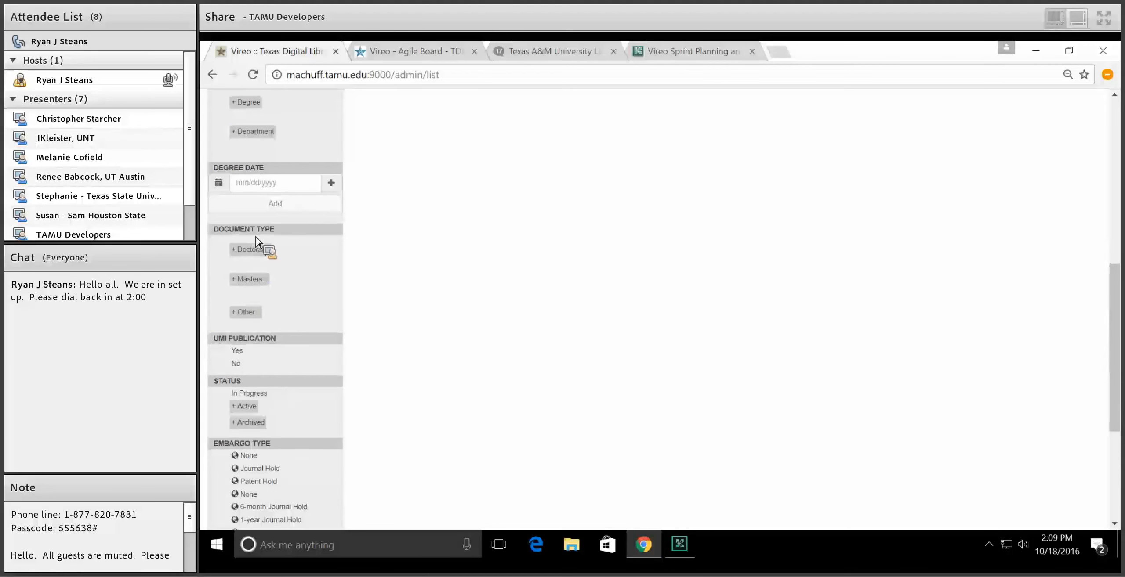
- Expand the Doctoral, Masters and Other document type groups and filter the ETD list by Dissertation
{"action": "left_click", "coordinate": [252, 250]}
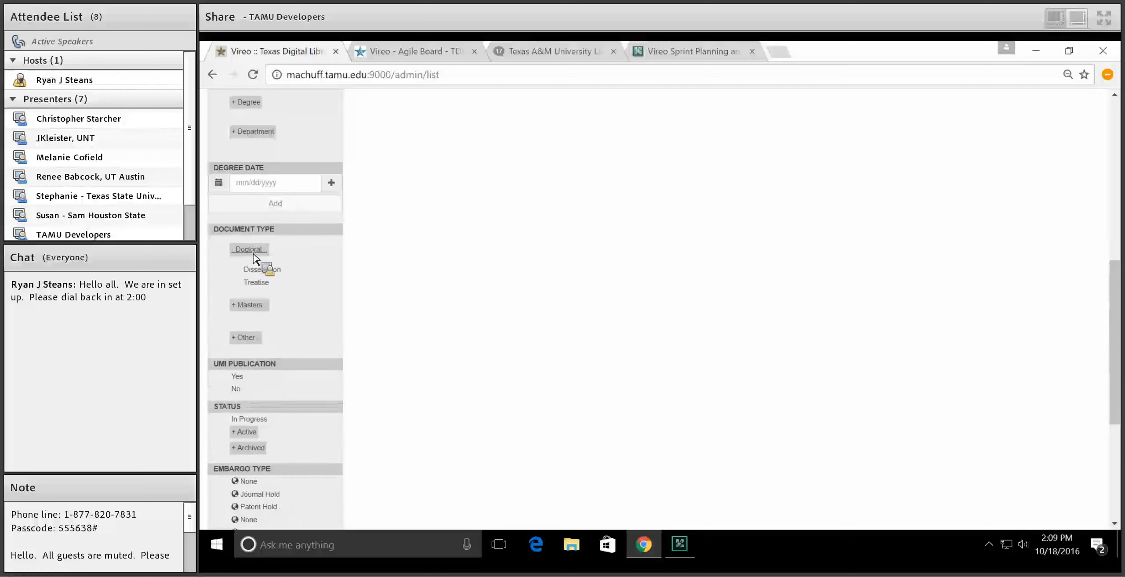
{"action": "left_click", "coordinate": [250, 305]}
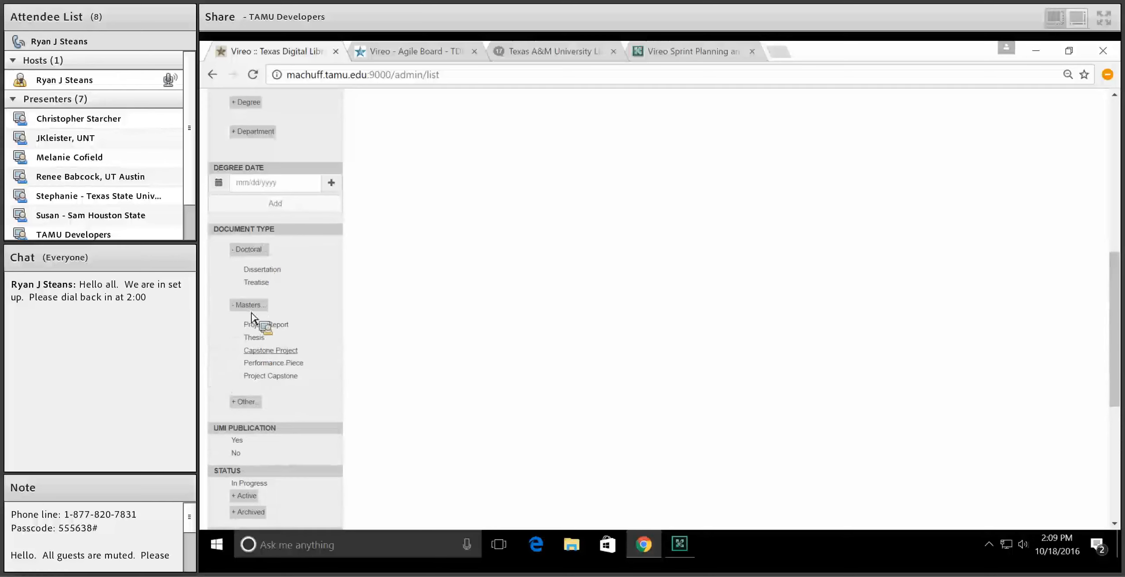
{"action": "left_click", "coordinate": [251, 402]}
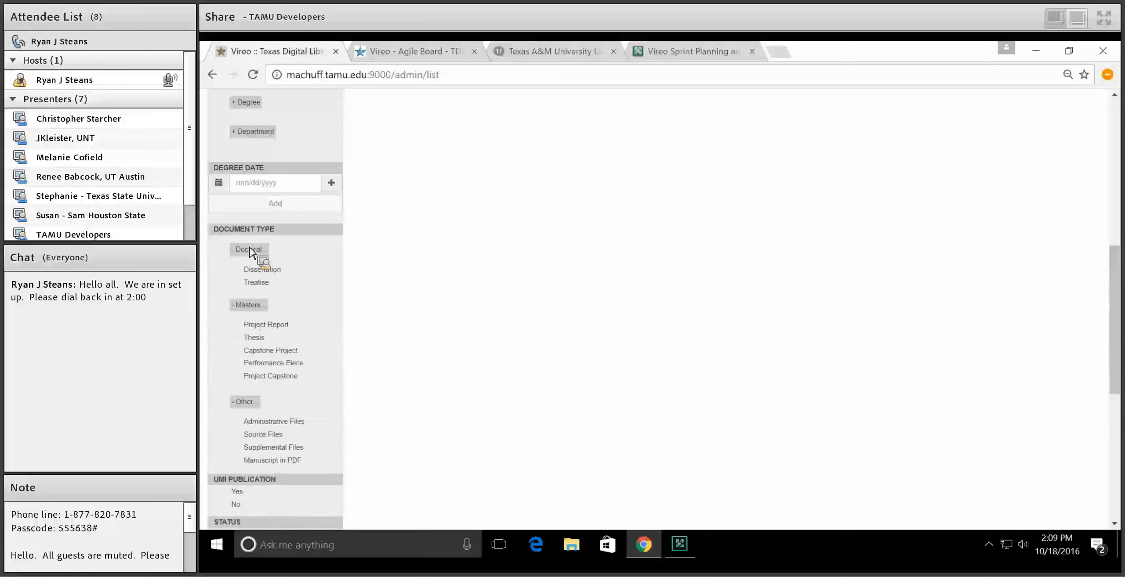
{"action": "left_click", "coordinate": [267, 269]}
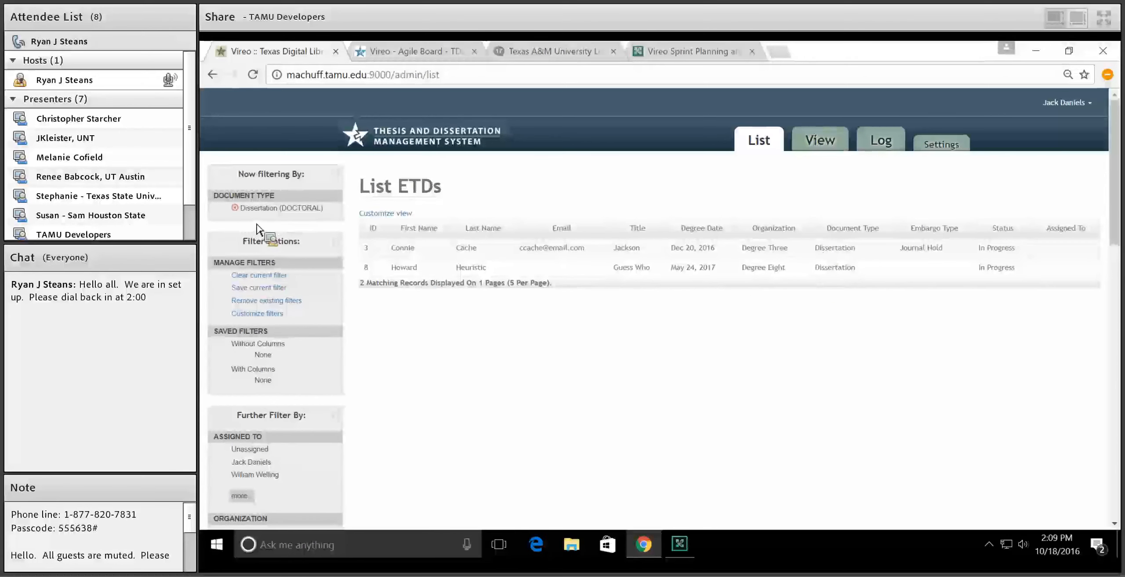
- Replace the Dissertation filter with the Masters document type Capstone Project, and remove that filter again
{"action": "left_click", "coordinate": [266, 208]}
{"action": "scroll", "coordinate": [441, 347], "scroll_direction": "down", "scroll_amount": 10}
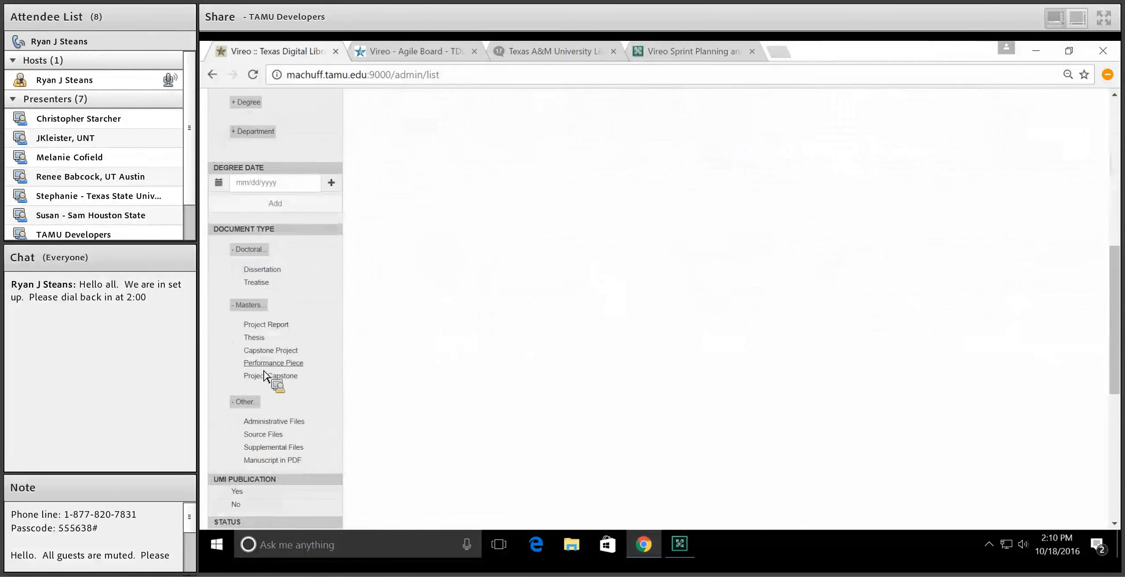
{"action": "scroll", "coordinate": [268, 373], "scroll_direction": "up", "scroll_amount": 5}
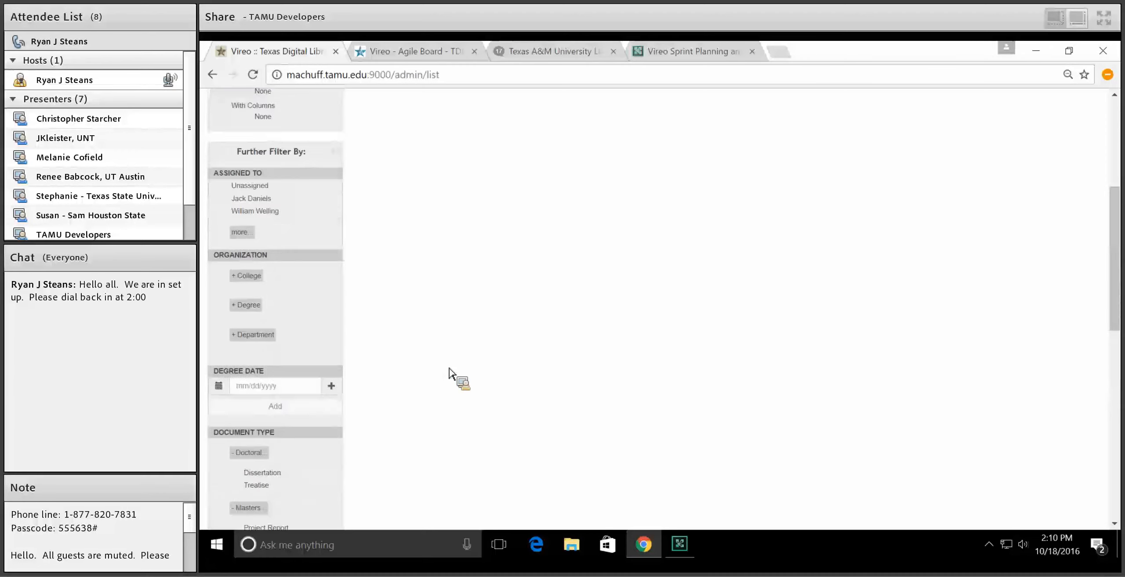
{"action": "scroll", "coordinate": [449, 373], "scroll_direction": "up", "scroll_amount": 5}
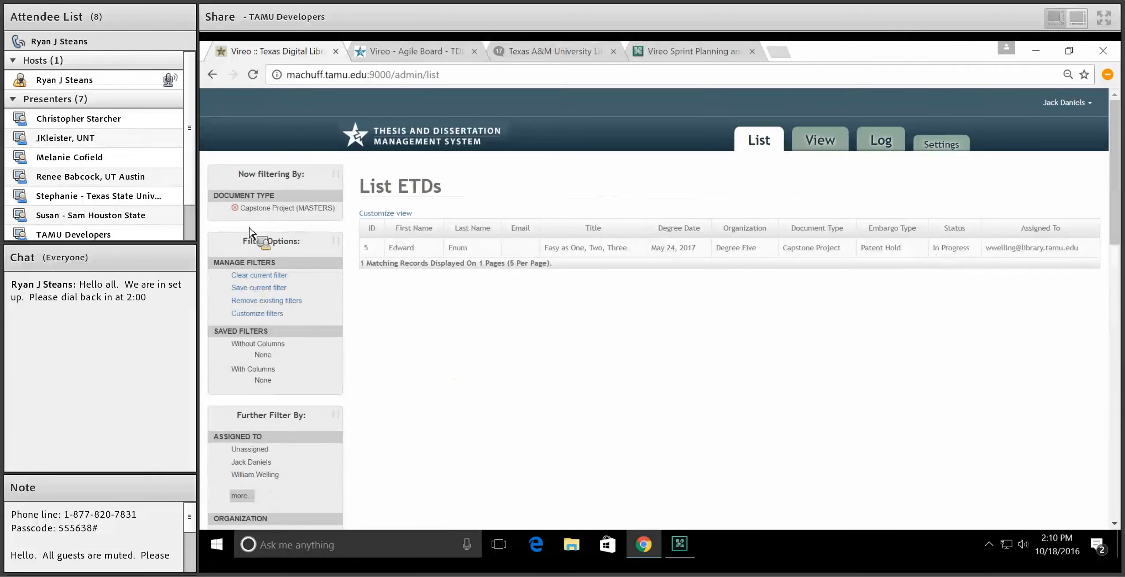
{"action": "left_click", "coordinate": [233, 208]}
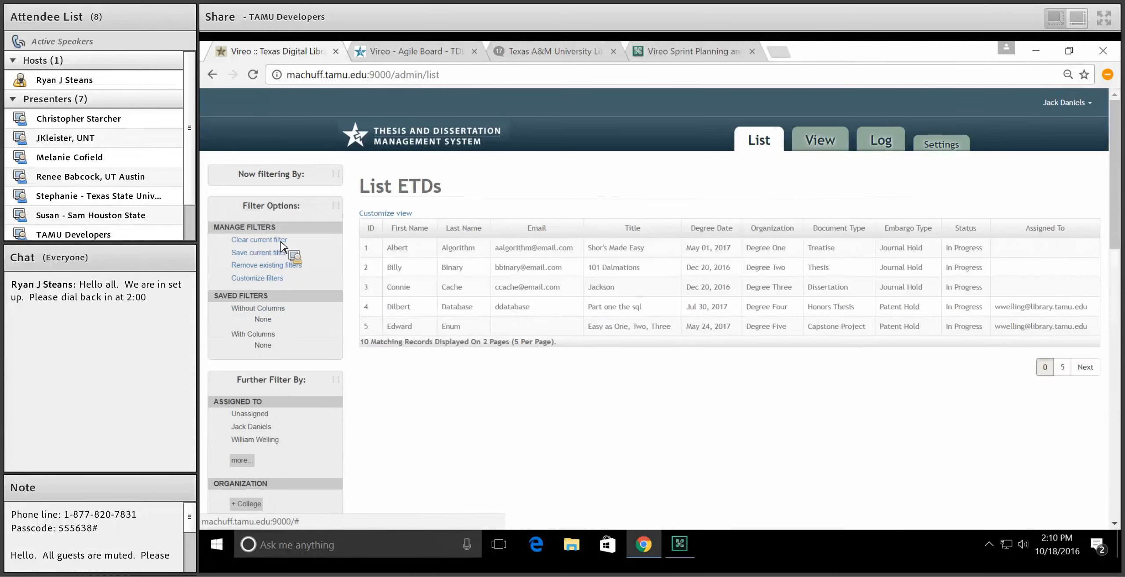
- Collapse the Doctoral, Masters and Other groups under Document Type
{"action": "scroll", "coordinate": [360, 320], "scroll_direction": "down", "scroll_amount": 4}
{"action": "scroll", "coordinate": [360, 320], "scroll_direction": "down", "scroll_amount": 8}
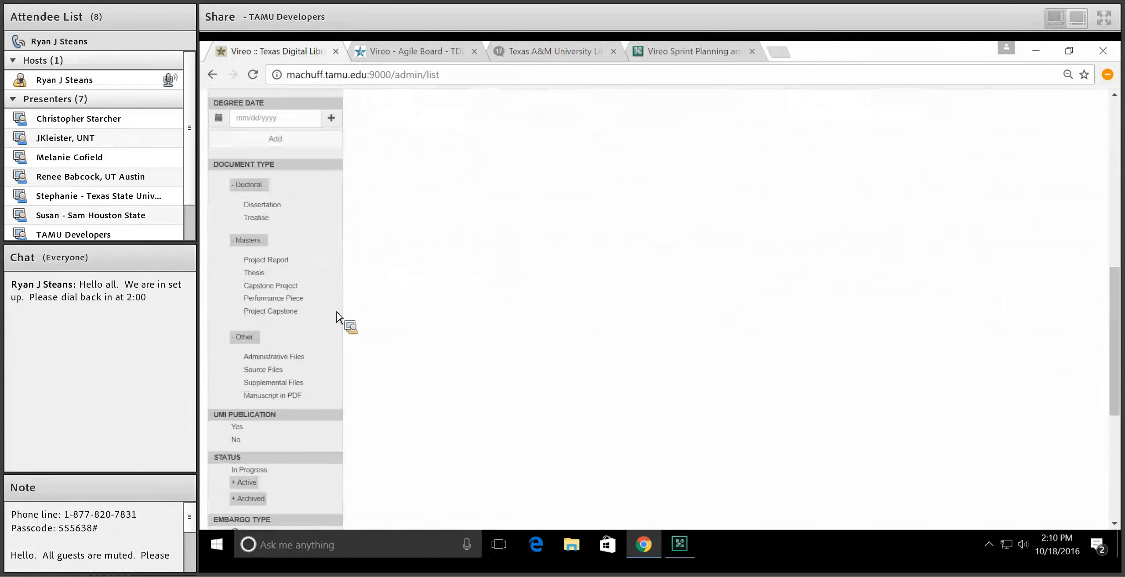
{"action": "left_click", "coordinate": [265, 178]}
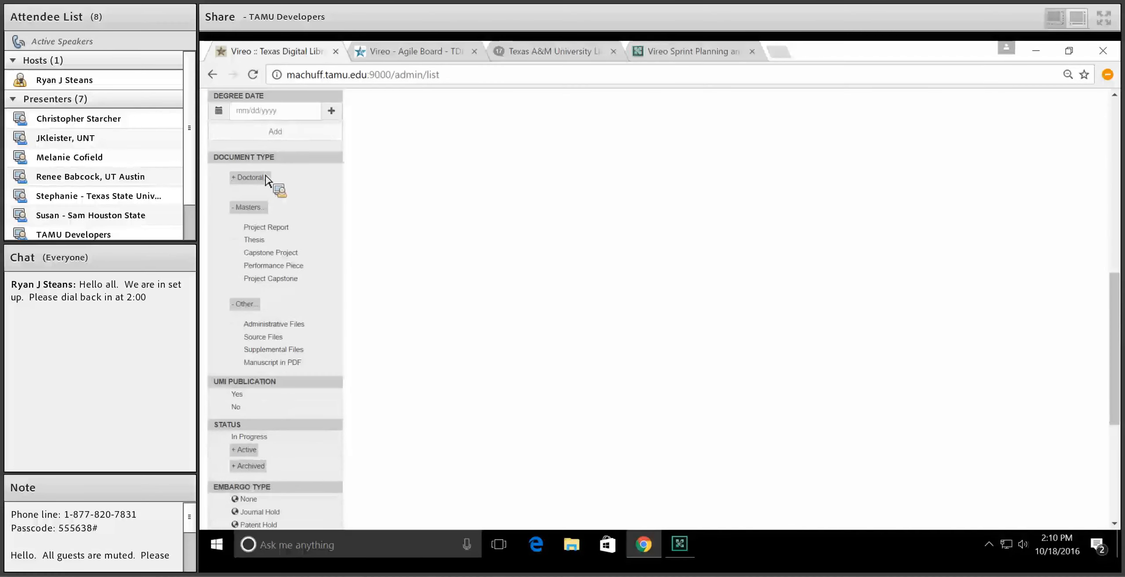
{"action": "left_click", "coordinate": [256, 209]}
{"action": "left_click", "coordinate": [252, 248]}
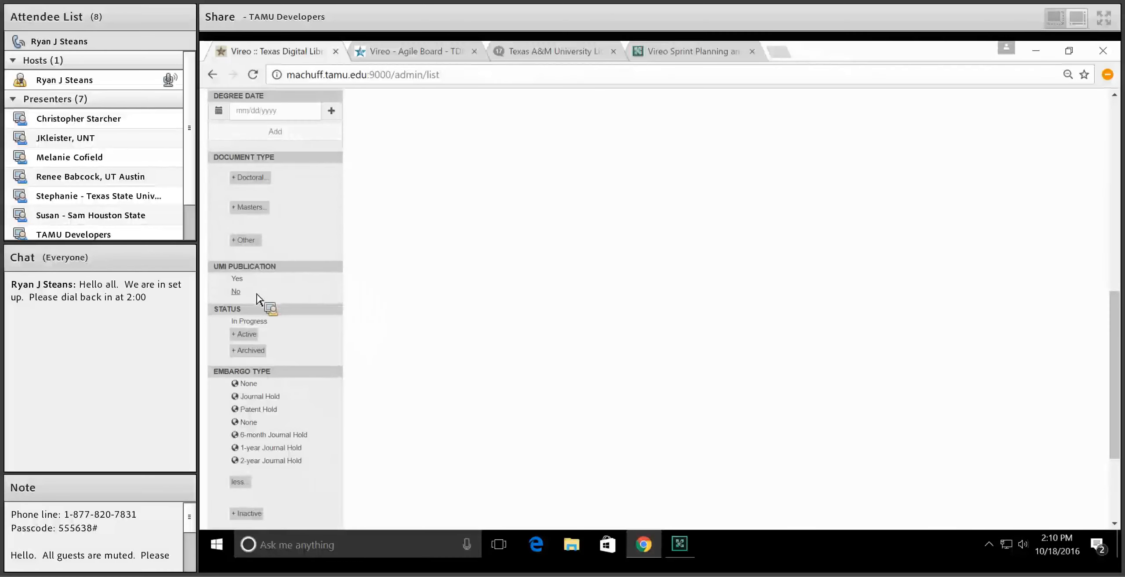
- Expand the Active and Archived status groups and look over the statuses of the listed submissions
{"action": "scroll", "coordinate": [259, 299], "scroll_direction": "down", "scroll_amount": 2}
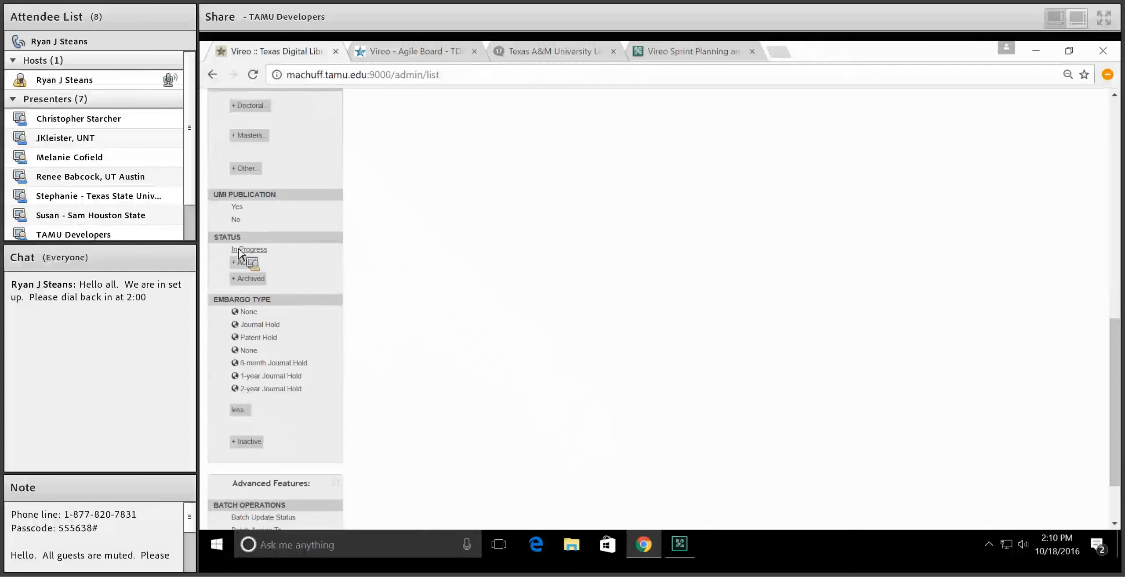
{"action": "left_click", "coordinate": [234, 262]}
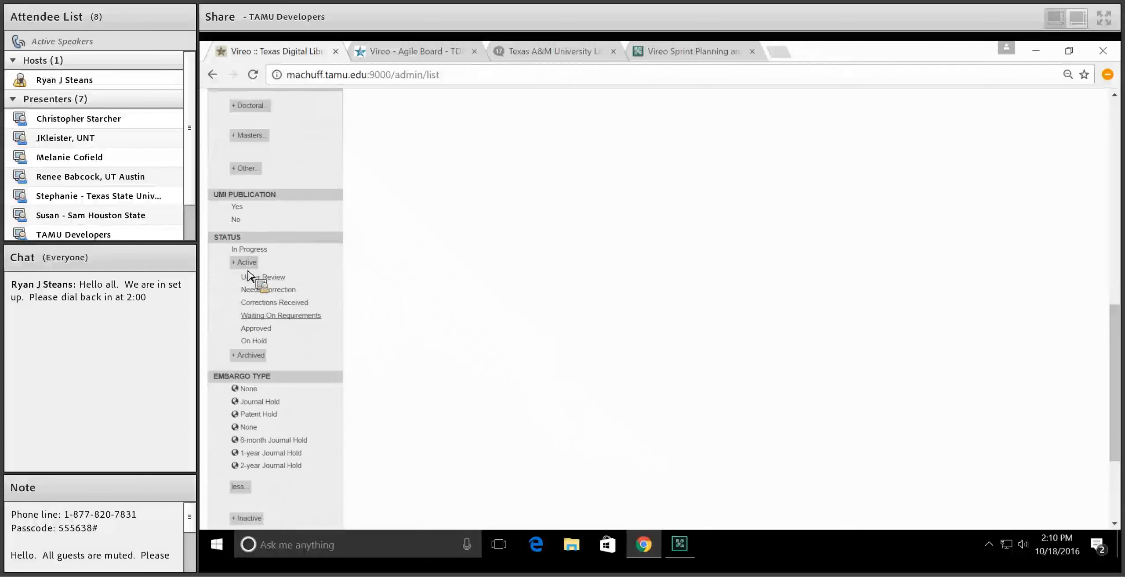
{"action": "left_click", "coordinate": [241, 356]}
{"action": "scroll", "coordinate": [415, 332], "scroll_direction": "up", "scroll_amount": 8}
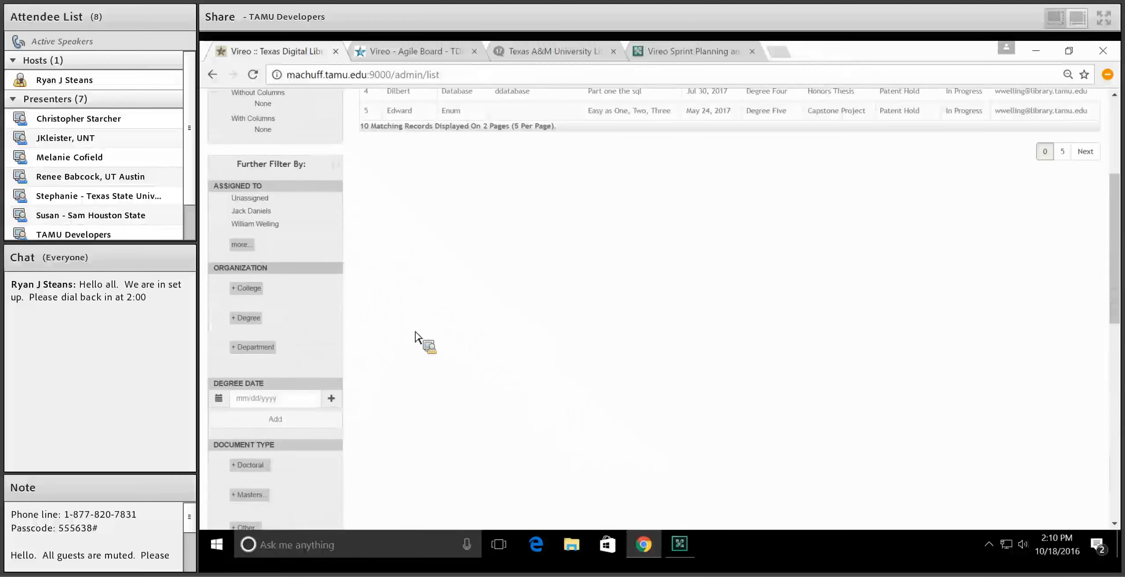
{"action": "scroll", "coordinate": [415, 336], "scroll_direction": "down", "scroll_amount": 1}
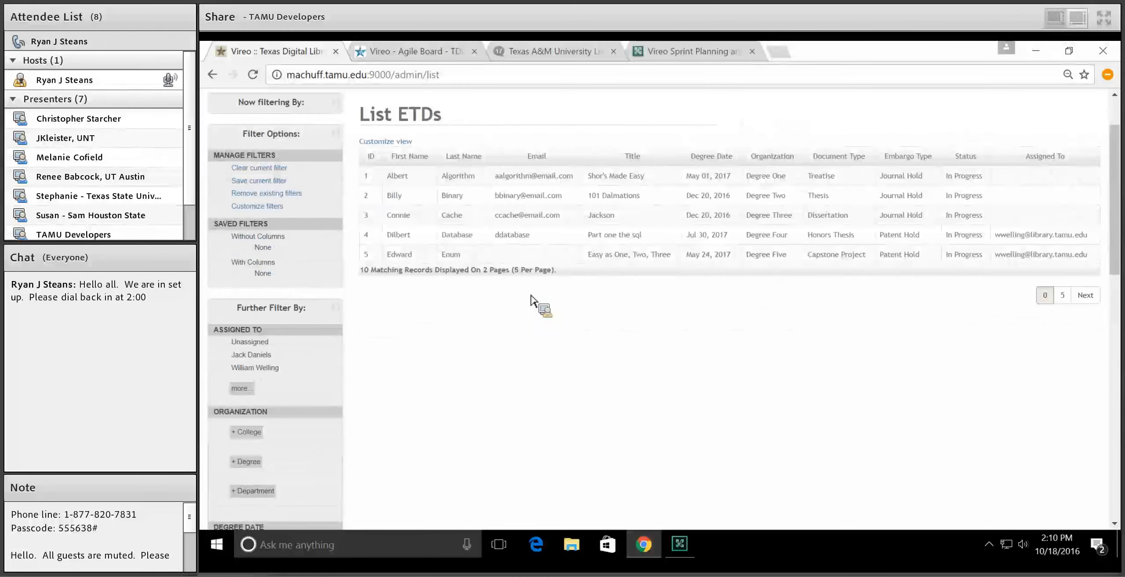
- Expand the Doctoral document types and filter the ETD list by Dissertation
{"action": "scroll", "coordinate": [306, 301], "scroll_direction": "down", "scroll_amount": 6}
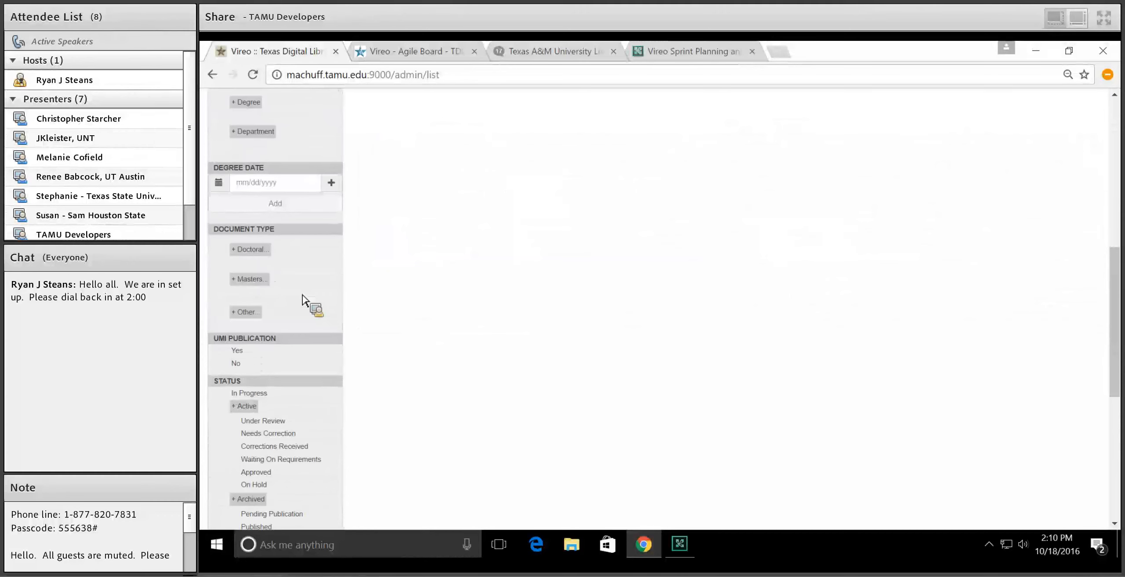
{"action": "left_click", "coordinate": [256, 250]}
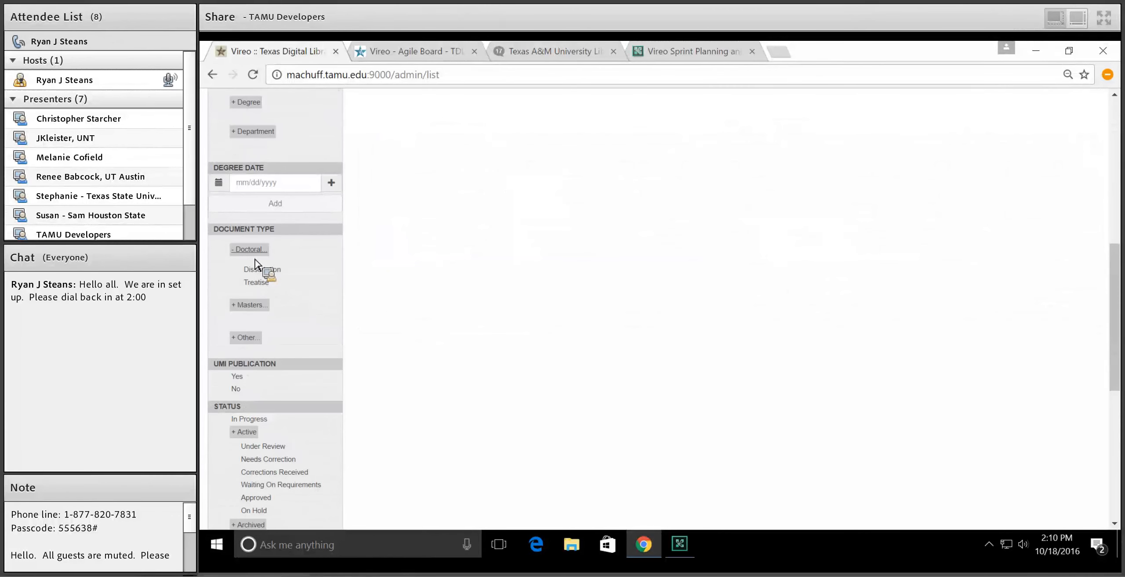
{"action": "left_click", "coordinate": [262, 270]}
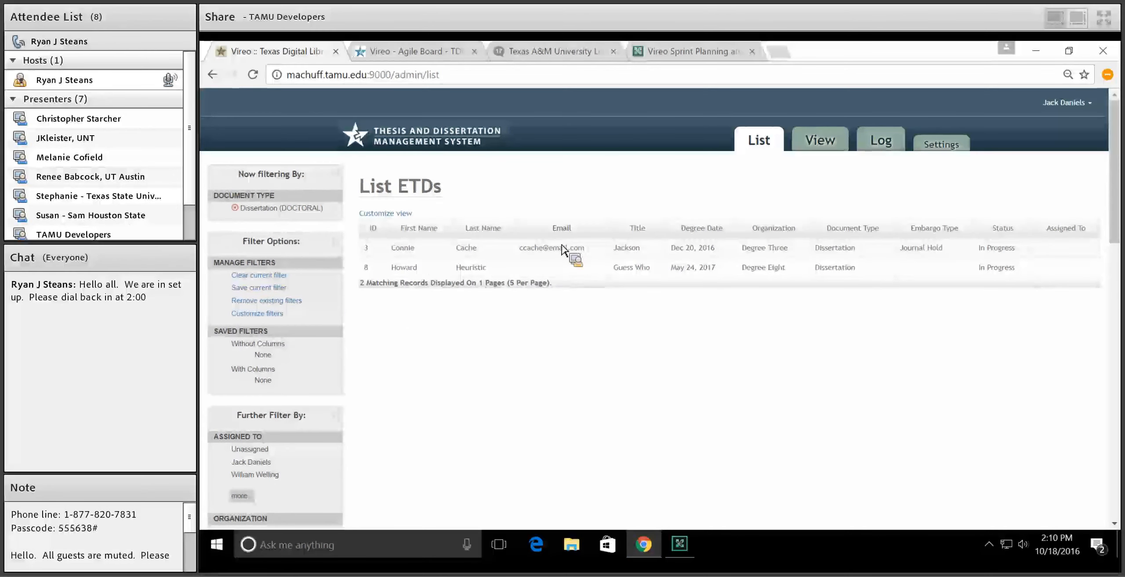
- Batch update the status of the filtered dissertations to Needs Correction
{"action": "scroll", "coordinate": [495, 352], "scroll_direction": "down", "scroll_amount": 15}
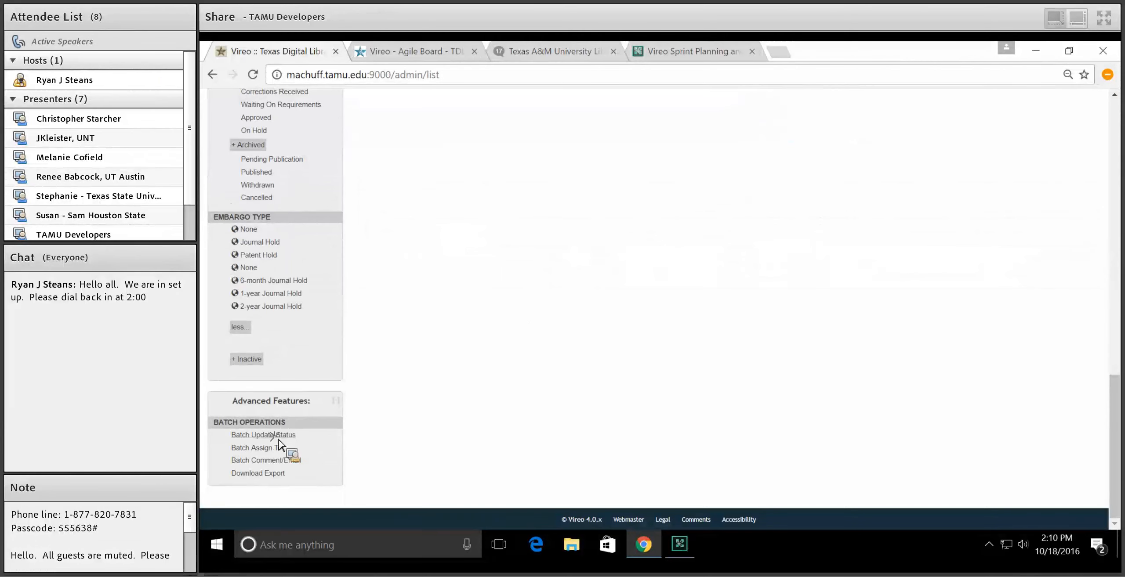
{"action": "left_click", "coordinate": [276, 436]}
{"action": "left_click", "coordinate": [569, 210]}
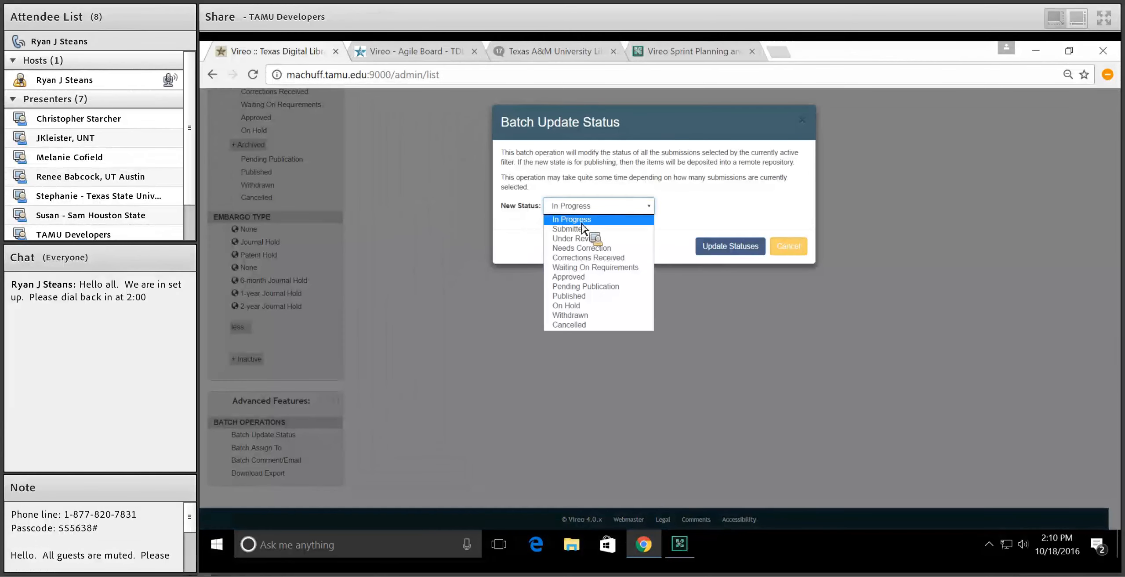
{"action": "left_click", "coordinate": [581, 248]}
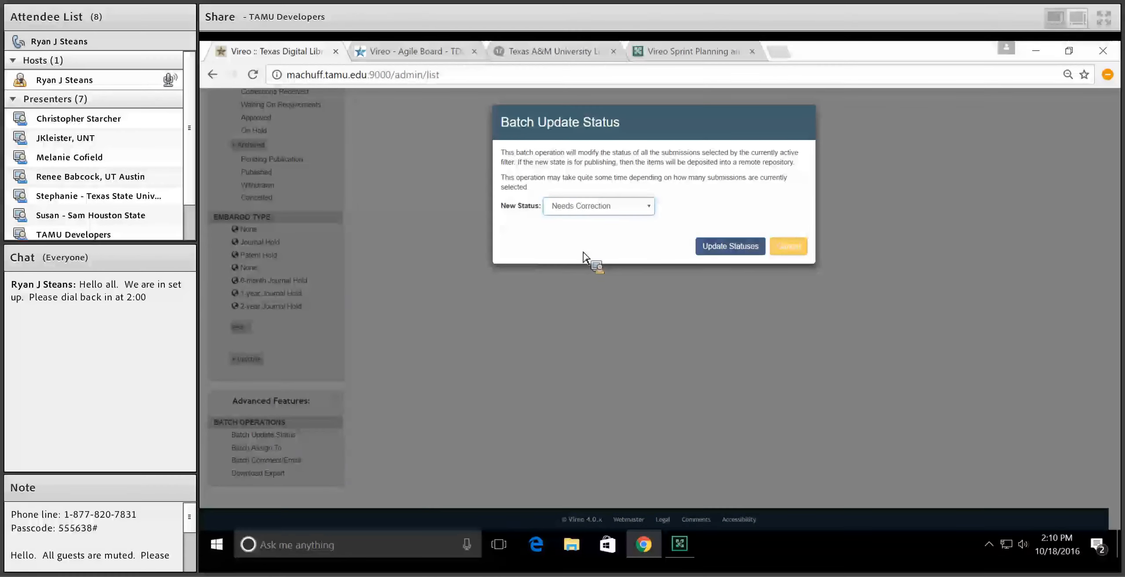
{"action": "left_click", "coordinate": [723, 250]}
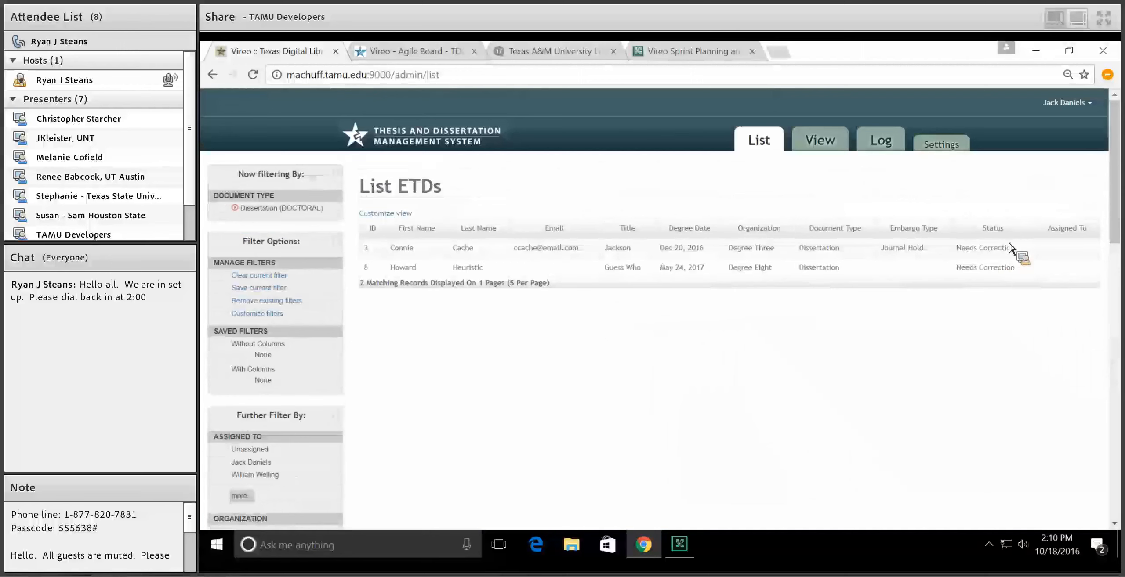
- Remove the Dissertation filter and filter the ETD list by the In Progress status
{"action": "left_click", "coordinate": [307, 208]}
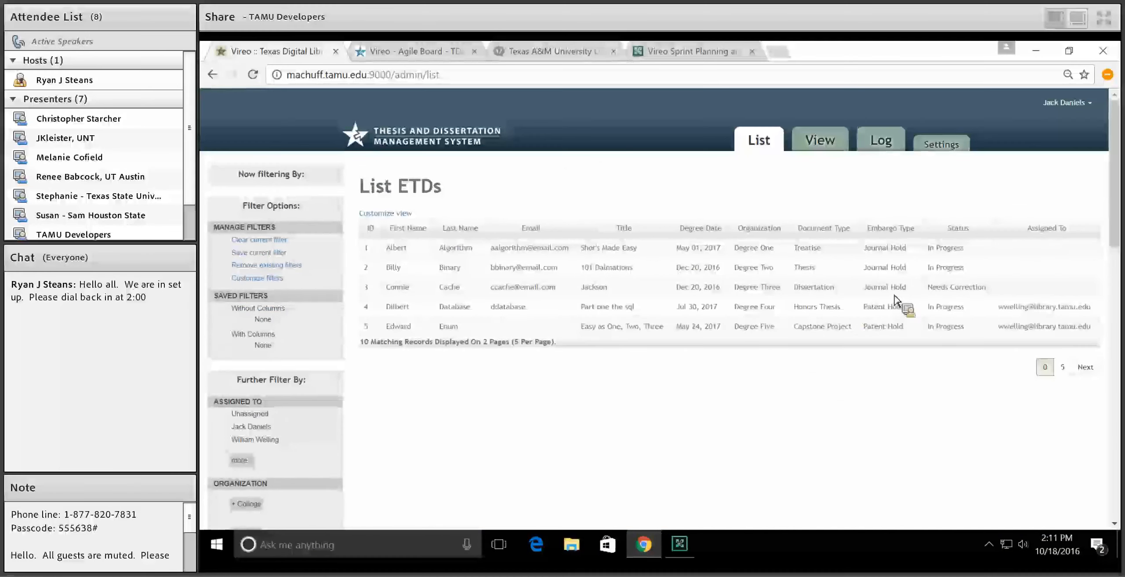
{"action": "scroll", "coordinate": [428, 402], "scroll_direction": "down", "scroll_amount": 10}
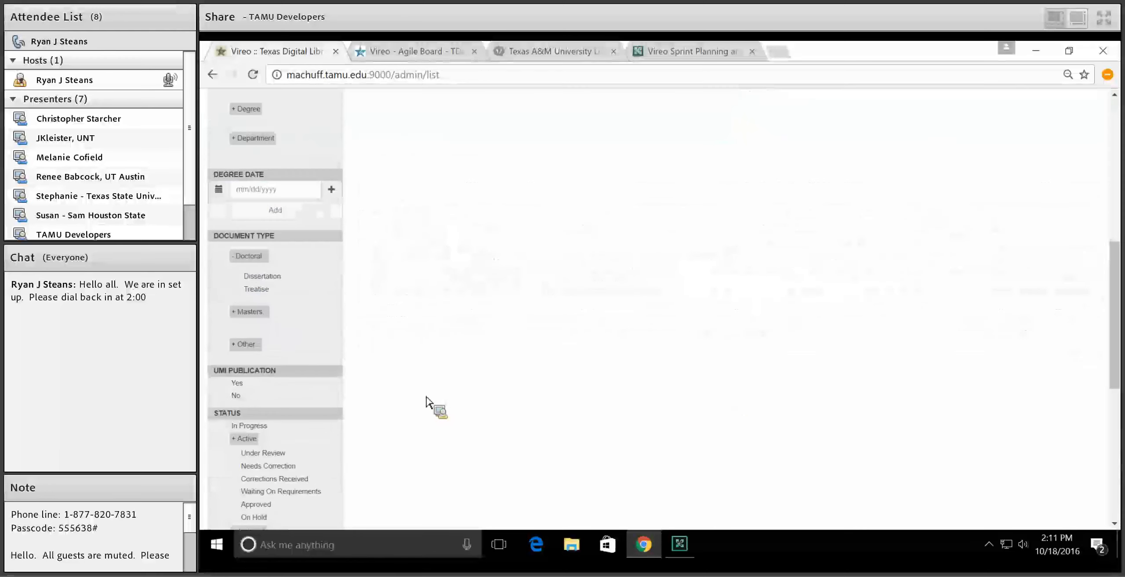
{"action": "scroll", "coordinate": [428, 402], "scroll_direction": "down", "scroll_amount": 3}
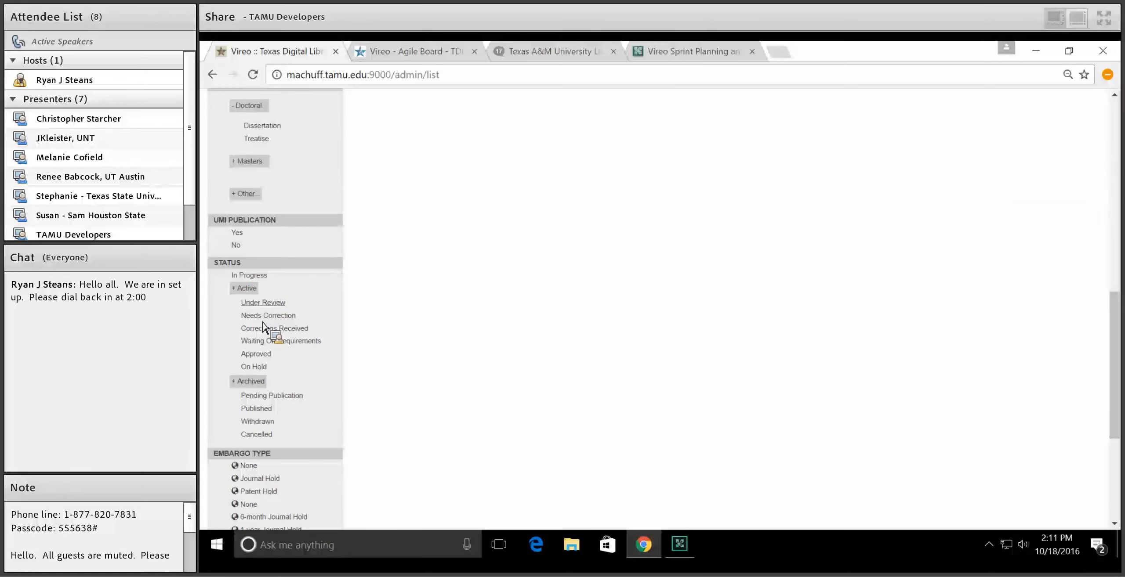
{"action": "scroll", "coordinate": [261, 286], "scroll_direction": "up", "scroll_amount": 1}
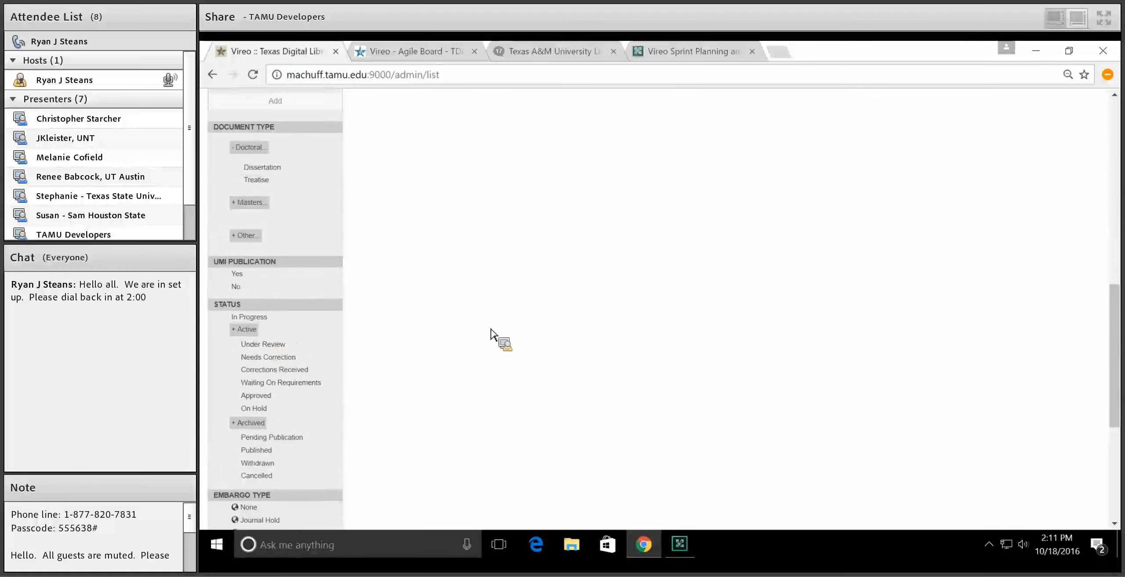
{"action": "scroll", "coordinate": [492, 336], "scroll_direction": "up", "scroll_amount": 10}
{"action": "scroll", "coordinate": [492, 336], "scroll_direction": "up", "scroll_amount": 3}
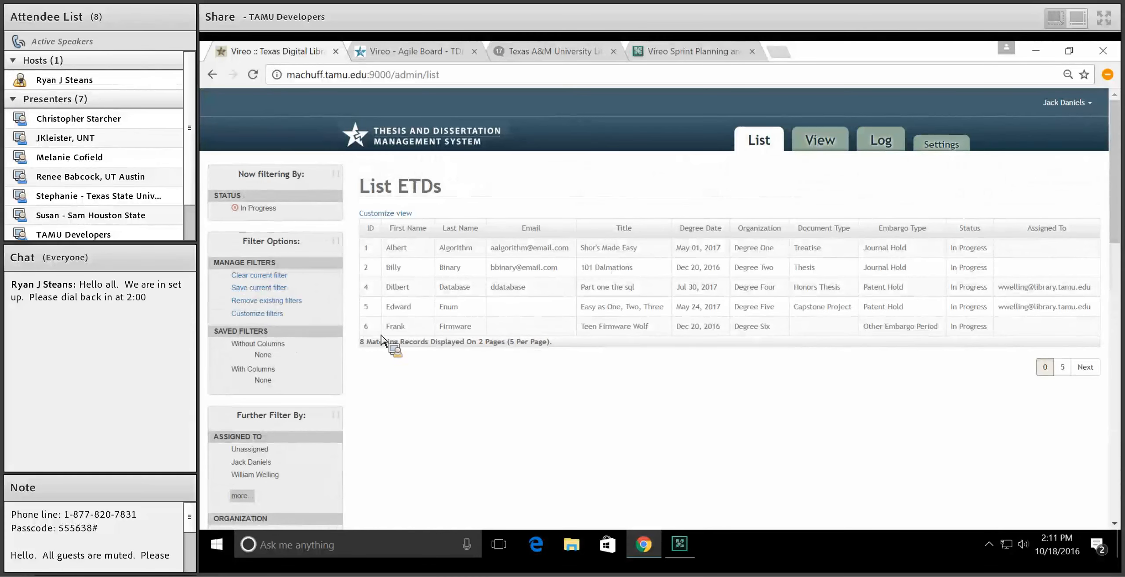
- Replace the In Progress filter with the Needs Correction status, and remove that filter after viewing the list
{"action": "left_click", "coordinate": [251, 206]}
{"action": "scroll", "coordinate": [314, 293], "scroll_direction": "down", "scroll_amount": 10}
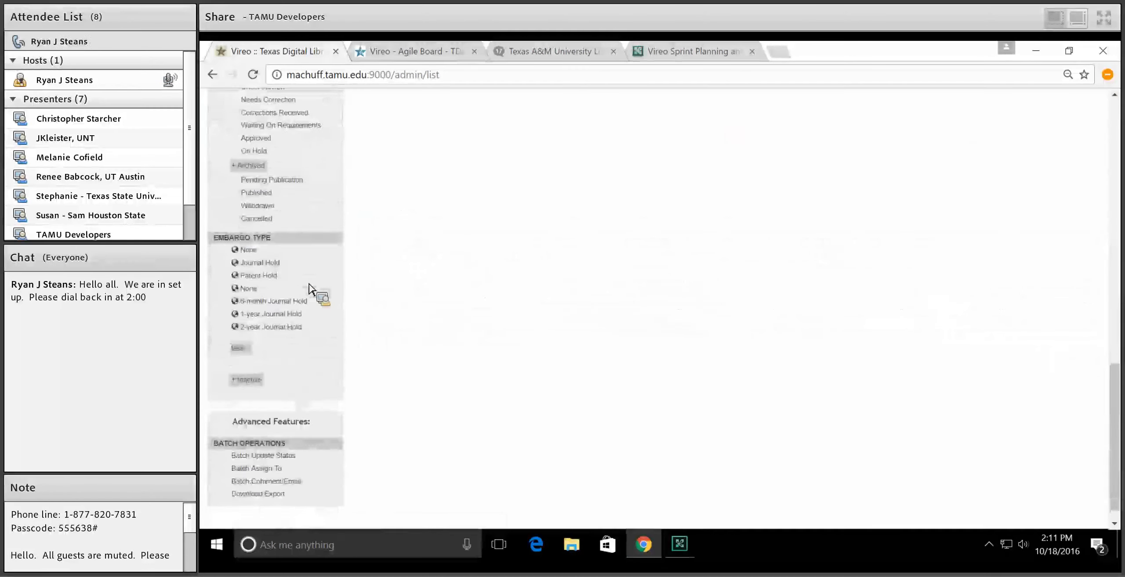
{"action": "scroll", "coordinate": [308, 290], "scroll_direction": "up", "scroll_amount": 3}
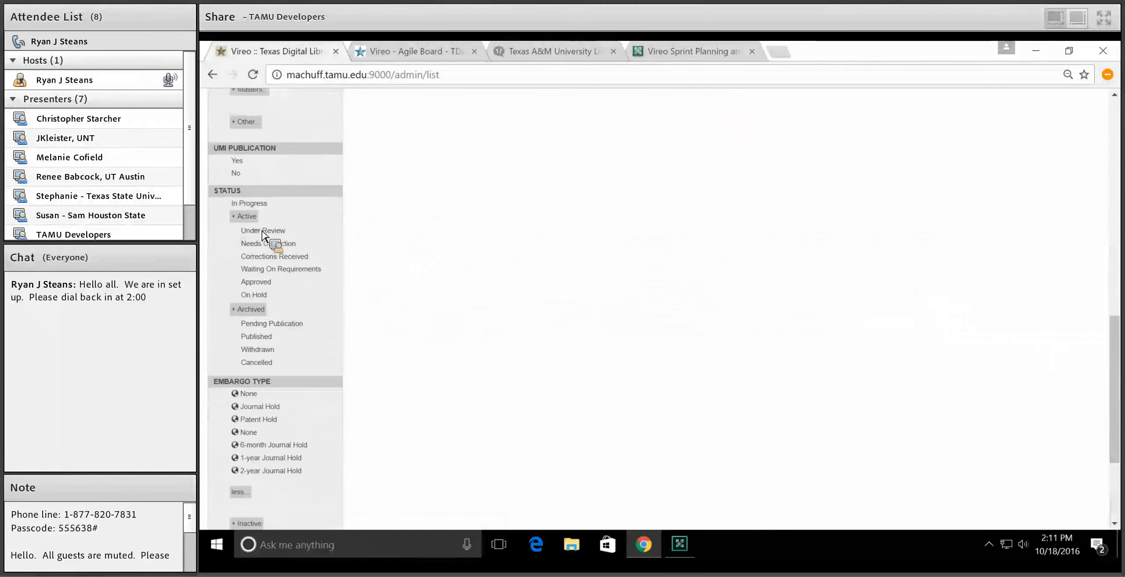
{"action": "scroll", "coordinate": [256, 255], "scroll_direction": "up", "scroll_amount": 1}
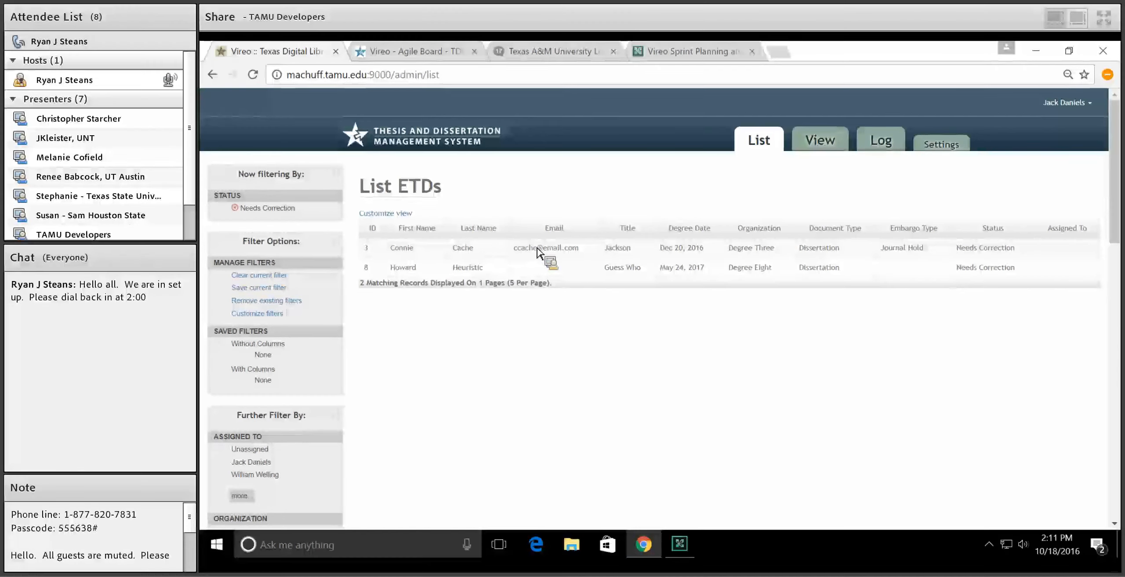
{"action": "left_click", "coordinate": [259, 209]}
- Switch the Embargo Type filter list between its short and full forms, leave it short, and expand its inactive types
{"action": "scroll", "coordinate": [399, 397], "scroll_direction": "down", "scroll_amount": 10}
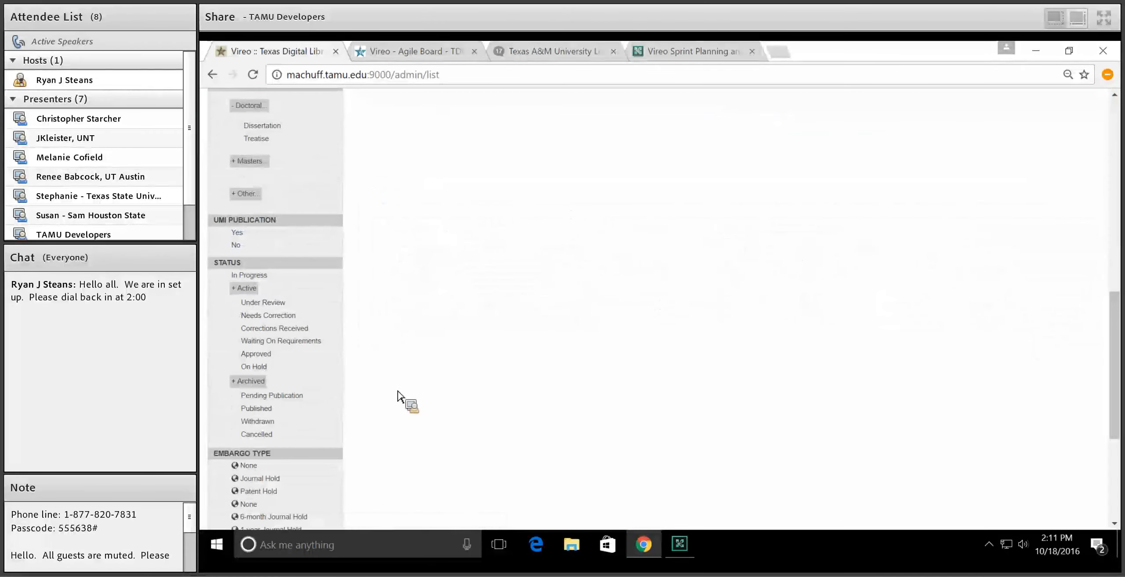
{"action": "scroll", "coordinate": [398, 396], "scroll_direction": "down", "scroll_amount": 3}
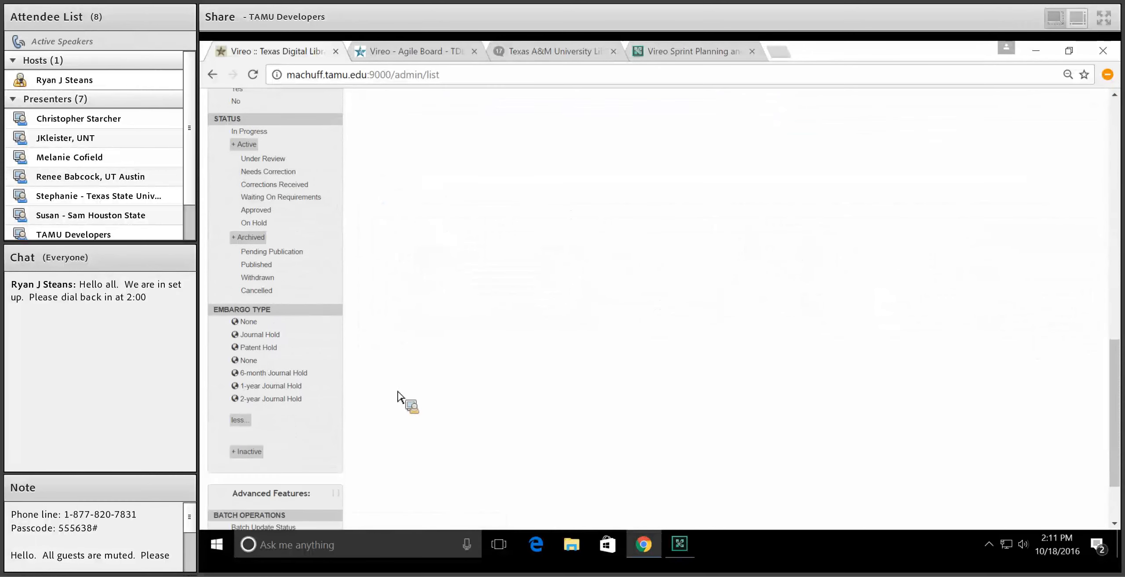
{"action": "left_click", "coordinate": [240, 421]}
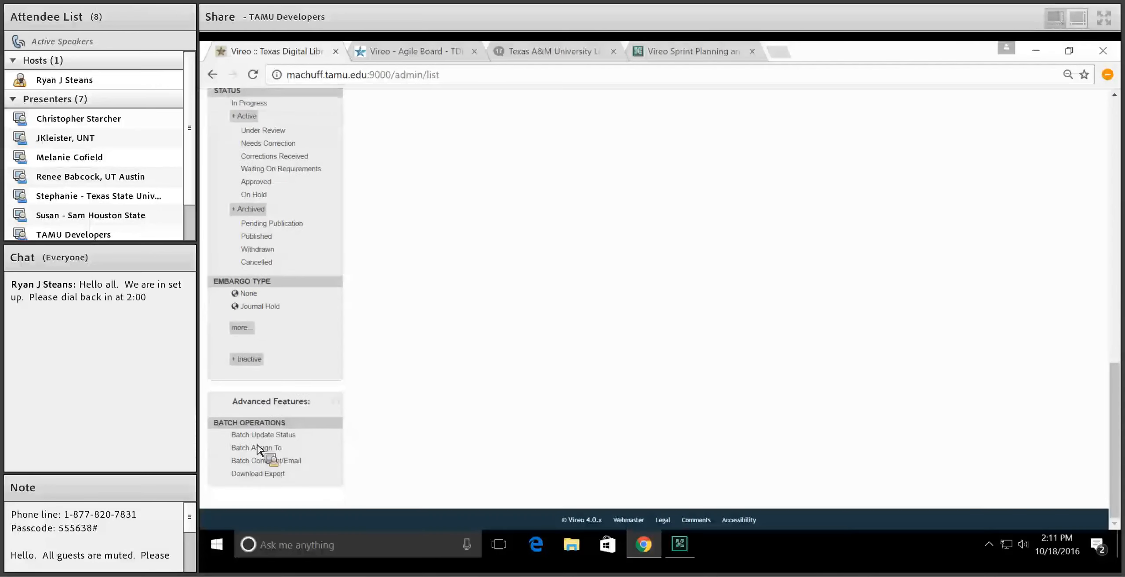
{"action": "left_click", "coordinate": [237, 328]}
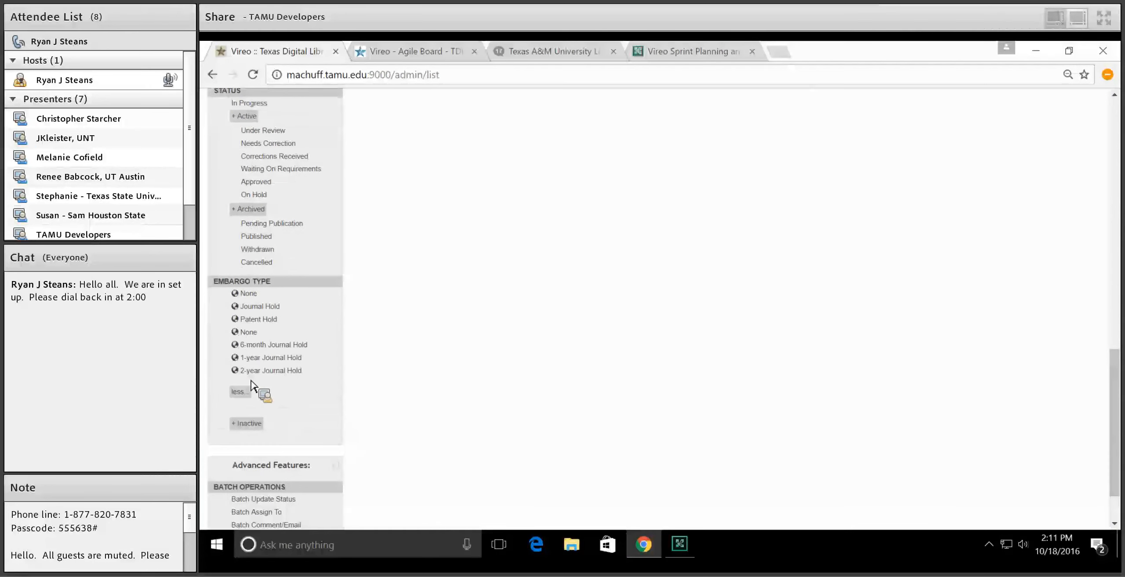
{"action": "left_click", "coordinate": [246, 393]}
{"action": "left_click", "coordinate": [246, 362]}
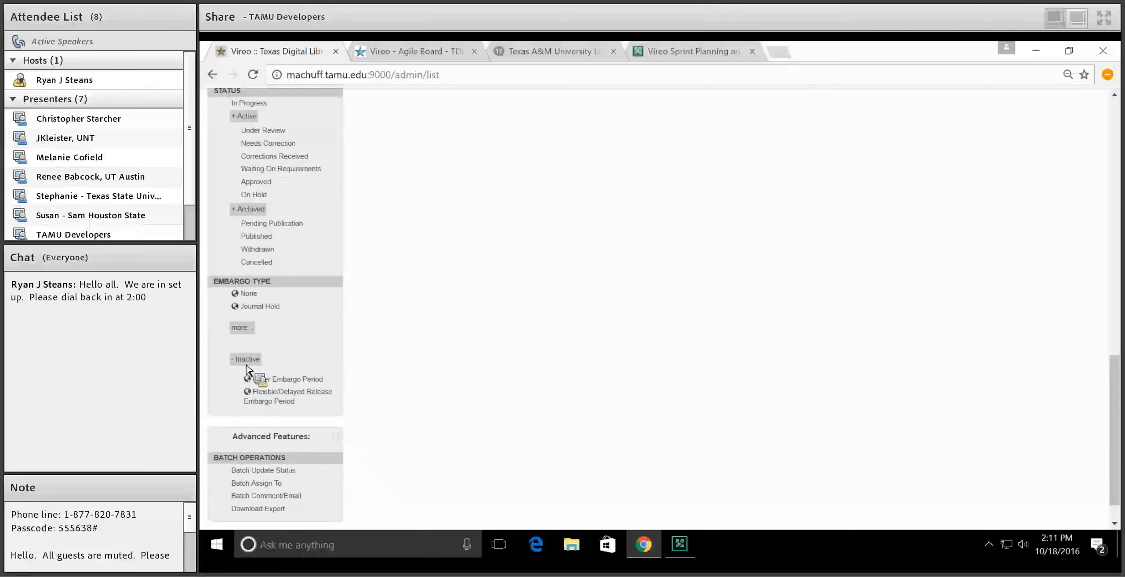
- Collapse the inactive types, filter the ETD list by Journal Hold from the full Embargo Type list, and remove that filter after viewing
{"action": "left_click", "coordinate": [248, 361]}
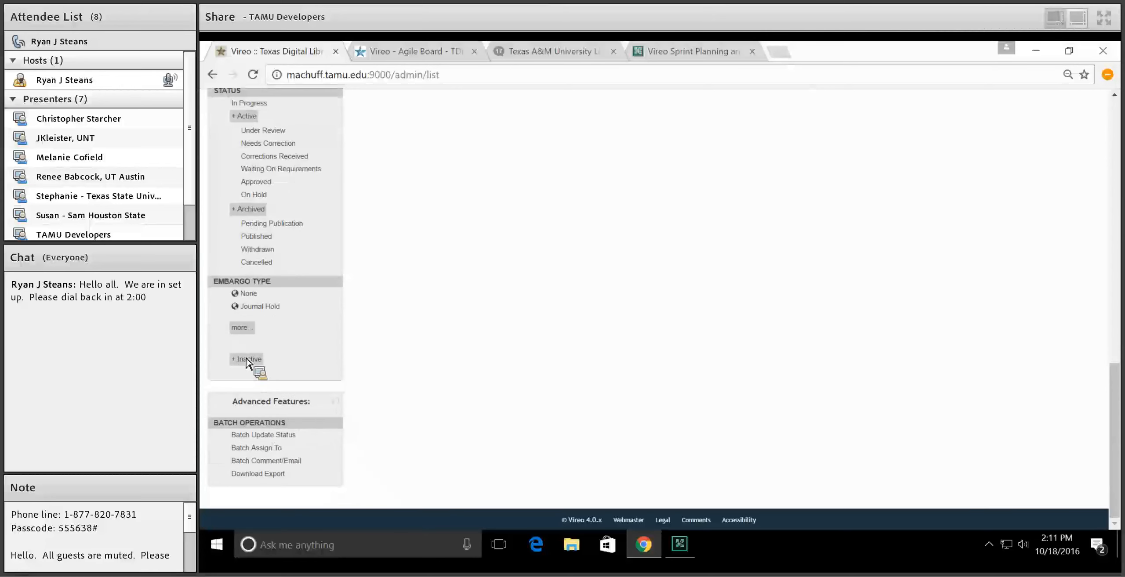
{"action": "left_click", "coordinate": [241, 327]}
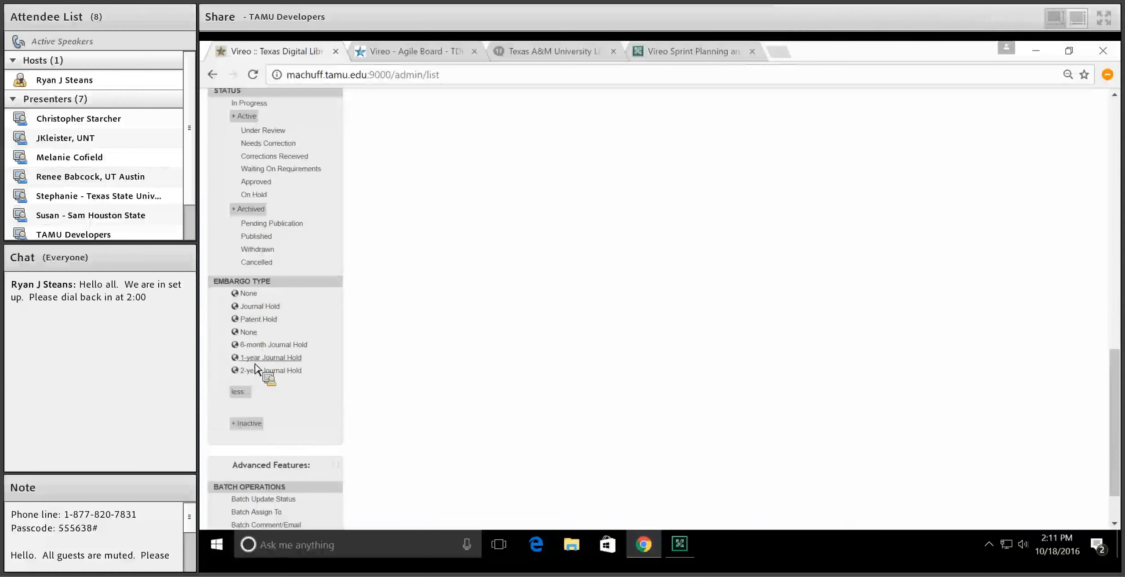
{"action": "left_click", "coordinate": [259, 306]}
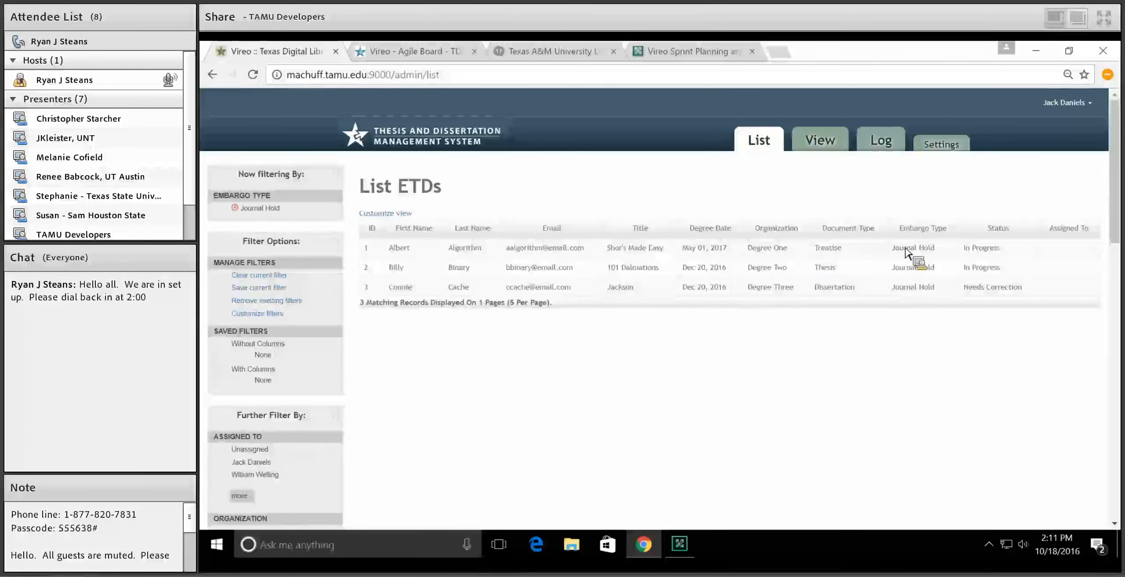
{"action": "left_click", "coordinate": [279, 210]}
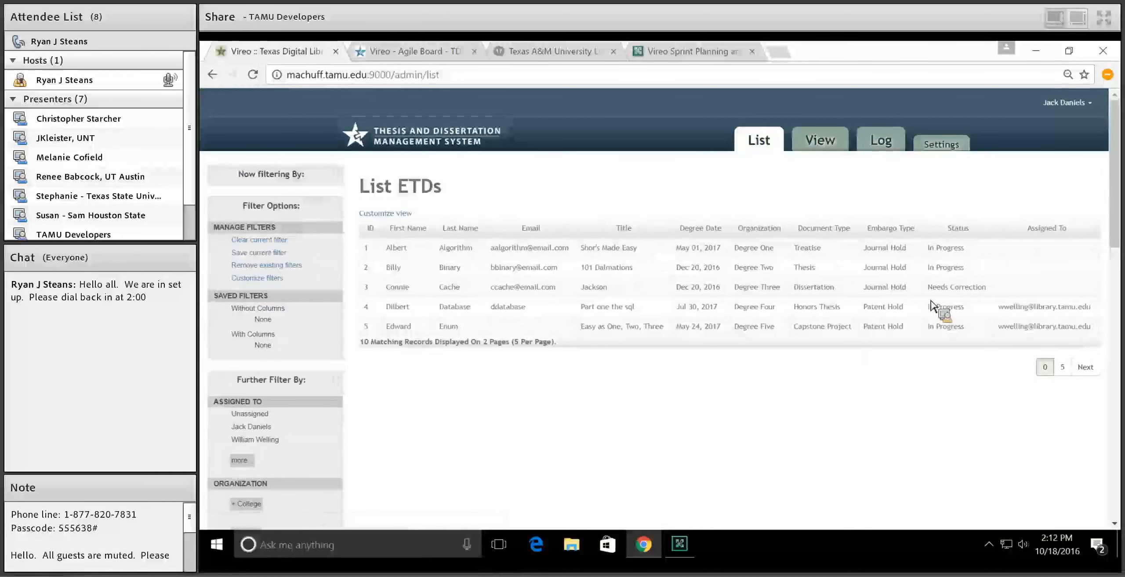
- Filter the ETD list by the Patent Hold embargo type, and remove that filter after viewing the list
{"action": "scroll", "coordinate": [643, 425], "scroll_direction": "down", "scroll_amount": 15}
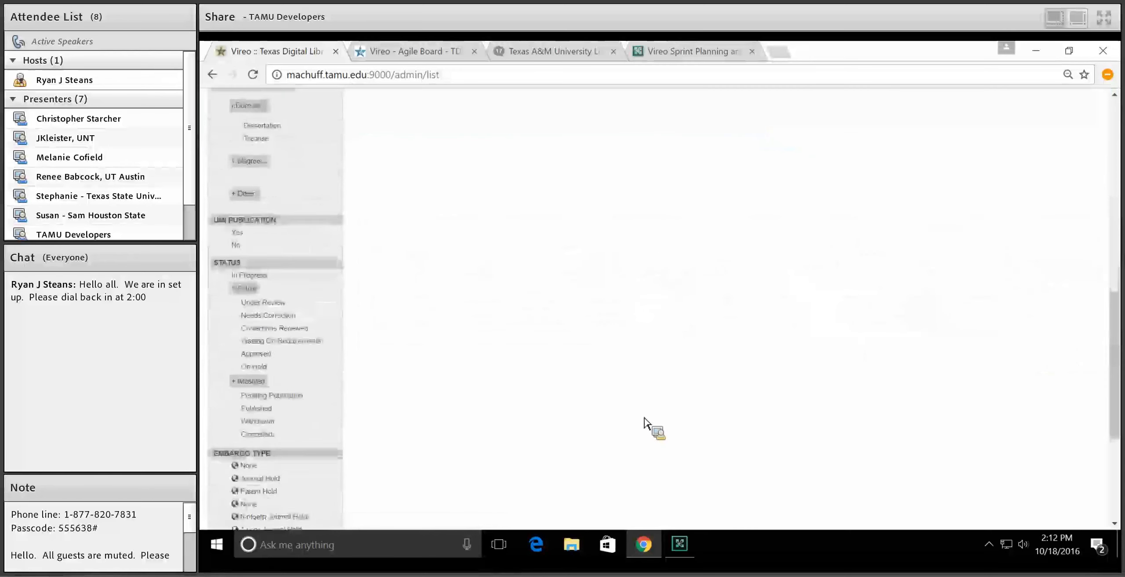
{"action": "scroll", "coordinate": [639, 425], "scroll_direction": "down", "scroll_amount": 1}
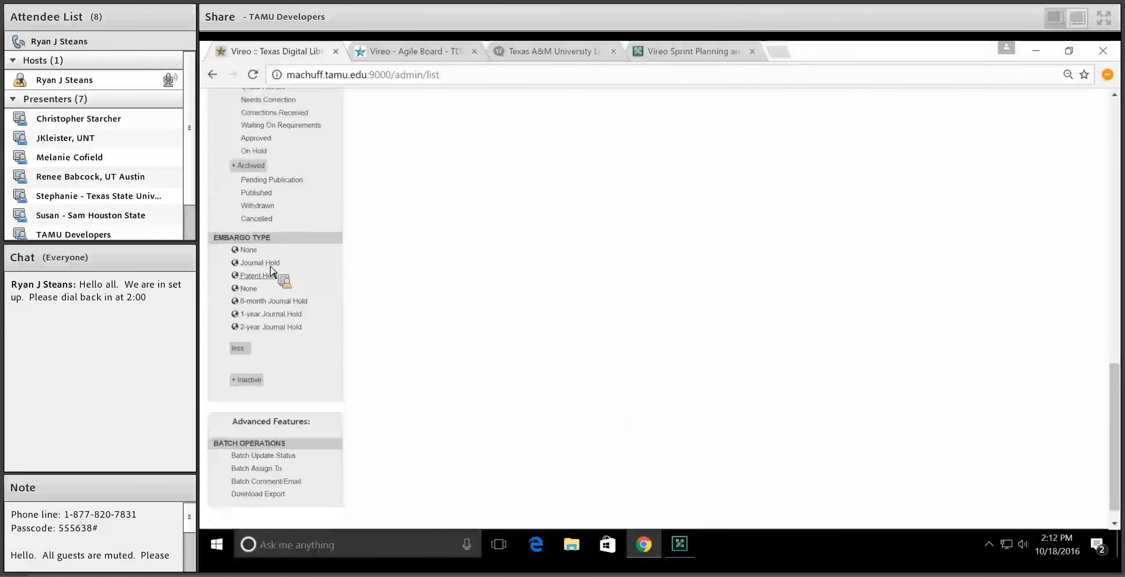
{"action": "left_click", "coordinate": [258, 311]}
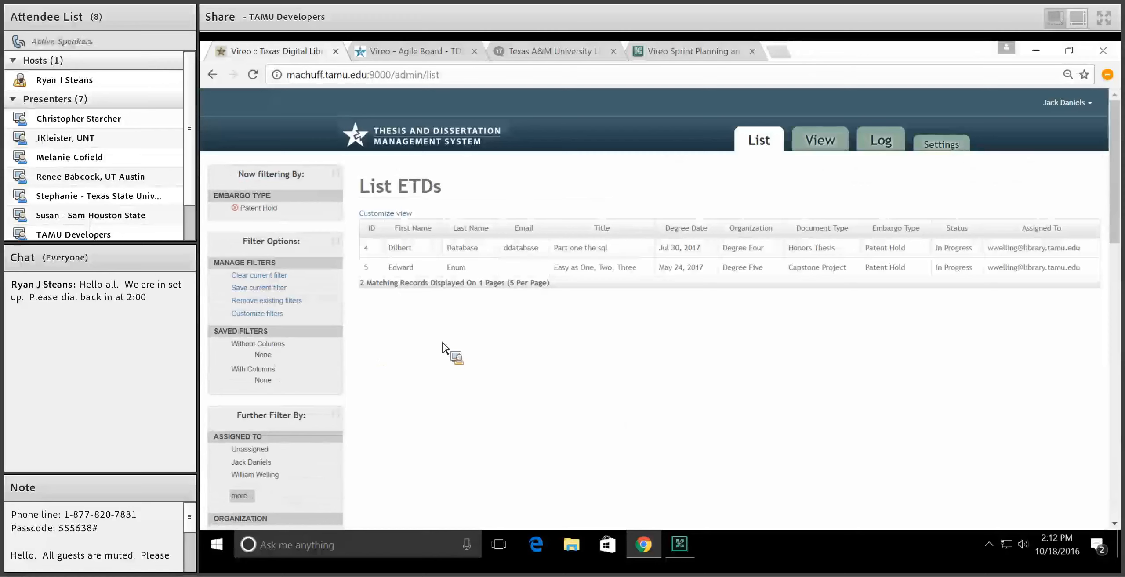
{"action": "left_click", "coordinate": [243, 208]}
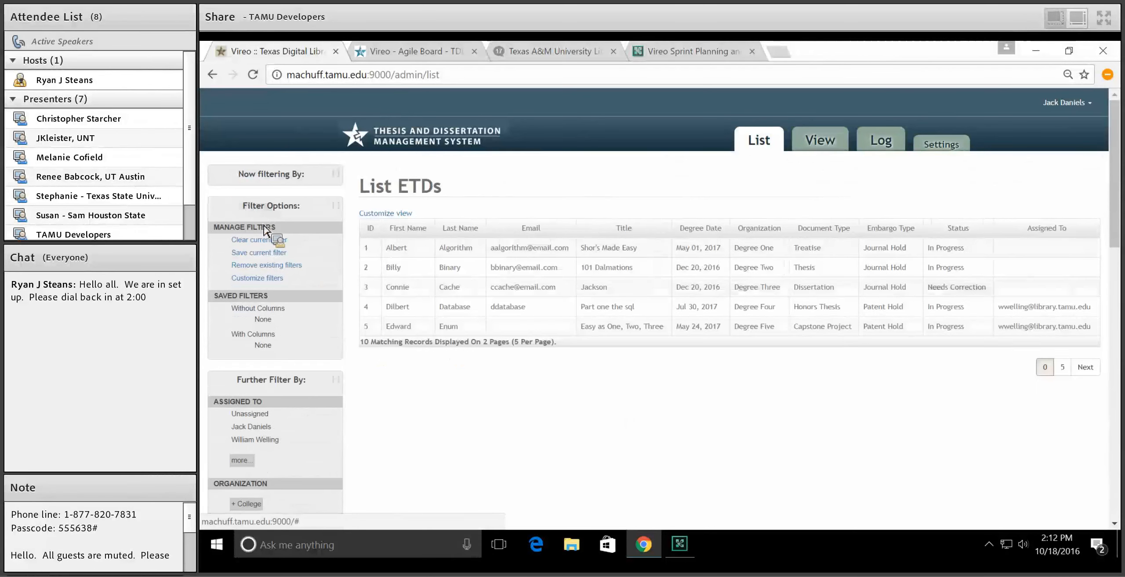
- Customize the sidebar filters by moving Search Box from the disabled filters to first place in the displayed filters, and save
{"action": "scroll", "coordinate": [431, 431], "scroll_direction": "down", "scroll_amount": 10}
{"action": "scroll", "coordinate": [433, 433], "scroll_direction": "down", "scroll_amount": 4}
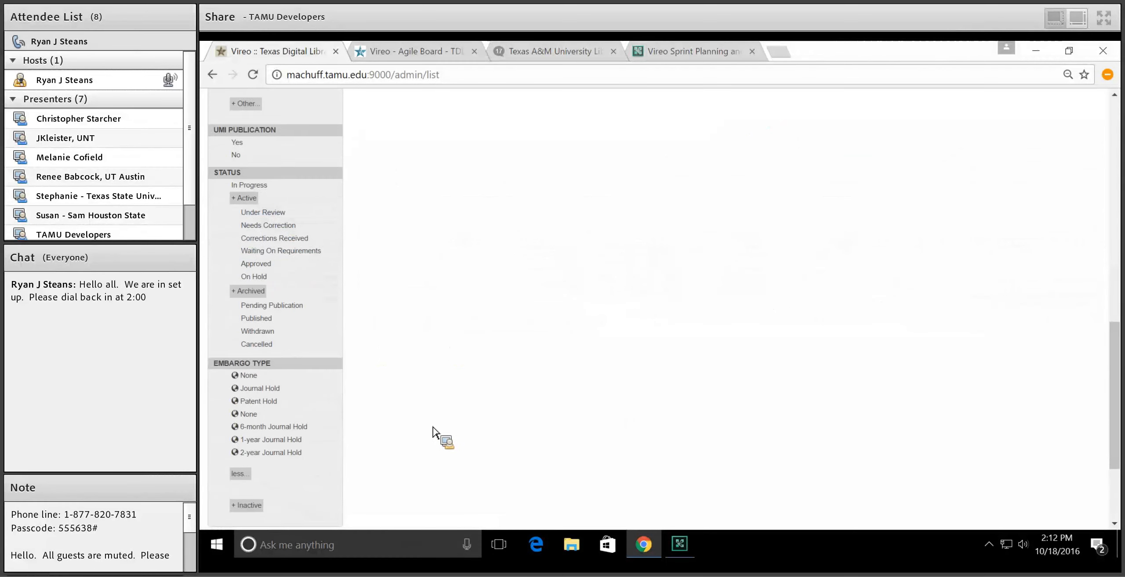
{"action": "scroll", "coordinate": [433, 432], "scroll_direction": "up", "scroll_amount": 6}
{"action": "scroll", "coordinate": [433, 433], "scroll_direction": "up", "scroll_amount": 8}
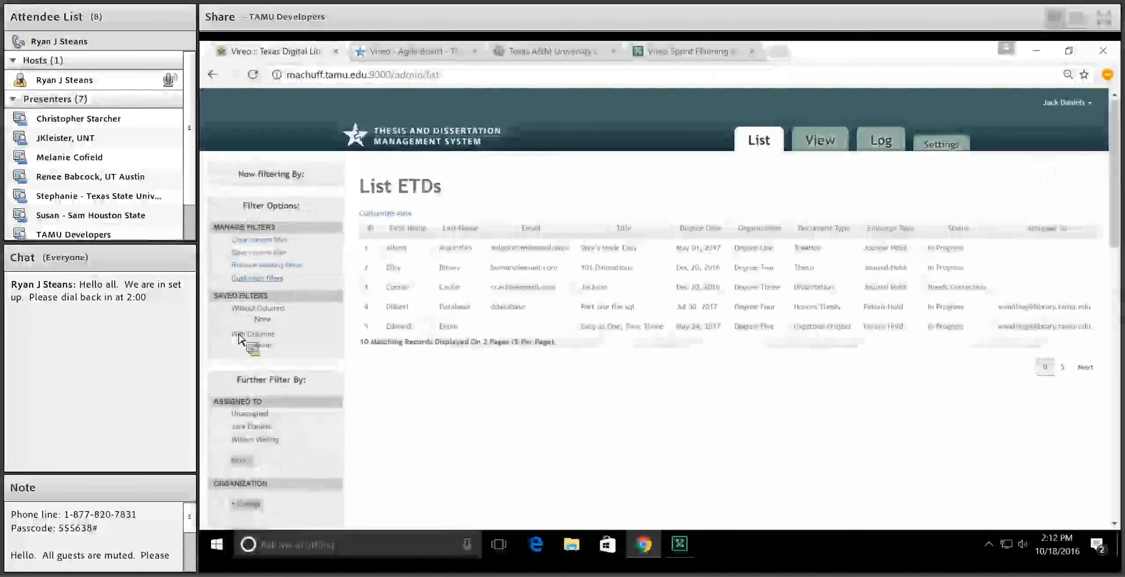
{"action": "left_click", "coordinate": [259, 278]}
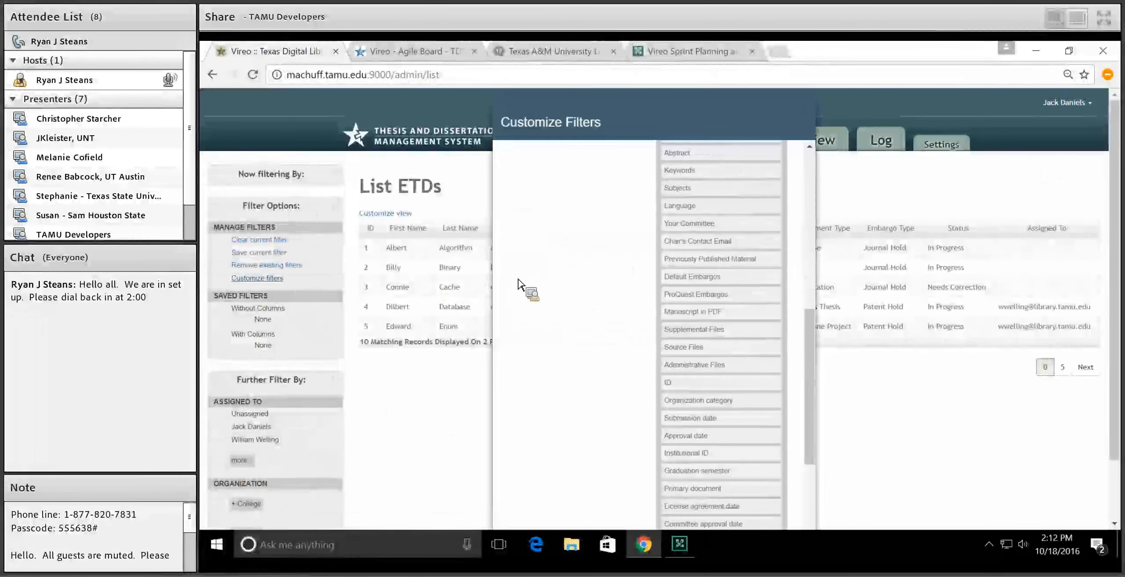
{"action": "scroll", "coordinate": [671, 278], "scroll_direction": "down", "scroll_amount": 15}
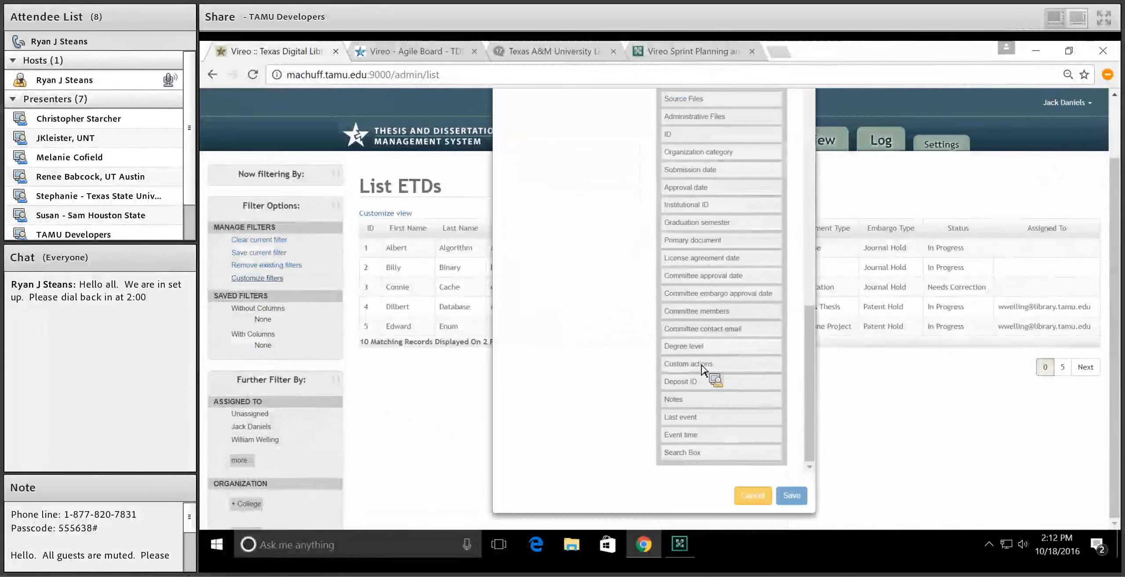
{"action": "left_click_drag", "start_coordinate": [695, 455], "coordinate": [550, 131]}
{"action": "scroll", "coordinate": [594, 339], "scroll_direction": "up", "scroll_amount": 15}
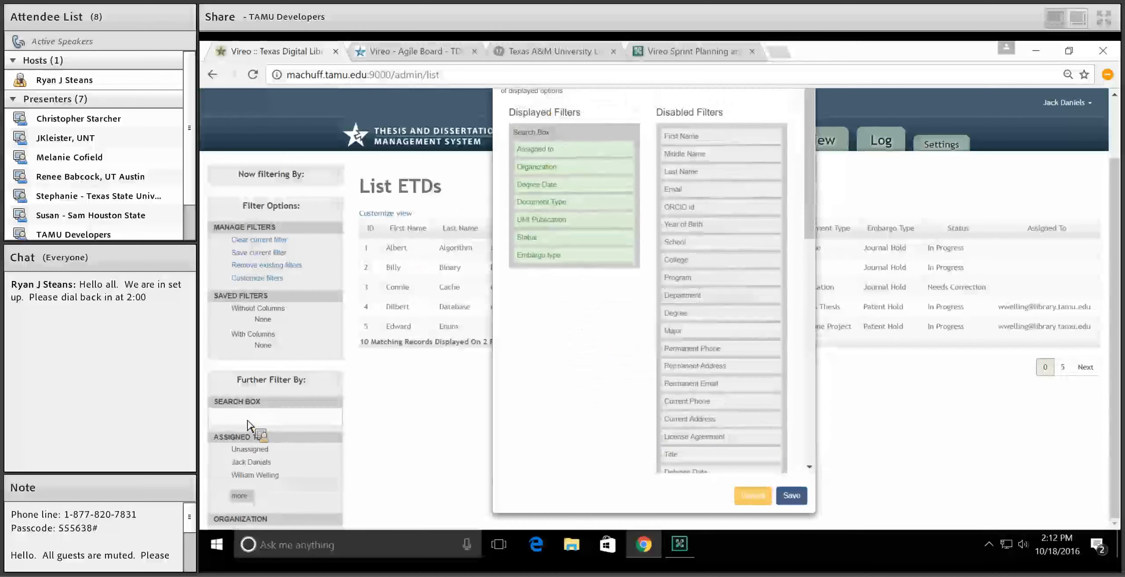
{"action": "left_click", "coordinate": [795, 498]}
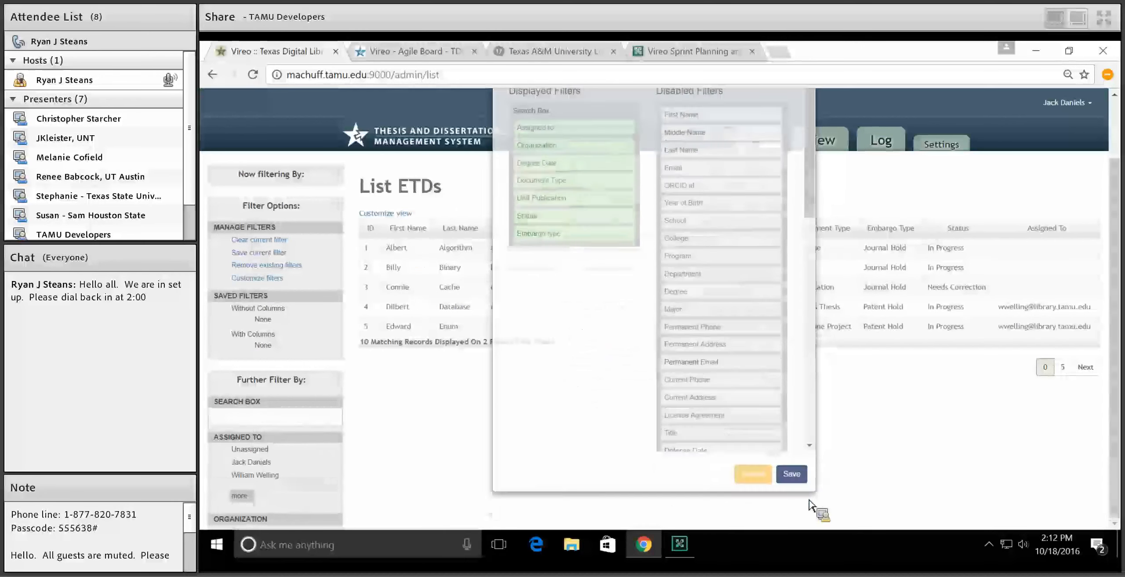
- Mark text beginning with "Ca" in the ETD list, and filter the list with the search text "Ca"
{"action": "left_click", "coordinate": [303, 422]}
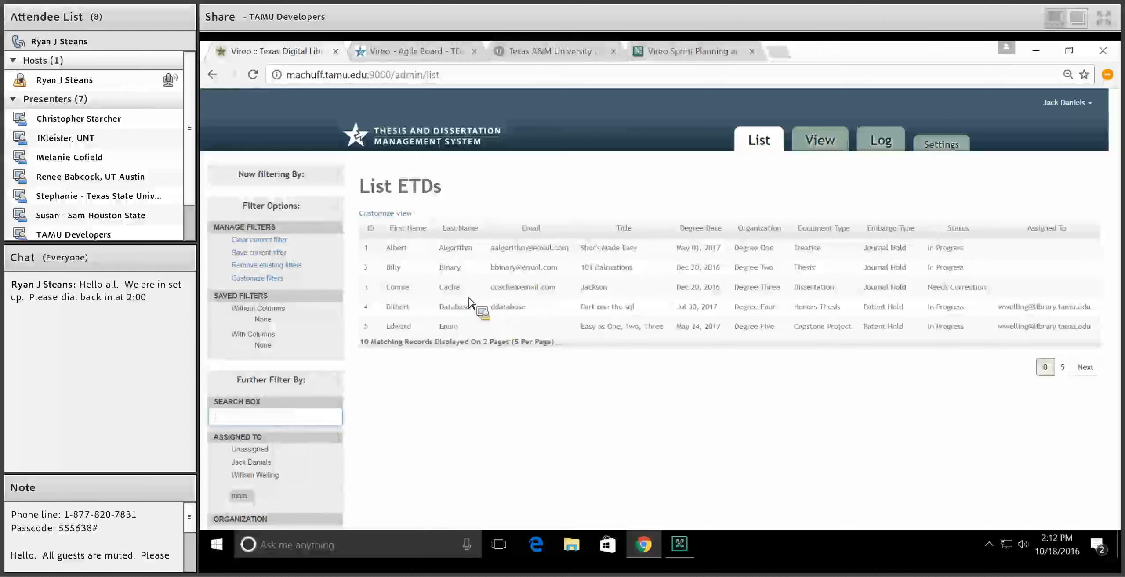
{"action": "left_click", "coordinate": [444, 288]}
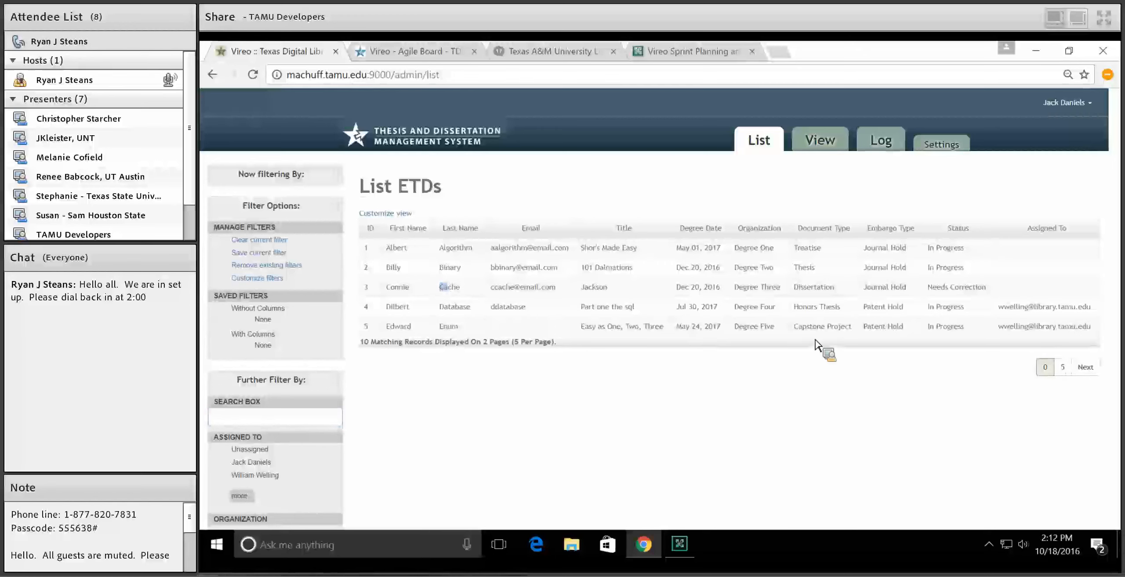
{"action": "left_click_drag", "start_coordinate": [795, 328], "coordinate": [805, 328]}
{"action": "left_click", "coordinate": [295, 420]}
{"action": "type", "text": "Ca"}
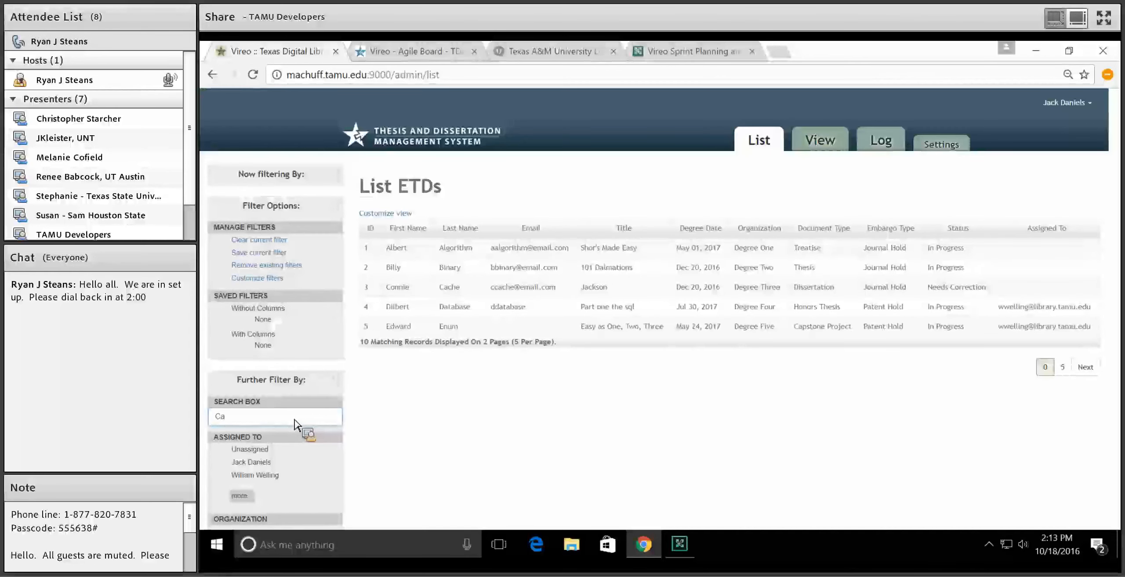
{"action": "key", "text": "Return"}
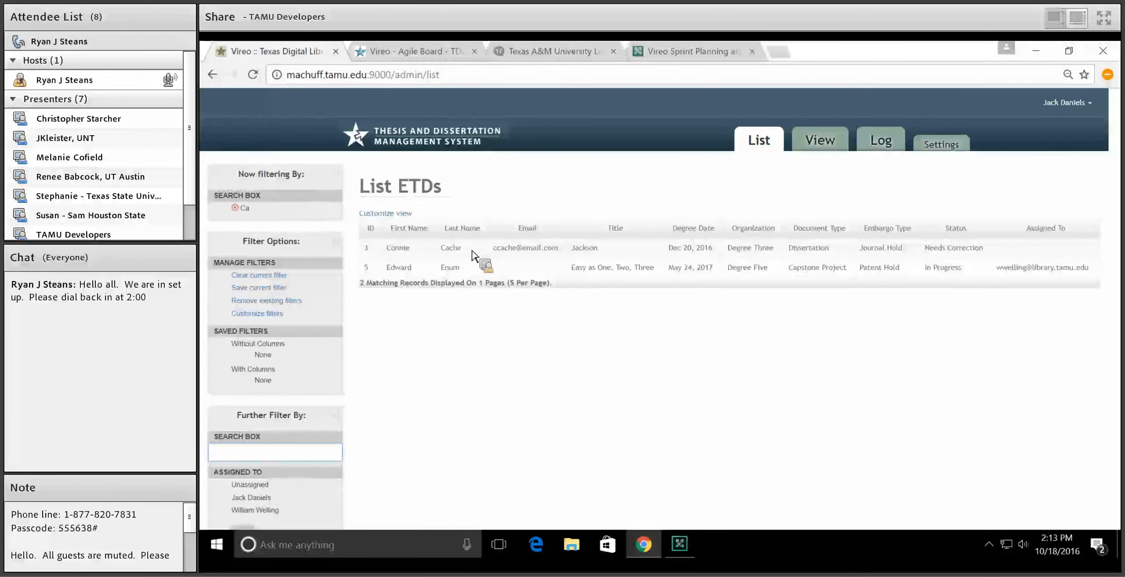
- Highlight the matching last name and document type in the results, and remove the "Ca" search filter
{"action": "double_click", "coordinate": [452, 248]}
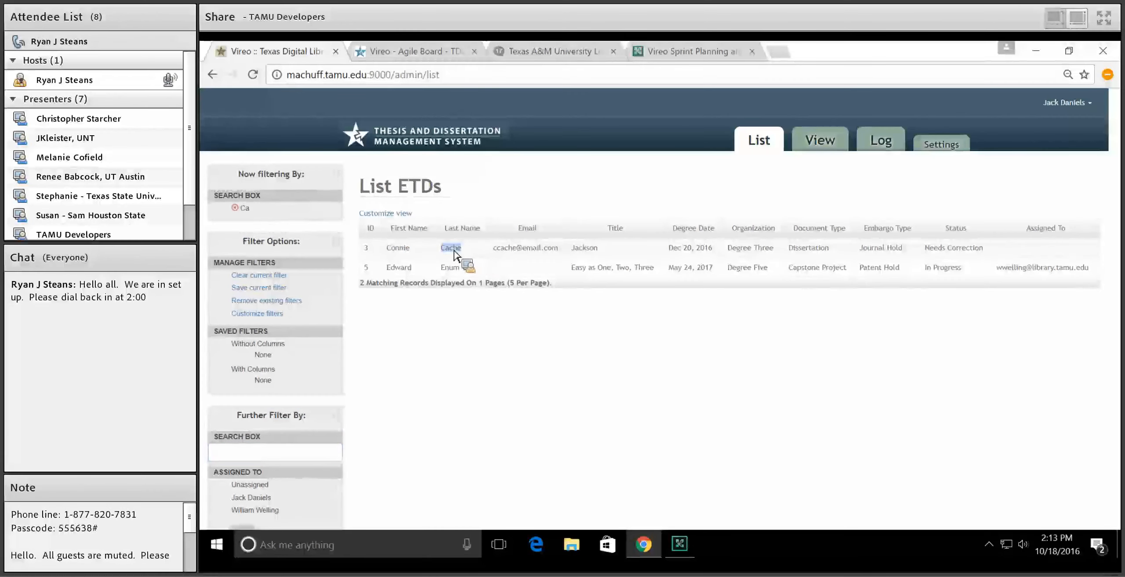
{"action": "double_click", "coordinate": [801, 268]}
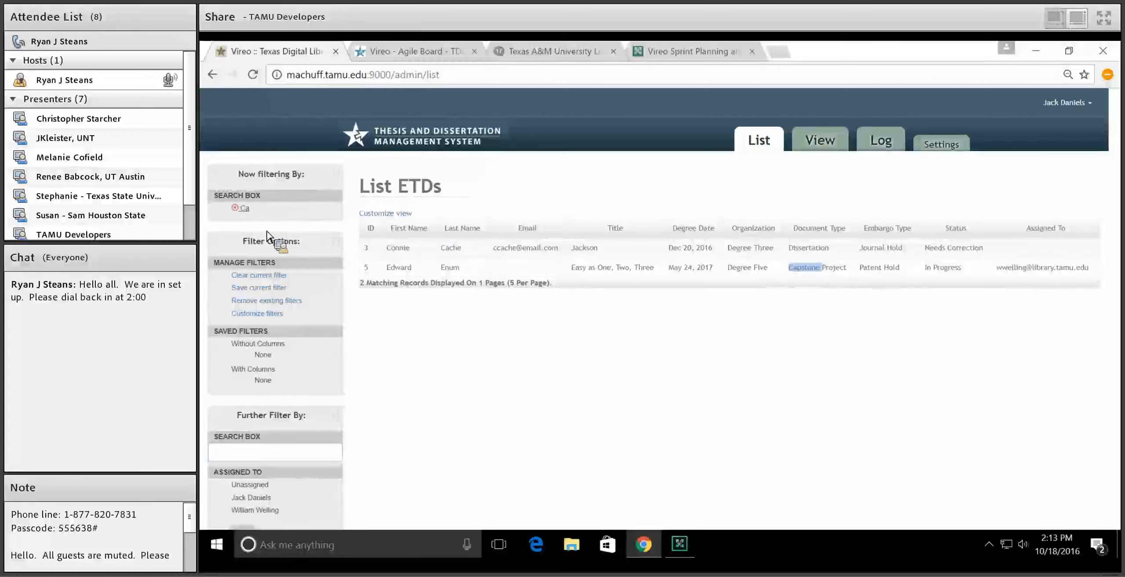
{"action": "left_click", "coordinate": [247, 214]}
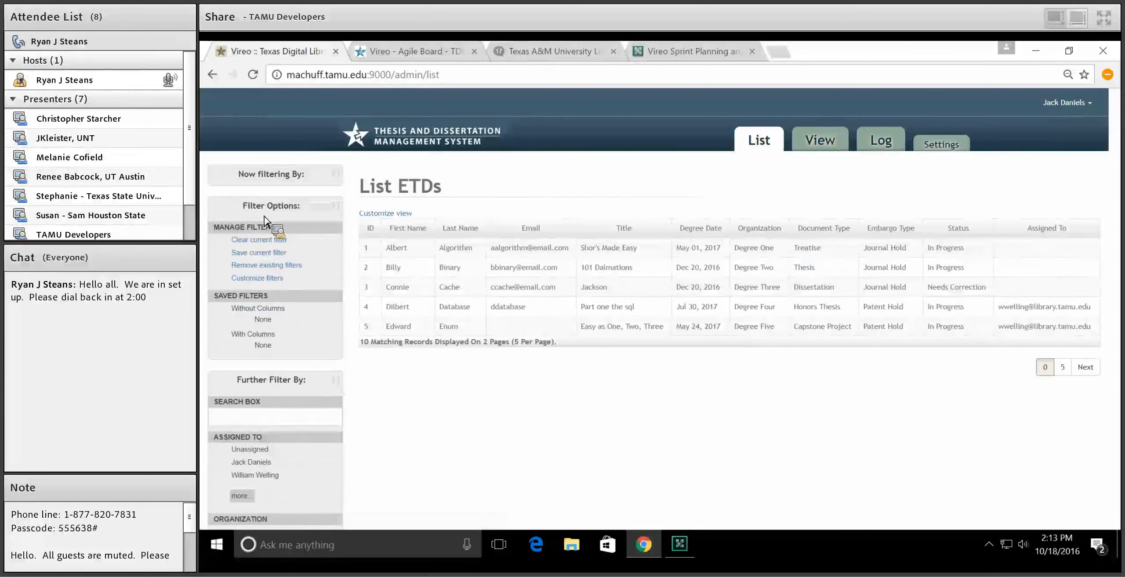
- Switch to the Sprint 17 agile board in Jira and select issue VIR-332 about statuses organized by category
{"action": "key", "text": "F5"}
{"action": "left_click", "coordinate": [433, 52]}
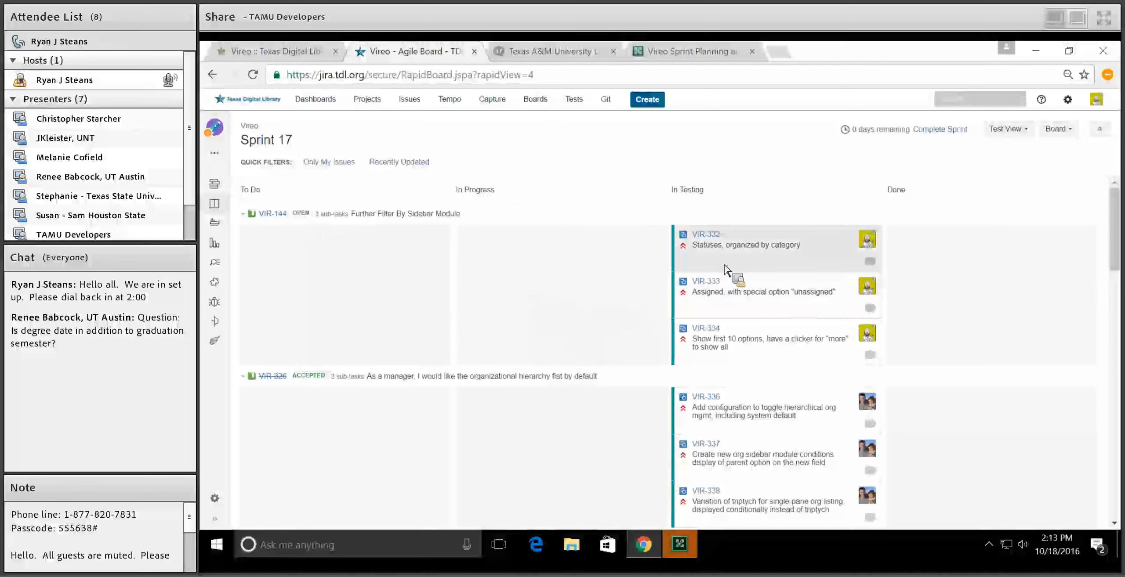
{"action": "mouse_move", "coordinate": [723, 266]}
{"action": "left_mouse_down"}
{"action": "mouse_move", "coordinate": [883, 266]}
{"action": "mouse_move", "coordinate": [899, 285]}
{"action": "mouse_move", "coordinate": [744, 251]}
{"action": "mouse_move", "coordinate": [720, 259]}
{"action": "mouse_move", "coordinate": [732, 260]}
{"action": "left_mouse_up"}
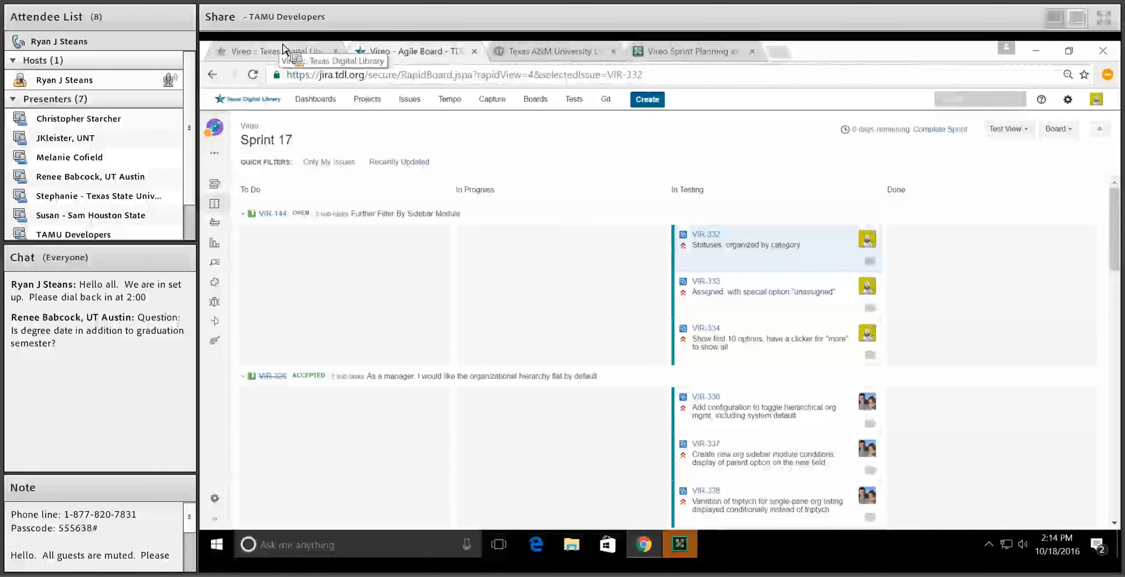
{"action": "mouse_move", "coordinate": [671, 555]}
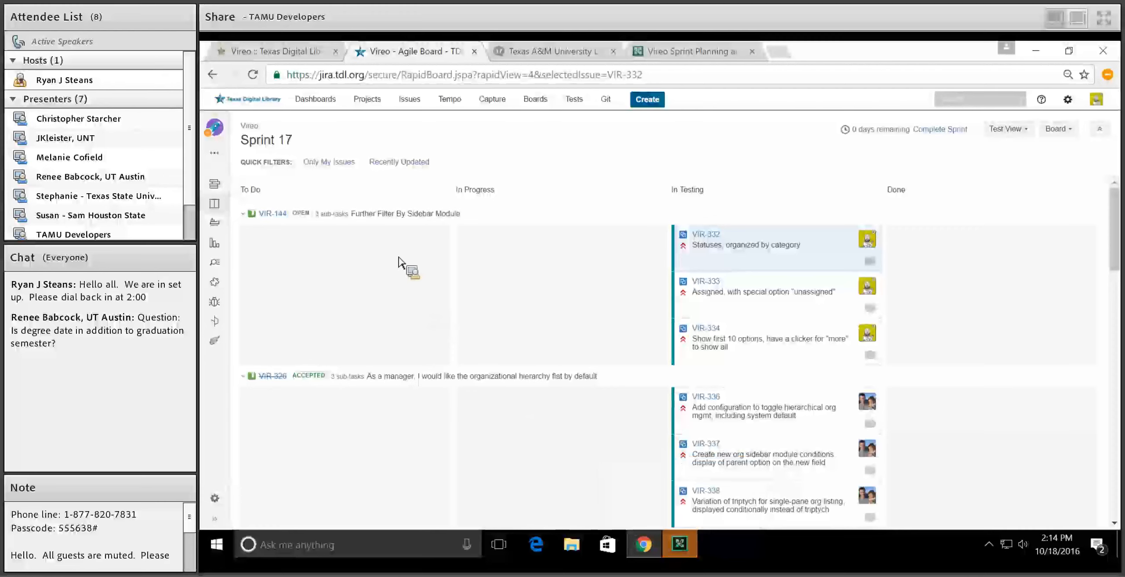
- Return to the Vireo ETD list and examine the Degree Date filter's date field and its options
{"action": "left_click", "coordinate": [290, 49]}
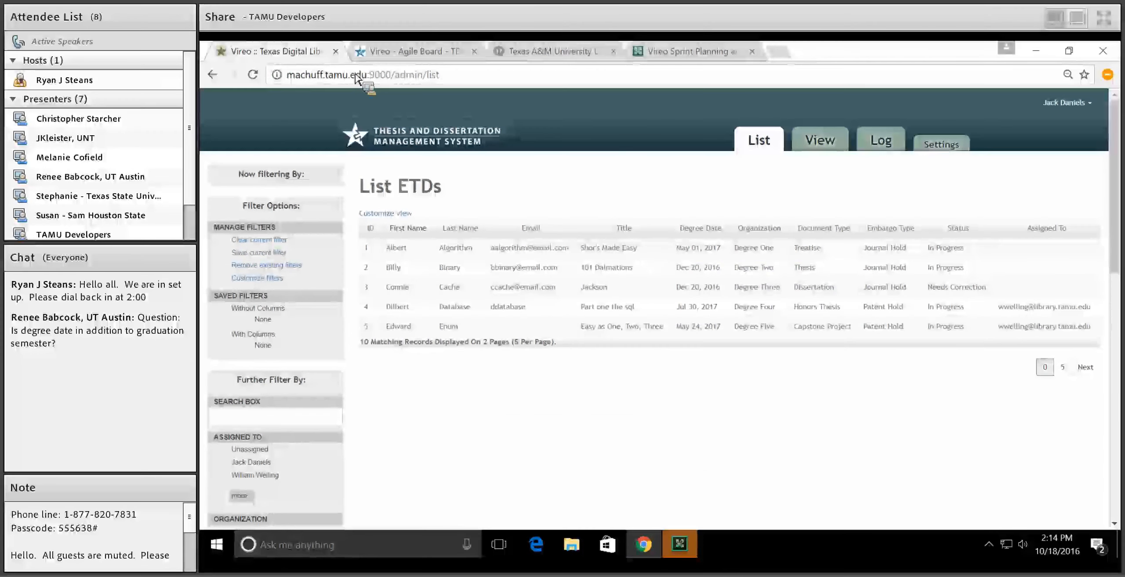
{"action": "scroll", "coordinate": [384, 362], "scroll_direction": "down", "scroll_amount": 6}
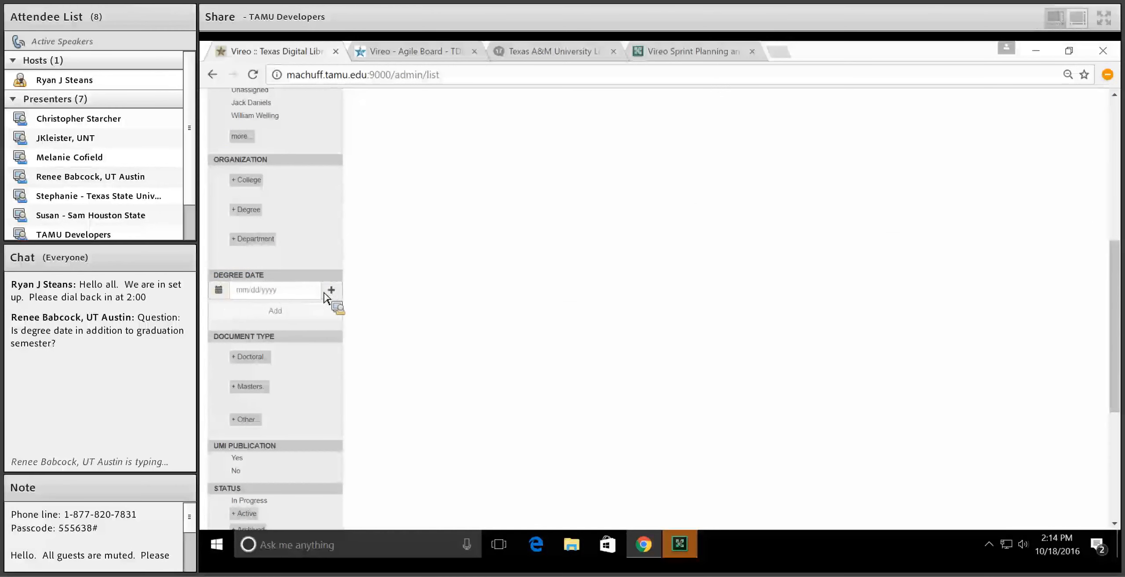
{"action": "left_click", "coordinate": [270, 306]}
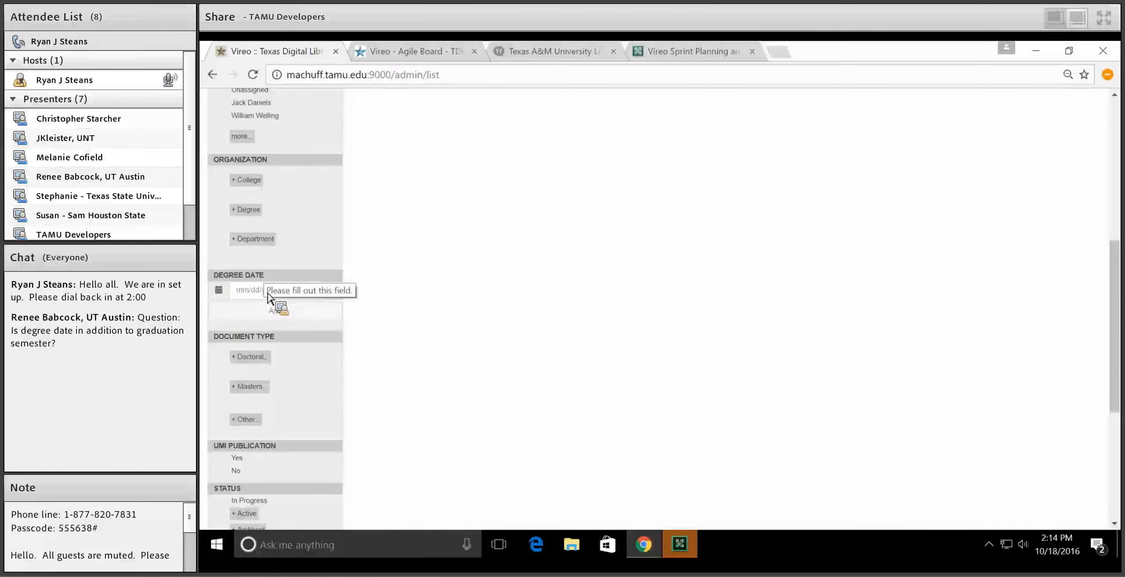
{"action": "left_click", "coordinate": [332, 291]}
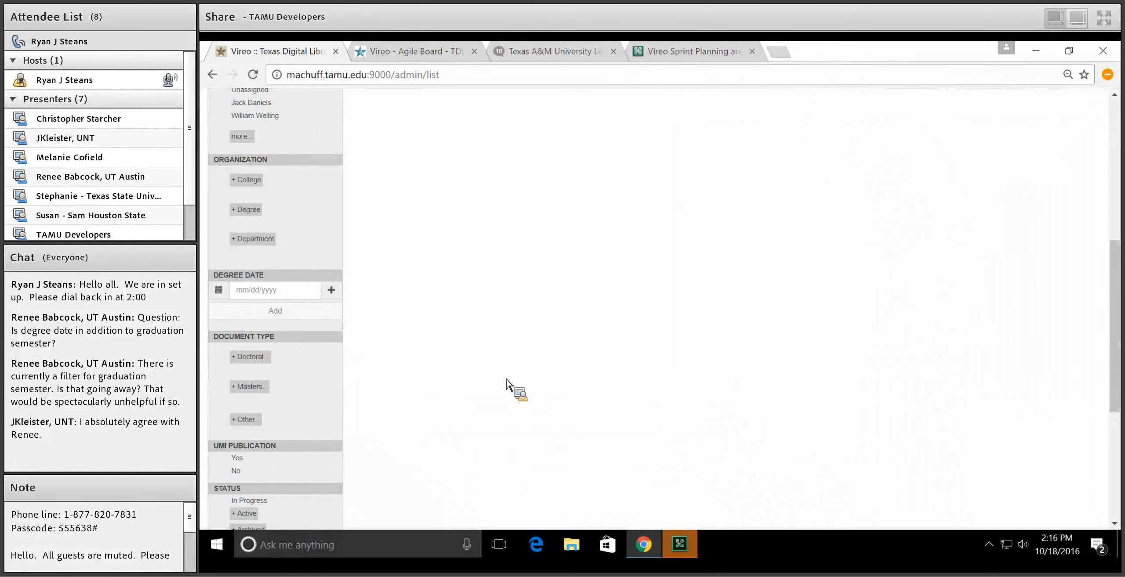
- Open the Graduation Months section of Vireo's application settings
{"action": "scroll", "coordinate": [441, 356], "scroll_direction": "up", "scroll_amount": 8}
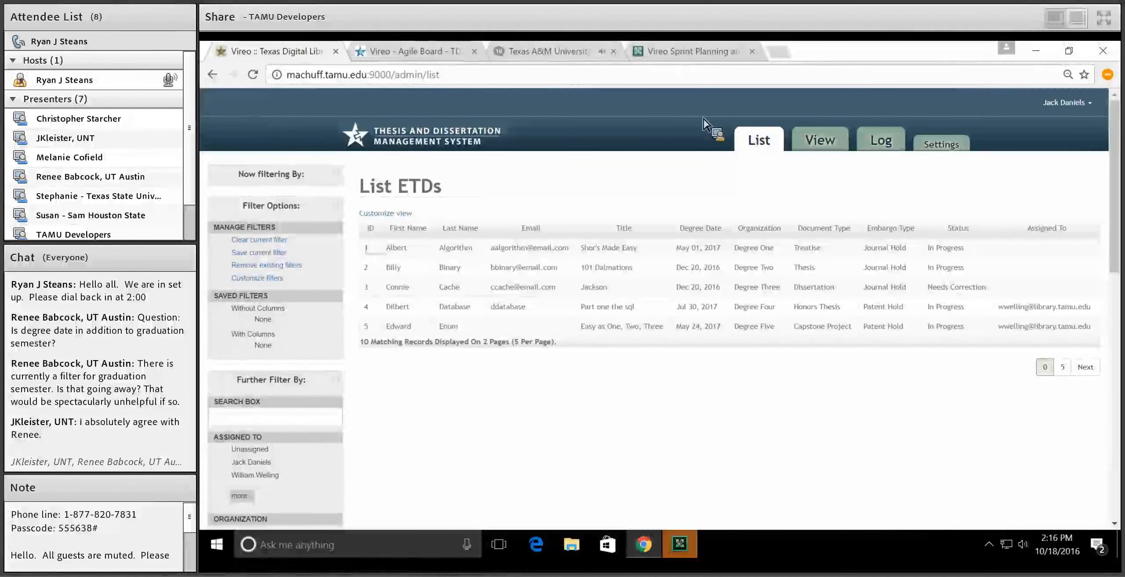
{"action": "left_click", "coordinate": [926, 148]}
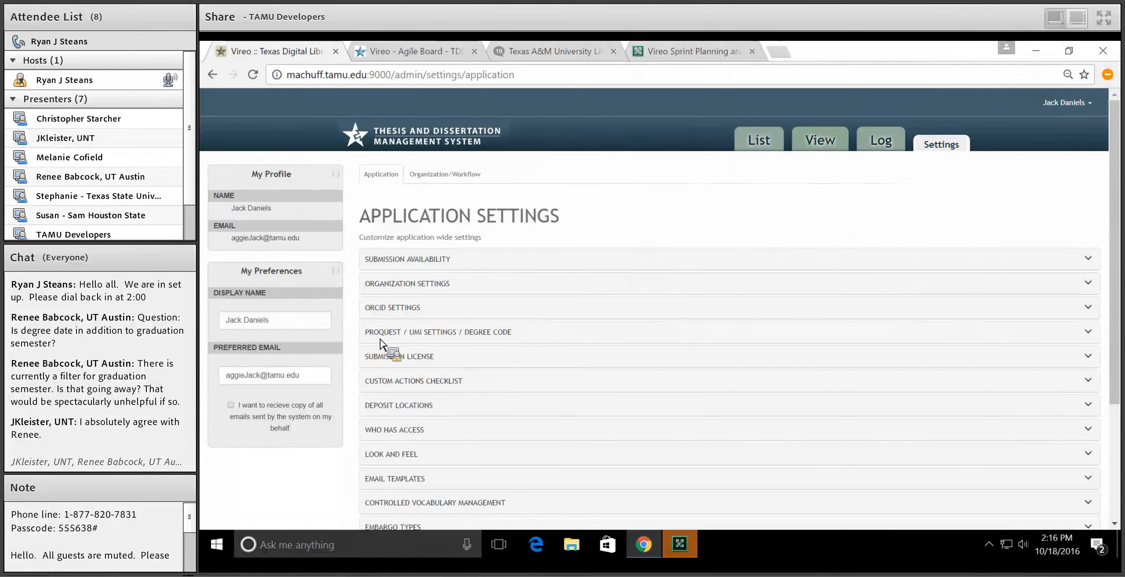
{"action": "scroll", "coordinate": [458, 314], "scroll_direction": "down", "scroll_amount": 2}
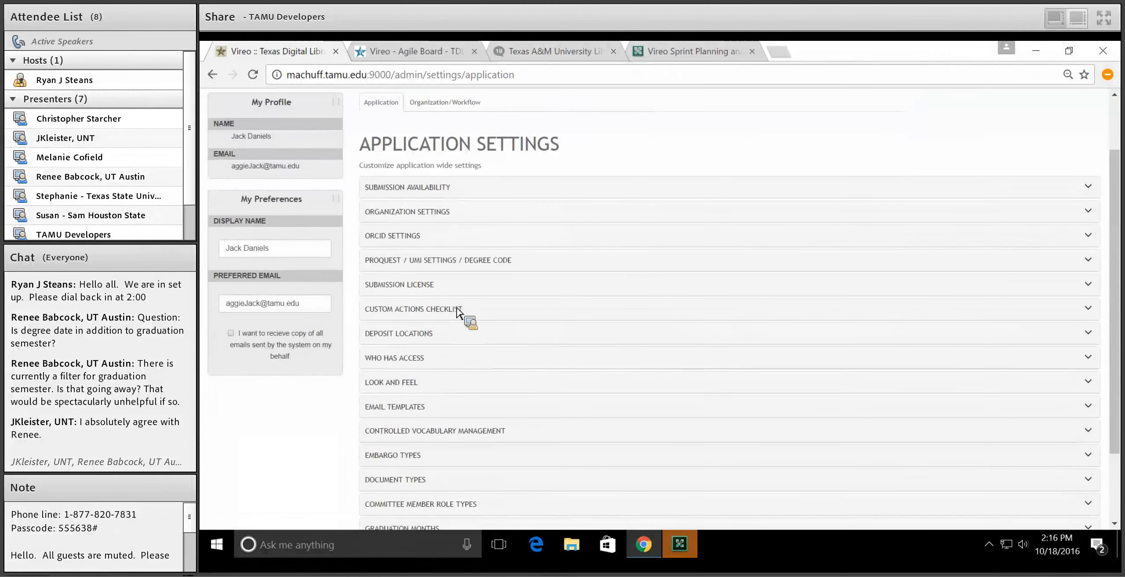
{"action": "scroll", "coordinate": [458, 313], "scroll_direction": "down", "scroll_amount": 3}
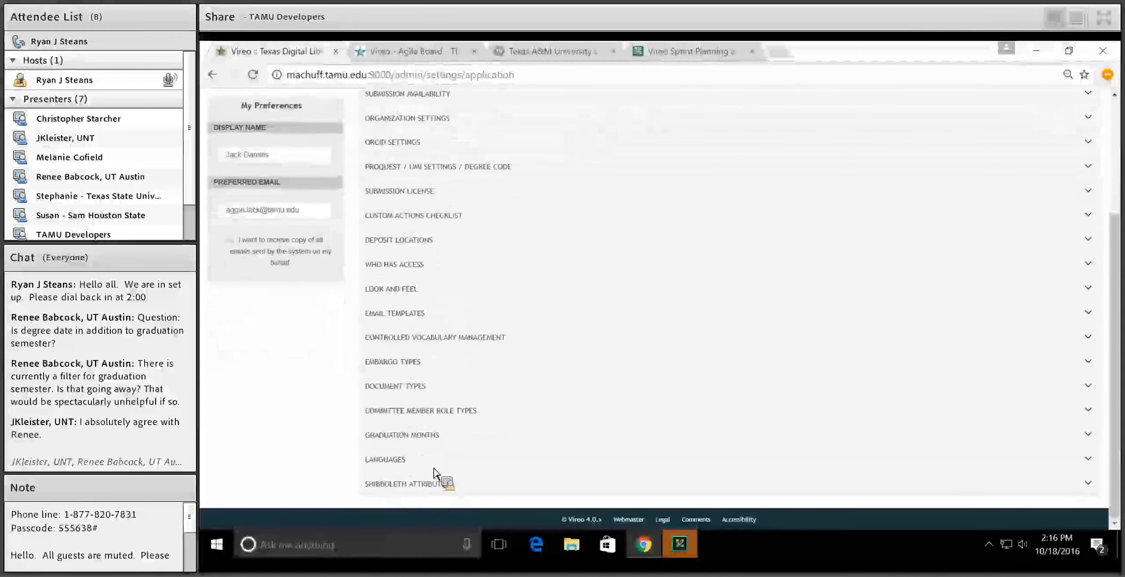
{"action": "left_click", "coordinate": [434, 435]}
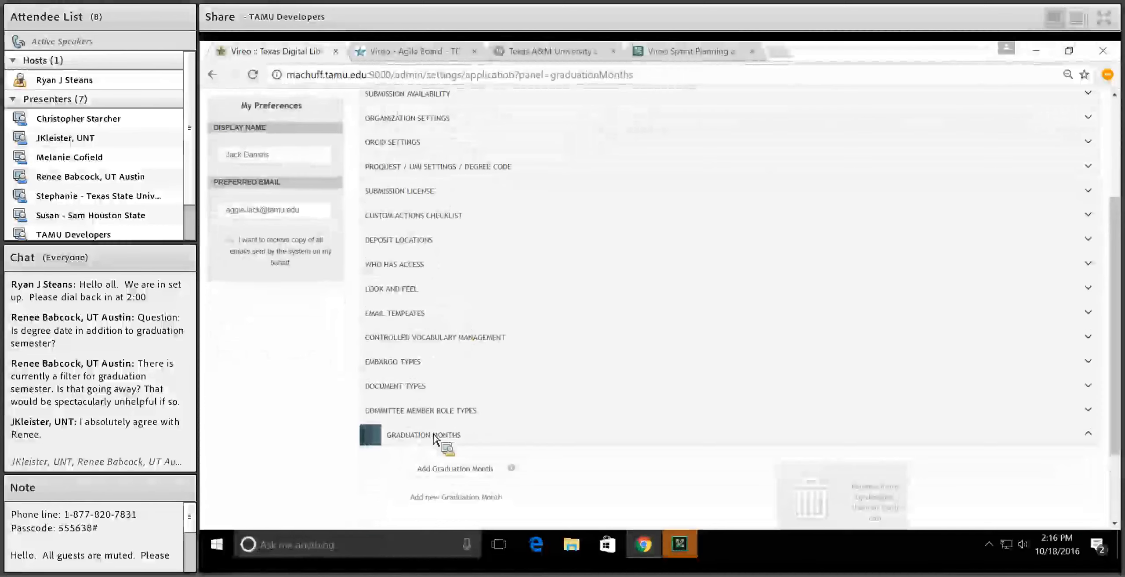
- Start adding a graduation month, choose June, and cancel the new entry
{"action": "left_click", "coordinate": [459, 364]}
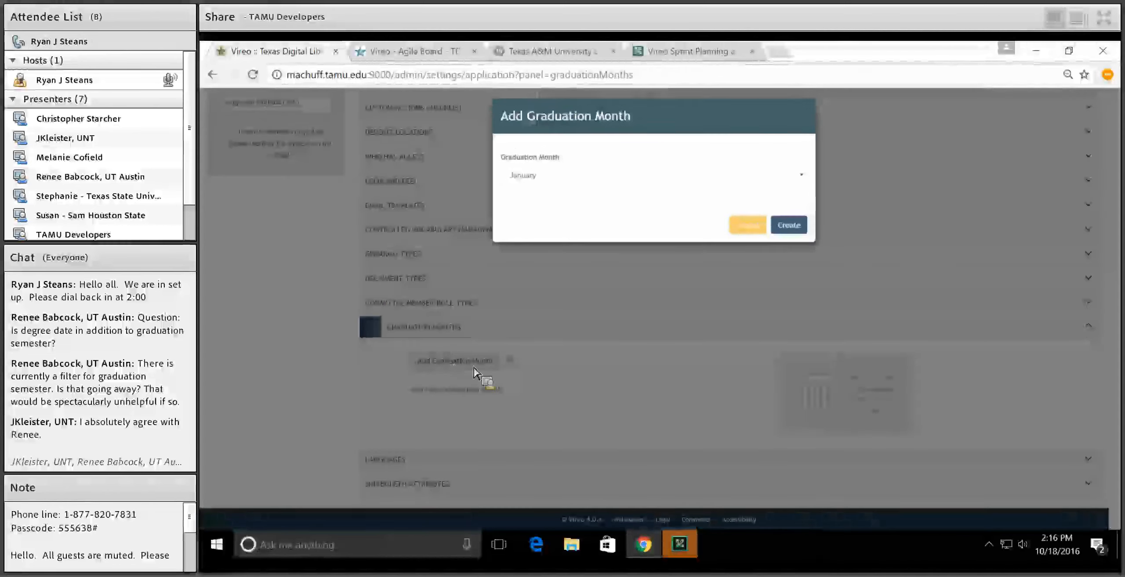
{"action": "left_click", "coordinate": [611, 181]}
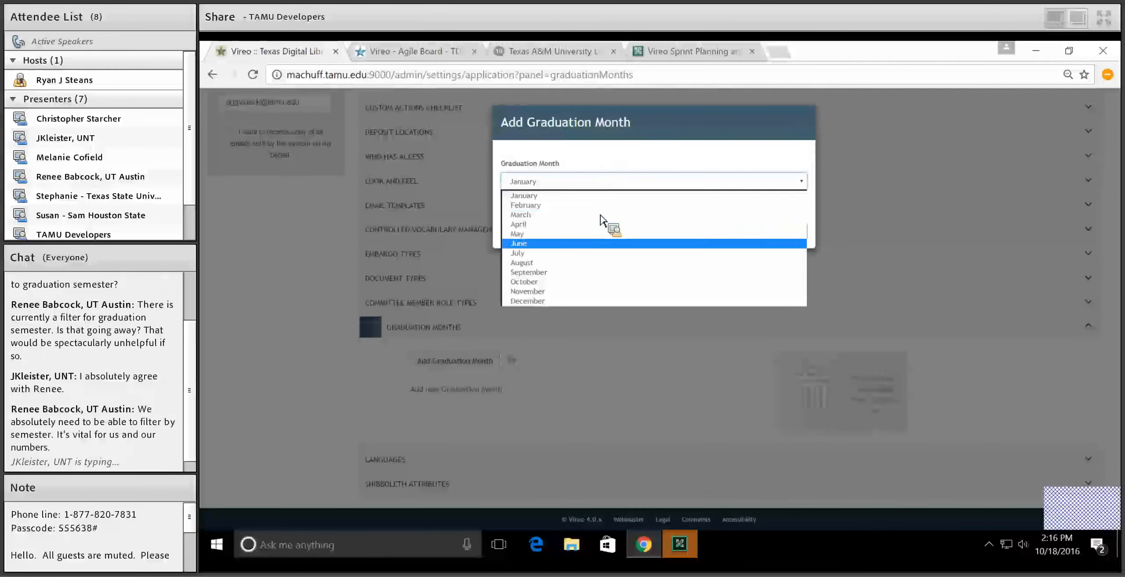
{"action": "left_click", "coordinate": [595, 244]}
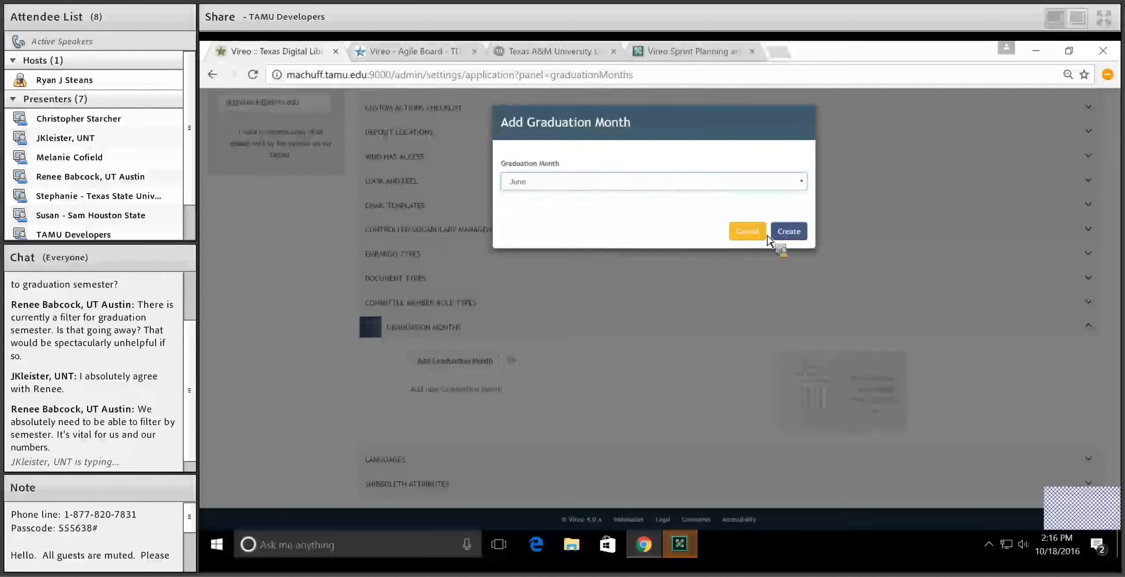
{"action": "left_click", "coordinate": [746, 236]}
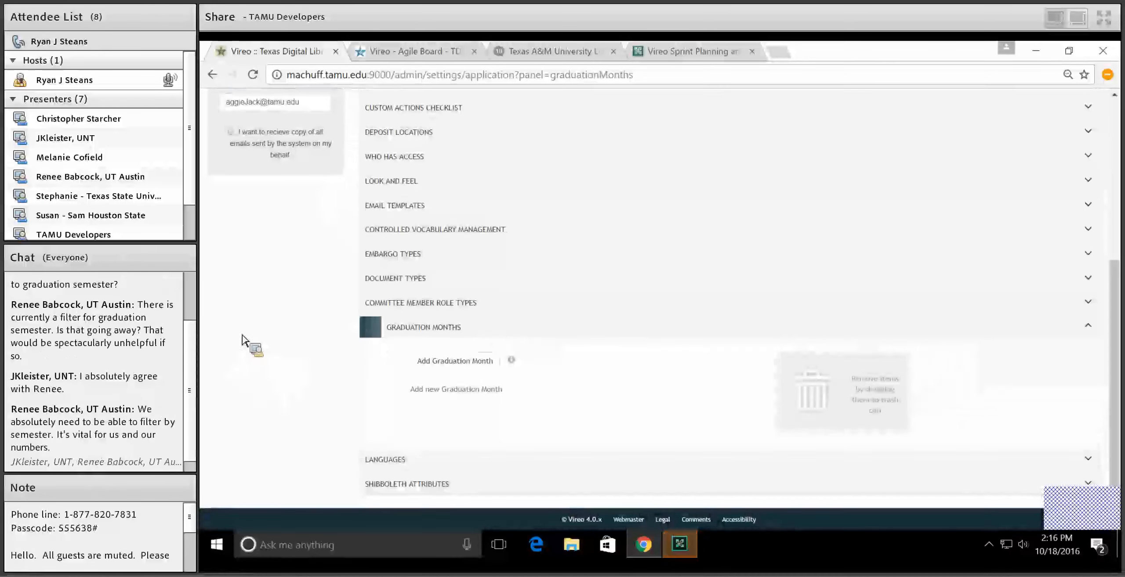
- From the ETD list, customize the filters by moving Graduation semester above Institutional ID, and cancel the customization
{"action": "scroll", "coordinate": [242, 340], "scroll_direction": "up", "scroll_amount": 6}
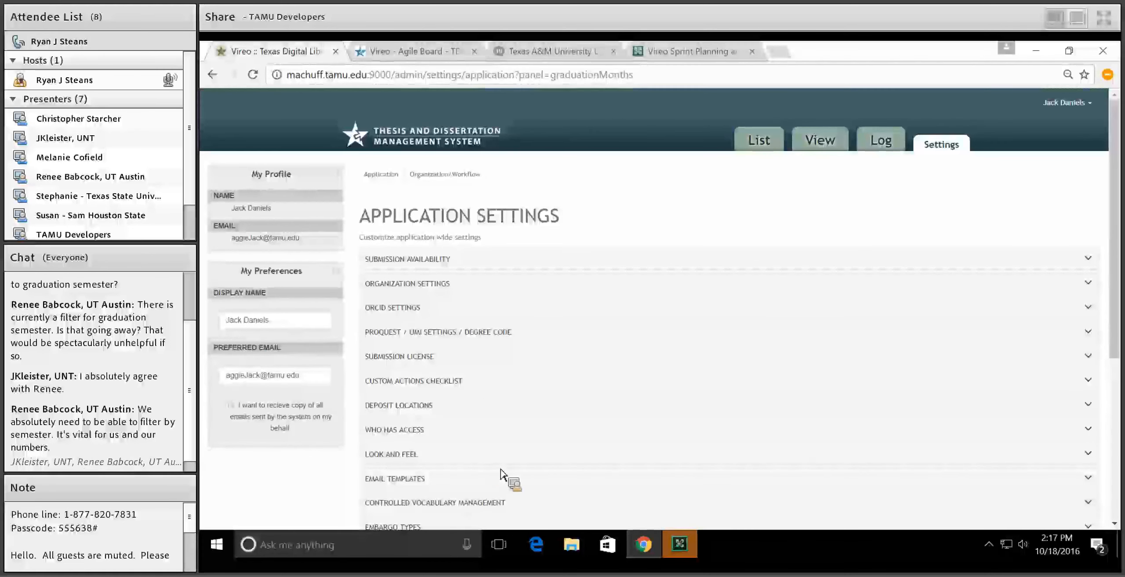
{"action": "scroll", "coordinate": [483, 465], "scroll_direction": "down", "scroll_amount": 2}
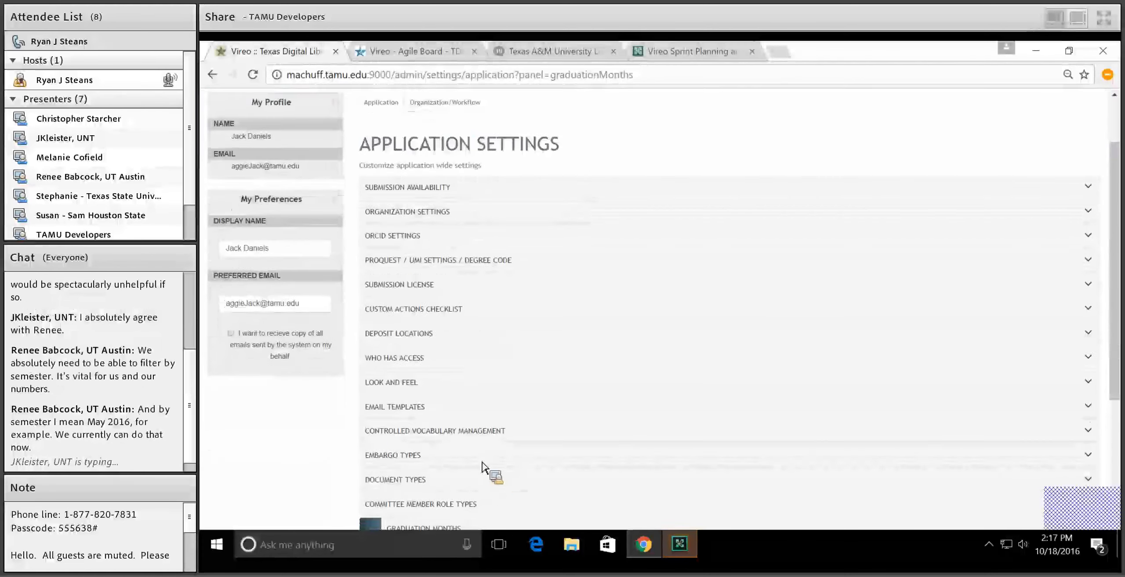
{"action": "scroll", "coordinate": [483, 466], "scroll_direction": "up", "scroll_amount": 2}
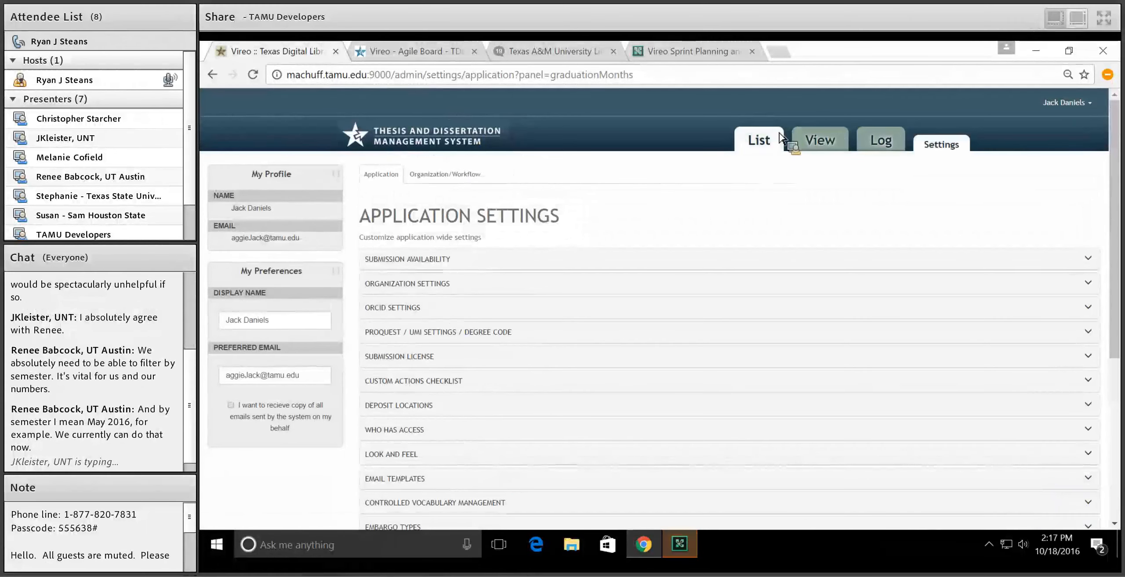
{"action": "left_click", "coordinate": [758, 139]}
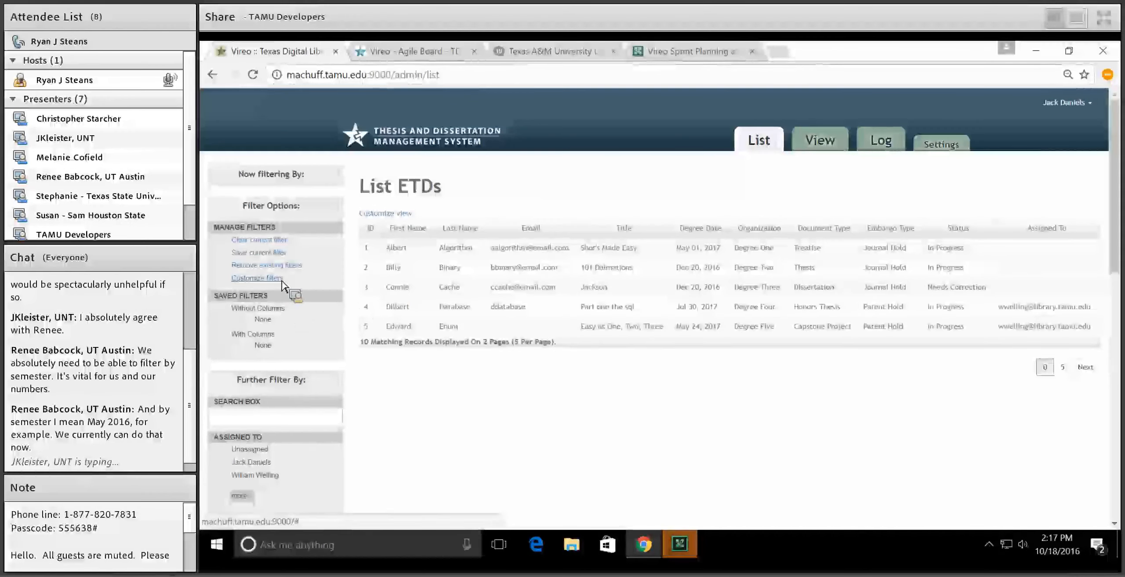
{"action": "left_click", "coordinate": [259, 277]}
{"action": "scroll", "coordinate": [716, 217], "scroll_direction": "down", "scroll_amount": 10}
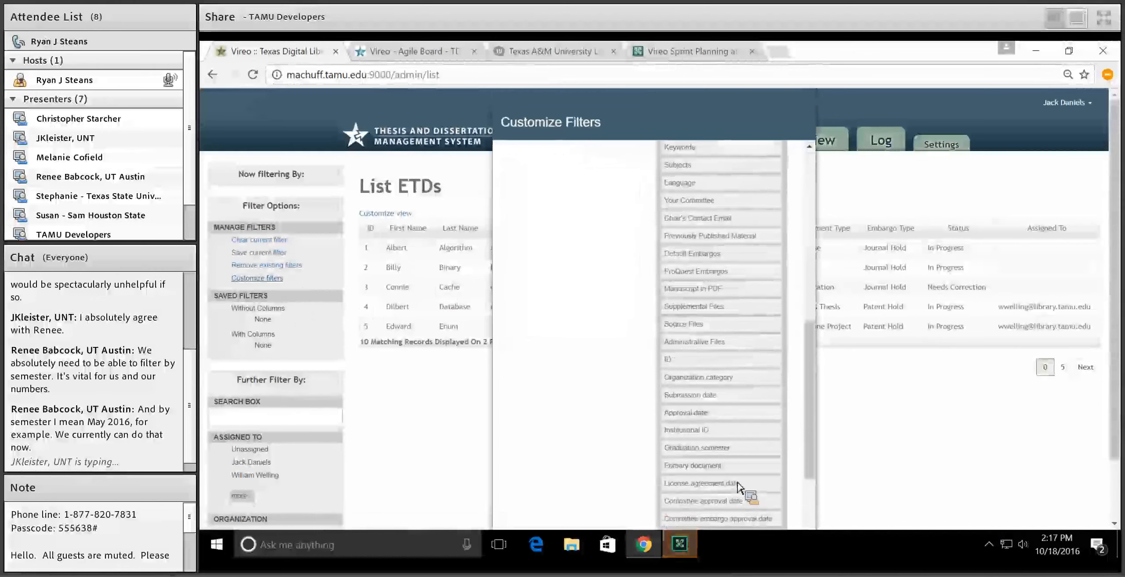
{"action": "mouse_move", "coordinate": [716, 449]}
{"action": "left_mouse_down"}
{"action": "mouse_move", "coordinate": [646, 408]}
{"action": "mouse_move", "coordinate": [716, 443]}
{"action": "left_mouse_up"}
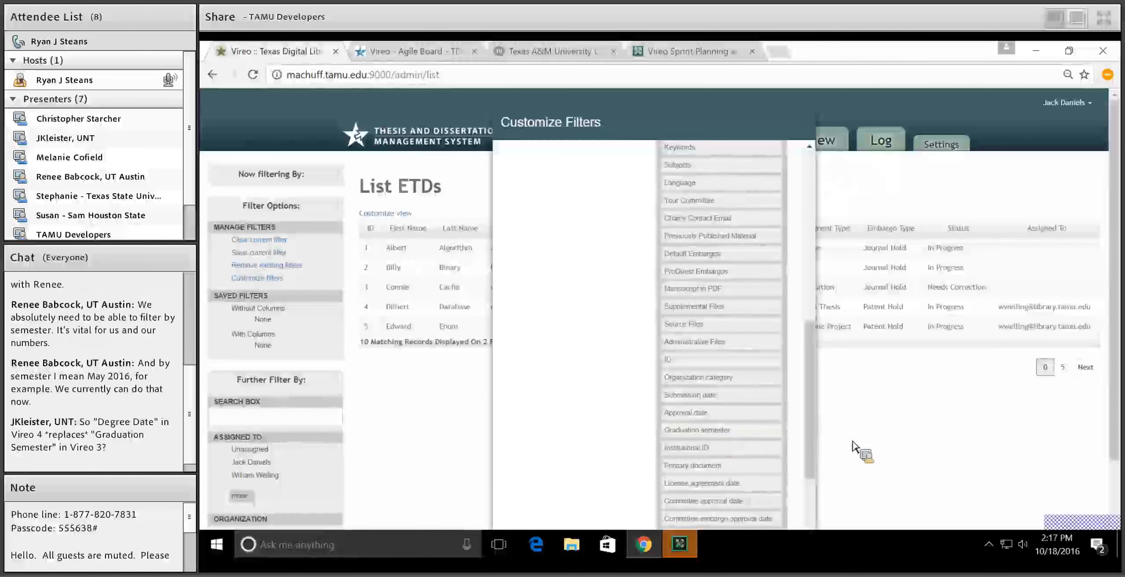
{"action": "scroll", "coordinate": [853, 452], "scroll_direction": "down", "scroll_amount": 2}
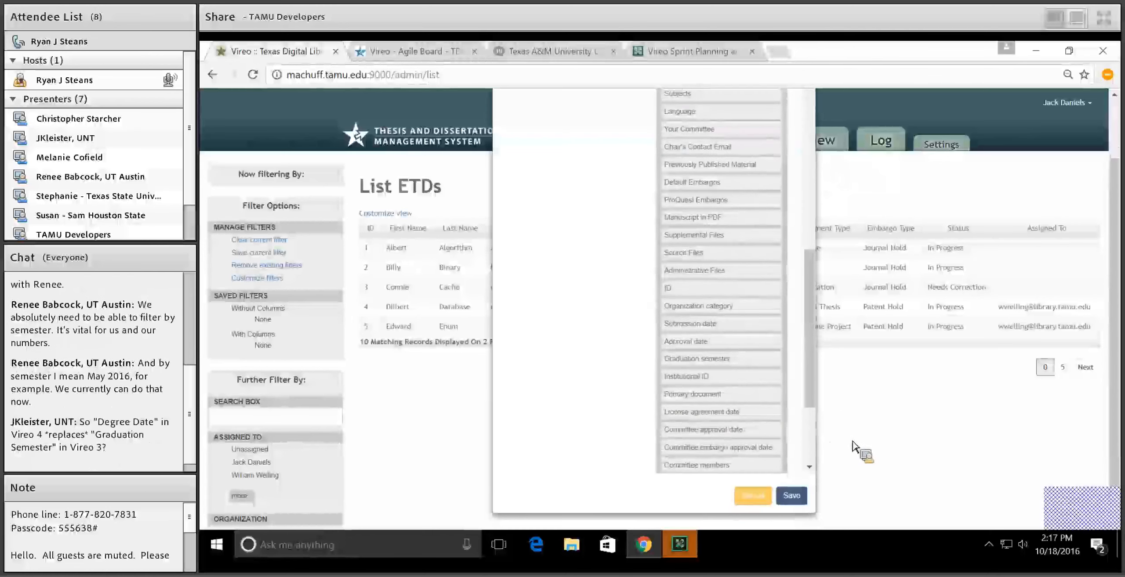
{"action": "left_click", "coordinate": [750, 495]}
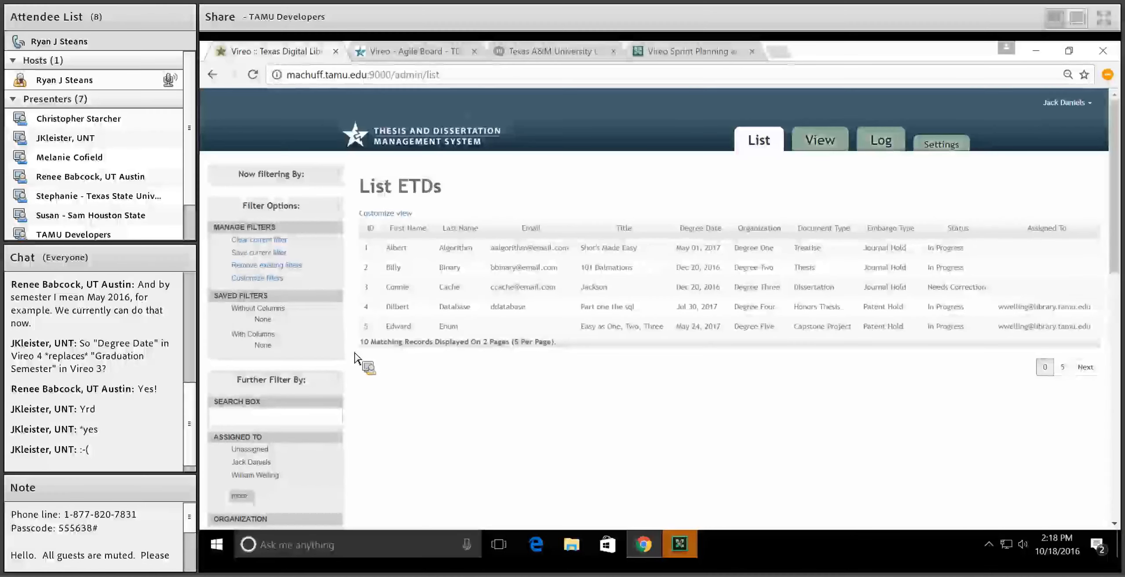
{"action": "scroll", "coordinate": [356, 358], "scroll_direction": "down", "scroll_amount": 5}
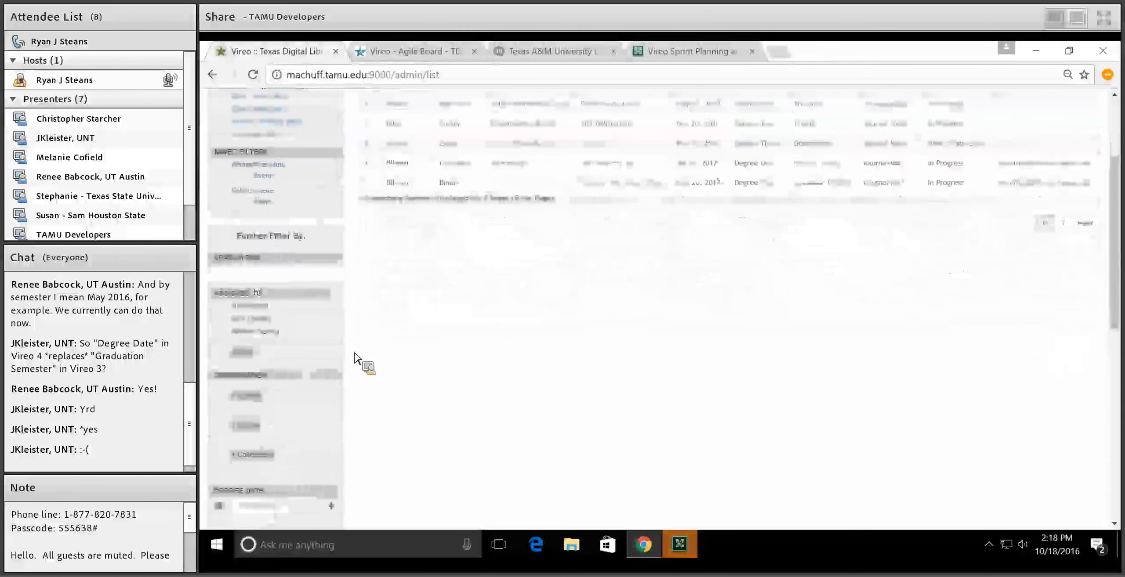
{"action": "scroll", "coordinate": [356, 358], "scroll_direction": "down", "scroll_amount": 7}
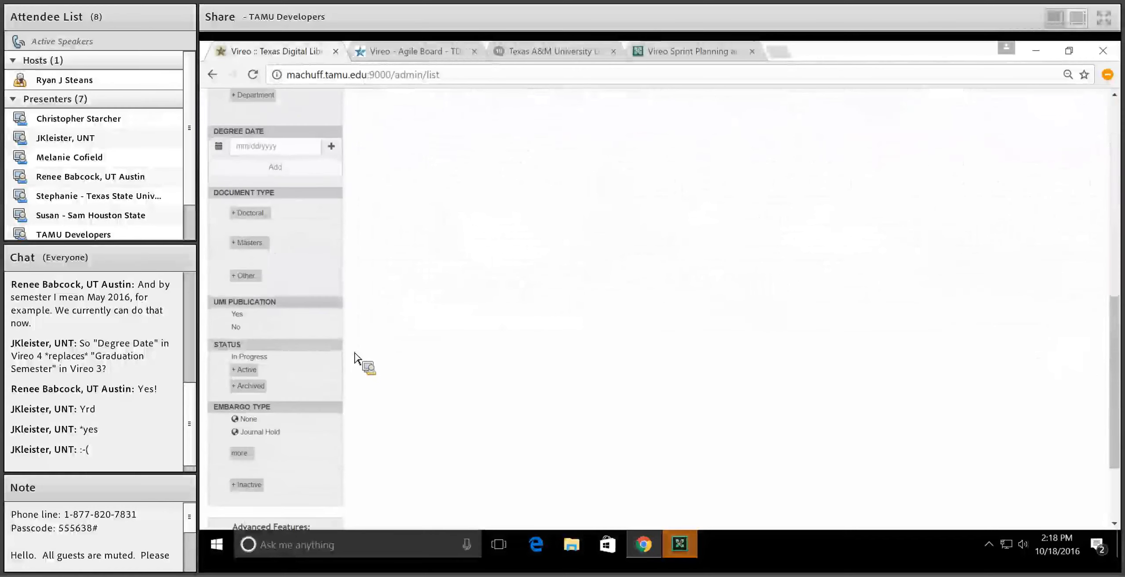
{"action": "scroll", "coordinate": [358, 360], "scroll_direction": "up", "scroll_amount": 12}
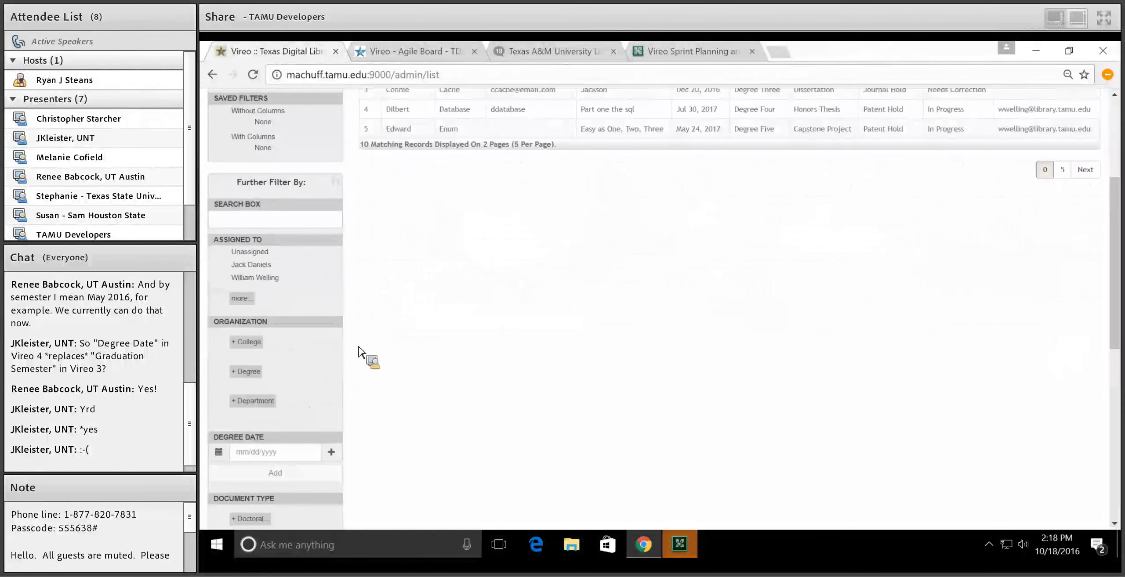
- Switch to the Sprint 17 board in Jira, select issue VIR-326, and highlight its title text about the flat organizational hierarchy
{"action": "left_click", "coordinate": [404, 46]}
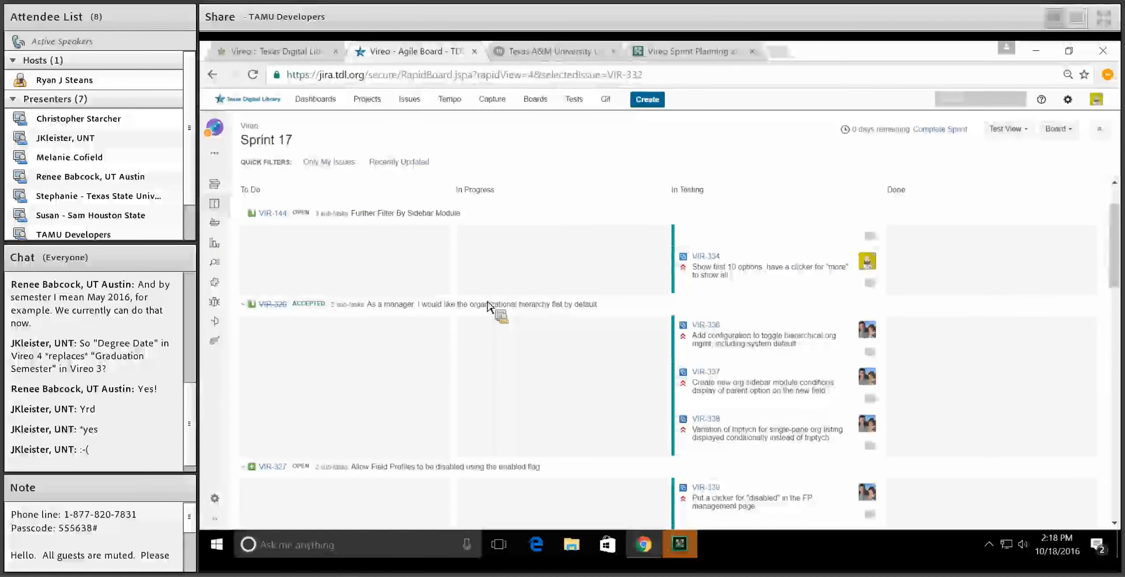
{"action": "scroll", "coordinate": [488, 306], "scroll_direction": "down", "scroll_amount": 2}
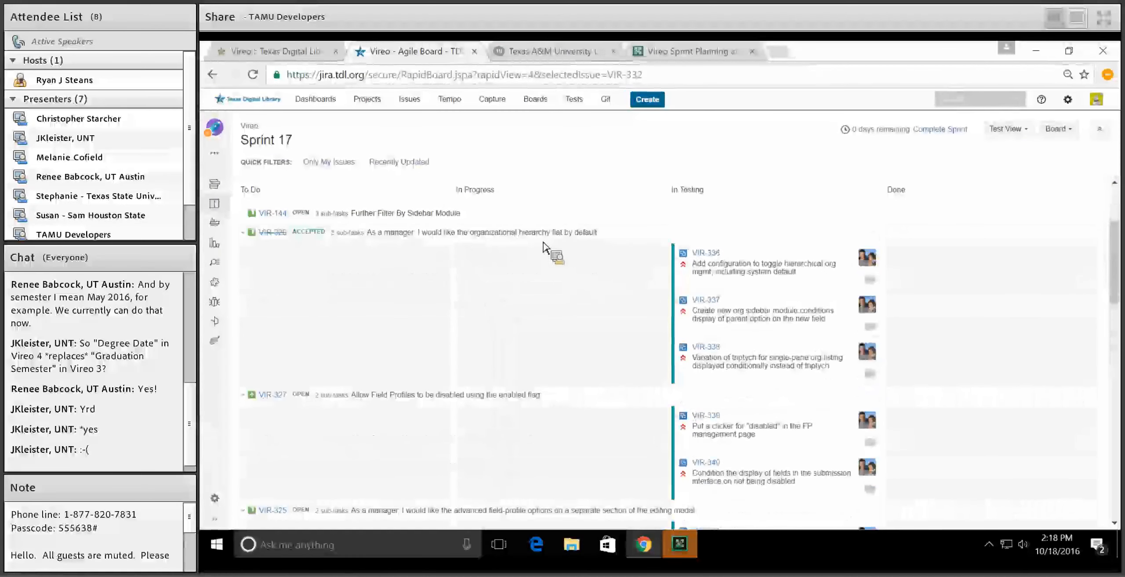
{"action": "left_click", "coordinate": [448, 233]}
{"action": "left_click_drag", "start_coordinate": [446, 233], "coordinate": [560, 240]}
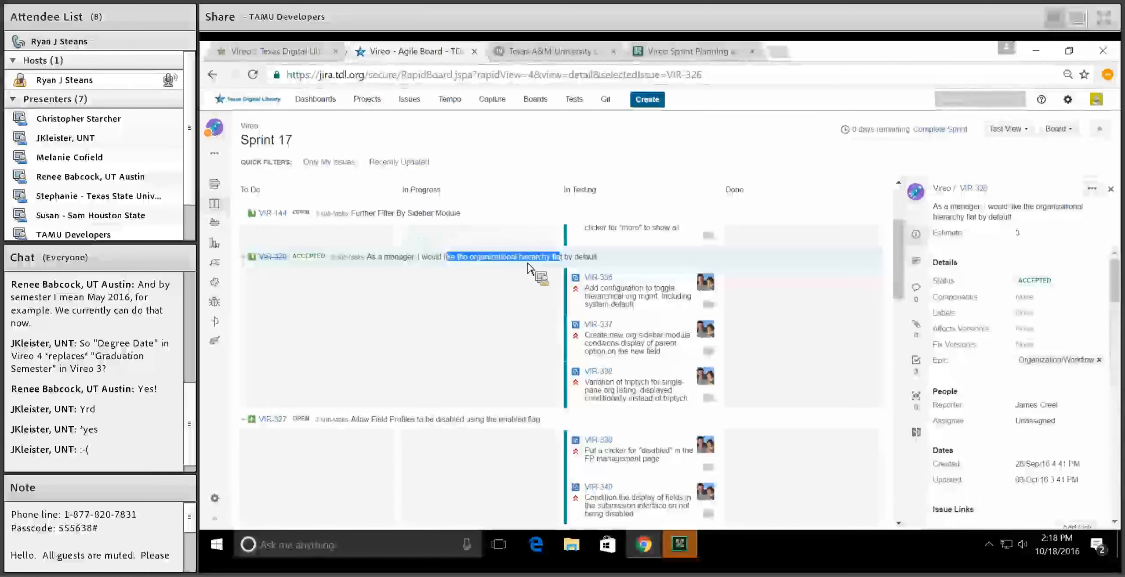
- Return to Vireo and show the hierarchical organization management option in the application's Organization Settings
{"action": "left_click", "coordinate": [313, 51]}
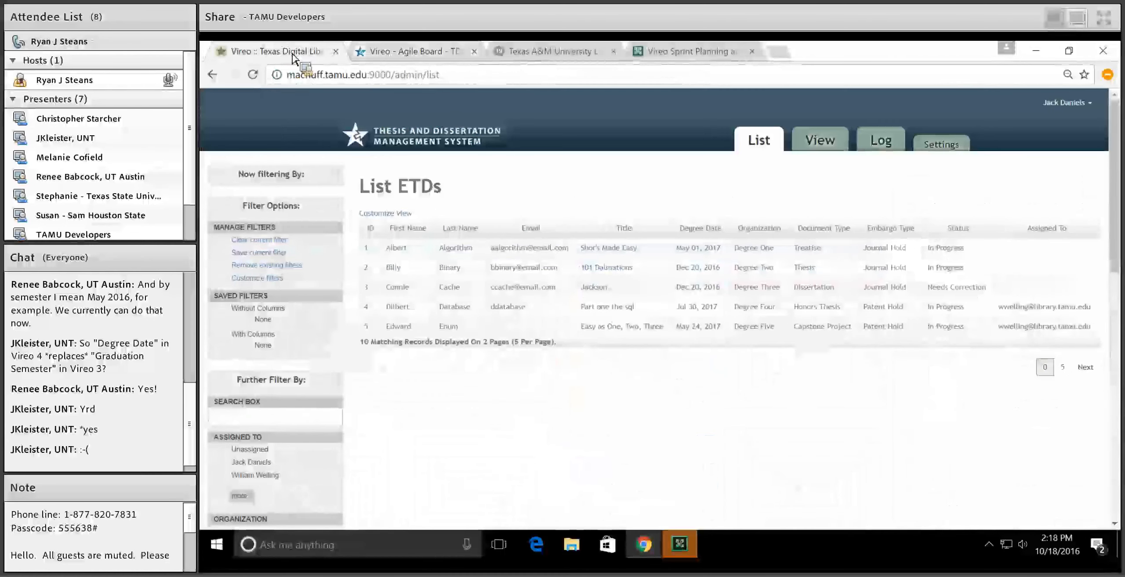
{"action": "left_click", "coordinate": [938, 146]}
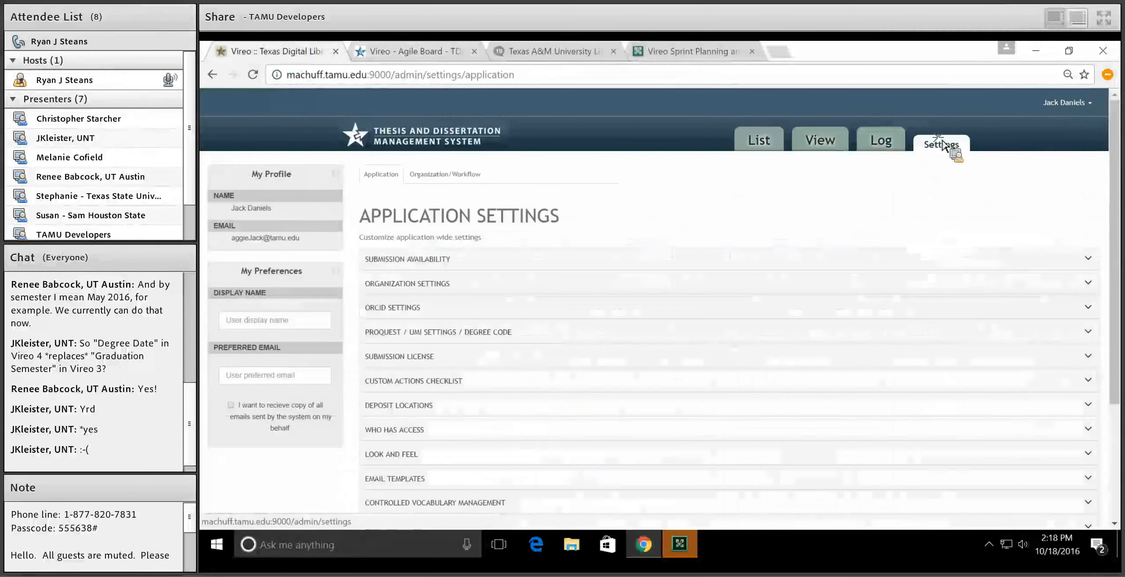
{"action": "left_click", "coordinate": [439, 286]}
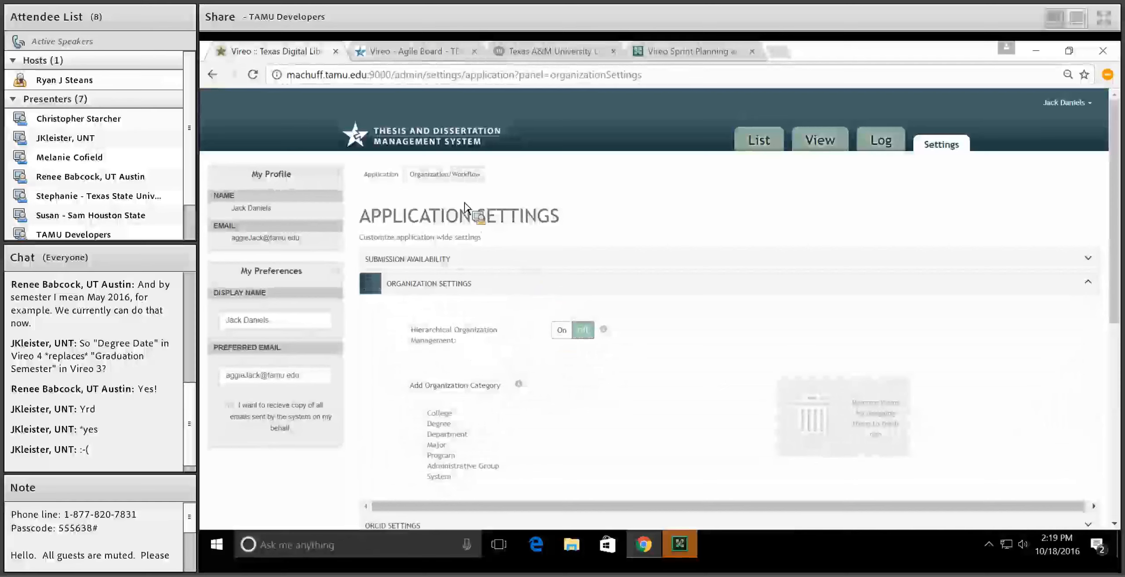
- In the Organization/Workflow settings, select College One and create an organization named "Admin Group One" in the Administrative Group category
{"action": "left_click", "coordinate": [453, 175]}
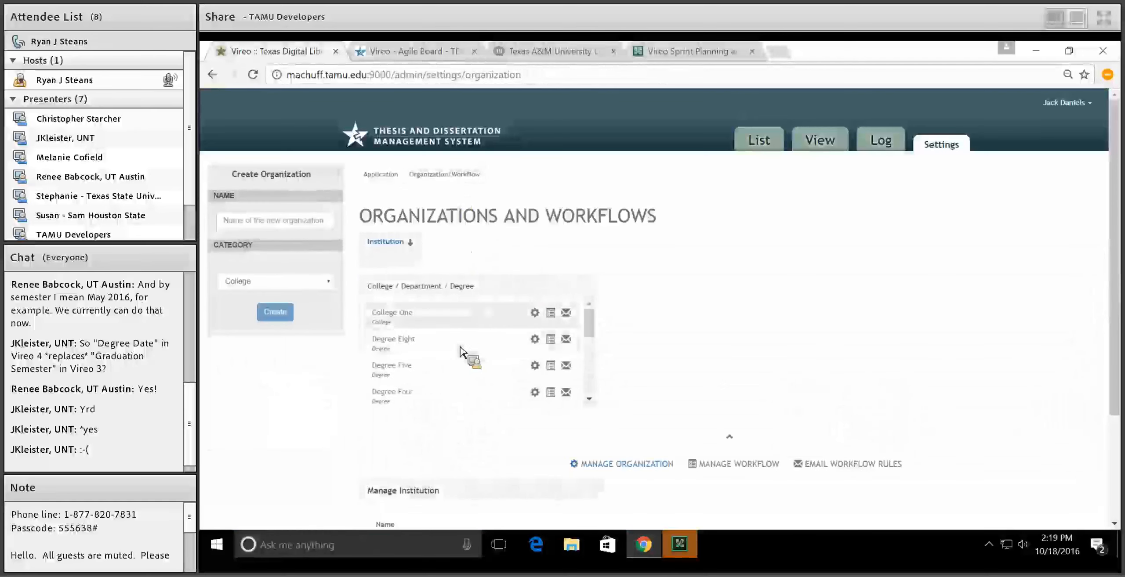
{"action": "left_click", "coordinate": [454, 324]}
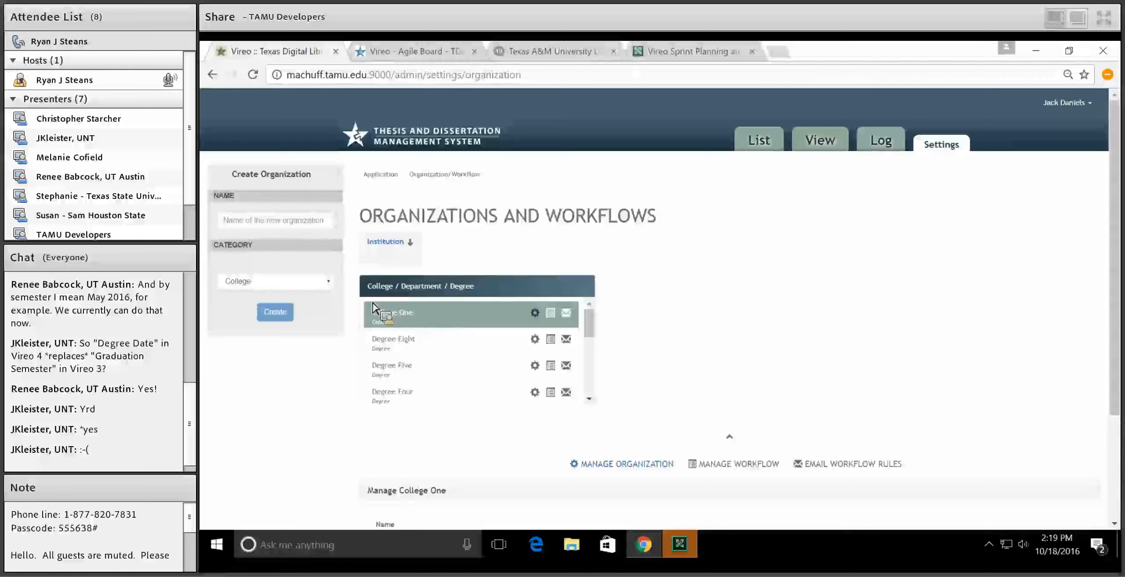
{"action": "left_click", "coordinate": [269, 219]}
{"action": "type", "text": "Admin "}
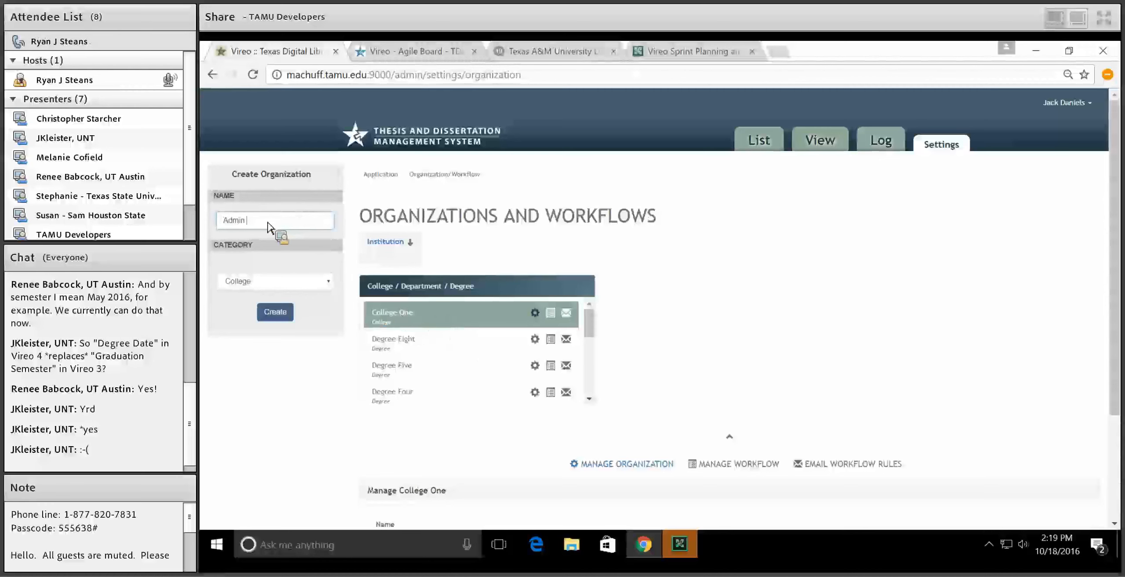
{"action": "type", "text": "Grou"}
{"action": "type", "text": "p One"}
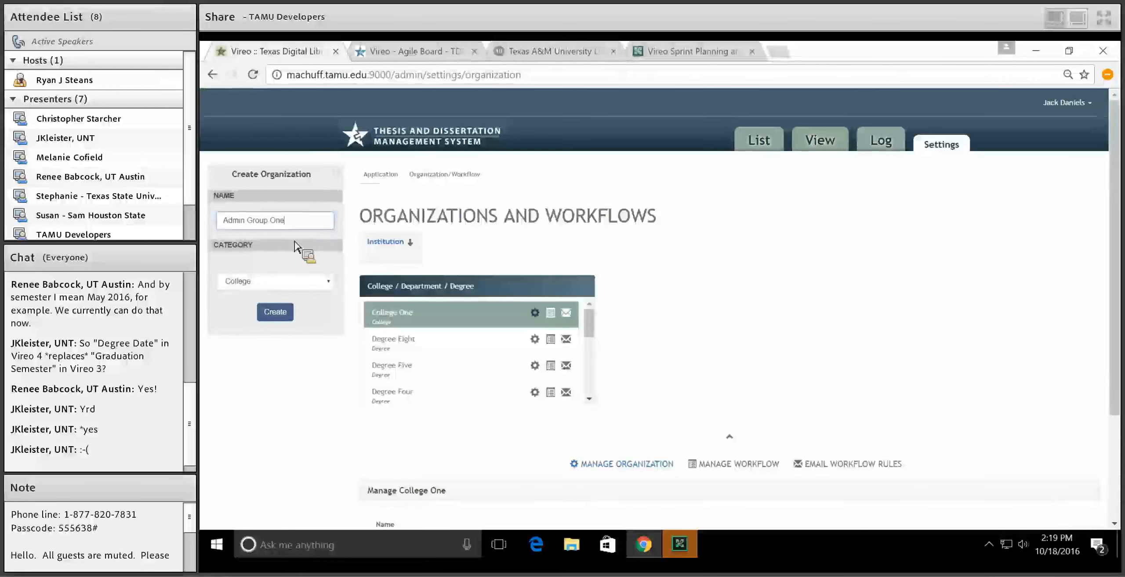
{"action": "left_click", "coordinate": [290, 281]}
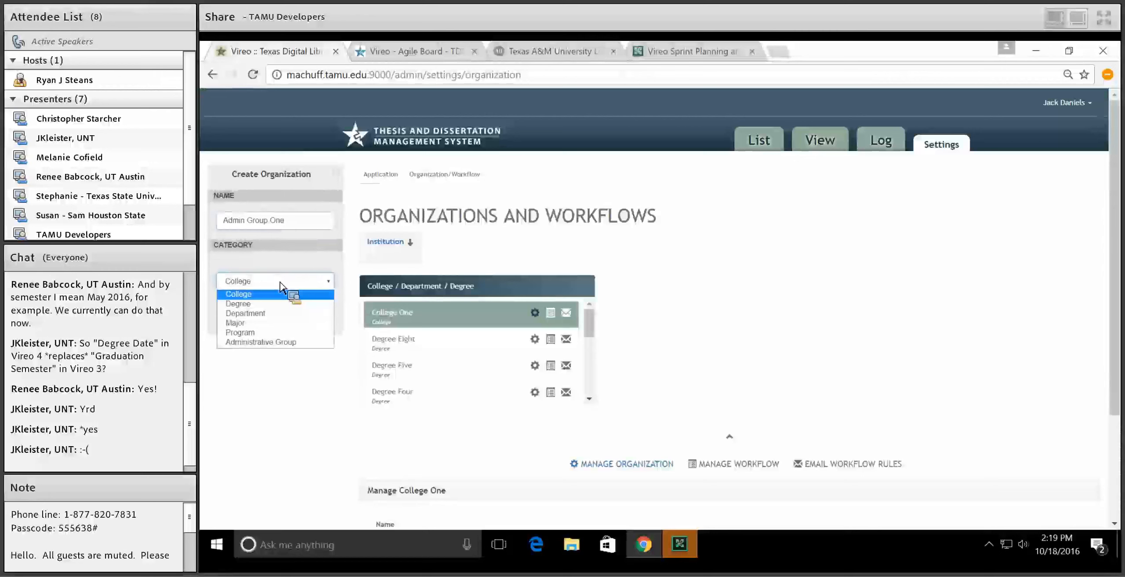
{"action": "left_click", "coordinate": [269, 343]}
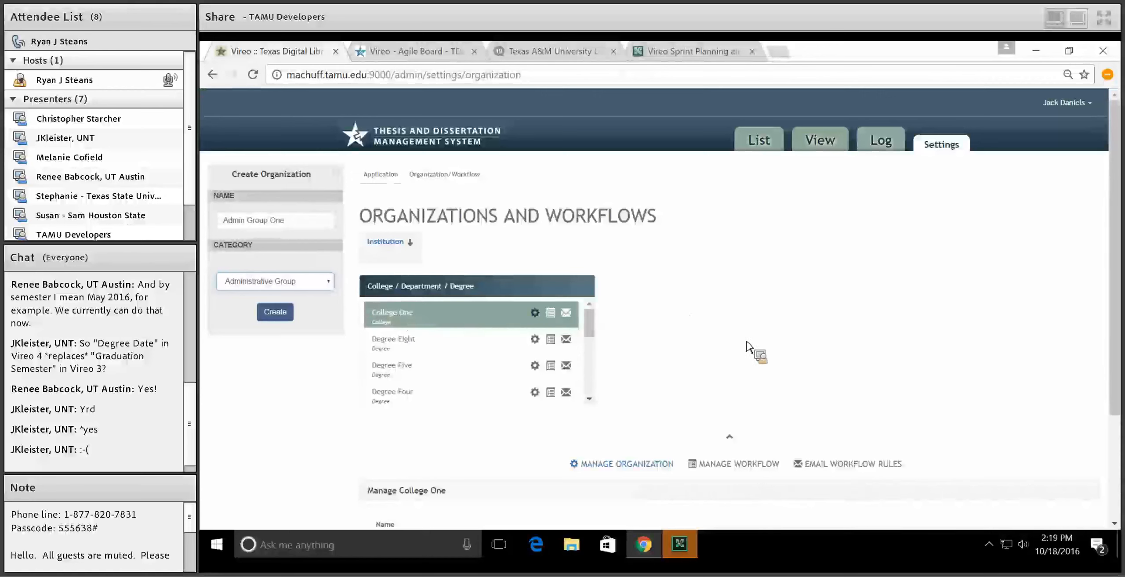
{"action": "left_click", "coordinate": [269, 313]}
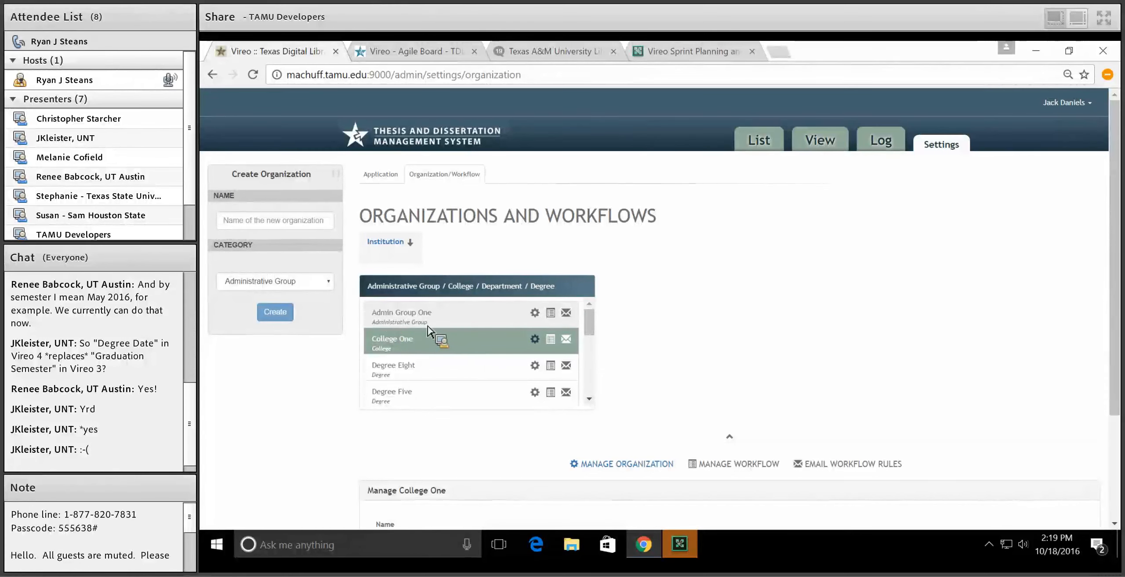
- Turn on Hierarchical Organization Management in the application's Organization Settings
{"action": "left_click", "coordinate": [380, 176]}
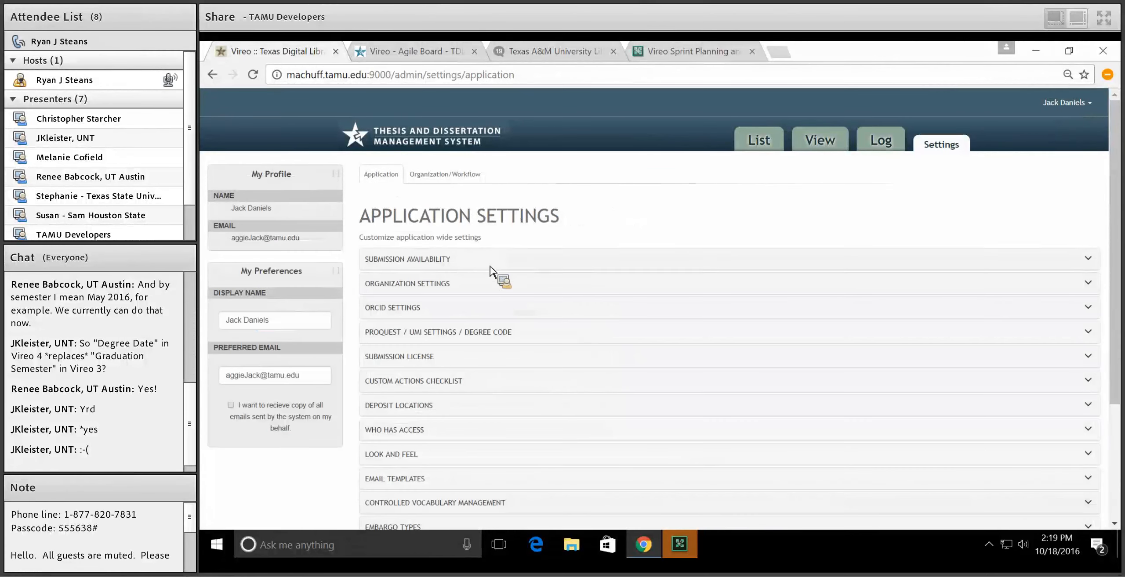
{"action": "left_click", "coordinate": [478, 286]}
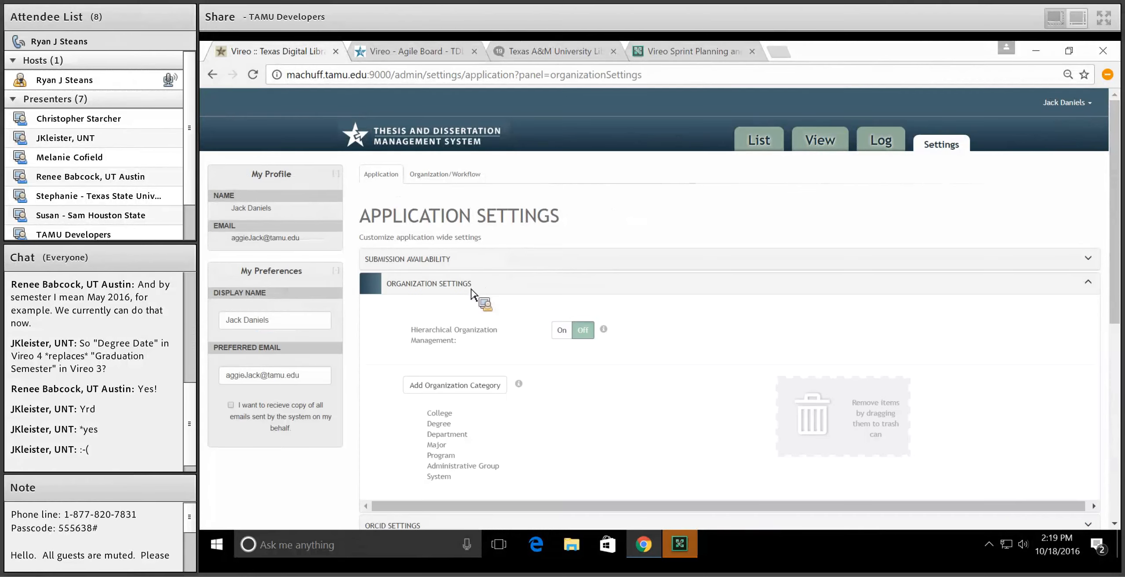
{"action": "left_click", "coordinate": [559, 335]}
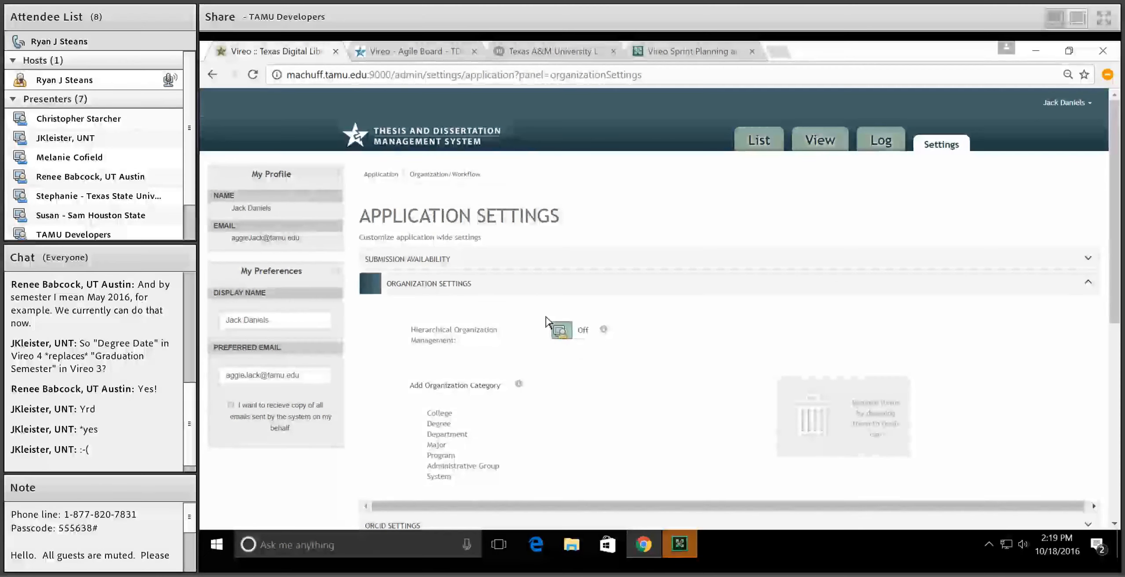
- In the Organization/Workflow settings, create an Administrative Group organization named "Child One" under Admin Group One and select each of the two in turn
{"action": "left_click", "coordinate": [455, 181]}
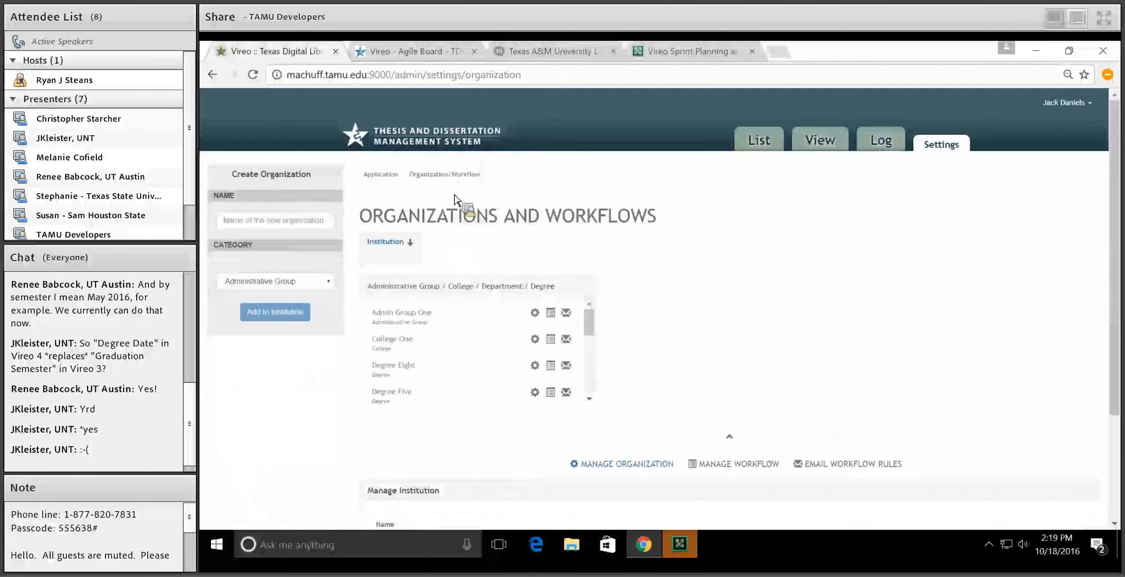
{"action": "left_click", "coordinate": [422, 312]}
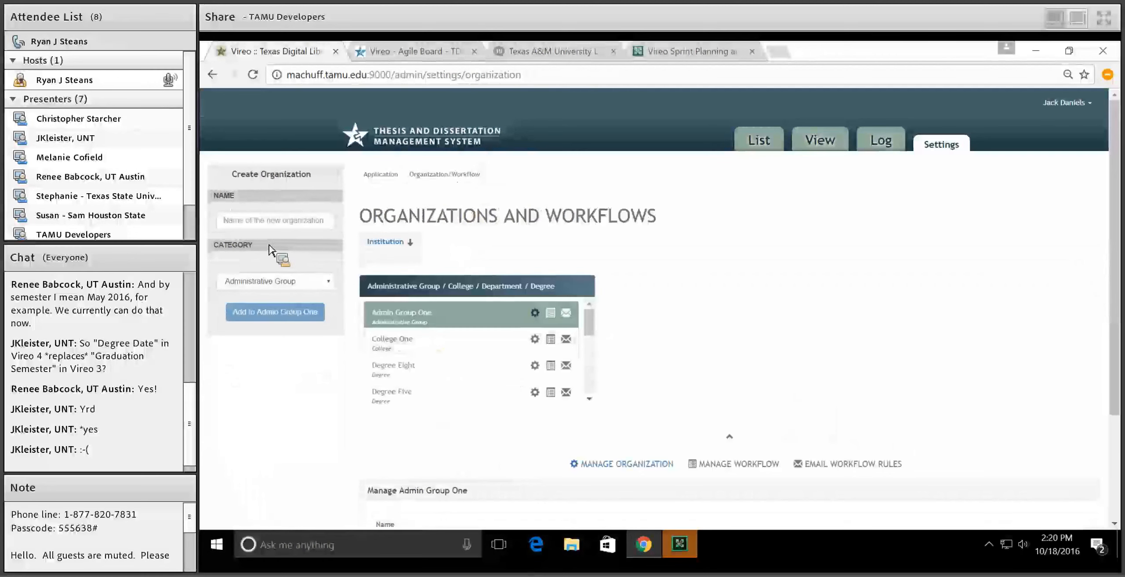
{"action": "left_click", "coordinate": [260, 226]}
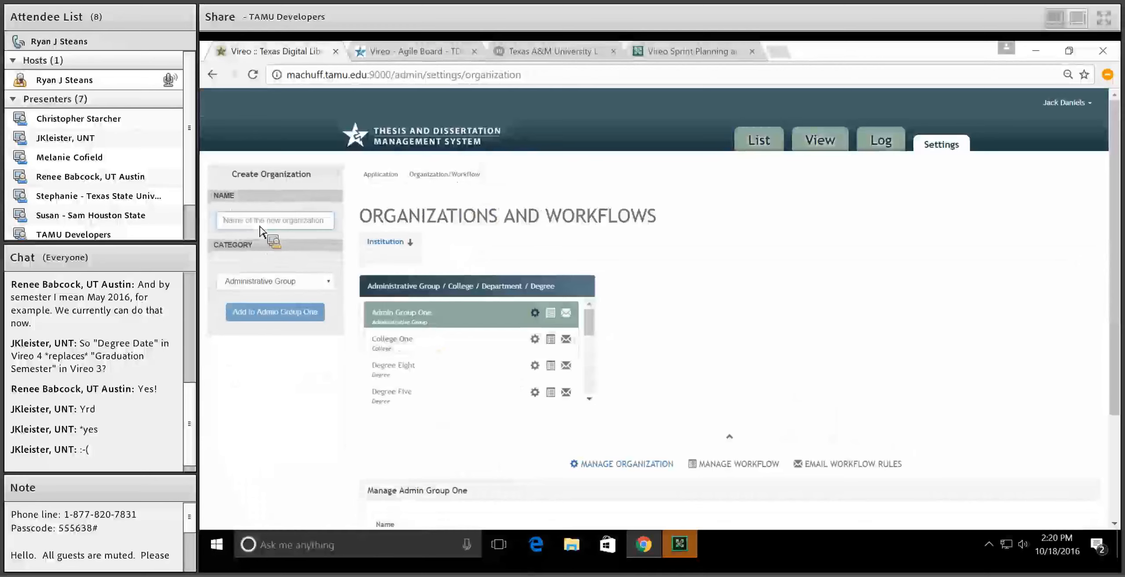
{"action": "type", "text": "Child One"}
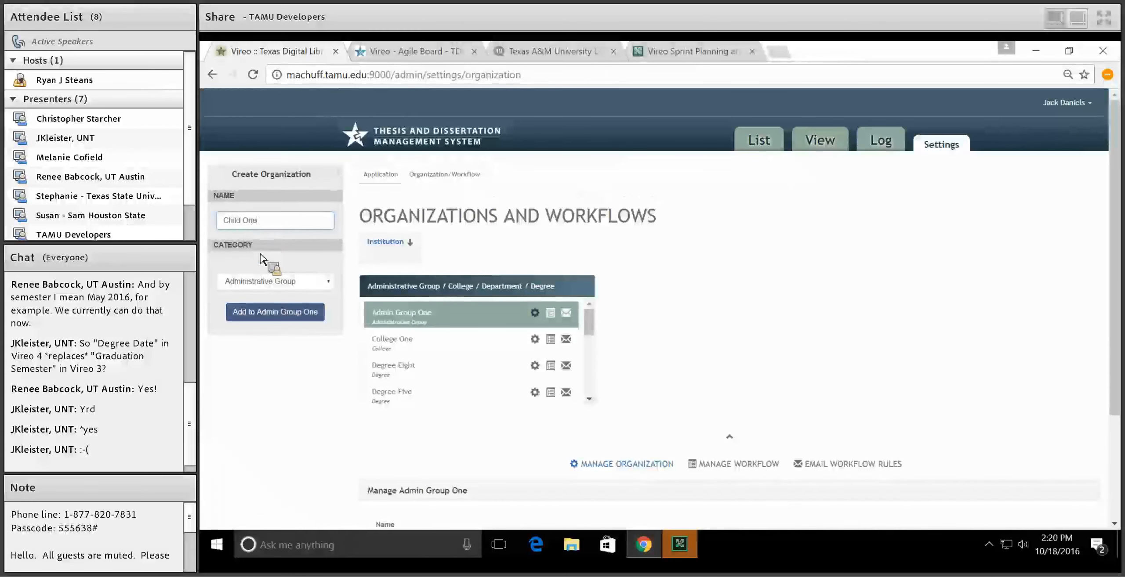
{"action": "left_click", "coordinate": [260, 316]}
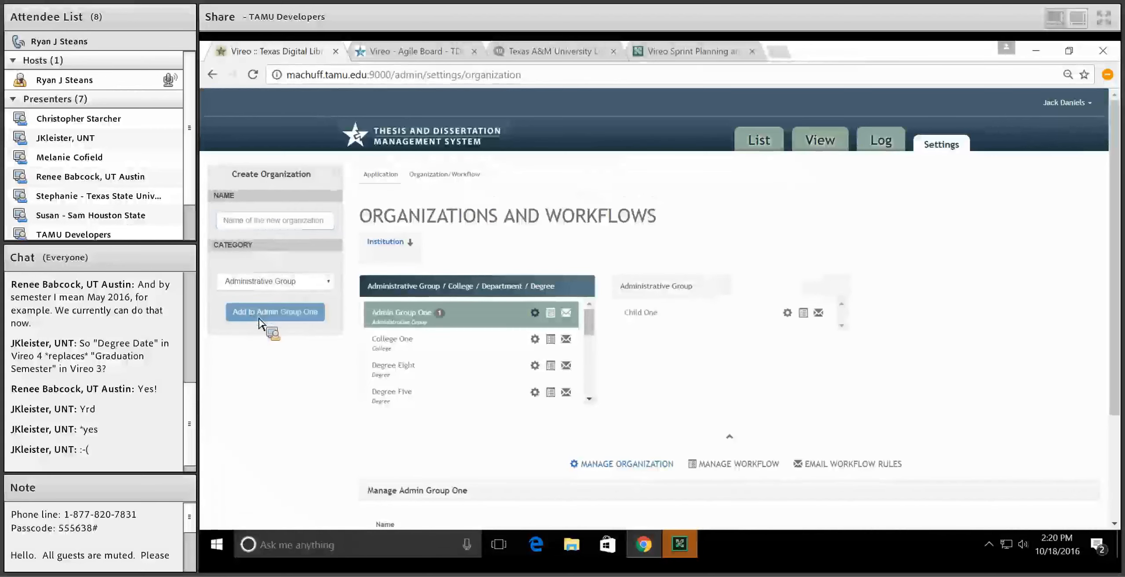
{"action": "left_click", "coordinate": [675, 323]}
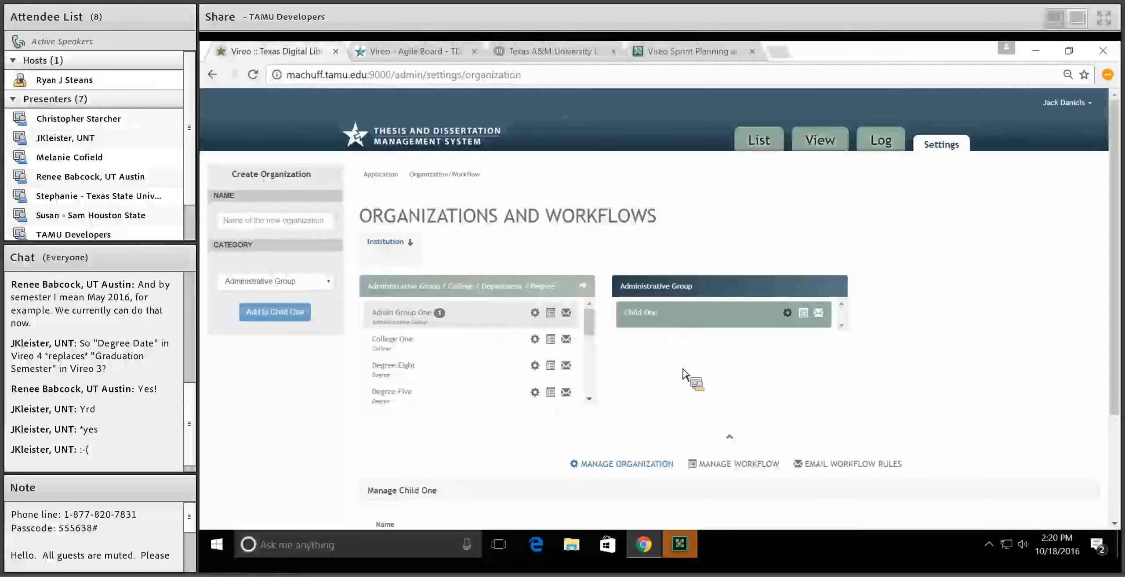
{"action": "left_click", "coordinate": [492, 323]}
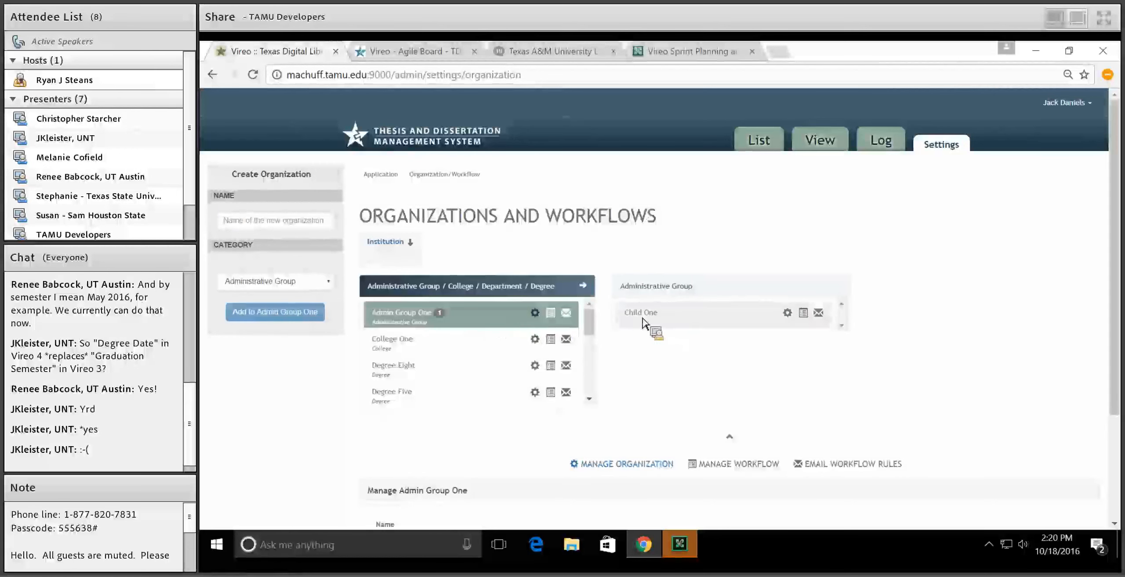
- Switch to the Sprint 17 board in Jira, clear the text highlight, and review story VIR-327 about disabling field profiles
{"action": "left_click", "coordinate": [401, 50]}
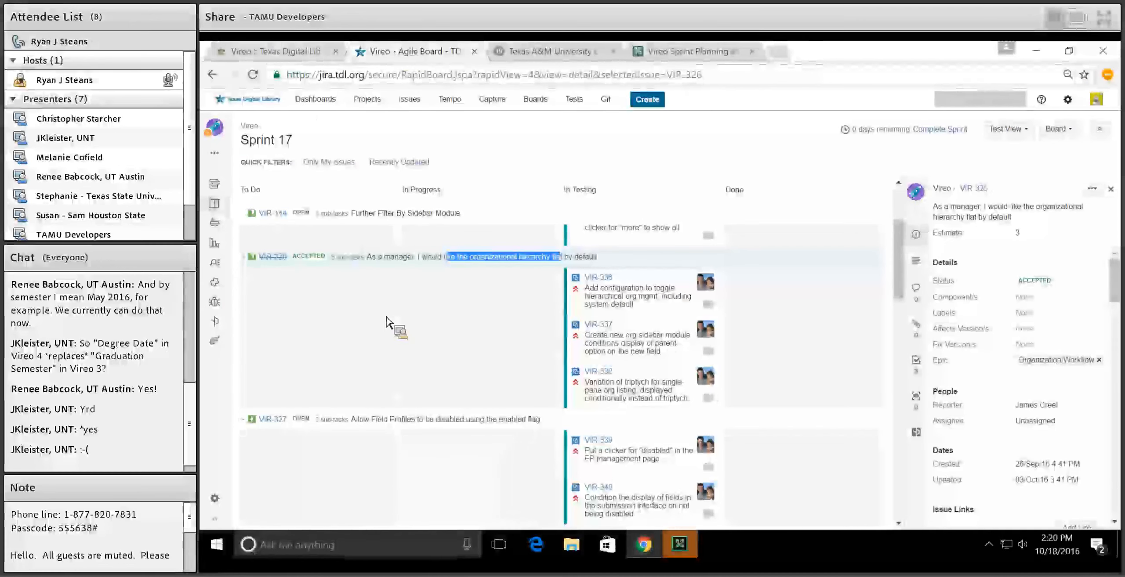
{"action": "left_click", "coordinate": [381, 343]}
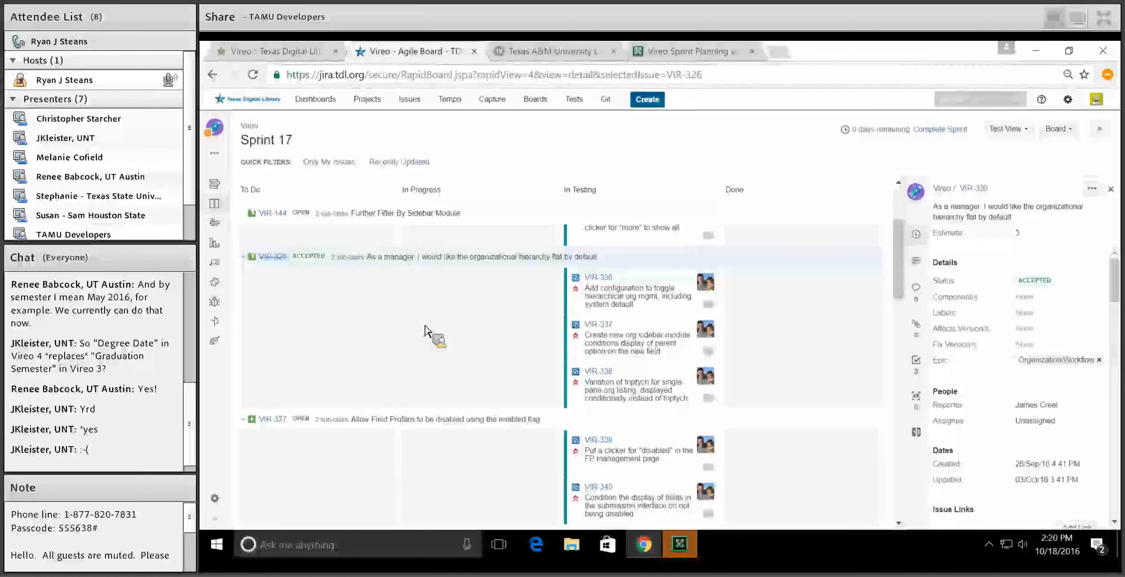
{"action": "scroll", "coordinate": [425, 332], "scroll_direction": "down", "scroll_amount": 3}
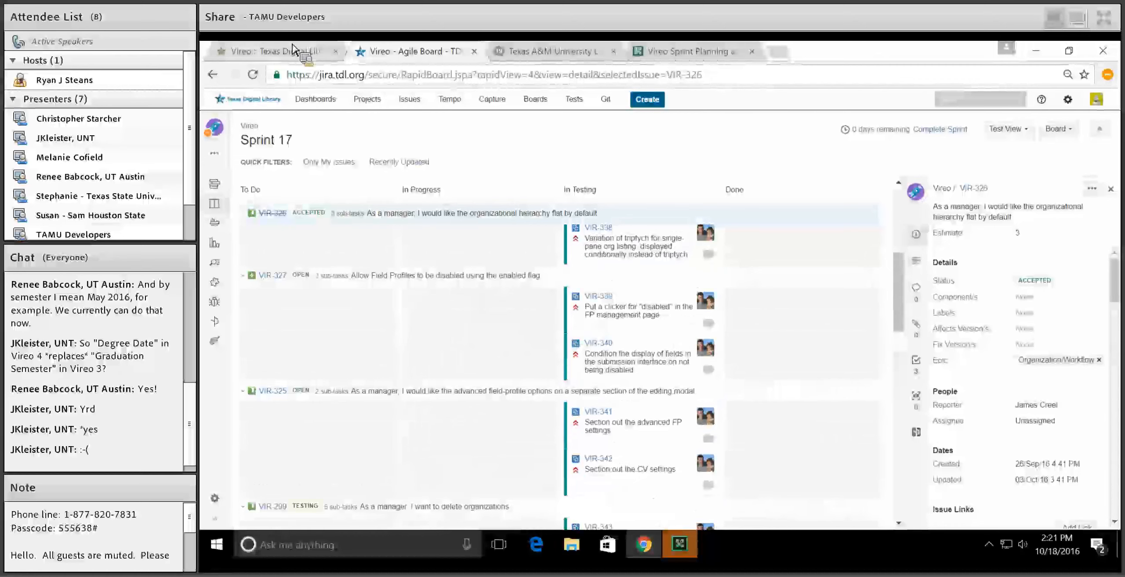
- Switch back to Vireo, select Child One, and open the Verify Personal Information step of its workflow
{"action": "left_click", "coordinate": [264, 51]}
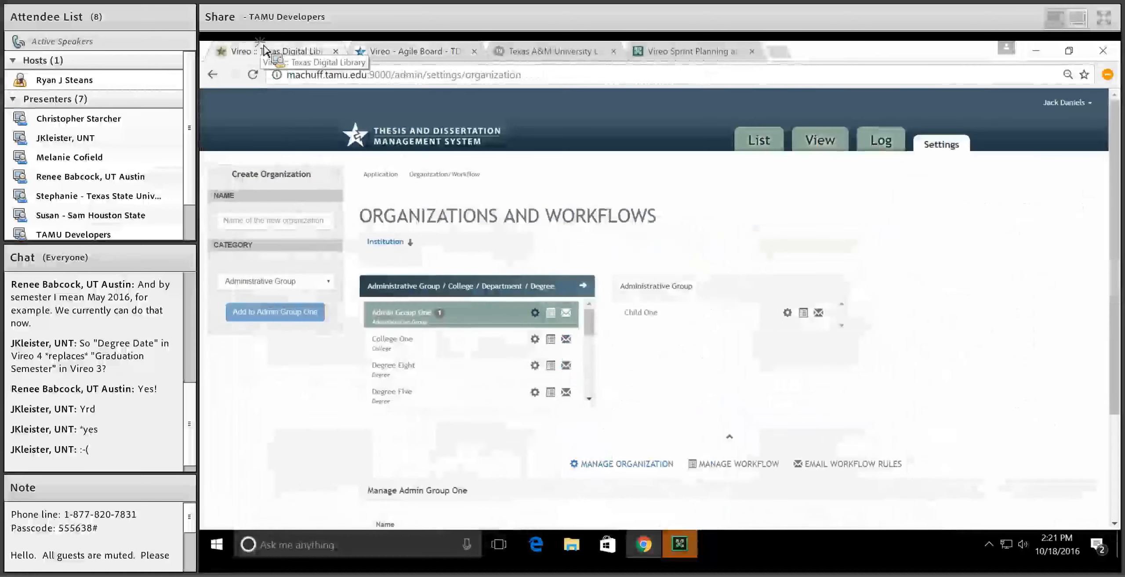
{"action": "left_click", "coordinate": [665, 313]}
{"action": "scroll", "coordinate": [655, 321], "scroll_direction": "down", "scroll_amount": 4}
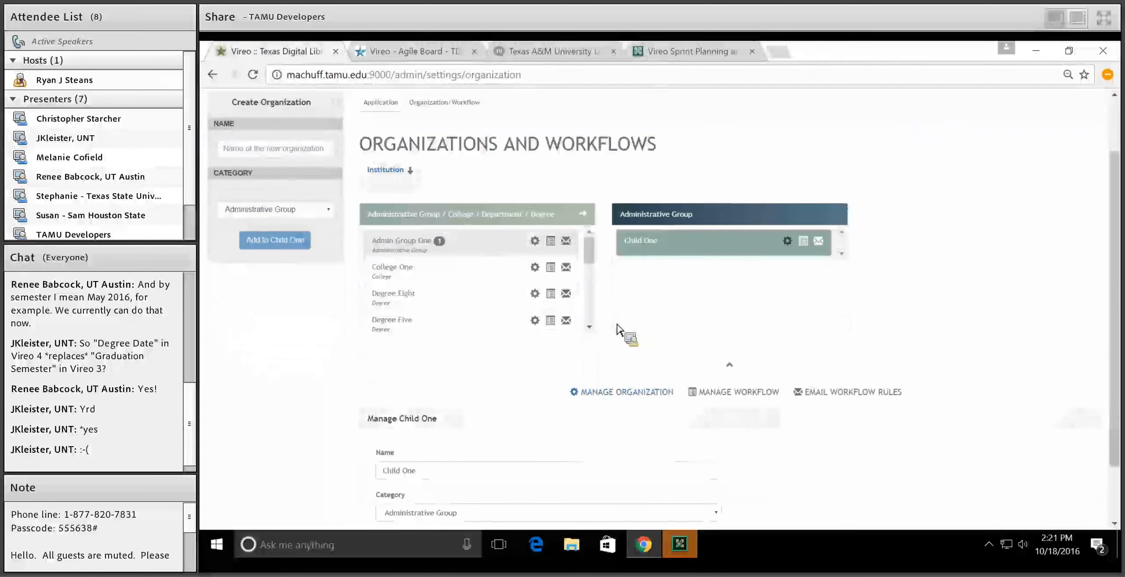
{"action": "left_click", "coordinate": [719, 327]}
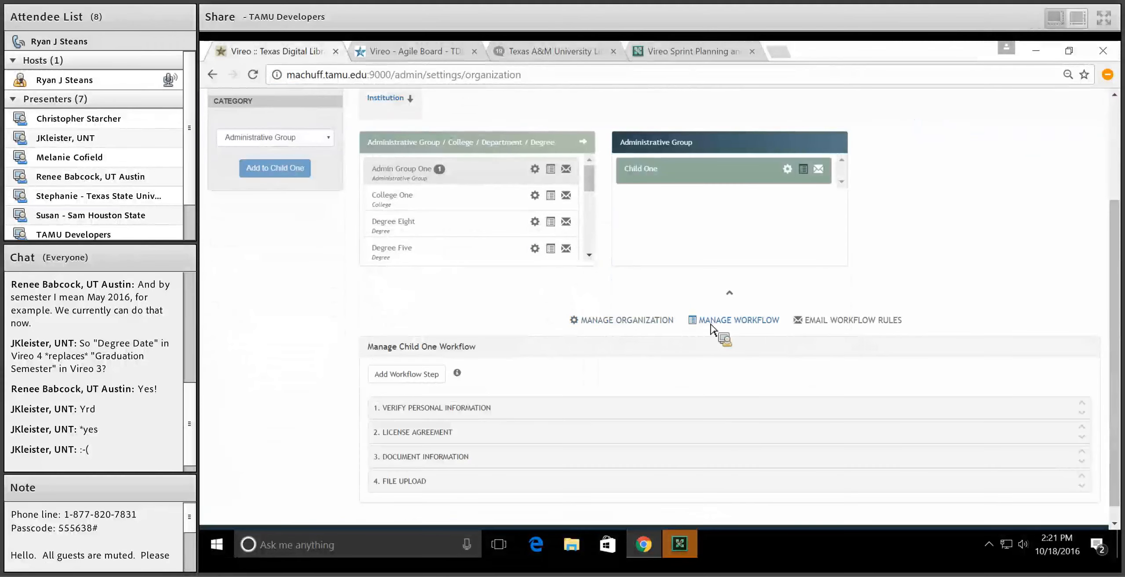
{"action": "left_click", "coordinate": [490, 409]}
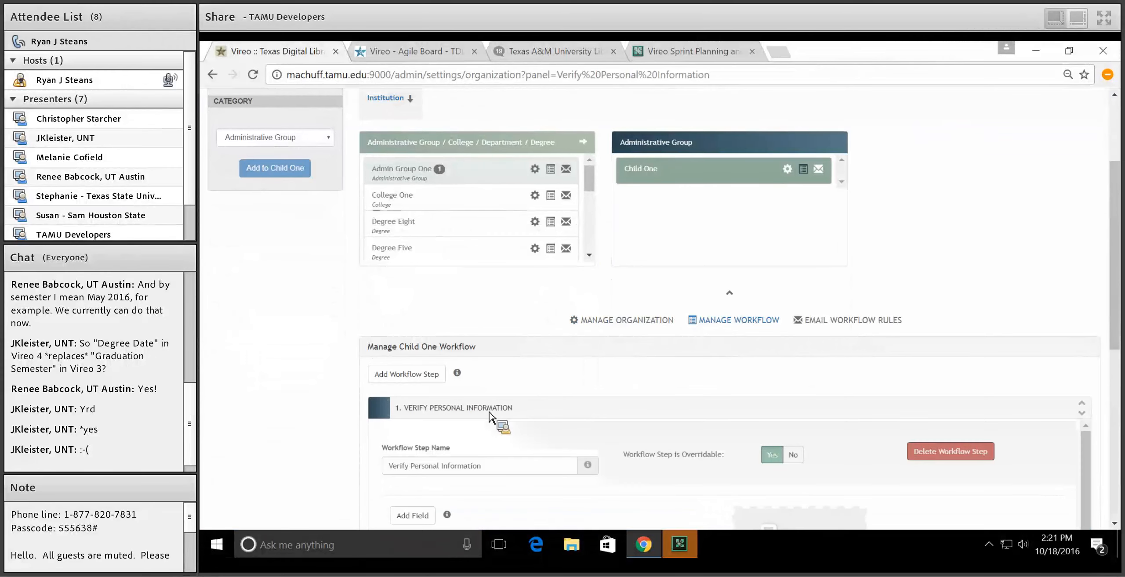
- Set the Middle Name field to Disabled in the Verify Personal Information step and save the update
{"action": "scroll", "coordinate": [490, 415], "scroll_direction": "down", "scroll_amount": 4}
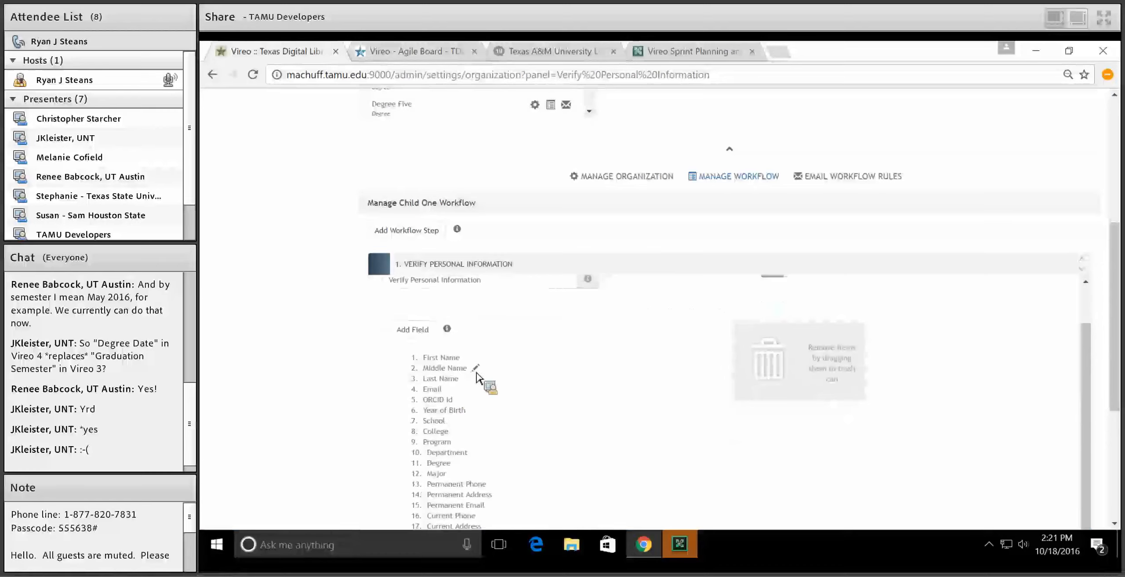
{"action": "left_click", "coordinate": [475, 369]}
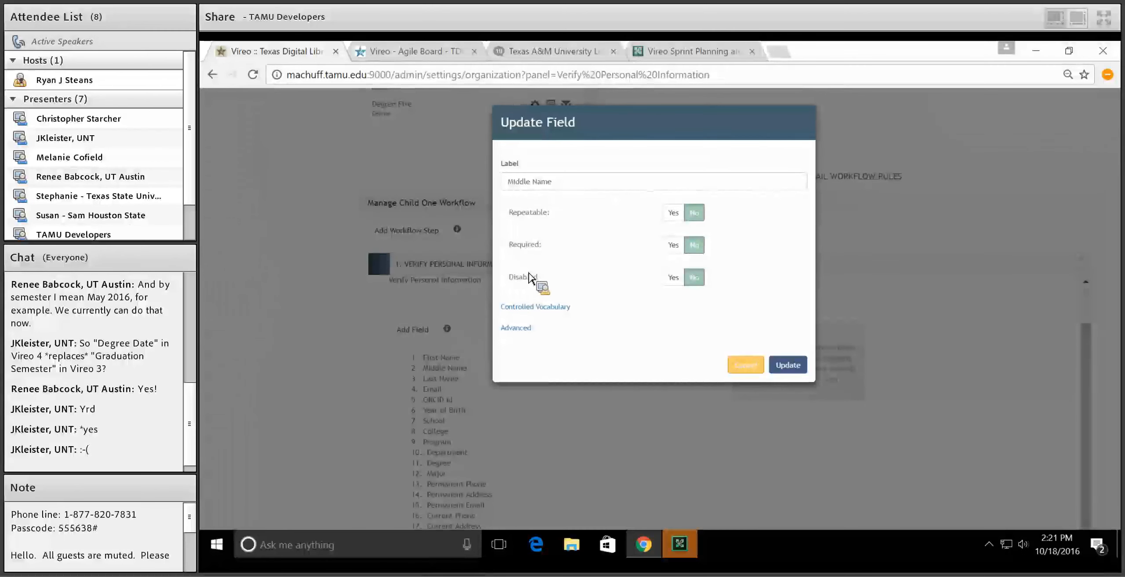
{"action": "left_click", "coordinate": [677, 282]}
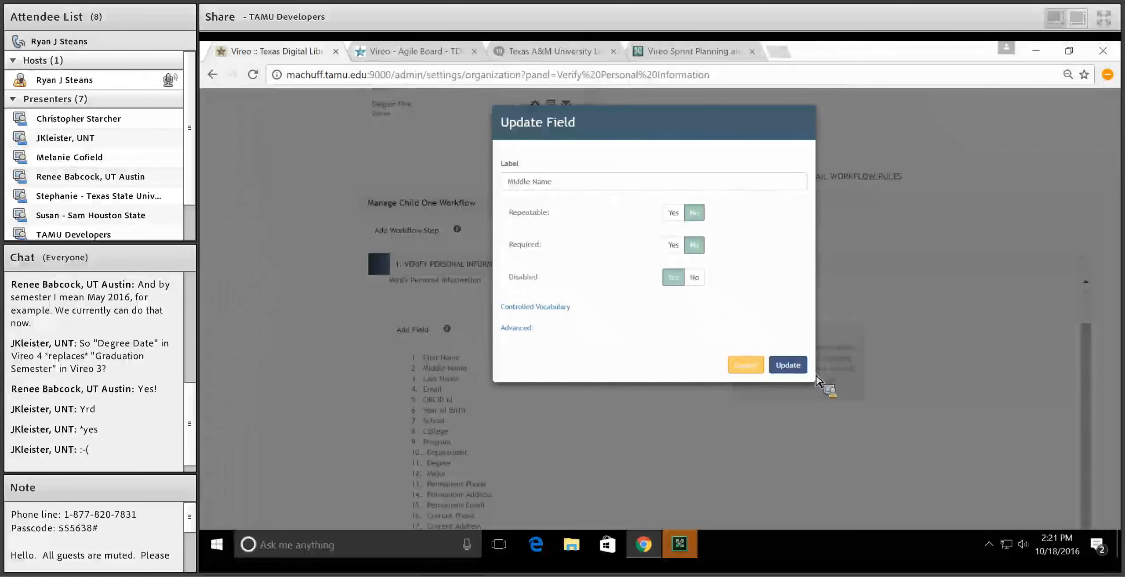
{"action": "left_click", "coordinate": [784, 368]}
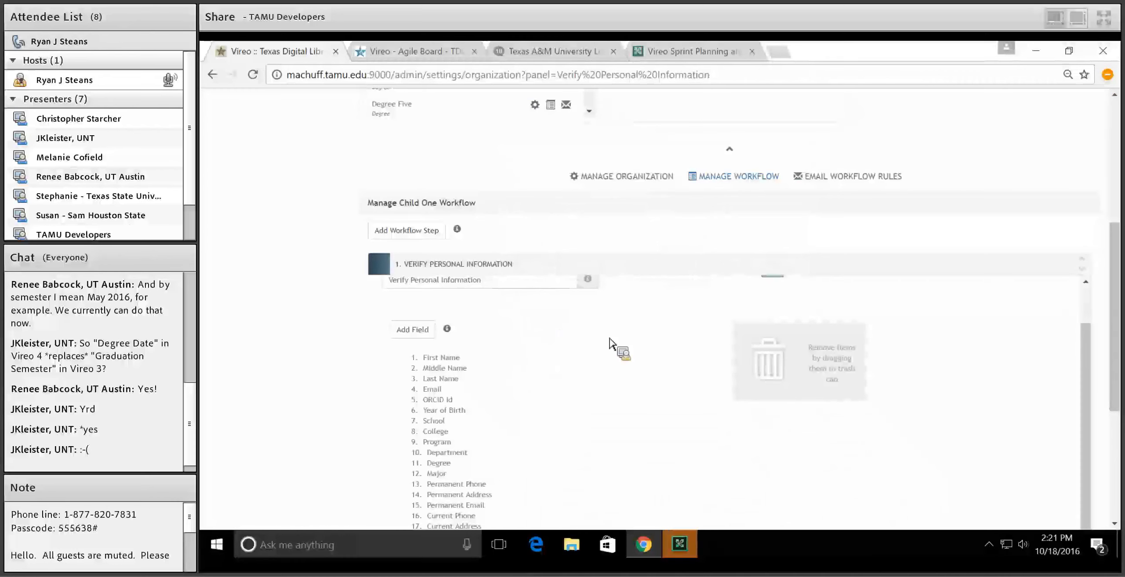
- Go to the Vireo home page, open the submission history, and start a new submission, confirming the in-progress notice
{"action": "scroll", "coordinate": [406, 304], "scroll_direction": "up", "scroll_amount": 6}
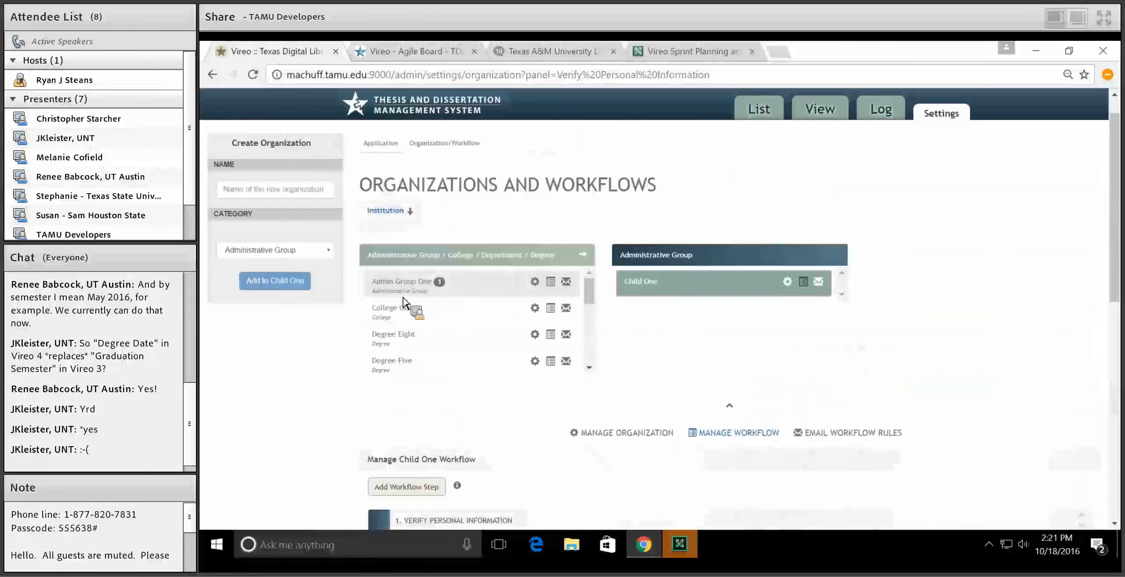
{"action": "left_click", "coordinate": [408, 138]}
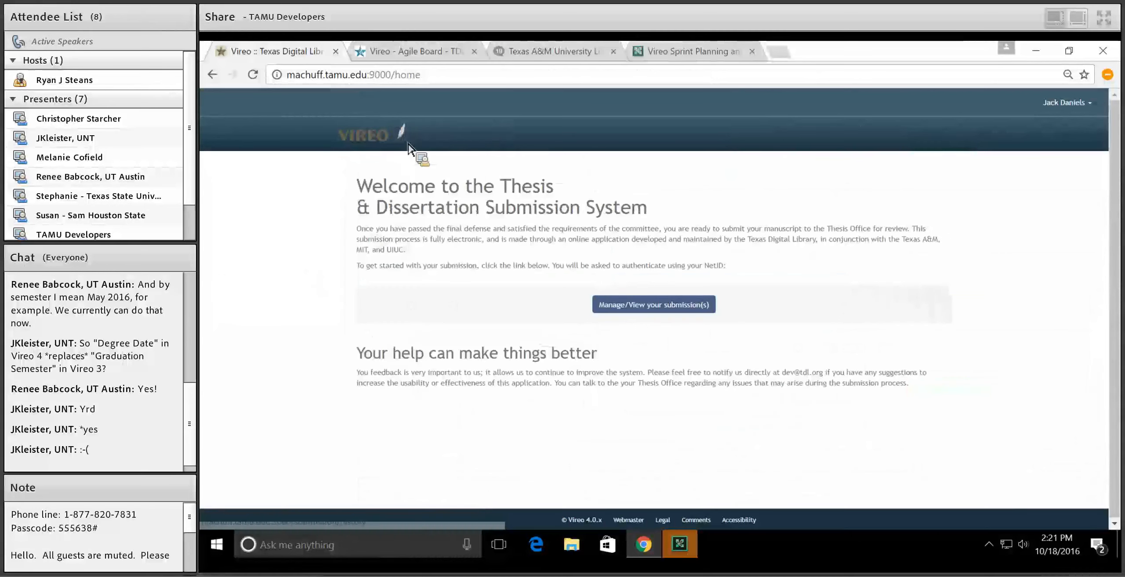
{"action": "left_click", "coordinate": [643, 310]}
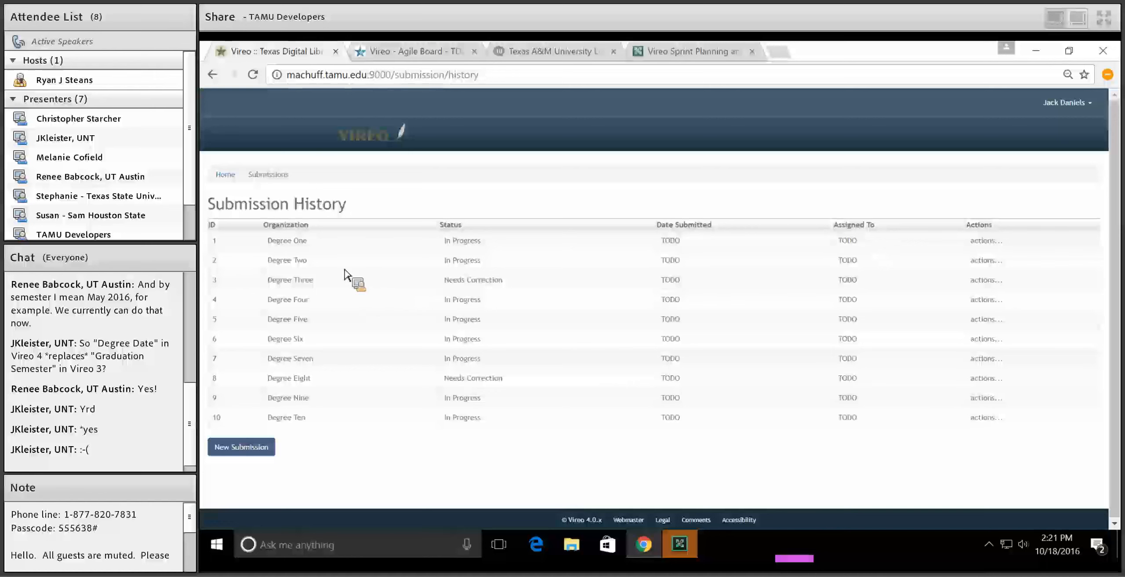
{"action": "left_click", "coordinate": [231, 451]}
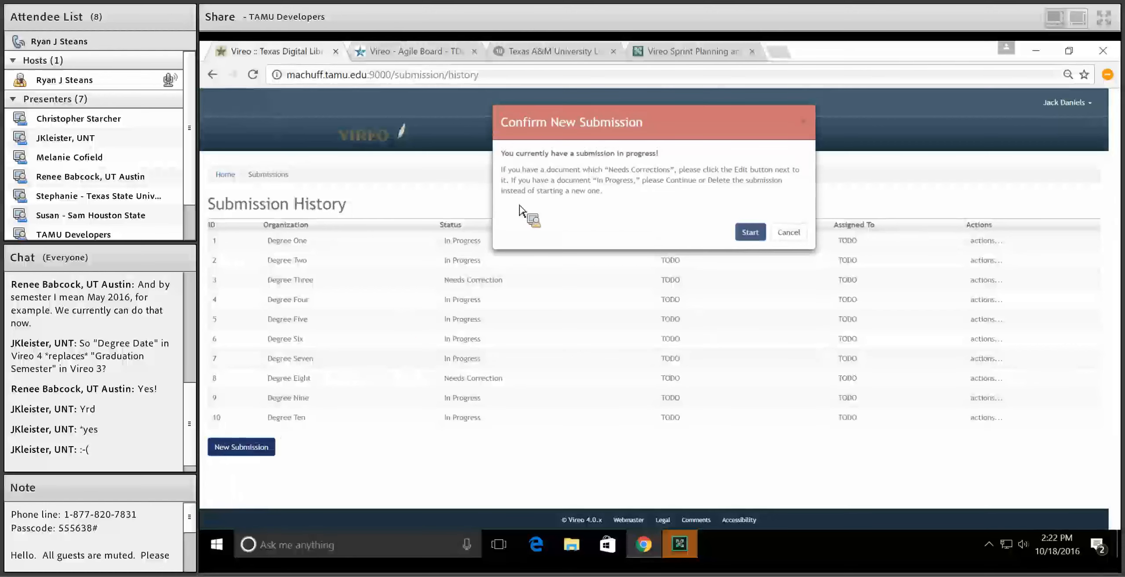
{"action": "left_click_drag", "start_coordinate": [525, 153], "coordinate": [611, 208]}
{"action": "left_click", "coordinate": [619, 207]}
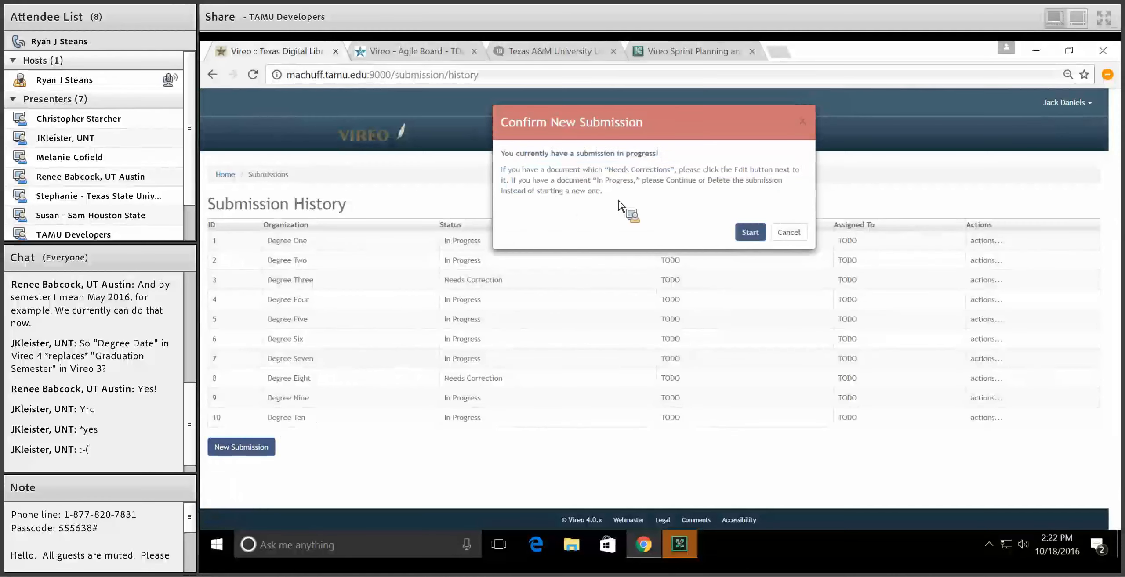
{"action": "left_click", "coordinate": [751, 233]}
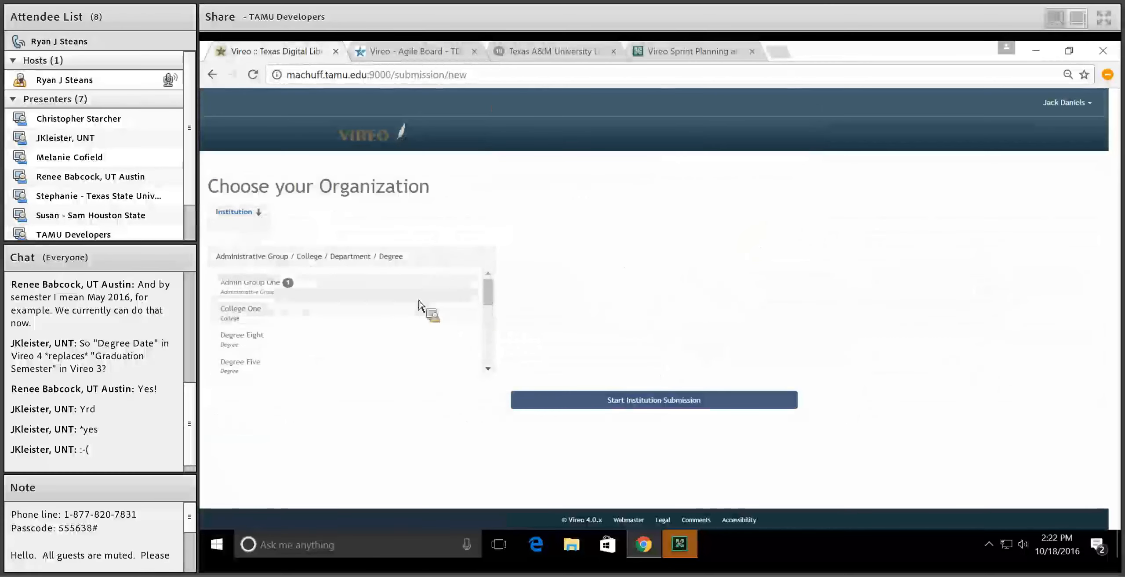
- Choose Child One under Admin Group One as the organization and start its submission
{"action": "left_click", "coordinate": [383, 292]}
{"action": "left_click", "coordinate": [571, 294]}
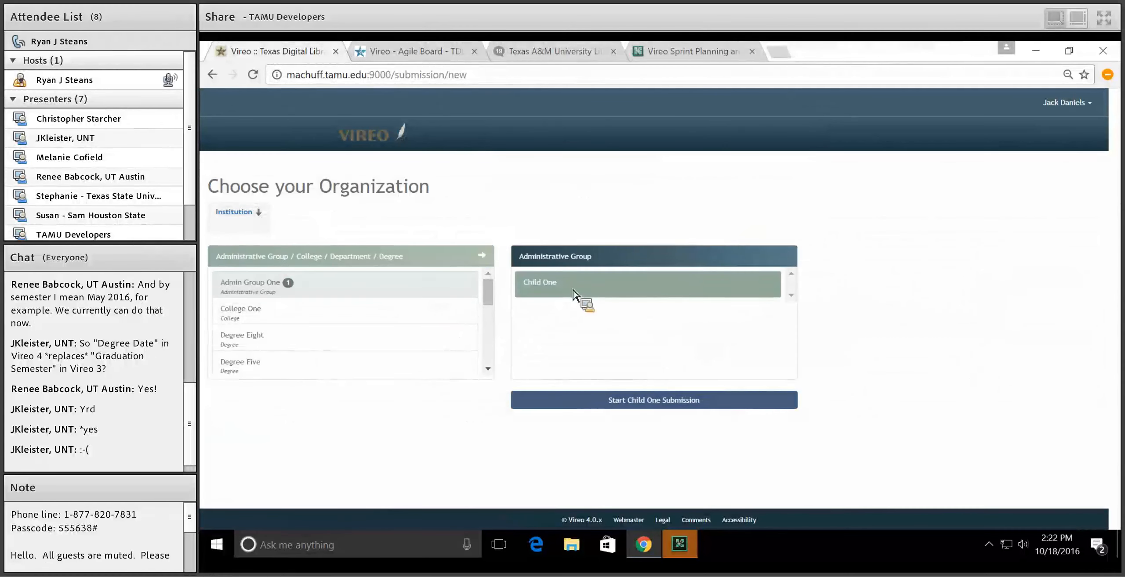
{"action": "left_click", "coordinate": [626, 403]}
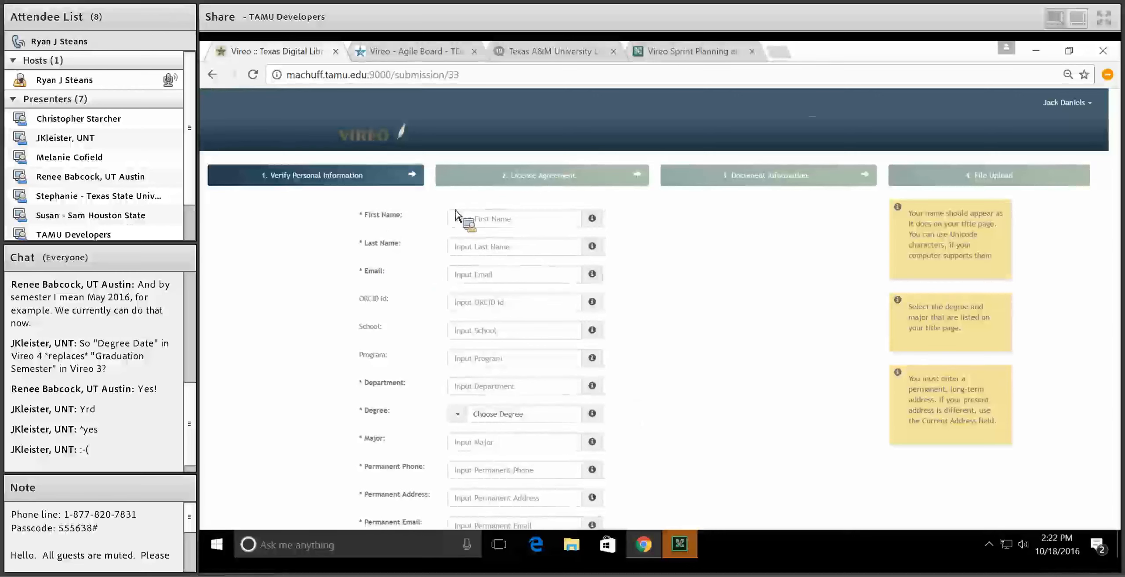
- Check the Sprint 17 board in Jira, return to Vireo, and open and reload the Organization/Workflow settings
{"action": "left_click", "coordinate": [397, 54]}
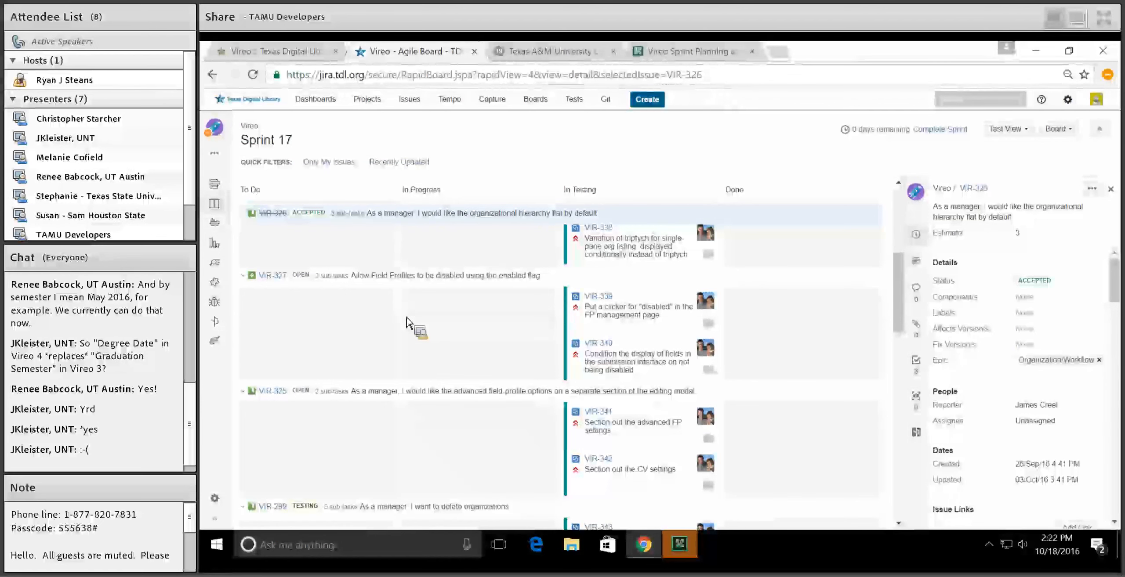
{"action": "left_click", "coordinate": [281, 51]}
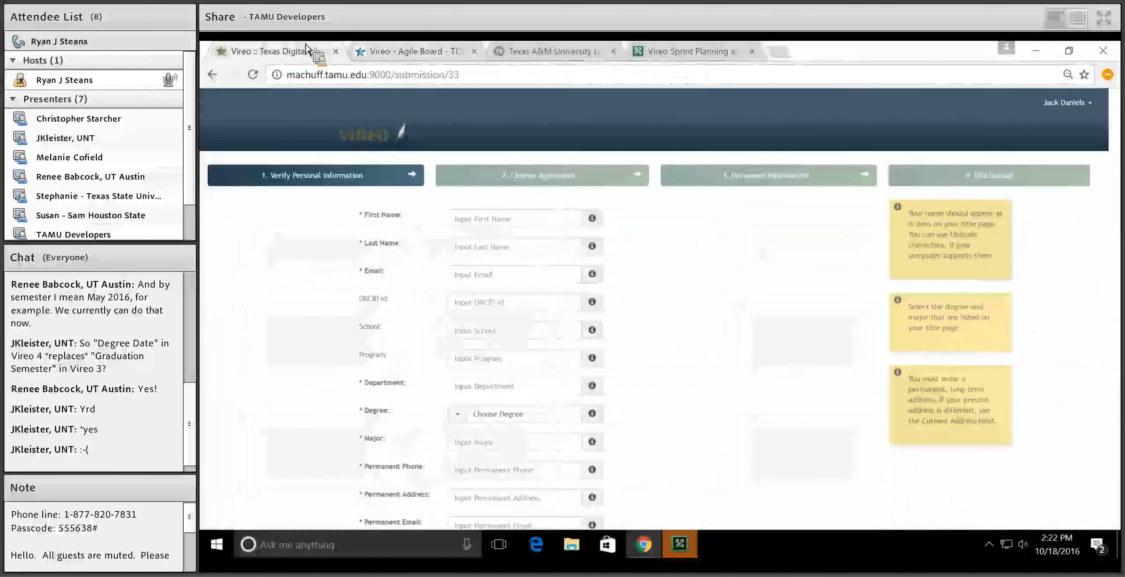
{"action": "left_click", "coordinate": [1071, 106]}
{"action": "left_click", "coordinate": [1038, 252]}
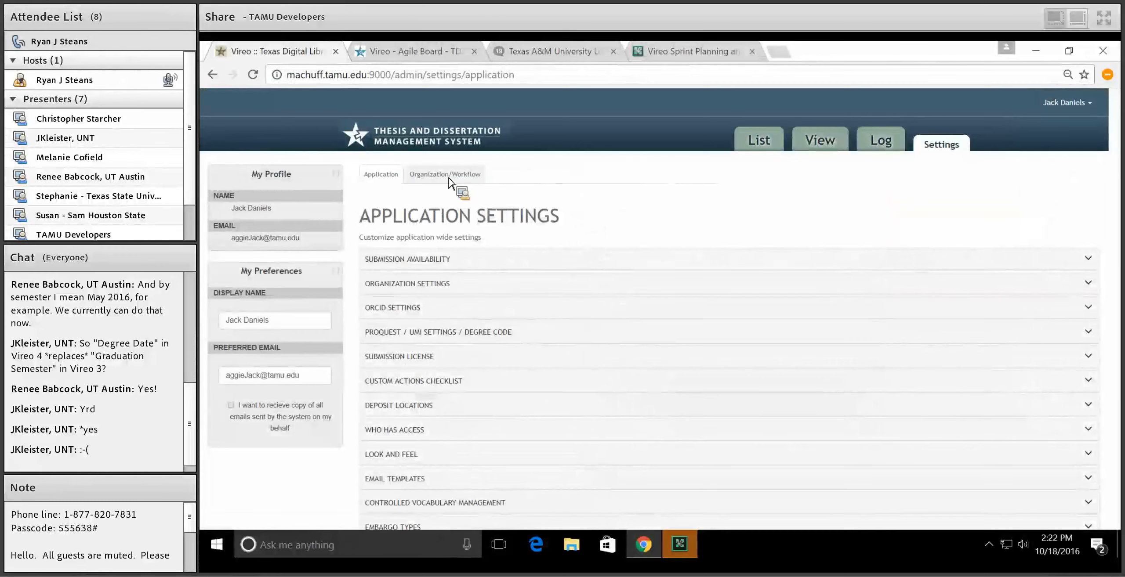
{"action": "scroll", "coordinate": [516, 315], "scroll_direction": "down", "scroll_amount": 3}
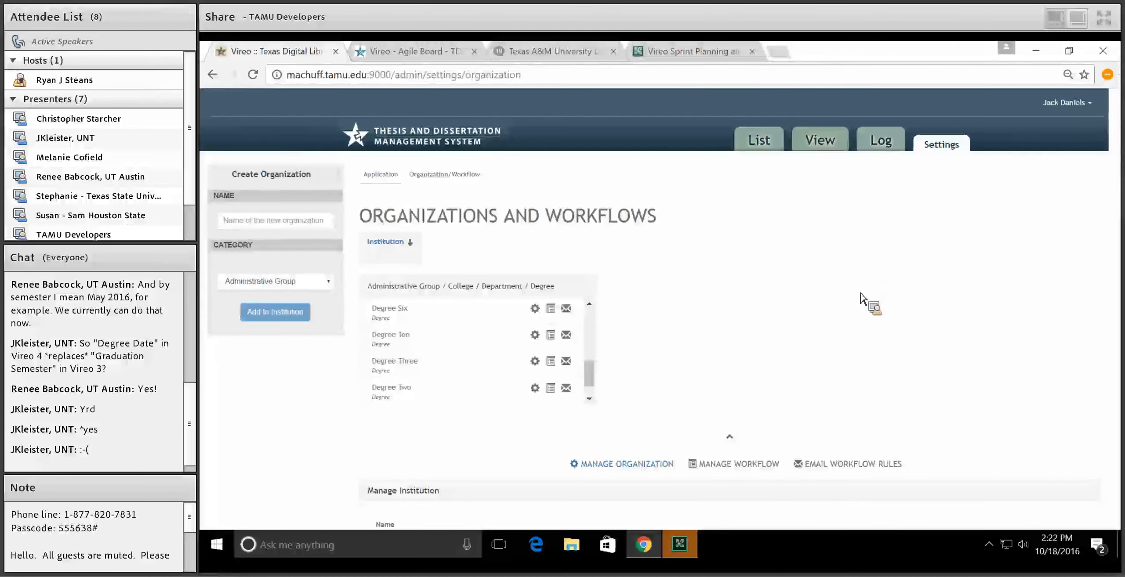
{"action": "key", "text": "F5"}
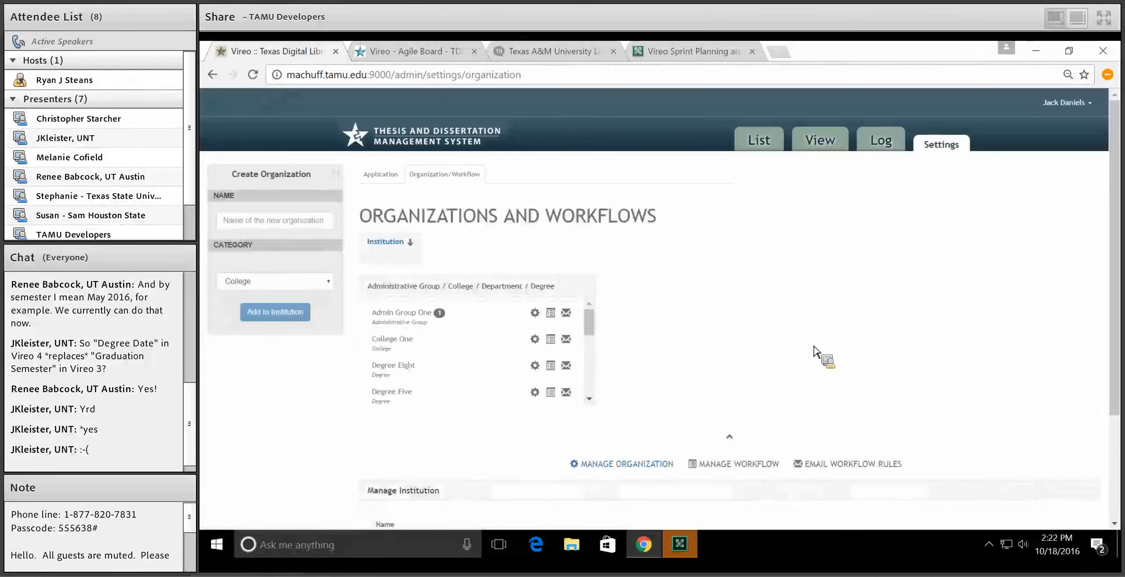
- Select Child One under Admin Group One and expand the Verify Personal Information step of its workflow
{"action": "left_click", "coordinate": [525, 325]}
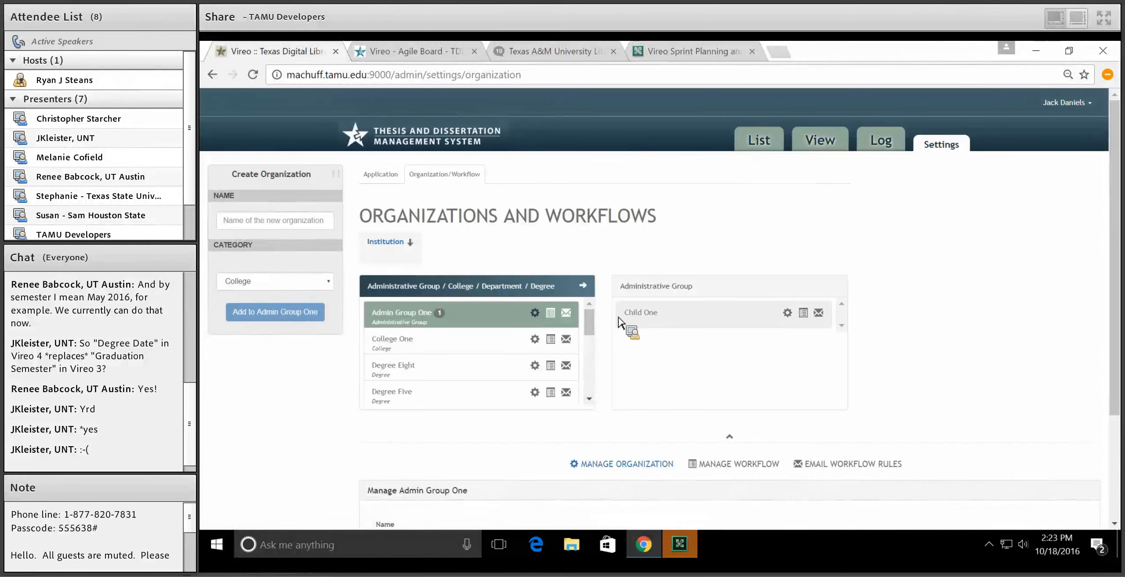
{"action": "left_click", "coordinate": [626, 323]}
{"action": "scroll", "coordinate": [825, 413], "scroll_direction": "down", "scroll_amount": 3}
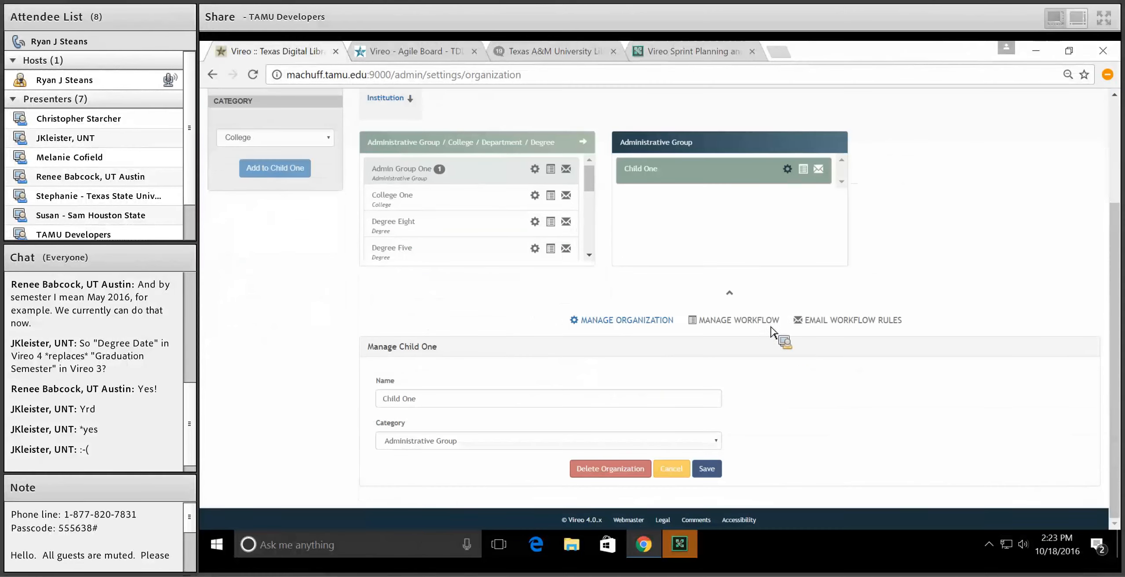
{"action": "left_click", "coordinate": [749, 325]}
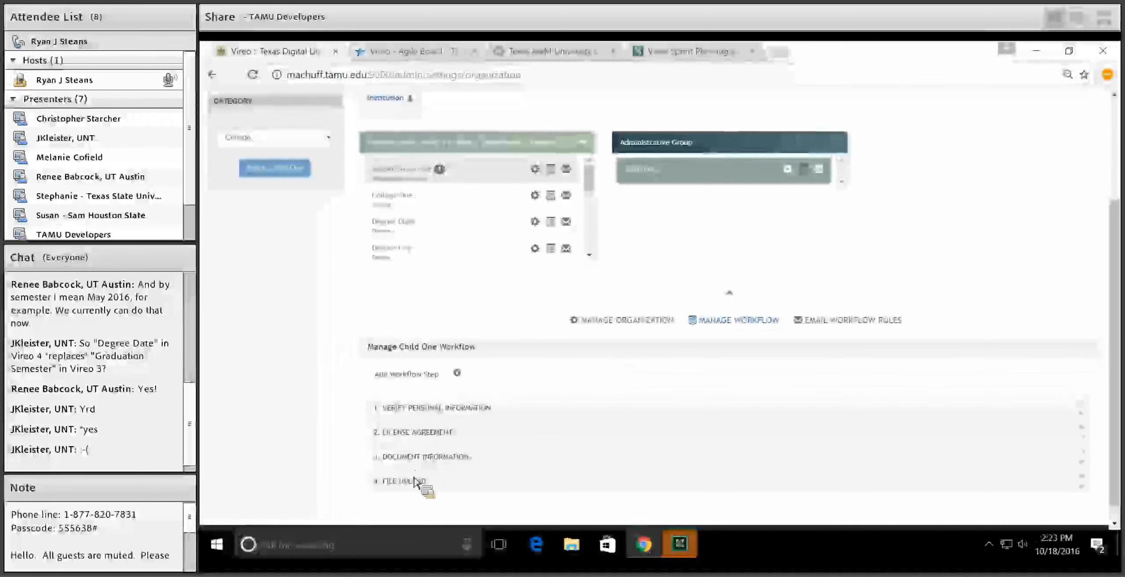
{"action": "left_click", "coordinate": [432, 410]}
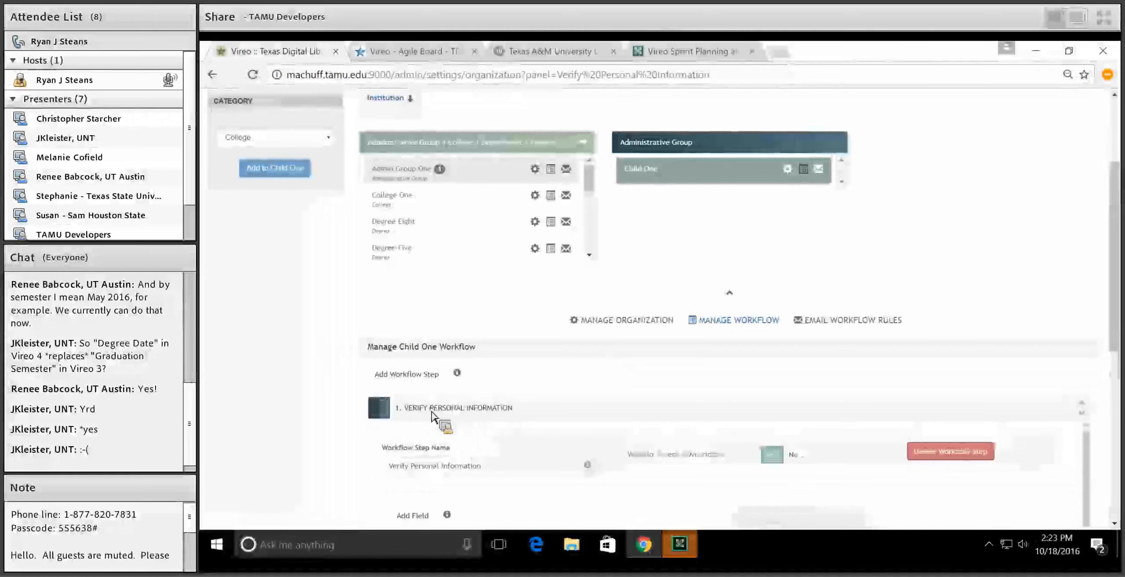
{"action": "scroll", "coordinate": [332, 422], "scroll_direction": "down", "scroll_amount": 5}
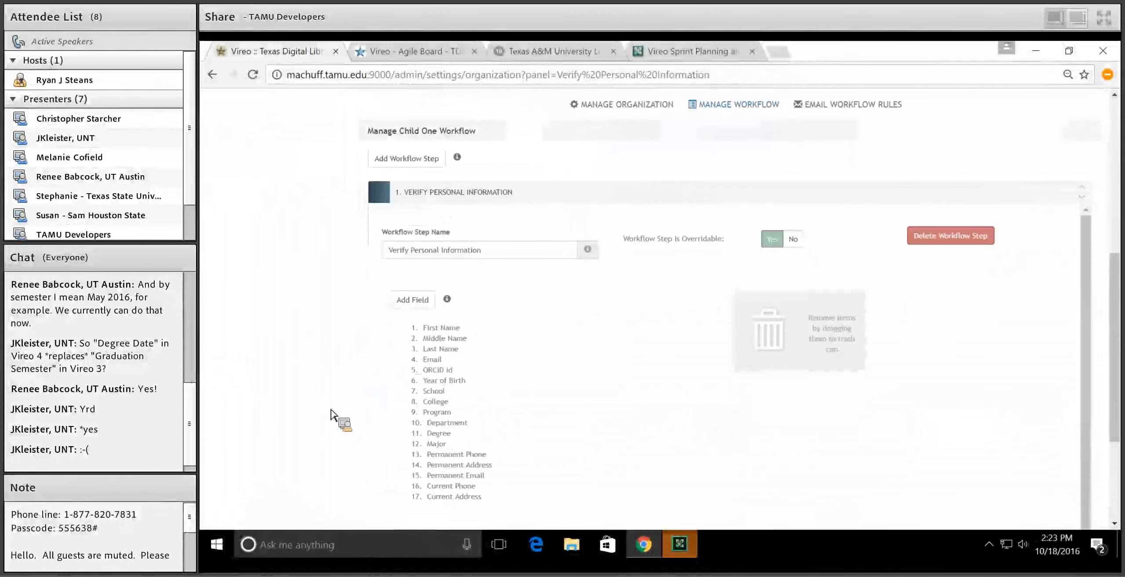
- Review the Middle Name field's Repeatable, Required and Disabled settings, closing the field editor without updating
{"action": "mouse_move", "coordinate": [449, 347]}
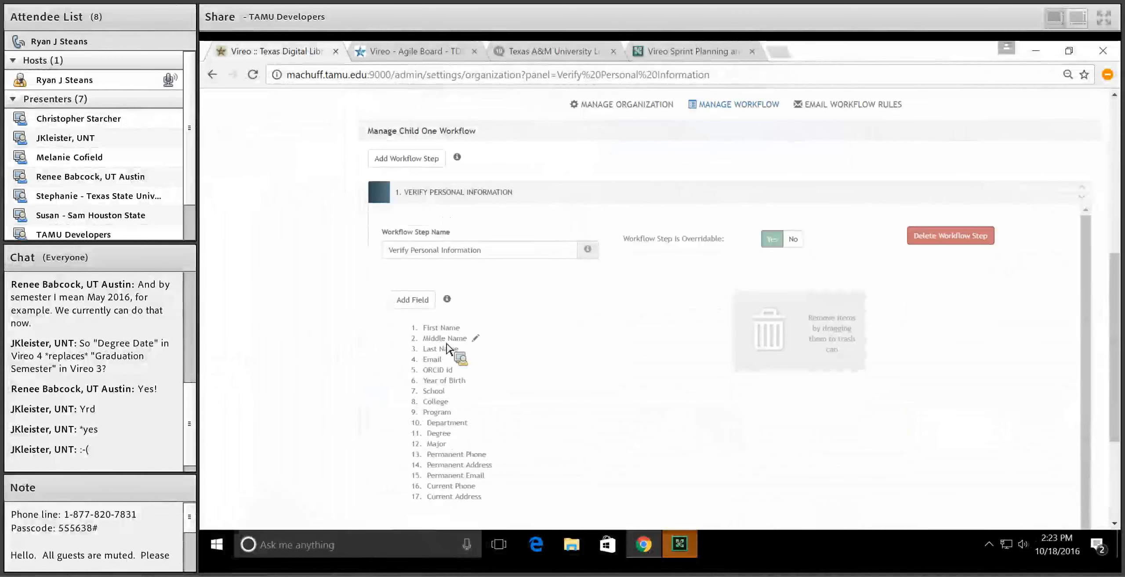
{"action": "left_click", "coordinate": [475, 338]}
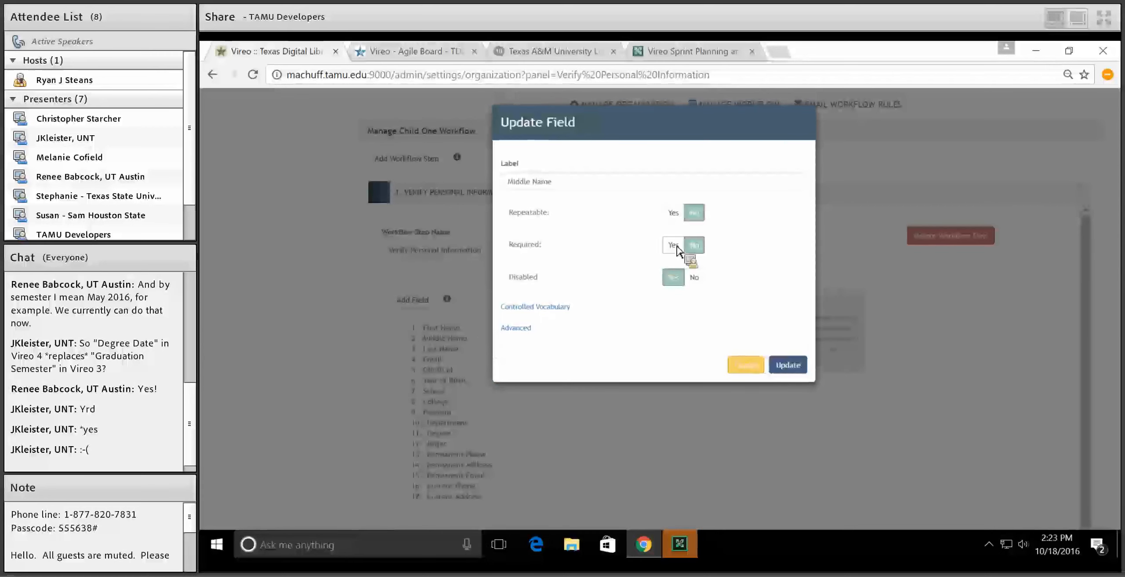
{"action": "left_click", "coordinate": [742, 373]}
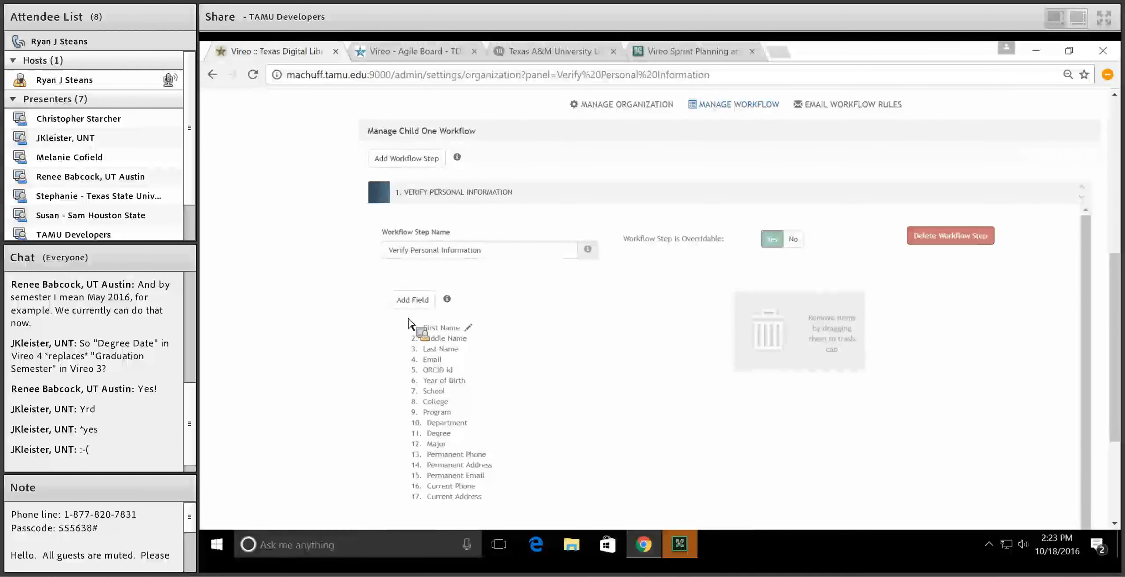
{"action": "left_click", "coordinate": [475, 338]}
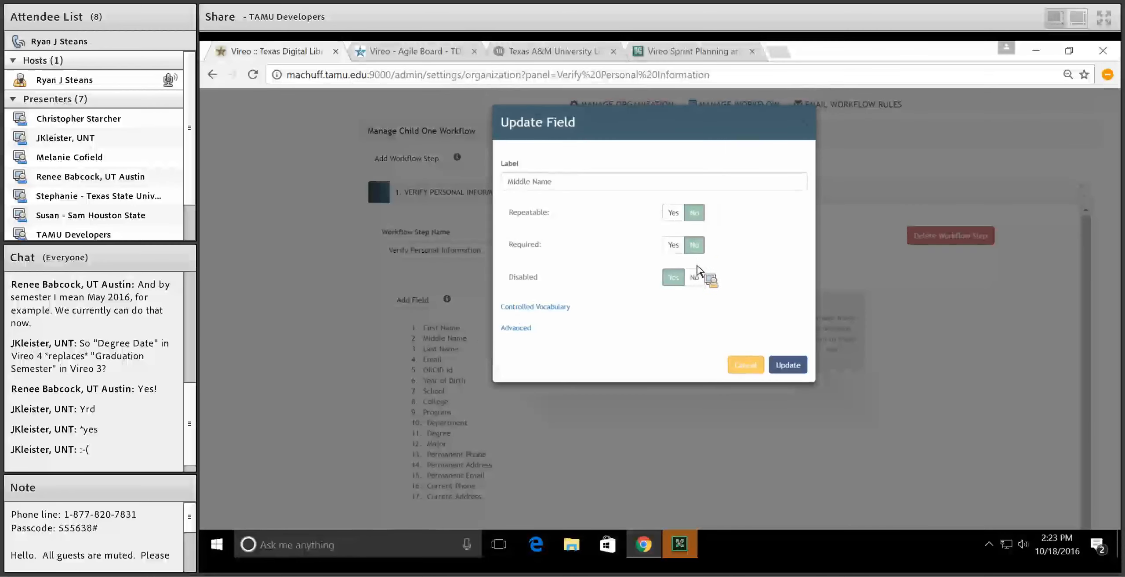
{"action": "left_click", "coordinate": [738, 369]}
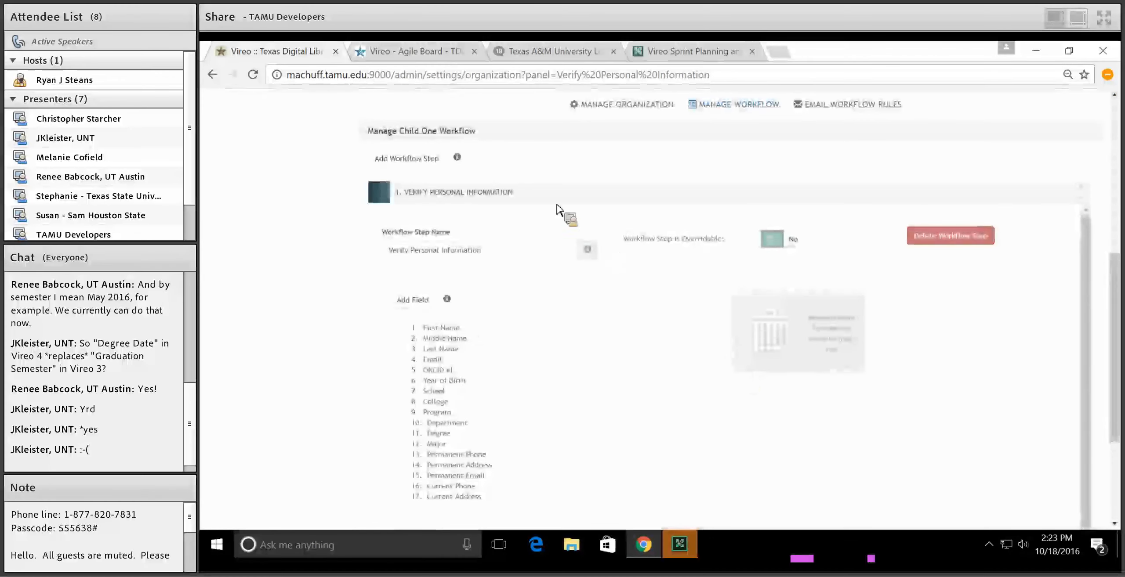
- Switch to Jira to read the Sprint 17 story on separating the advanced field-profile options, and return to Vireo
{"action": "left_click", "coordinate": [397, 49]}
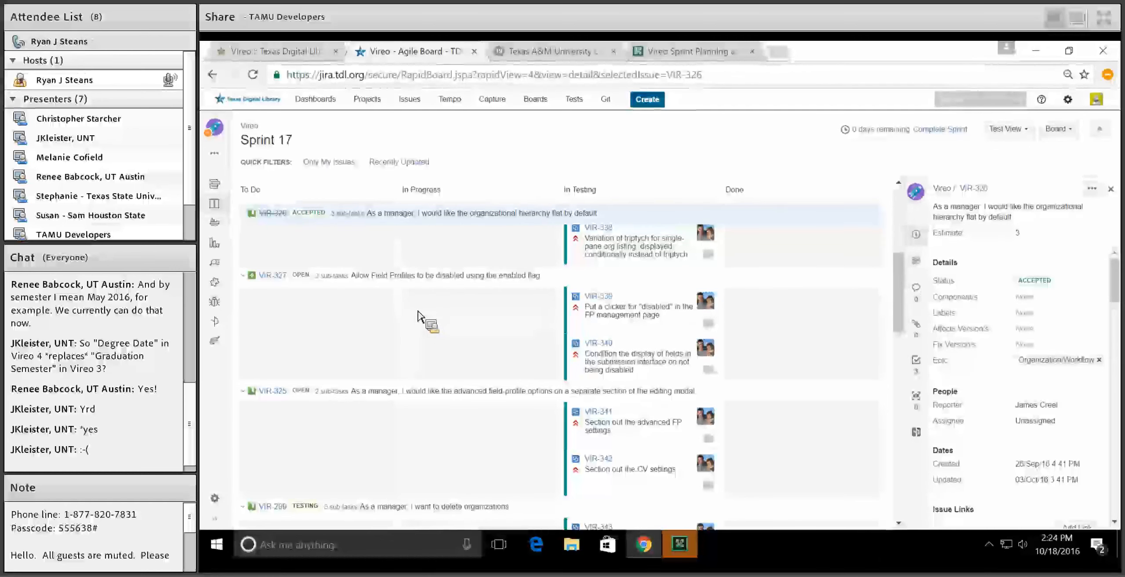
{"action": "scroll", "coordinate": [395, 375], "scroll_direction": "down", "scroll_amount": 3}
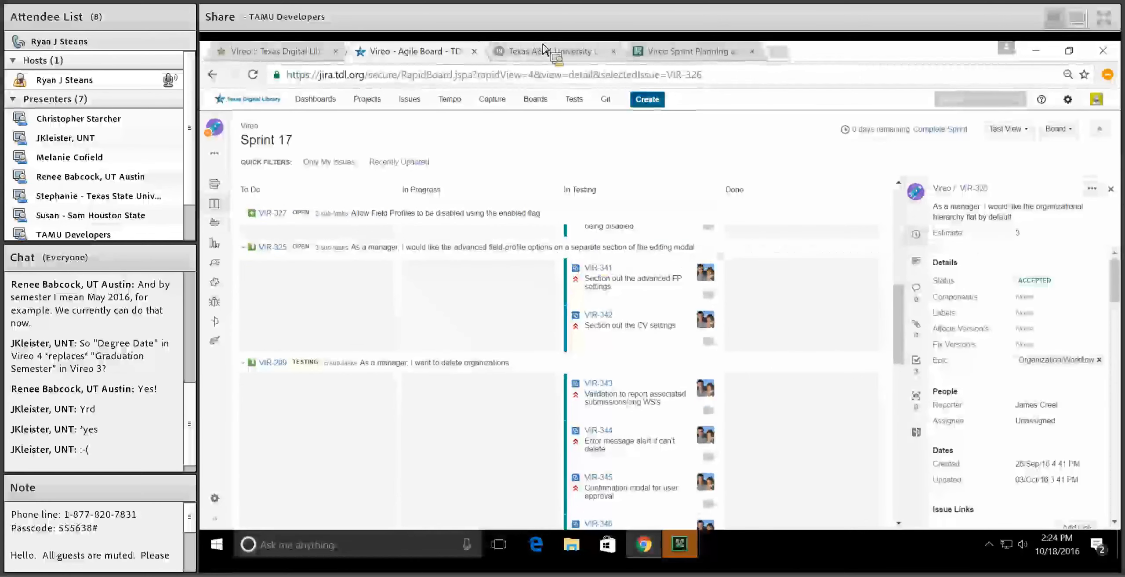
{"action": "left_click", "coordinate": [285, 51]}
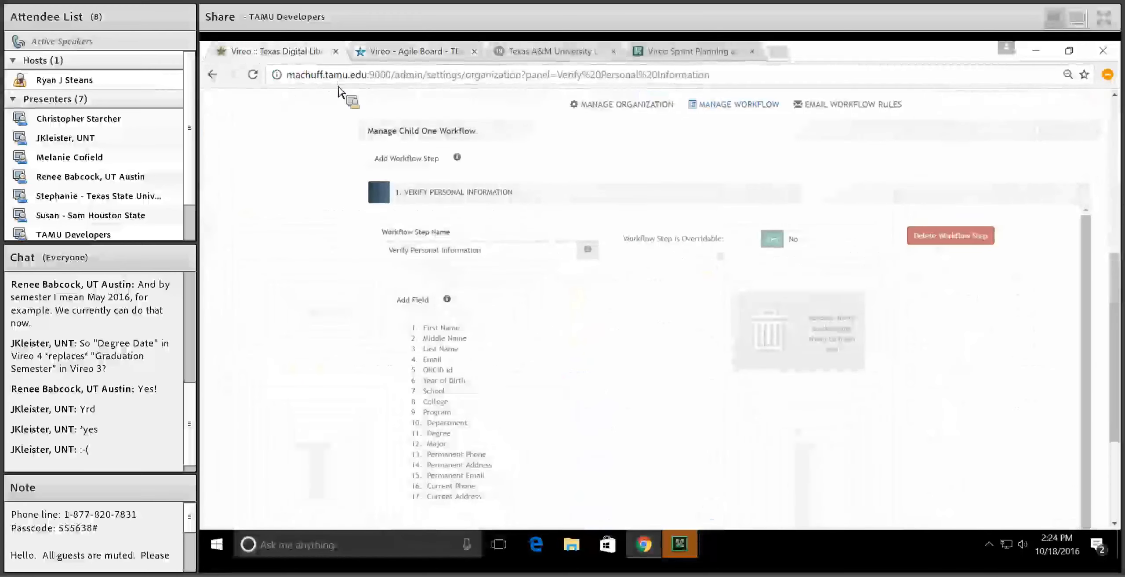
- Examine the Middle Name field's advanced options, including Metadata Key, the Input Type choices, Help and Overridable
{"action": "left_click", "coordinate": [475, 339]}
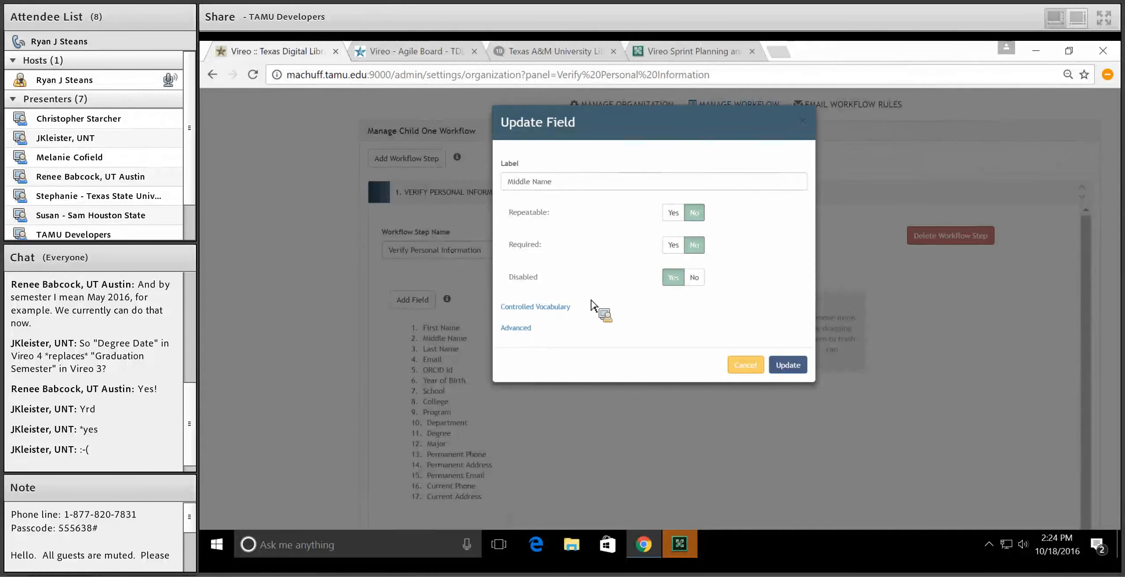
{"action": "left_click", "coordinate": [529, 328]}
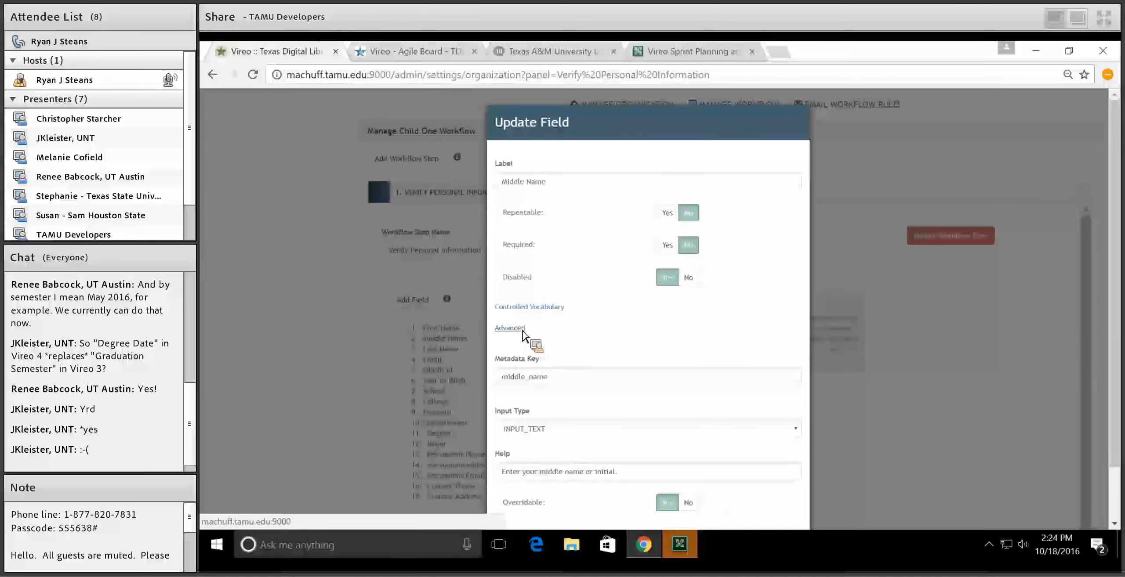
{"action": "scroll", "coordinate": [529, 330], "scroll_direction": "down", "scroll_amount": 2}
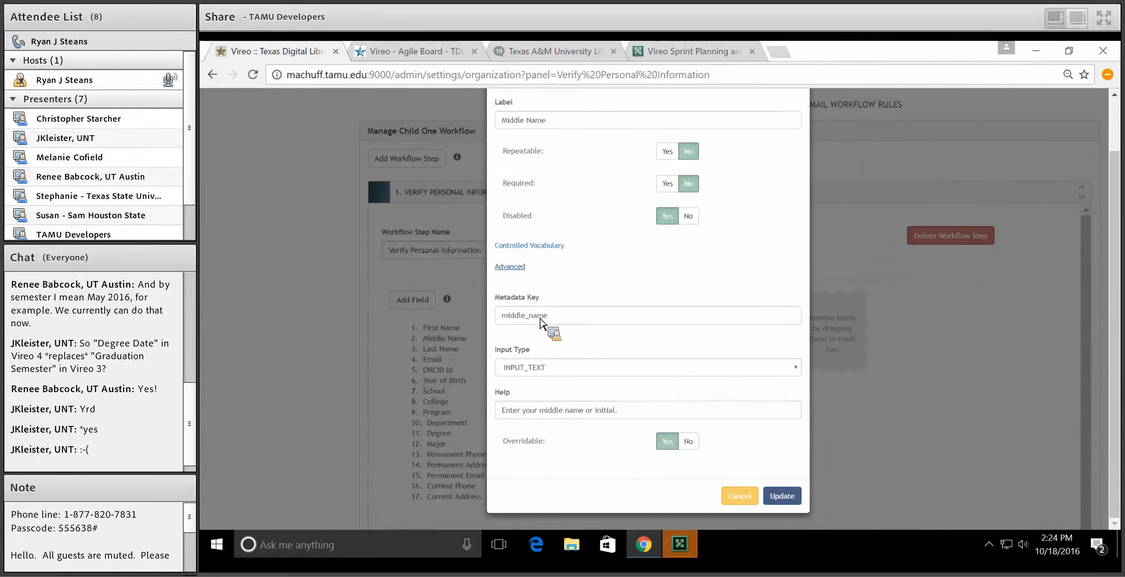
{"action": "left_click", "coordinate": [518, 370]}
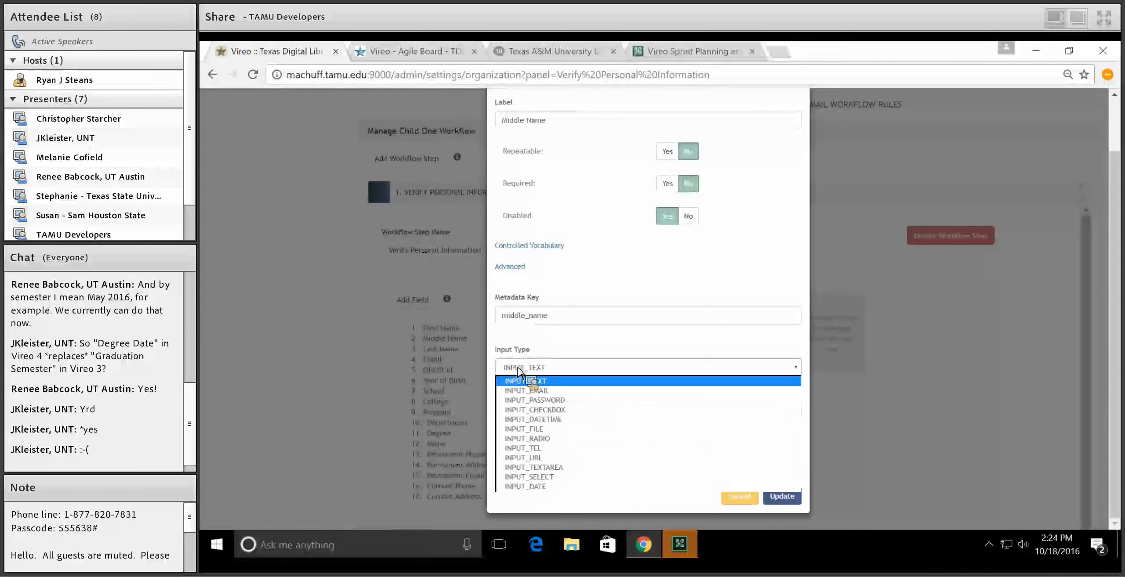
{"action": "left_click", "coordinate": [518, 370]}
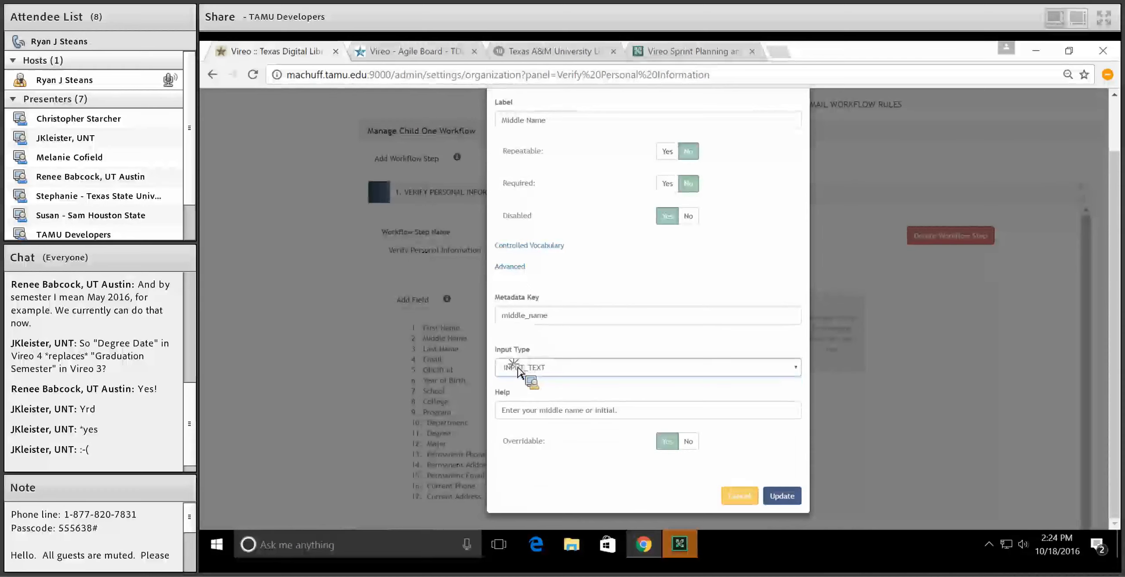
{"action": "left_click", "coordinate": [515, 416]}
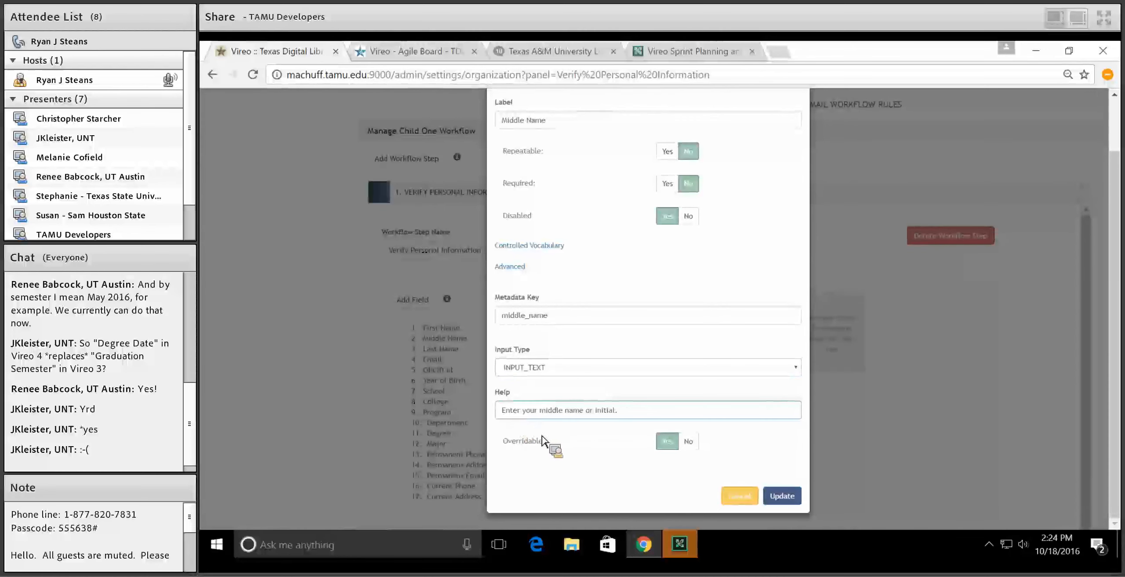
{"action": "left_click", "coordinate": [563, 448]}
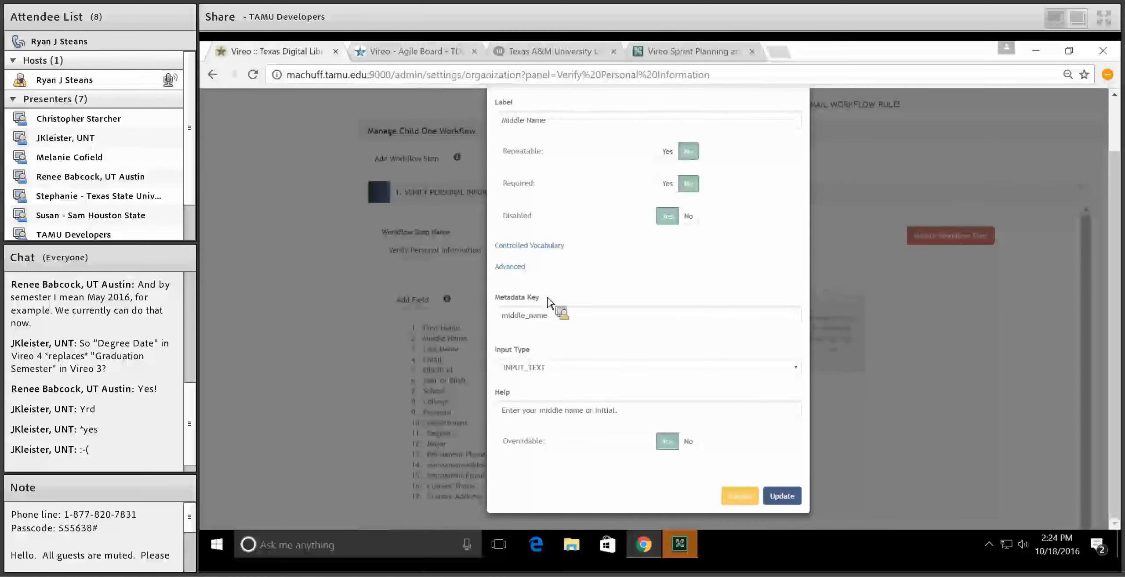
{"action": "scroll", "coordinate": [551, 298], "scroll_direction": "up", "scroll_amount": 2}
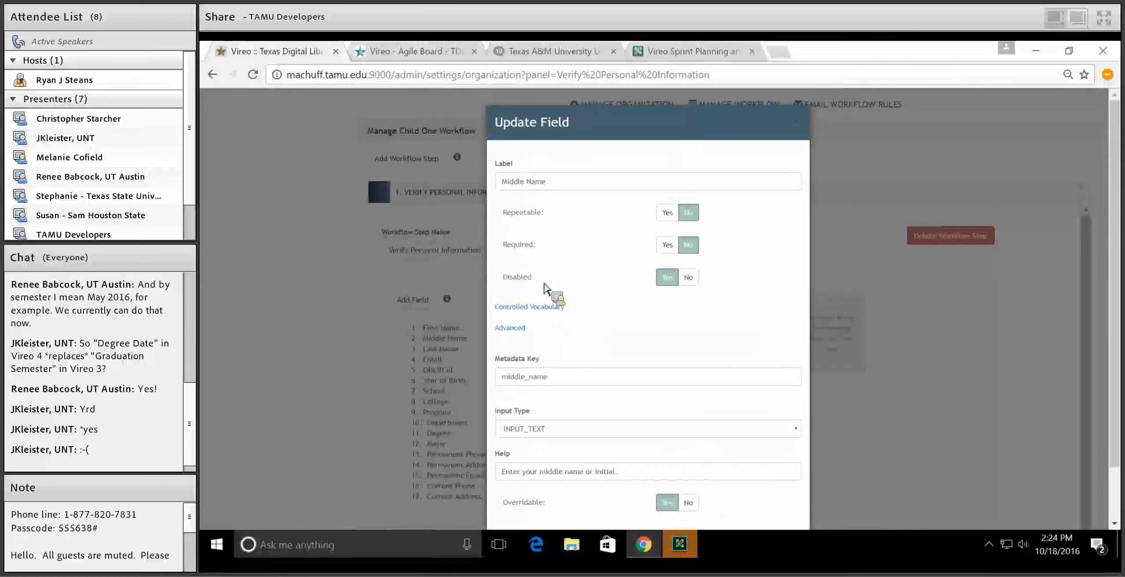
- Collapse the advanced options, view the Controlled Vocabulary choices for Middle Name, and close the editor without updating
{"action": "left_click", "coordinate": [518, 326]}
{"action": "left_click", "coordinate": [532, 308]}
{"action": "left_click", "coordinate": [528, 347]}
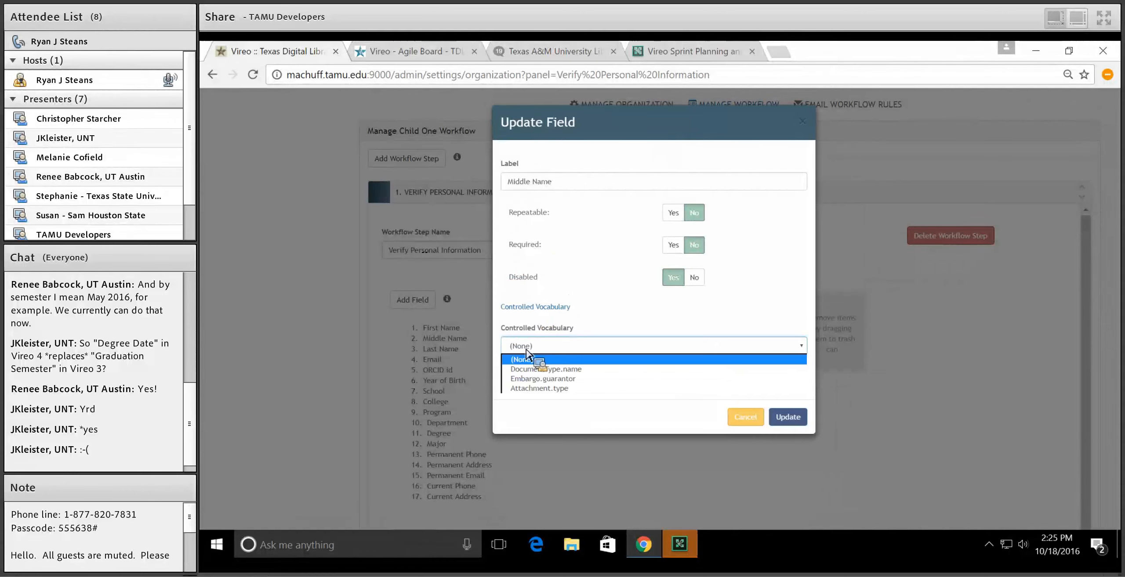
{"action": "left_click", "coordinate": [526, 351]}
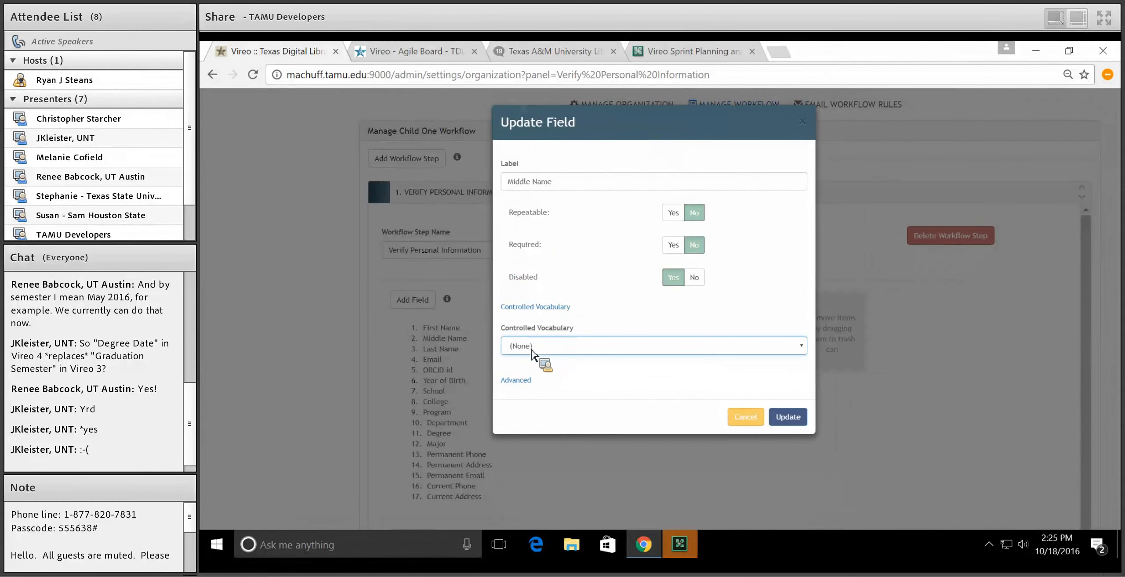
{"action": "left_click", "coordinate": [539, 314]}
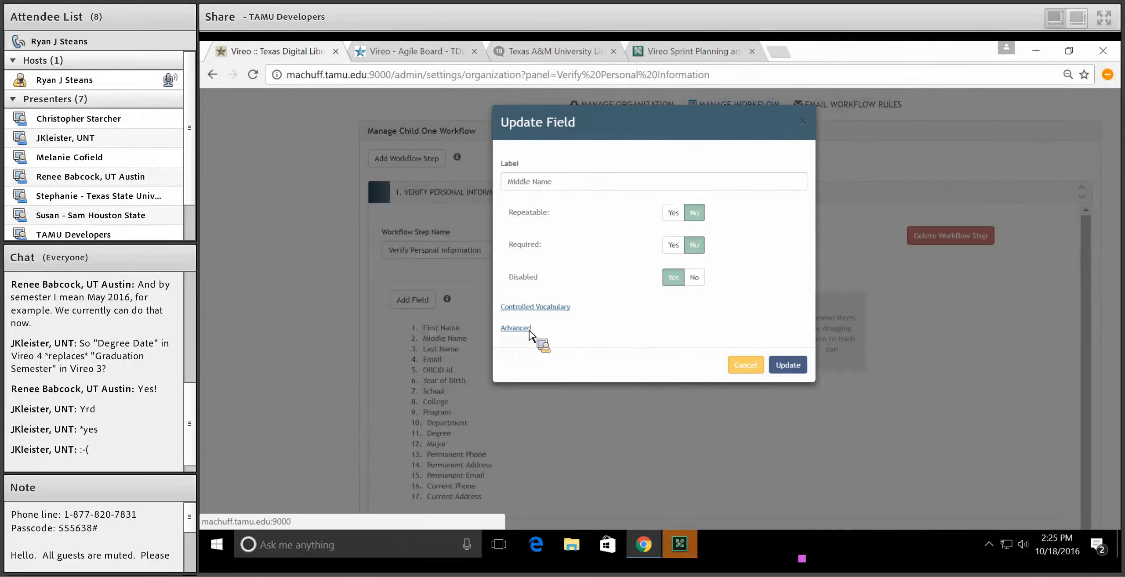
{"action": "left_click", "coordinate": [529, 329]}
{"action": "left_click", "coordinate": [529, 329]}
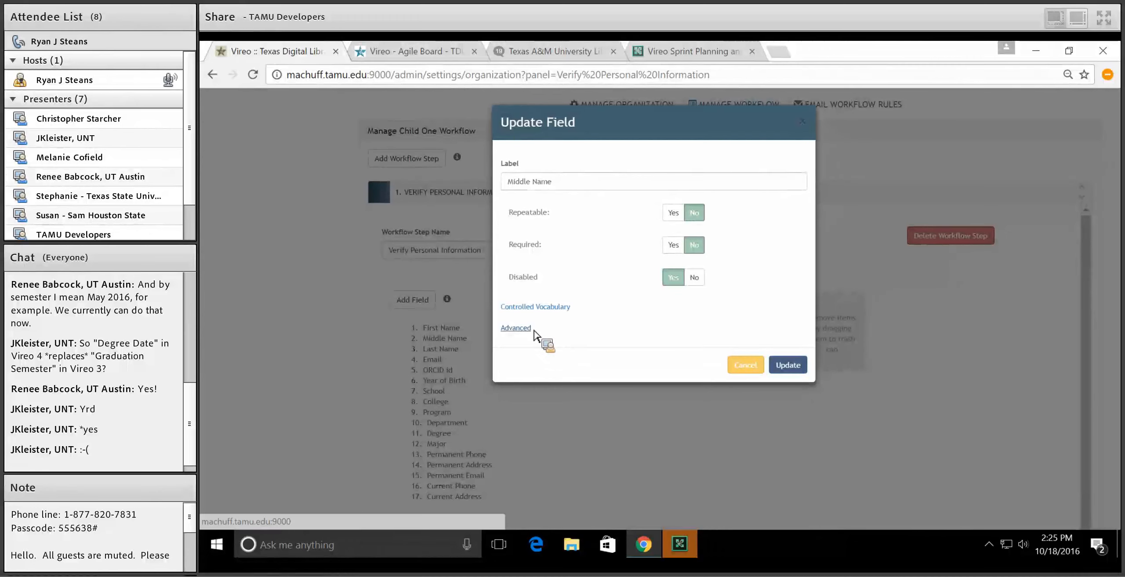
{"action": "left_click", "coordinate": [744, 373]}
- Inspect the advanced options offered when adding a new field, cancel the new field, and switch to the Sprint 17 board in Jira
{"action": "left_click", "coordinate": [428, 296]}
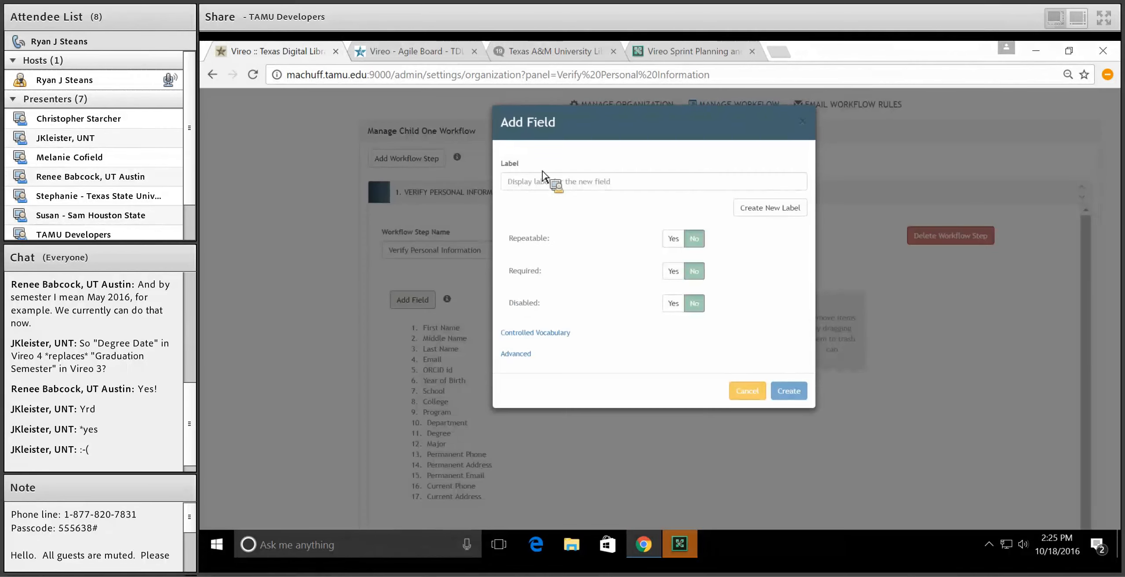
{"action": "left_click", "coordinate": [545, 179]}
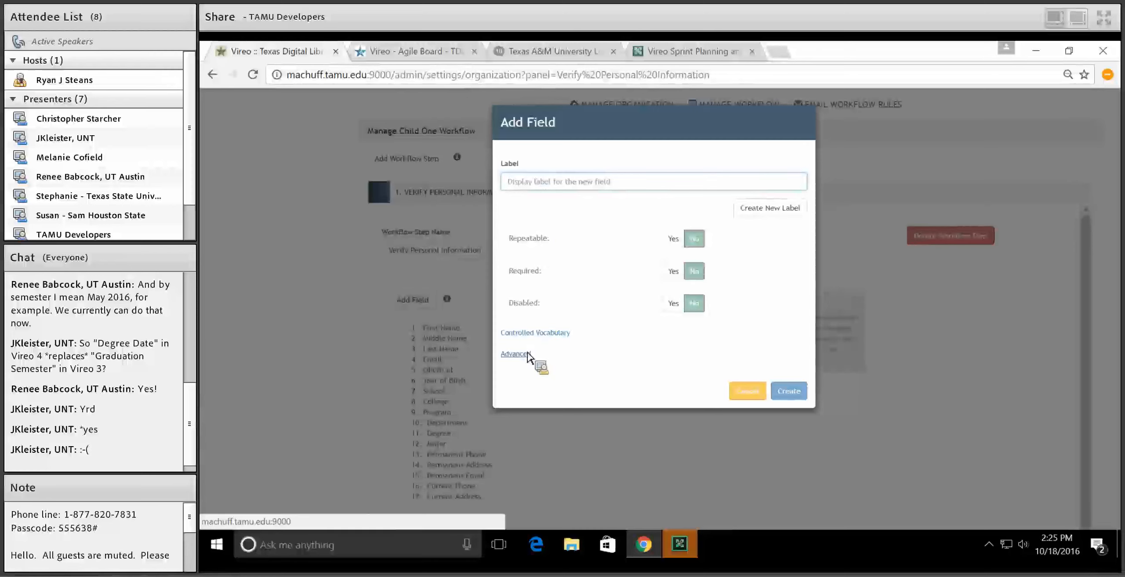
{"action": "left_click", "coordinate": [514, 354]}
{"action": "scroll", "coordinate": [529, 358], "scroll_direction": "down", "scroll_amount": 2}
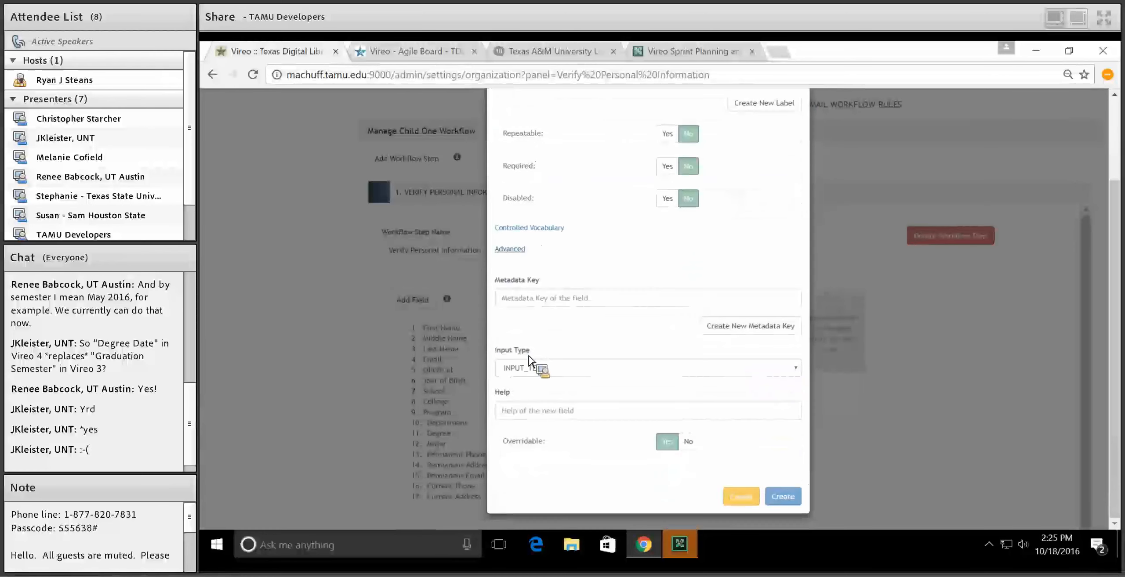
{"action": "left_click", "coordinate": [734, 501]}
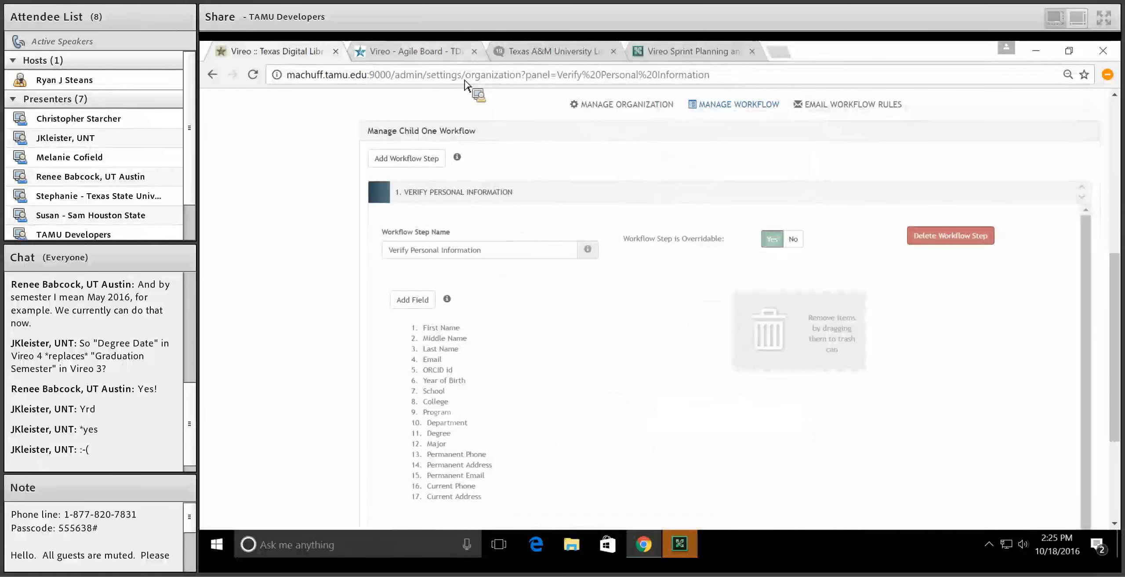
{"action": "left_click", "coordinate": [412, 48]}
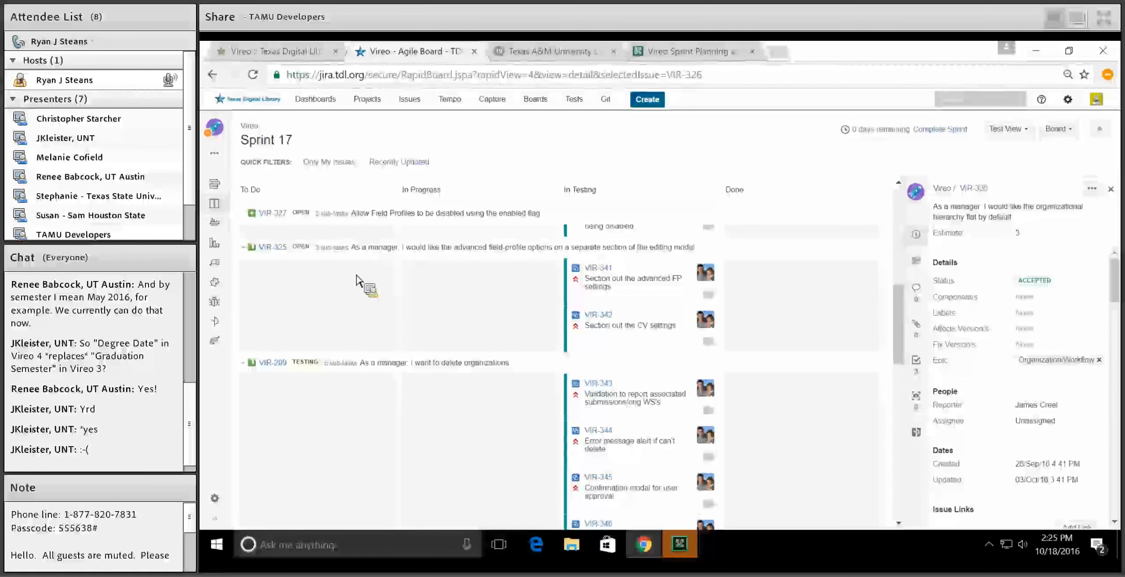
- Read the Sprint 17 story on deleting organizations in Jira, then return to Vireo and collapse Child One's Verify Personal Information step
{"action": "scroll", "coordinate": [358, 280], "scroll_direction": "down", "scroll_amount": 2}
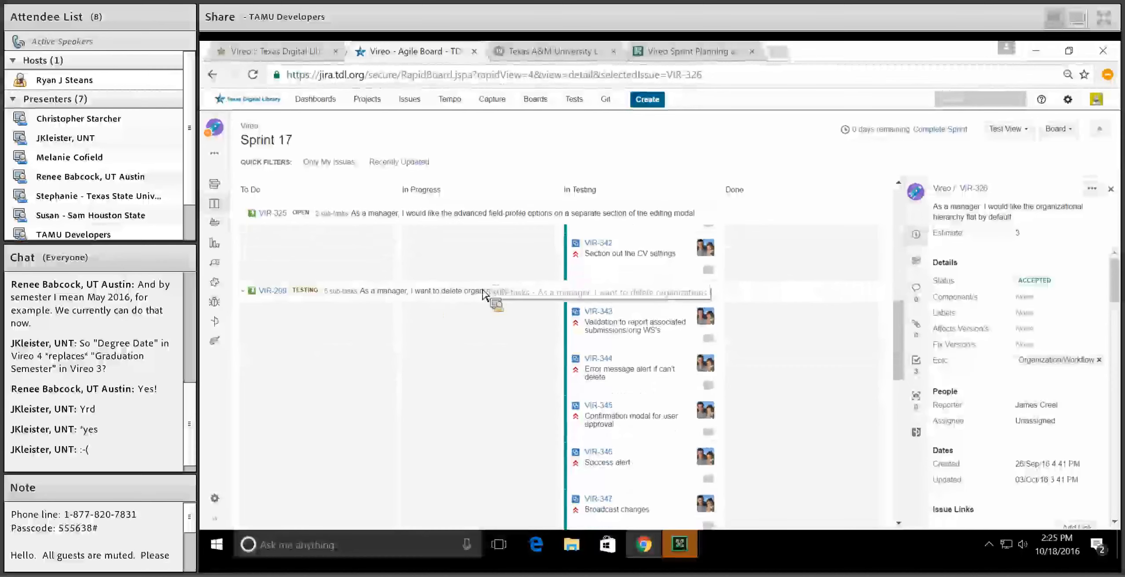
{"action": "left_click", "coordinate": [256, 48]}
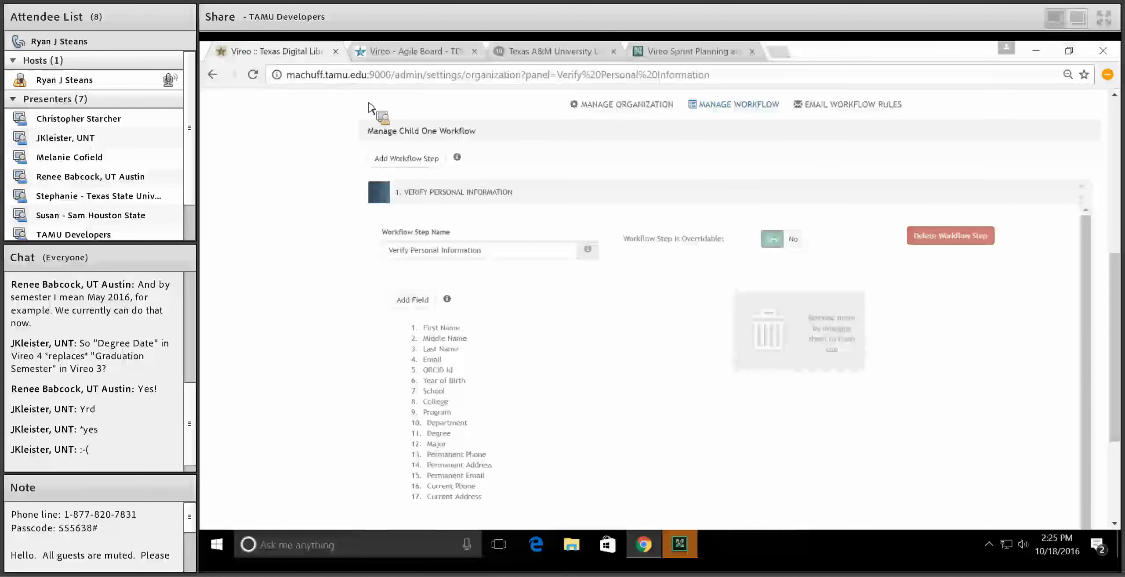
{"action": "left_click", "coordinate": [444, 199]}
{"action": "scroll", "coordinate": [444, 204], "scroll_direction": "up", "scroll_amount": 4}
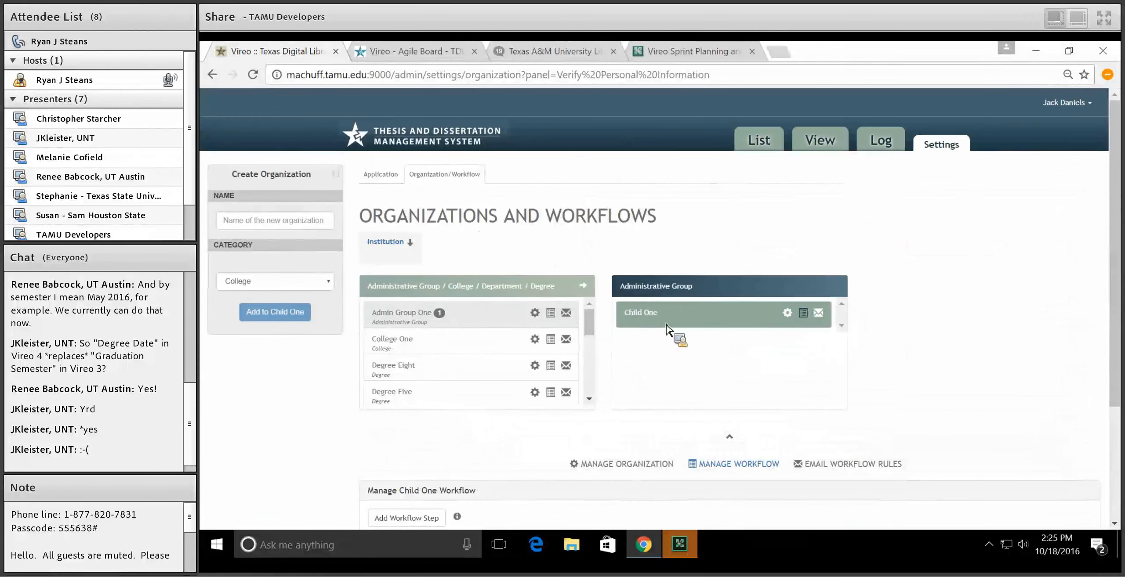
{"action": "scroll", "coordinate": [928, 341], "scroll_direction": "down", "scroll_amount": 3}
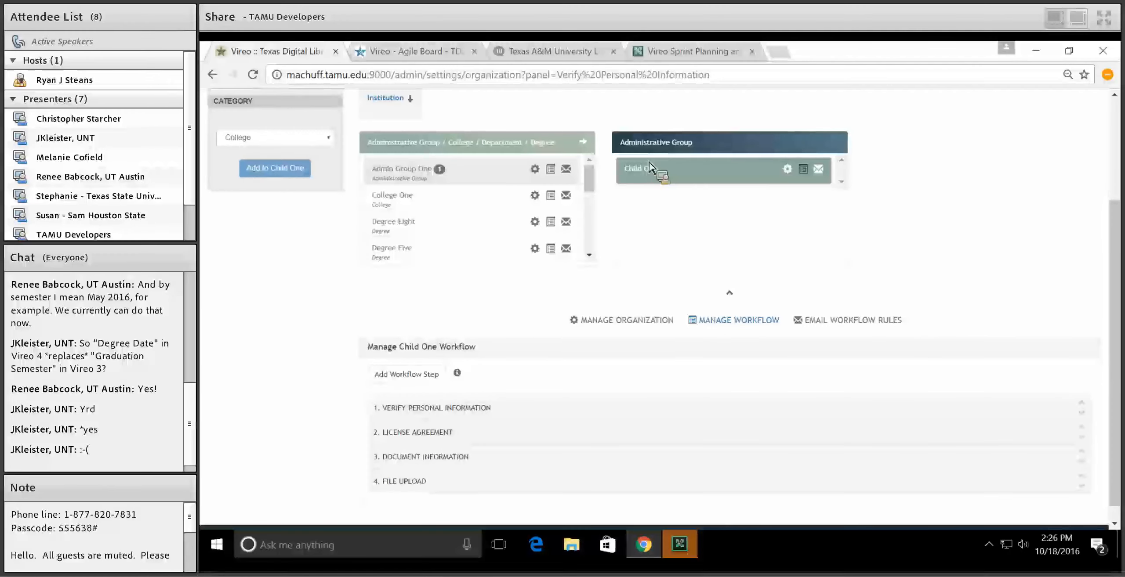
- Try to delete the Child One organization from its organization settings, and close the deletion dialog
{"action": "left_click", "coordinate": [618, 324]}
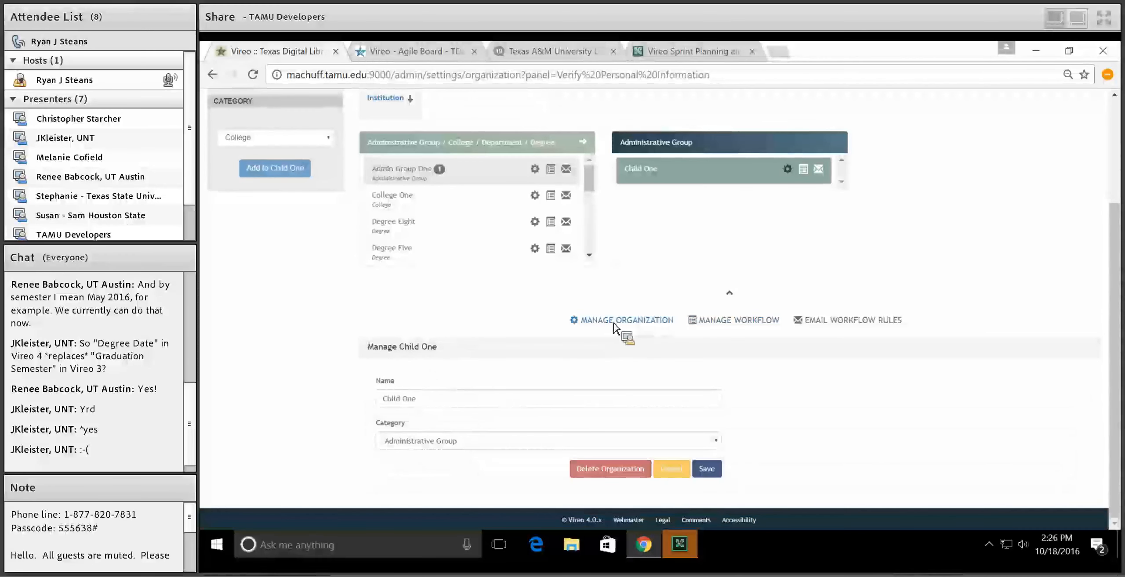
{"action": "left_click", "coordinate": [708, 325]}
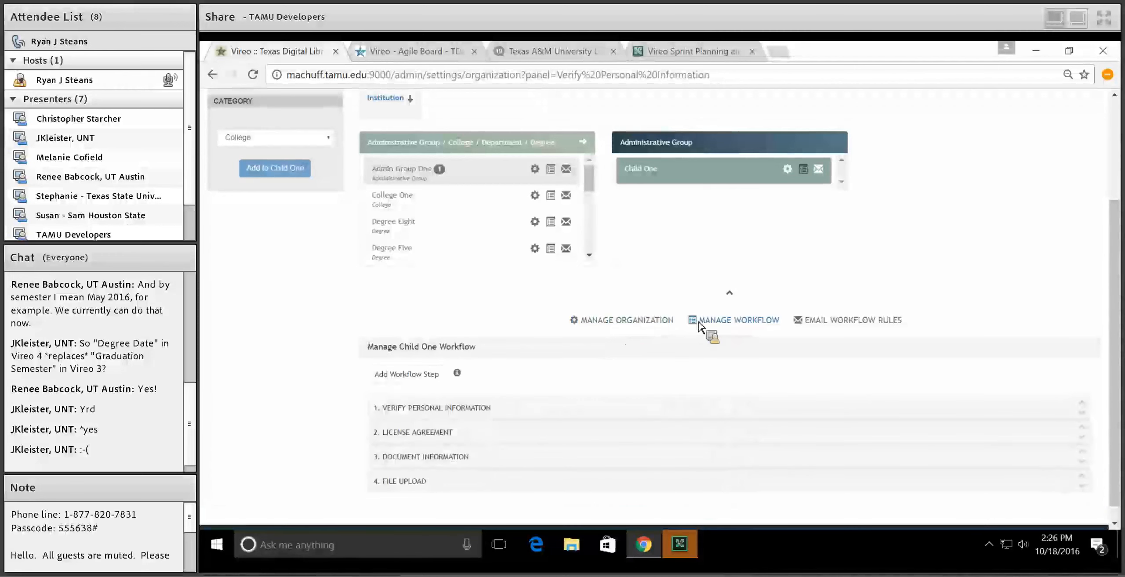
{"action": "left_click", "coordinate": [613, 324]}
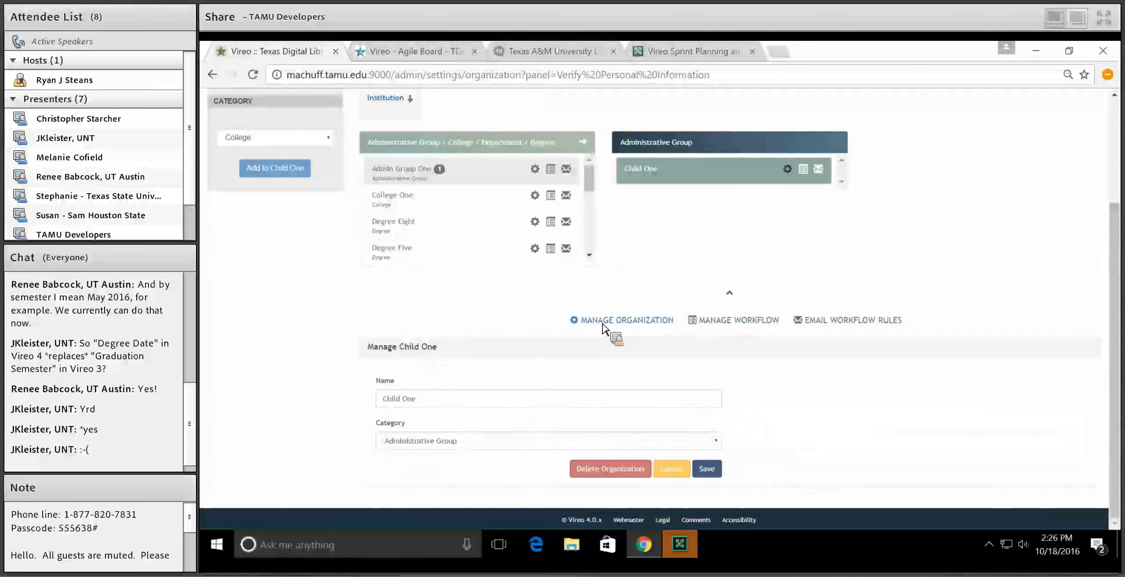
{"action": "left_click", "coordinate": [611, 470]}
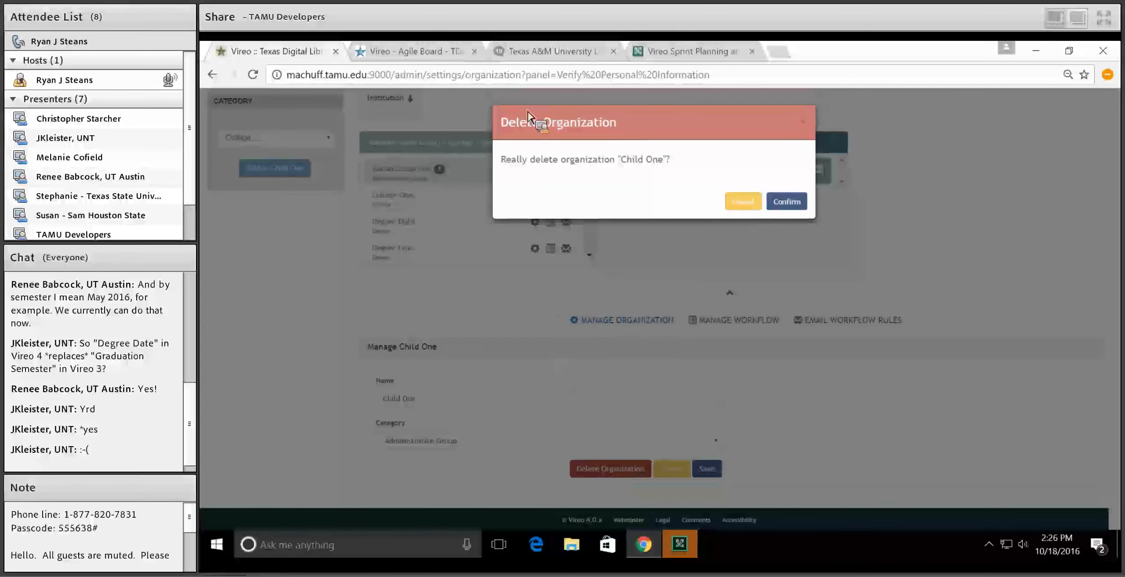
{"action": "left_click", "coordinate": [787, 202]}
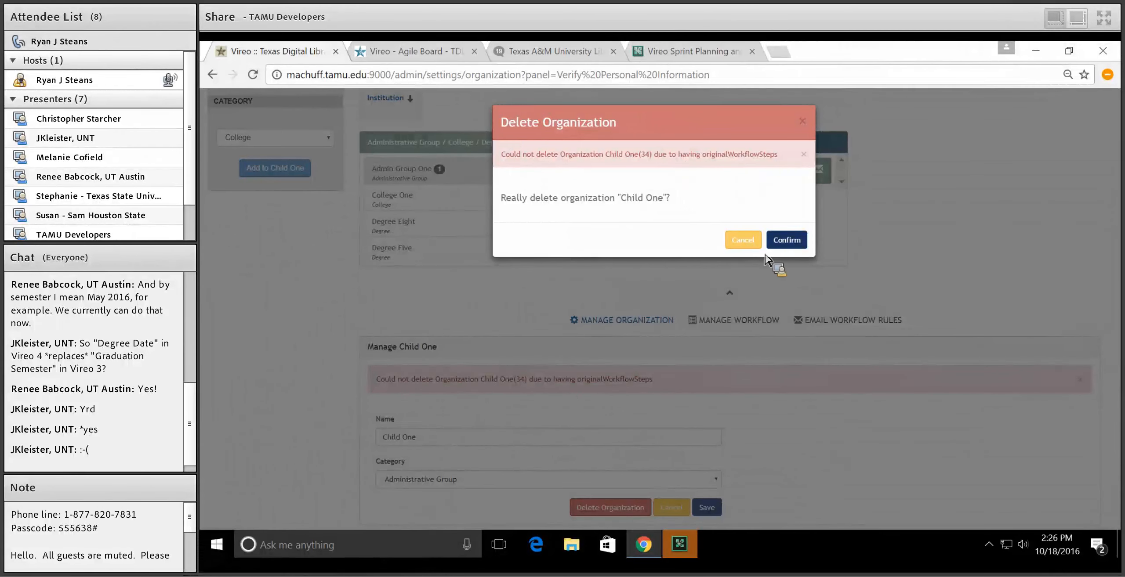
{"action": "left_click", "coordinate": [775, 241]}
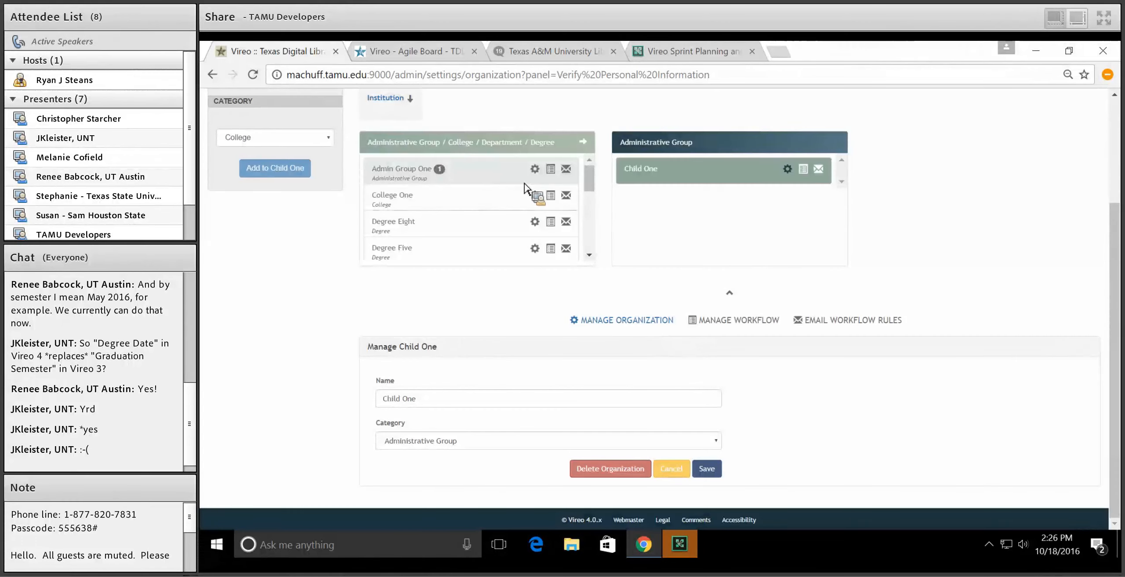
- Create an organization named Child Two with the category Program under Admin Group One
{"action": "left_click", "coordinate": [488, 174]}
{"action": "scroll", "coordinate": [275, 160], "scroll_direction": "up", "scroll_amount": 3}
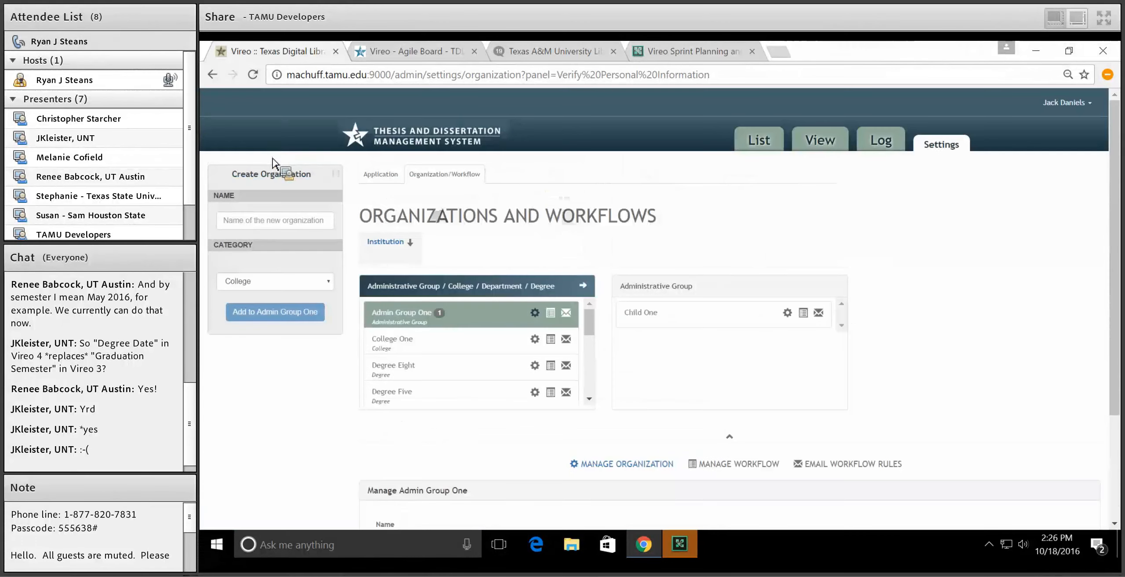
{"action": "left_click", "coordinate": [271, 225]}
{"action": "type", "text": "Child Two"}
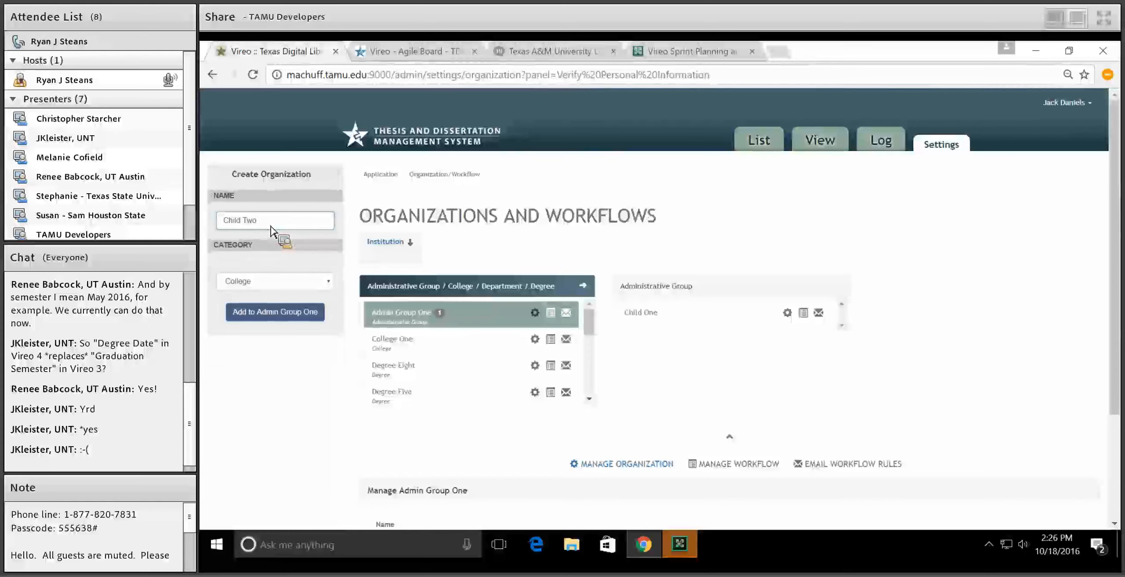
{"action": "left_click", "coordinate": [250, 284]}
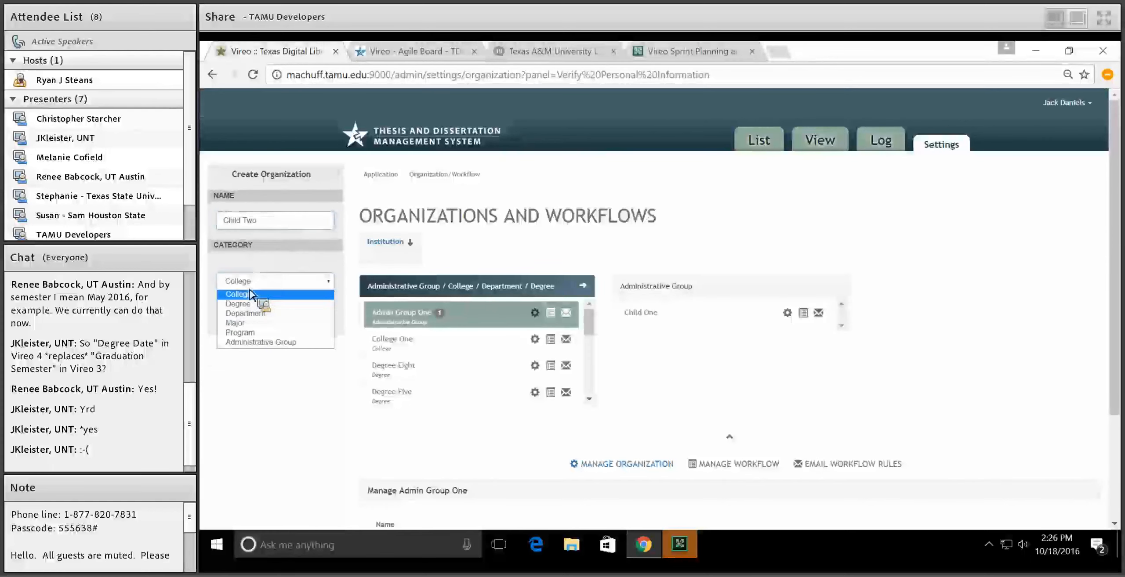
{"action": "left_click", "coordinate": [254, 333]}
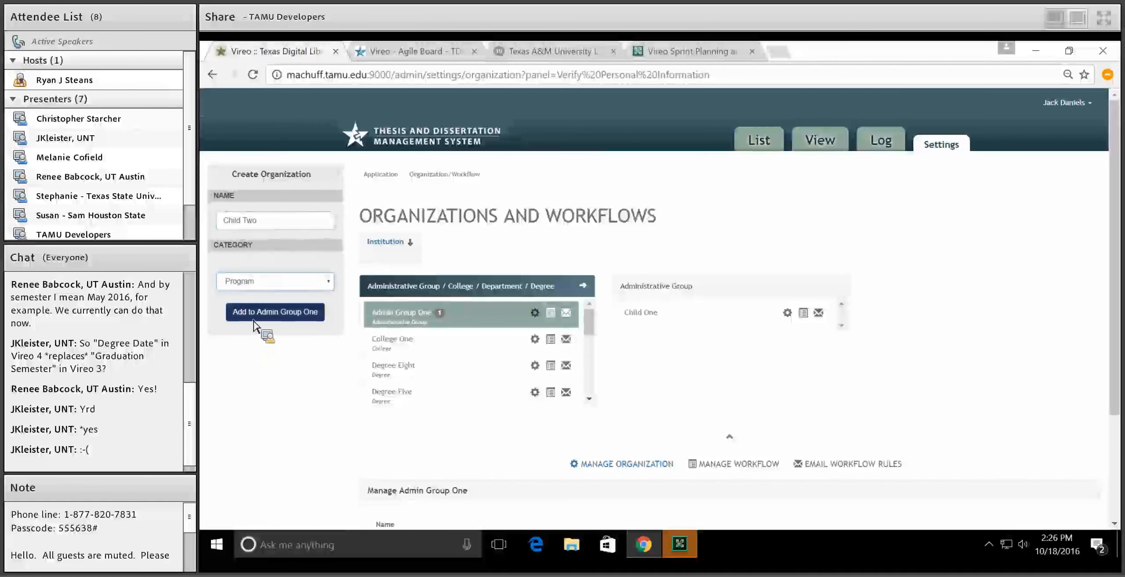
{"action": "left_click", "coordinate": [255, 324]}
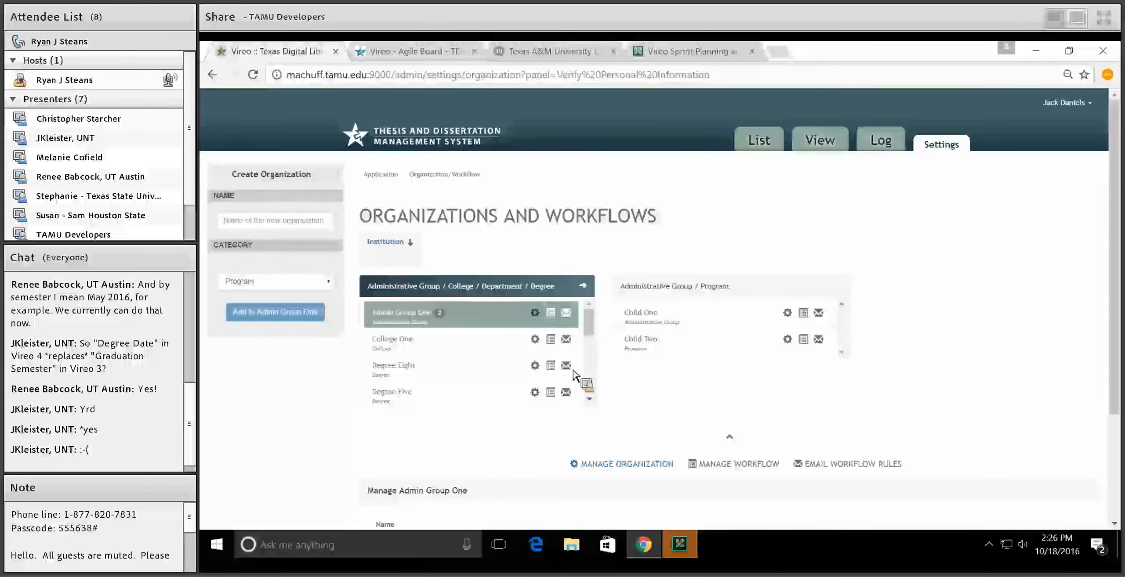
- Delete the Child Two organization from Admin Group One and confirm the deletion
{"action": "left_click", "coordinate": [650, 350]}
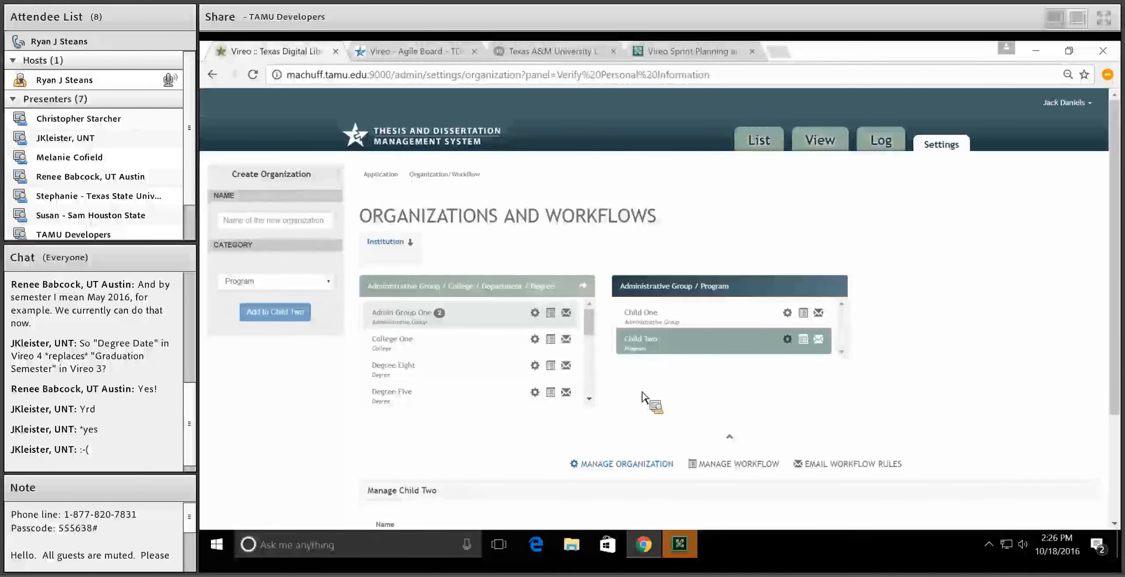
{"action": "scroll", "coordinate": [623, 413], "scroll_direction": "down", "scroll_amount": 3}
{"action": "left_click", "coordinate": [606, 469]}
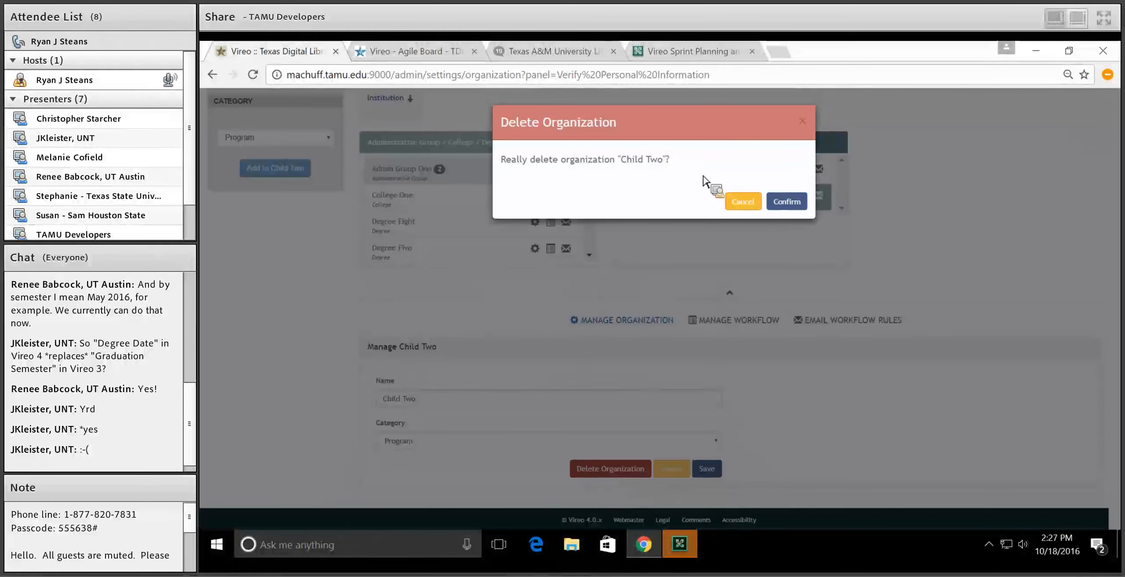
{"action": "left_click", "coordinate": [786, 201]}
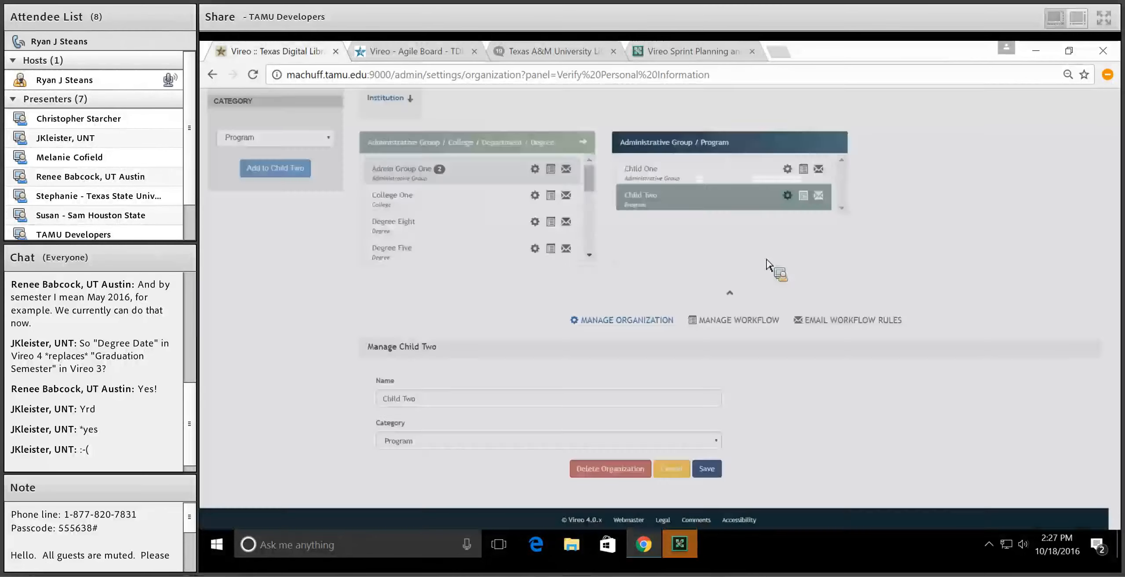
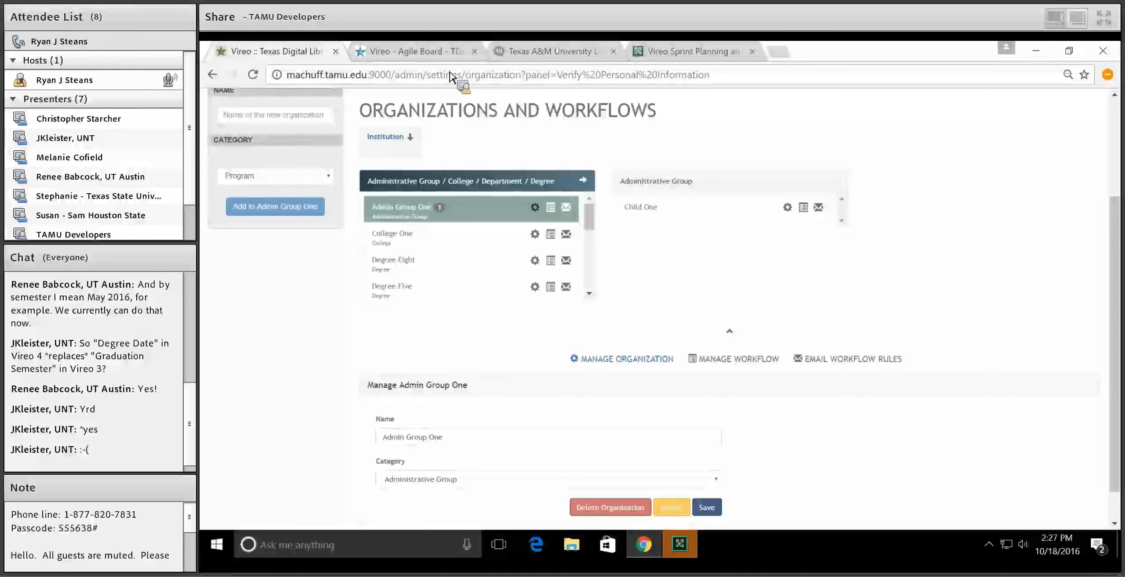
- Reload the Organizations and Workflows page to check the organization list after the deletion
{"action": "scroll", "coordinate": [451, 77], "scroll_direction": "down", "scroll_amount": 2}
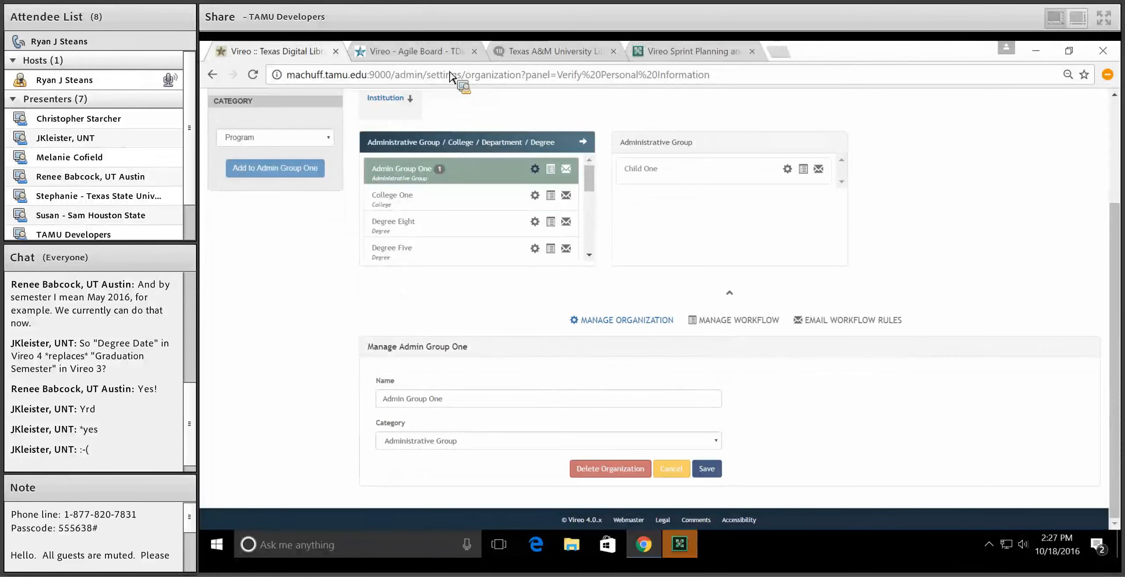
{"action": "key", "text": "F5"}
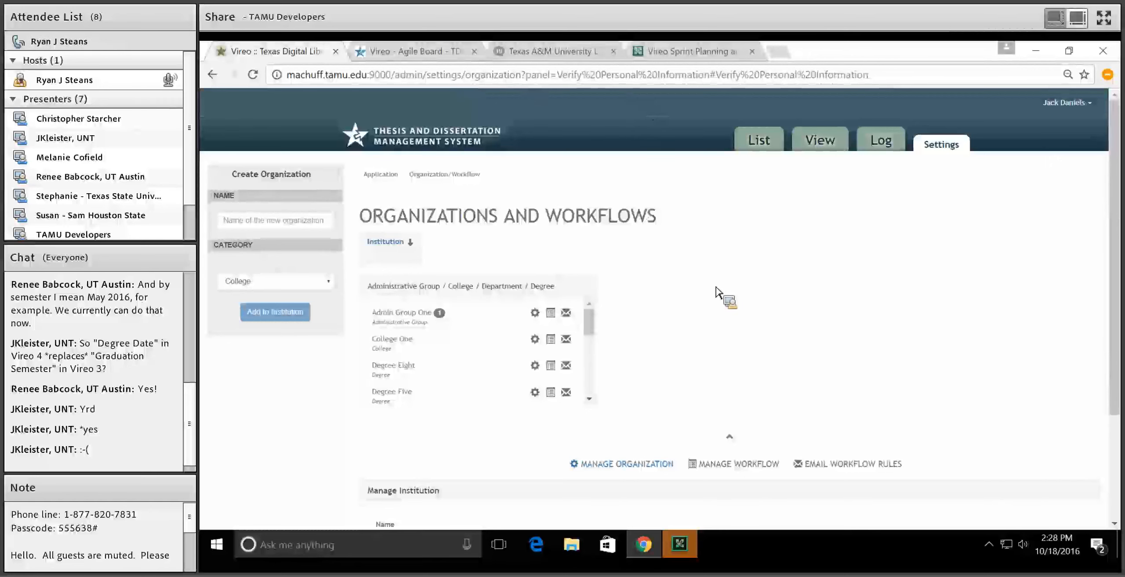
{"action": "scroll", "coordinate": [716, 293], "scroll_direction": "down", "scroll_amount": 3}
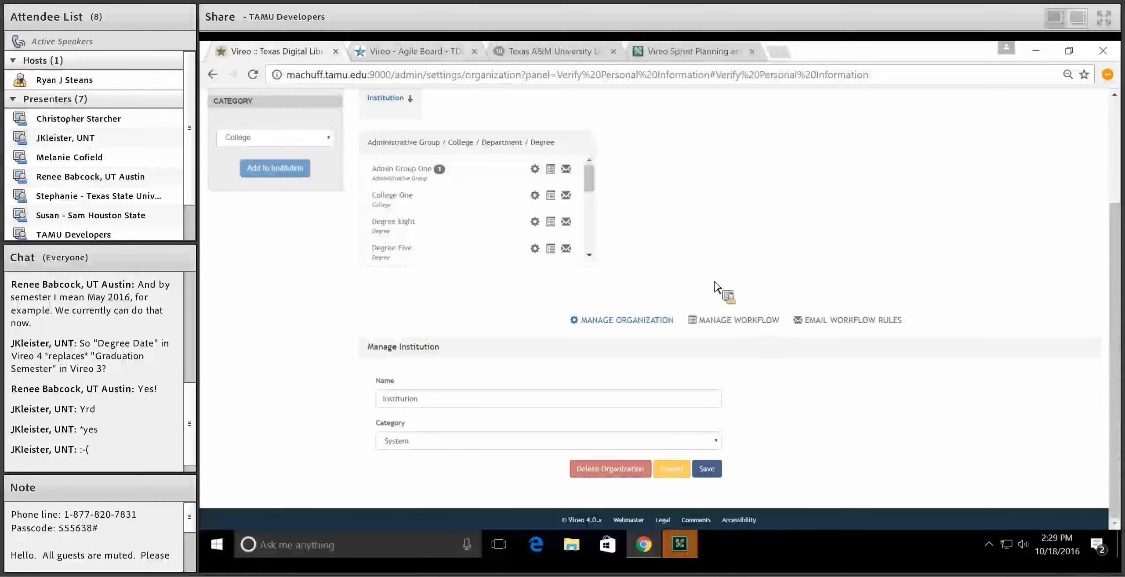
- Switch to Jira to review the search box filter story and other Sprint 17 issues, and return to Vireo's submission list
{"action": "left_click", "coordinate": [394, 47]}
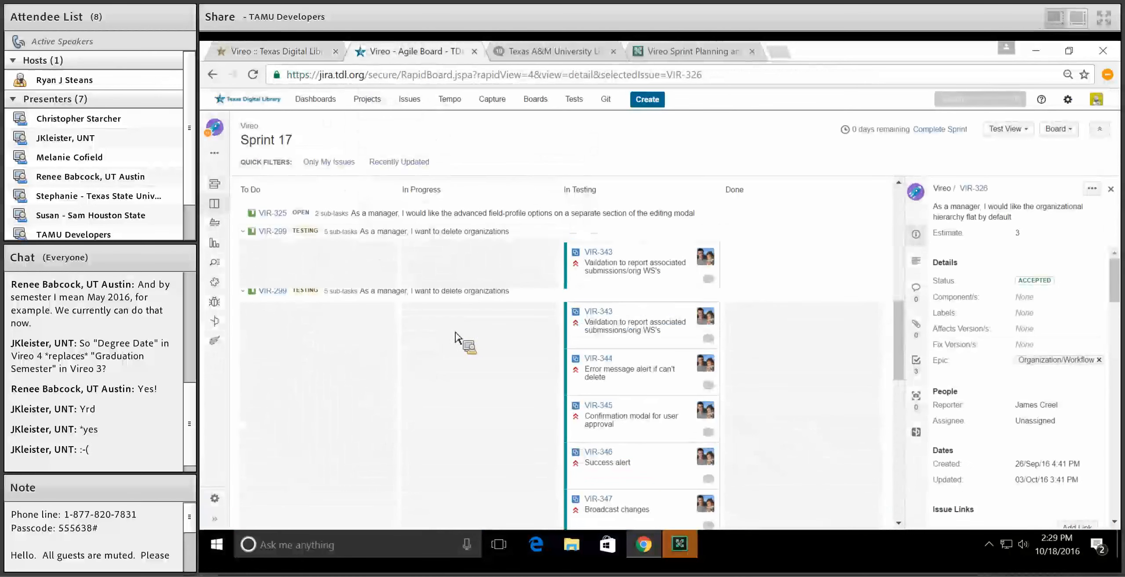
{"action": "scroll", "coordinate": [457, 347], "scroll_direction": "down", "scroll_amount": 2}
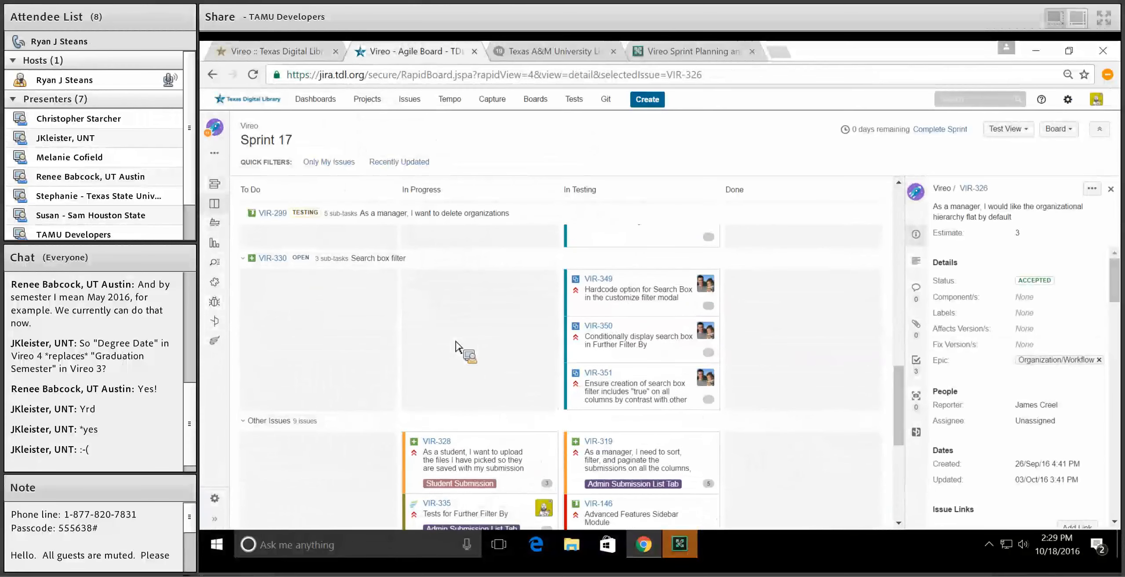
{"action": "scroll", "coordinate": [457, 347], "scroll_direction": "down", "scroll_amount": 3}
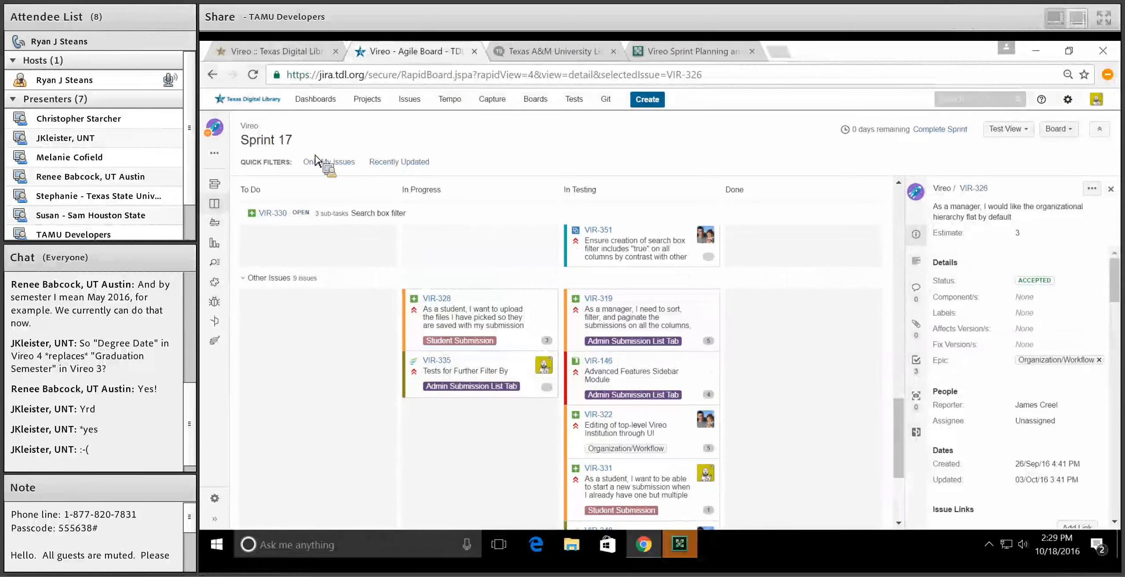
{"action": "left_click", "coordinate": [286, 50]}
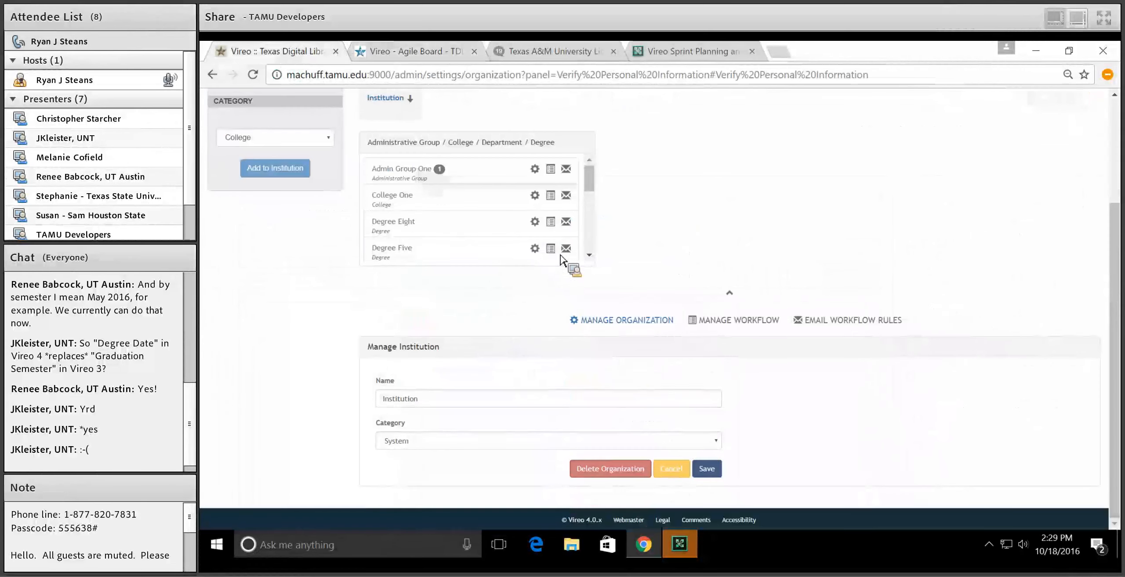
{"action": "left_click", "coordinate": [773, 141]}
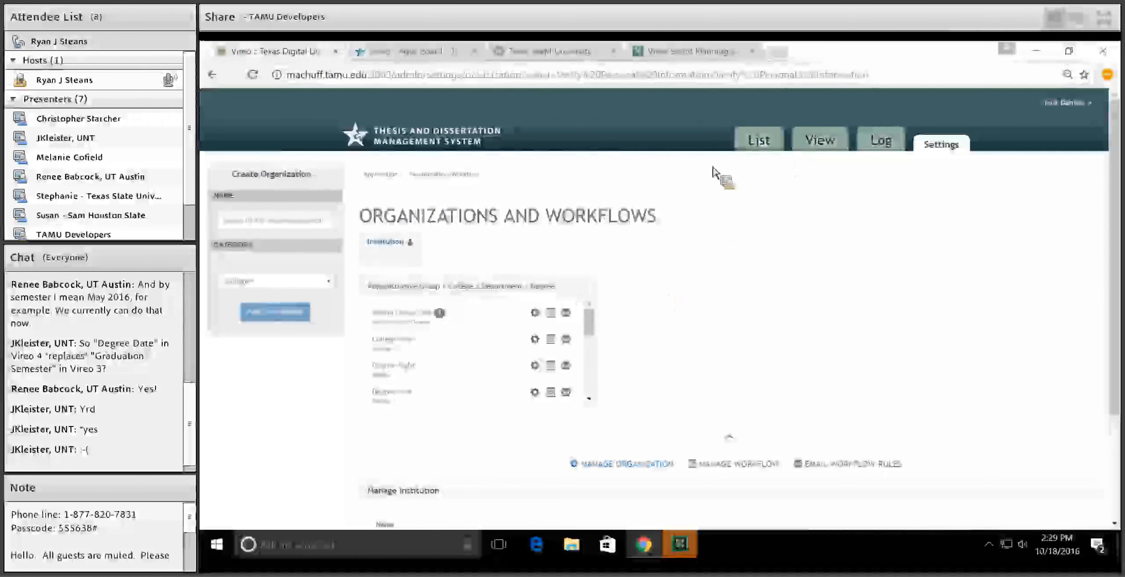
{"action": "left_click", "coordinate": [749, 150]}
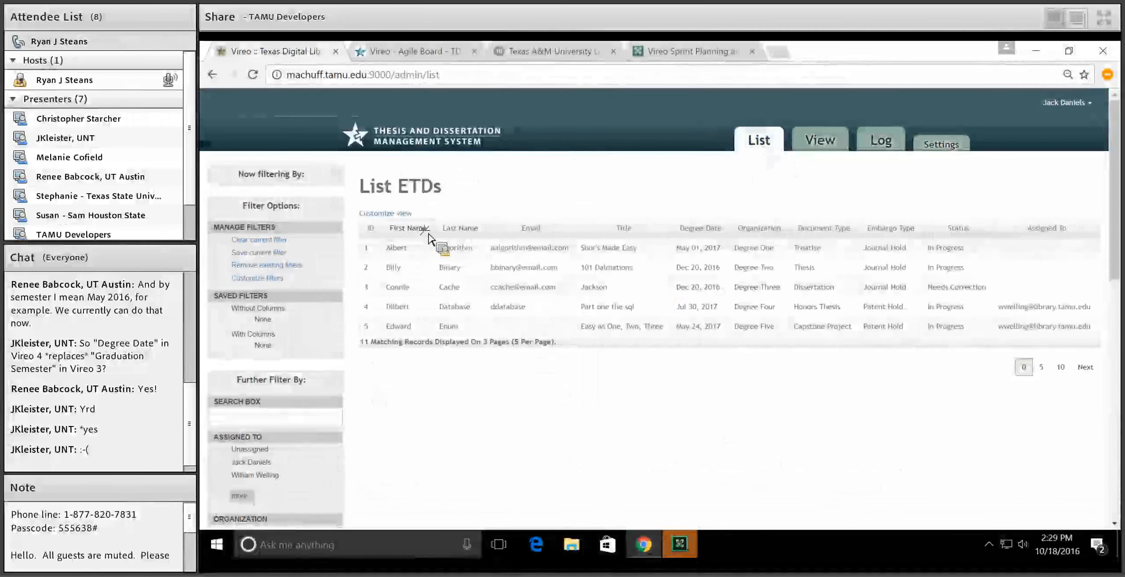
- Sort the submission list by First Name, Last Name and Email in turn, changing the sort direction on the columns
{"action": "left_click", "coordinate": [429, 234]}
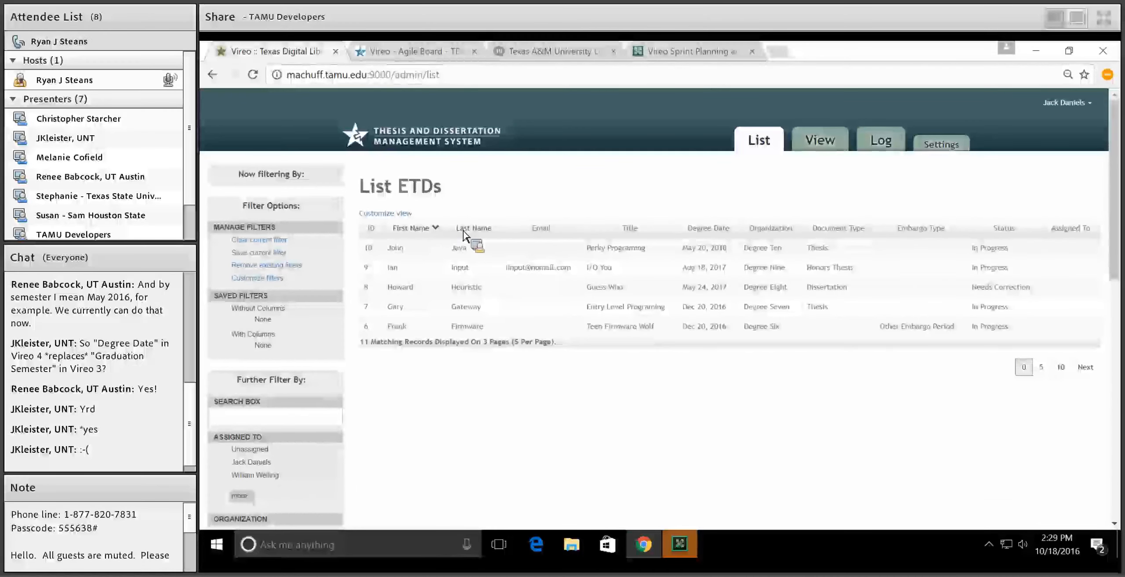
{"action": "left_click", "coordinate": [489, 237]}
{"action": "left_click", "coordinate": [489, 231]}
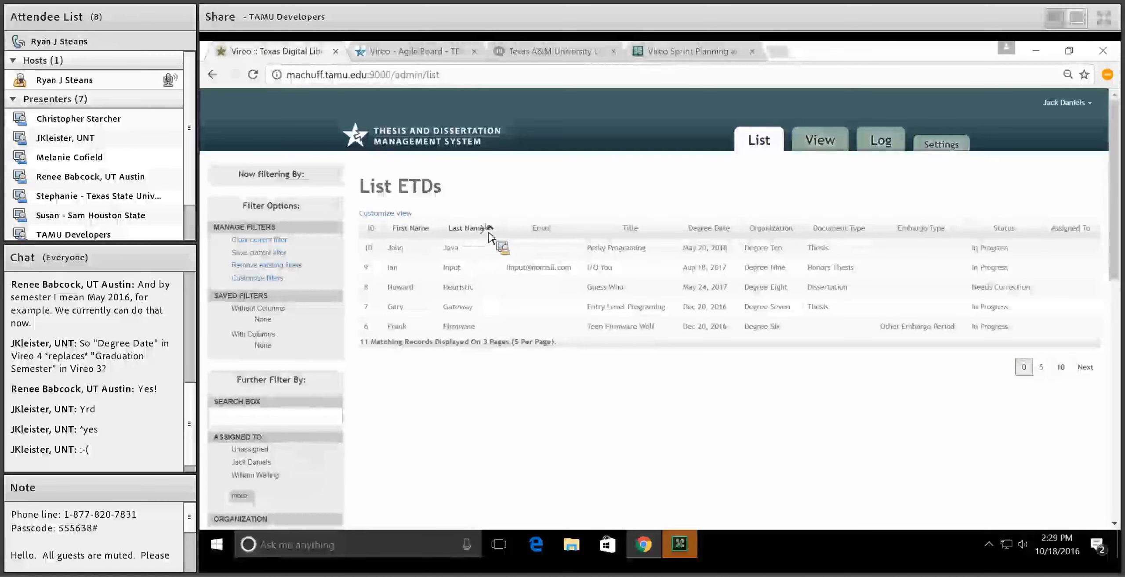
{"action": "left_click", "coordinate": [527, 232]}
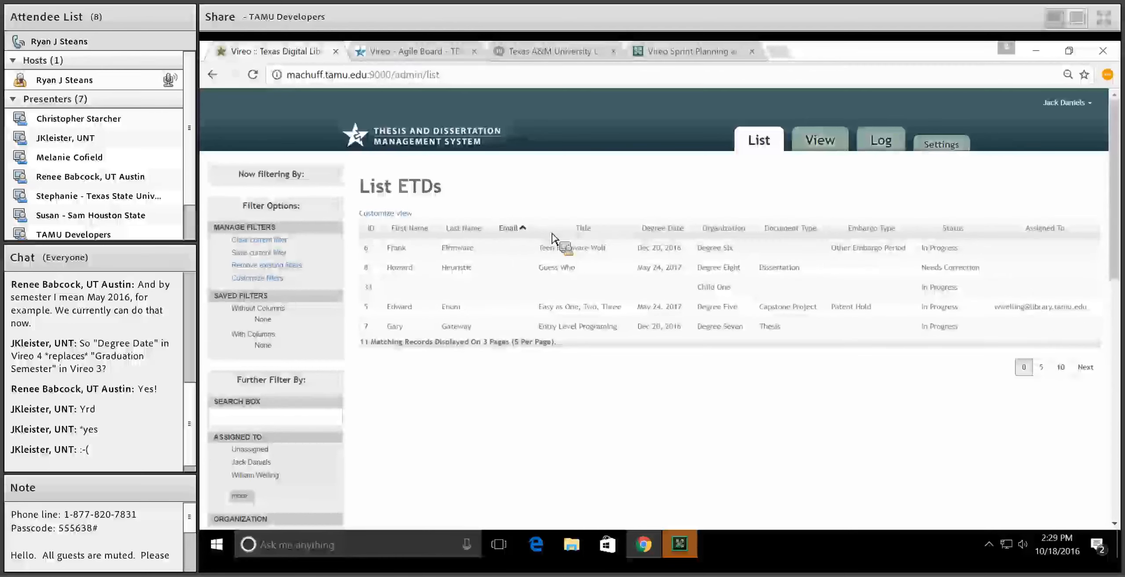
{"action": "left_click", "coordinate": [510, 231]}
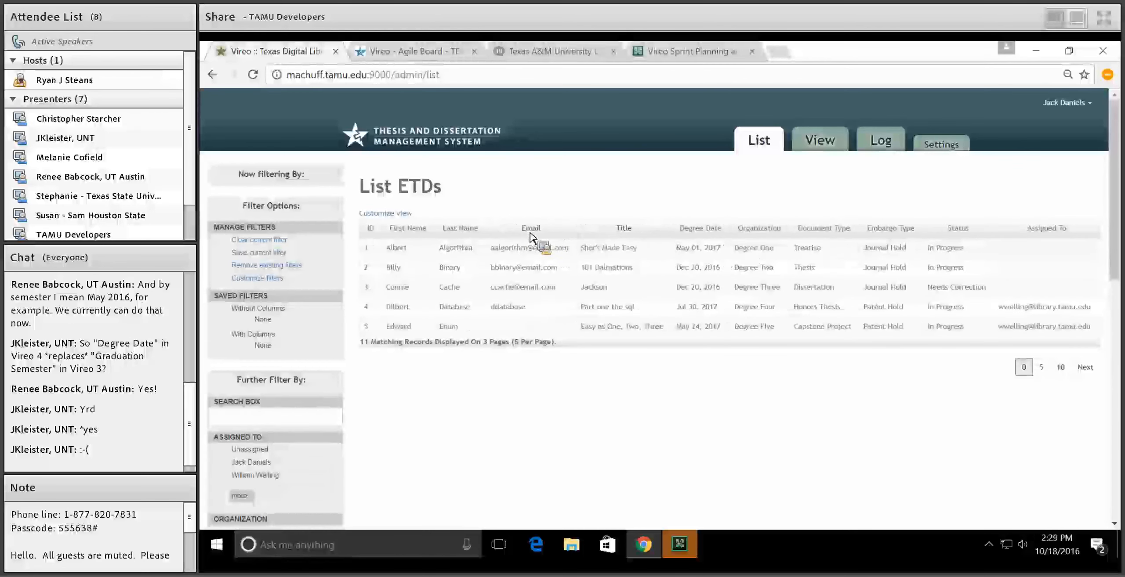
- Sort the submission list by Title and clear that sort, and sort by Degree Date in ascending order
{"action": "left_click", "coordinate": [641, 230]}
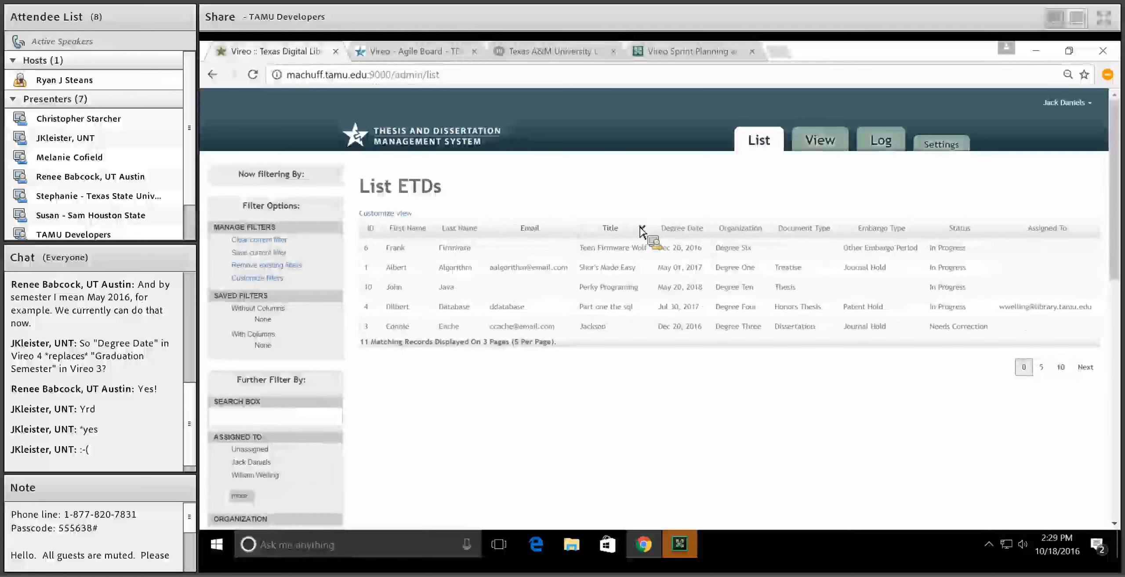
{"action": "left_click", "coordinate": [641, 230]}
{"action": "left_click", "coordinate": [641, 230]}
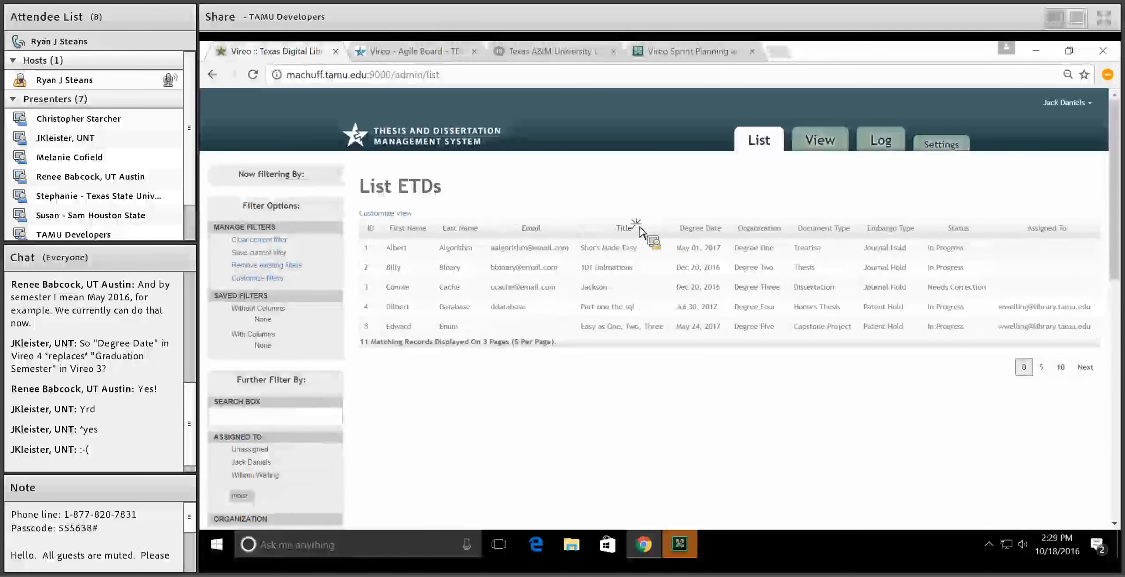
{"action": "left_click", "coordinate": [717, 235]}
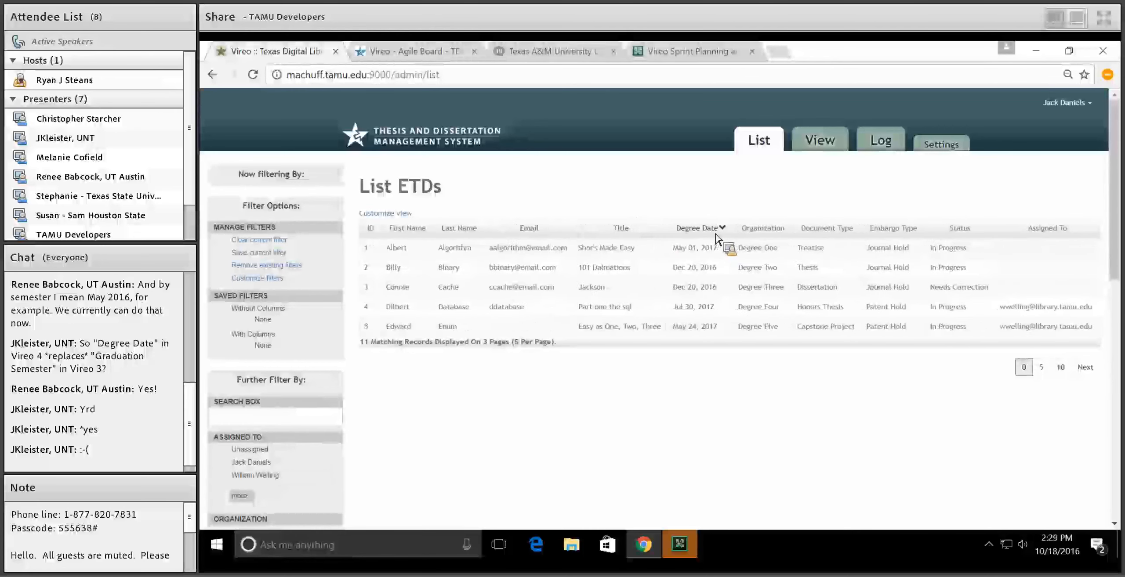
{"action": "left_click", "coordinate": [716, 229]}
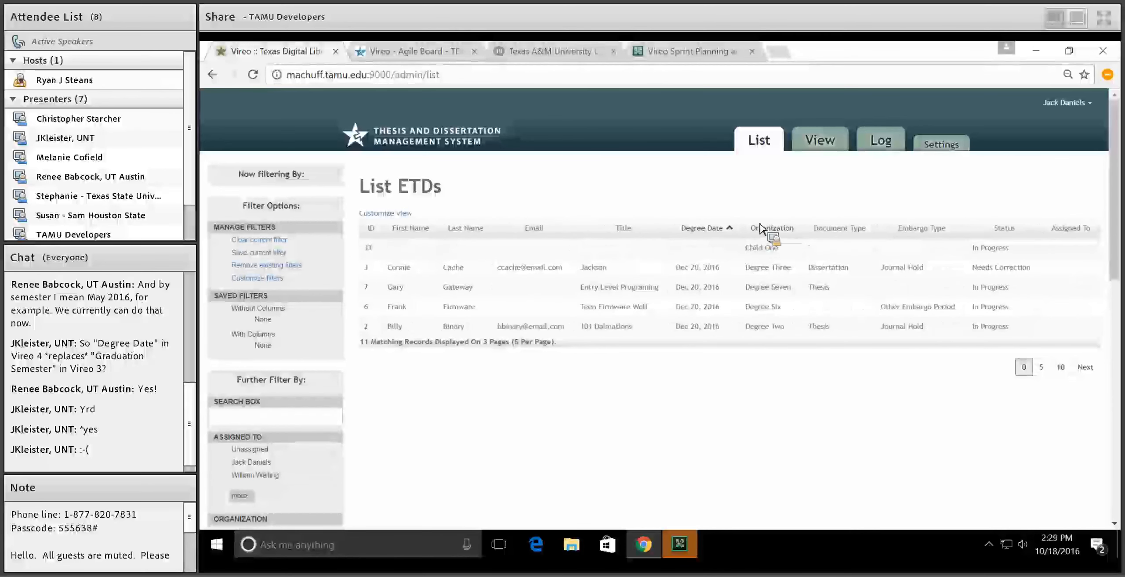
- Sort the submission list by Organization in descending and in ascending order
{"action": "left_click", "coordinate": [785, 236]}
{"action": "left_click", "coordinate": [781, 236]}
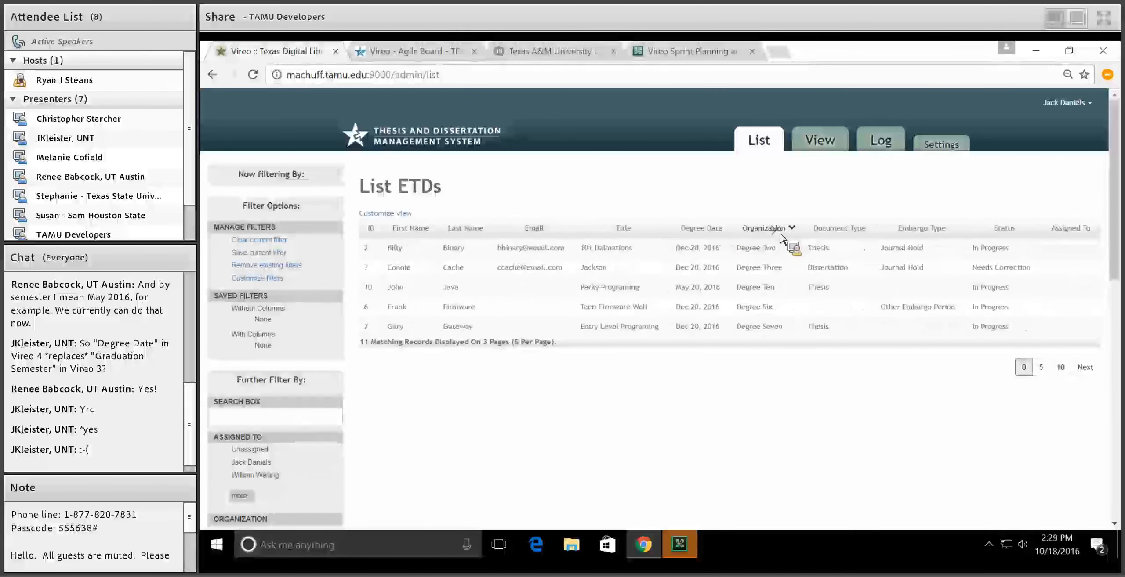
{"action": "left_click", "coordinate": [780, 237]}
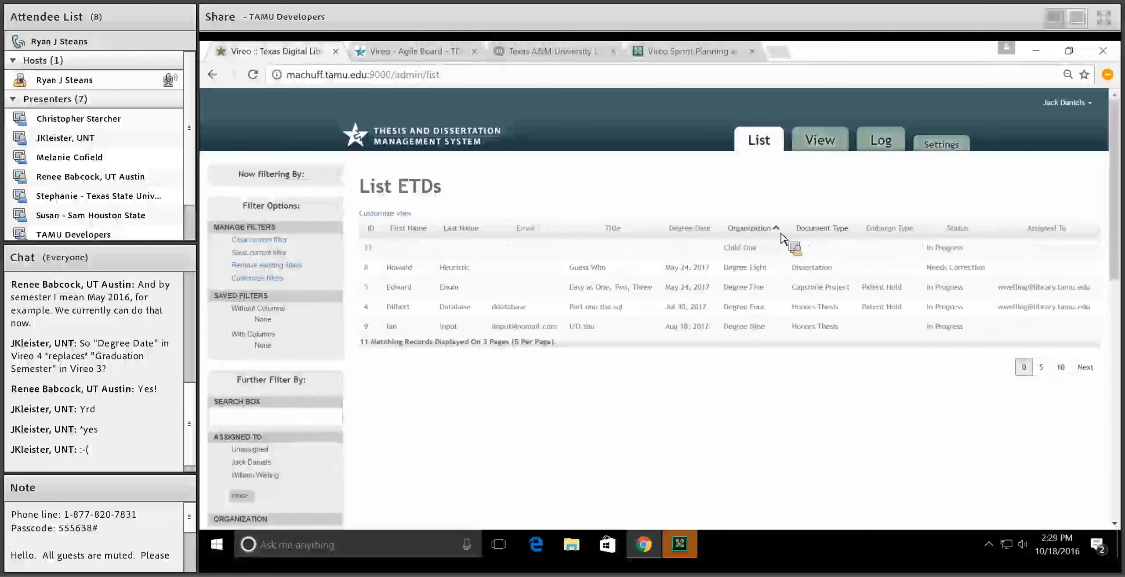
- Sort the submission list by Document Type in descending order and check the second page of results before returning to the first
{"action": "left_click", "coordinate": [818, 237]}
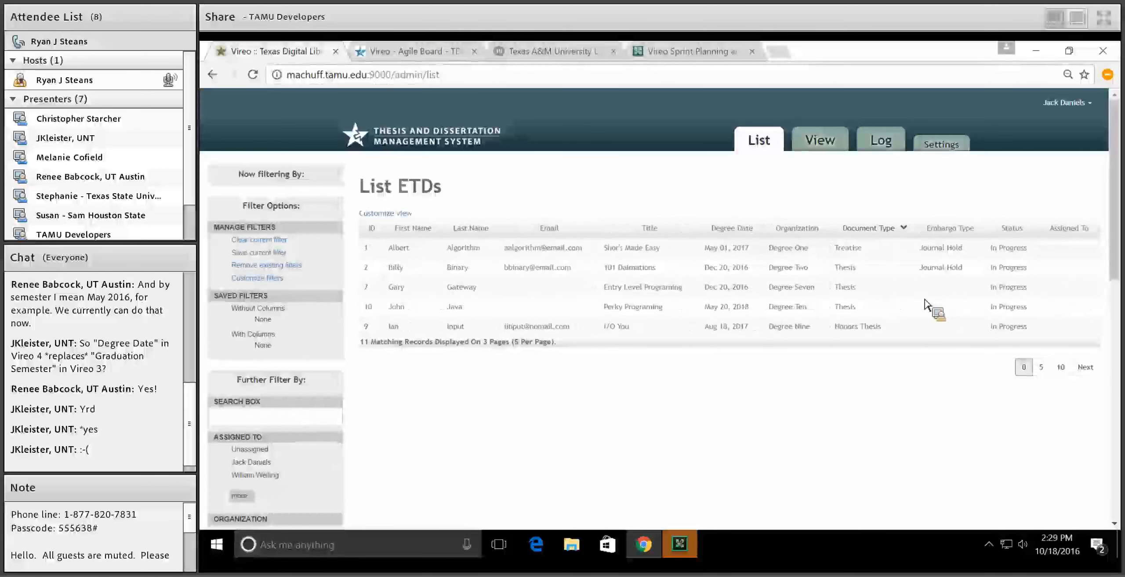
{"action": "left_click", "coordinate": [1040, 368]}
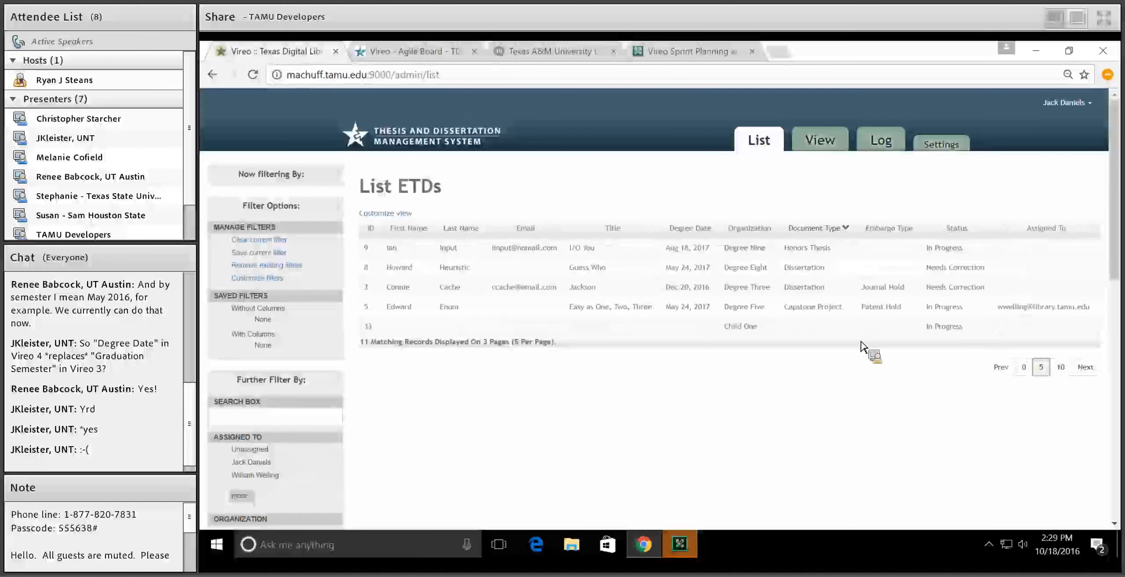
{"action": "left_click", "coordinate": [1002, 368]}
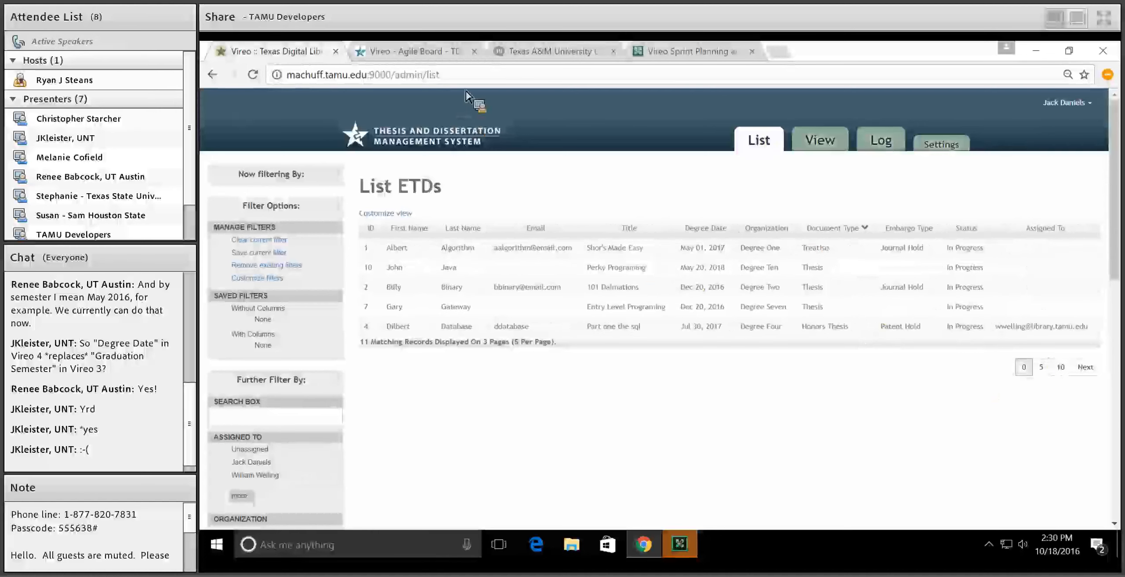
- Switch to the Jira agile board to review the Sprint 17 stories in testing, and return to Vireo
{"action": "left_click", "coordinate": [409, 51]}
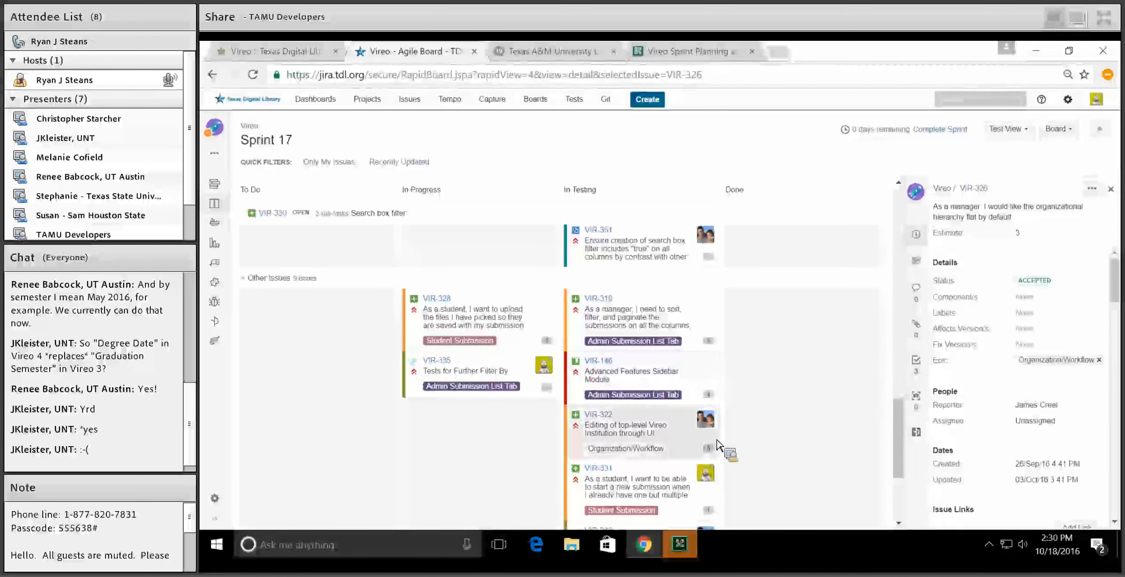
{"action": "scroll", "coordinate": [708, 448], "scroll_direction": "down", "scroll_amount": 2}
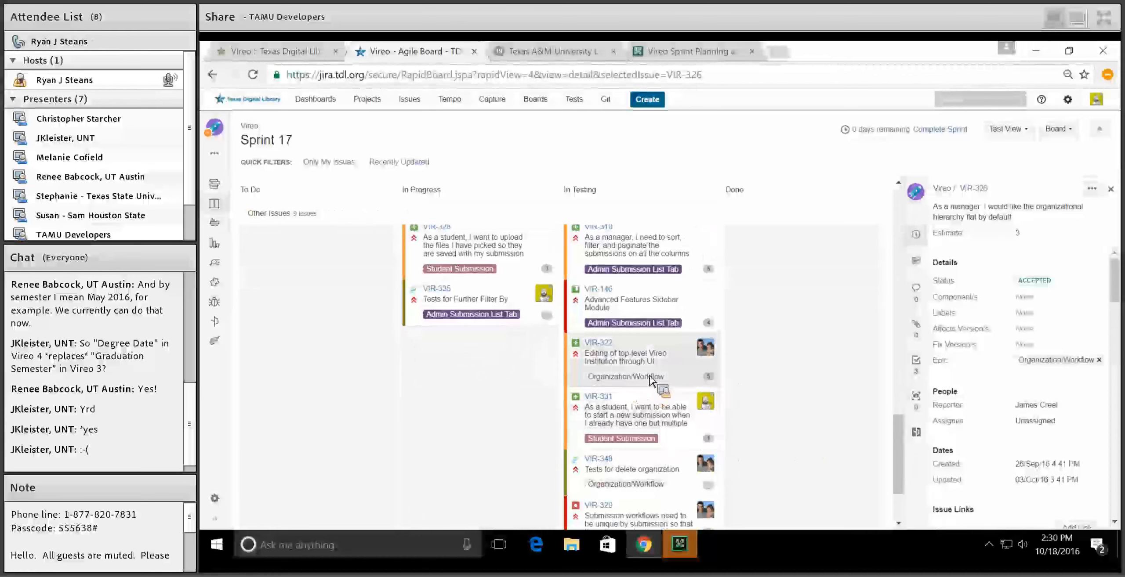
{"action": "left_click", "coordinate": [316, 52]}
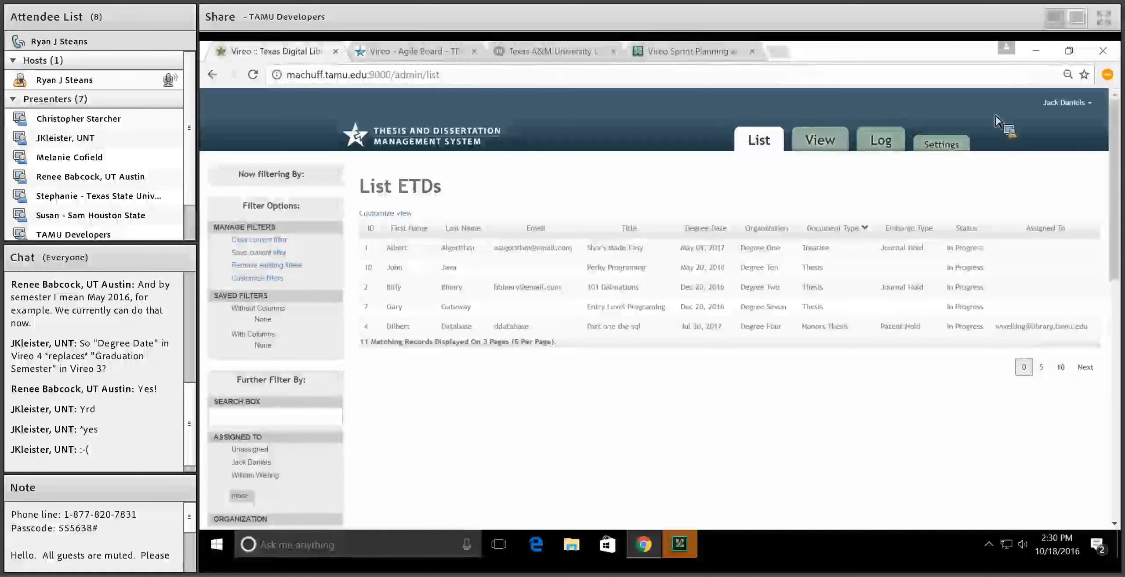
- Open the Organizations and Workflows settings with the top-level Institution organization
{"action": "left_click", "coordinate": [962, 146]}
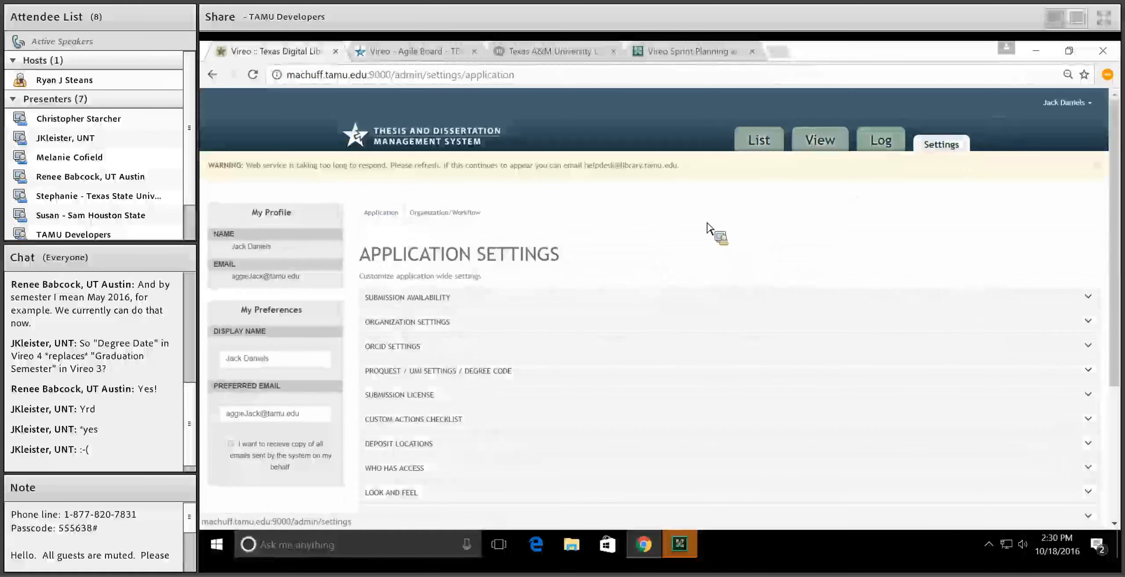
{"action": "left_click", "coordinate": [425, 215]}
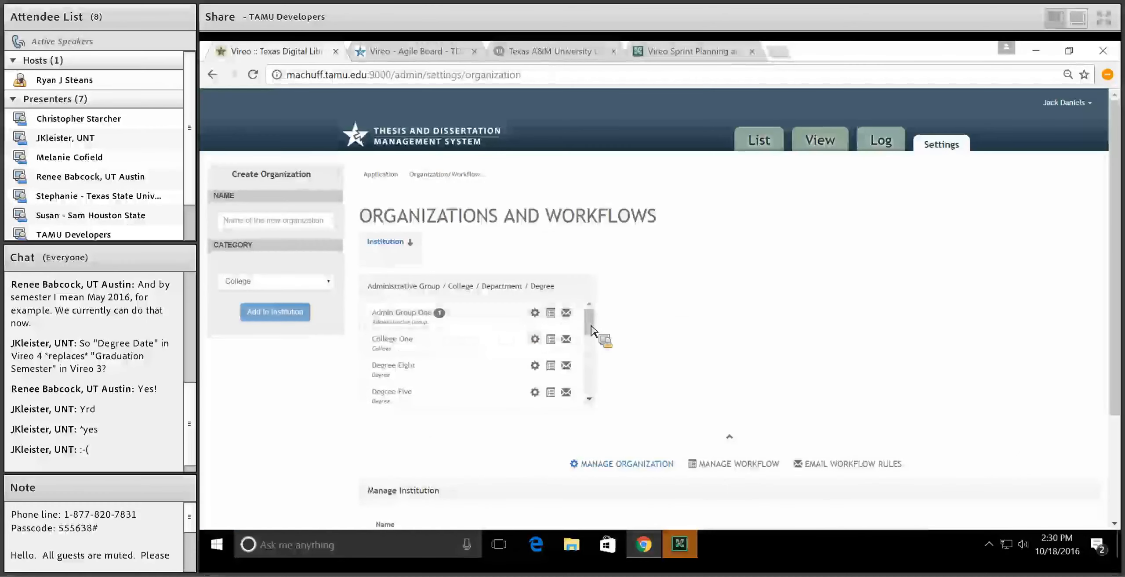
{"action": "scroll", "coordinate": [659, 343], "scroll_direction": "down", "scroll_amount": 3}
{"action": "scroll", "coordinate": [687, 351], "scroll_direction": "up", "scroll_amount": 2}
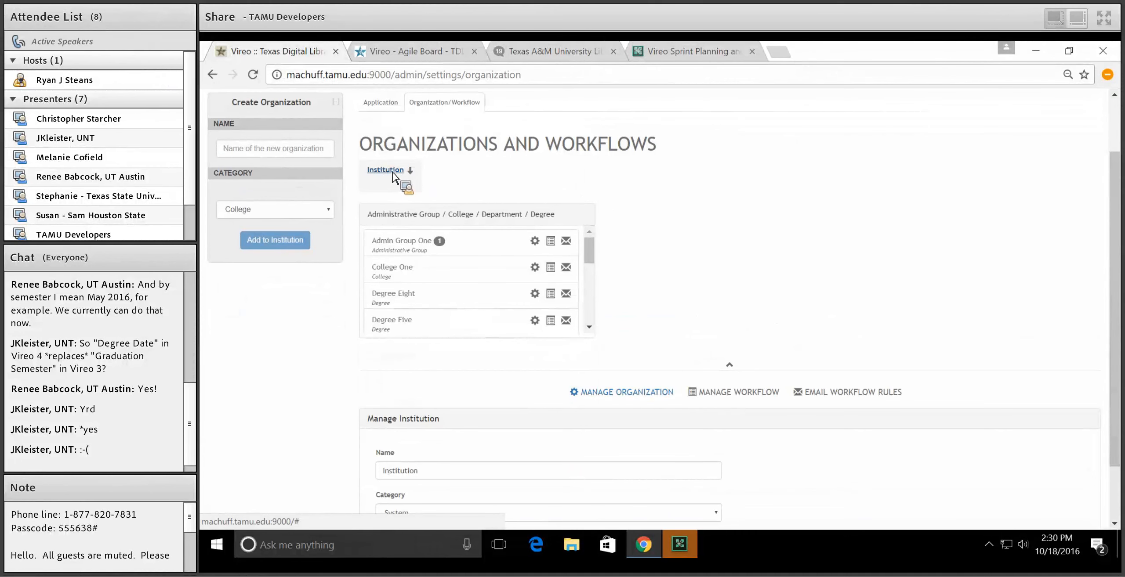
{"action": "scroll", "coordinate": [392, 176], "scroll_direction": "up", "scroll_amount": 2}
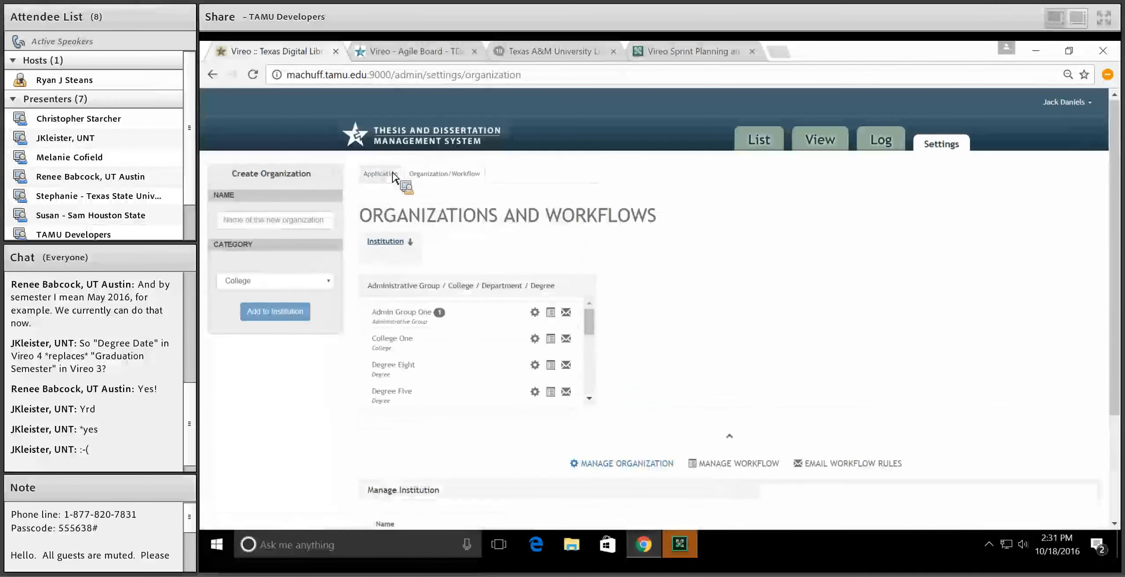
- Rename the top-level Institution organization to TAMU and save it
{"action": "scroll", "coordinate": [426, 356], "scroll_direction": "down", "scroll_amount": 5}
{"action": "scroll", "coordinate": [314, 393], "scroll_direction": "down", "scroll_amount": 3}
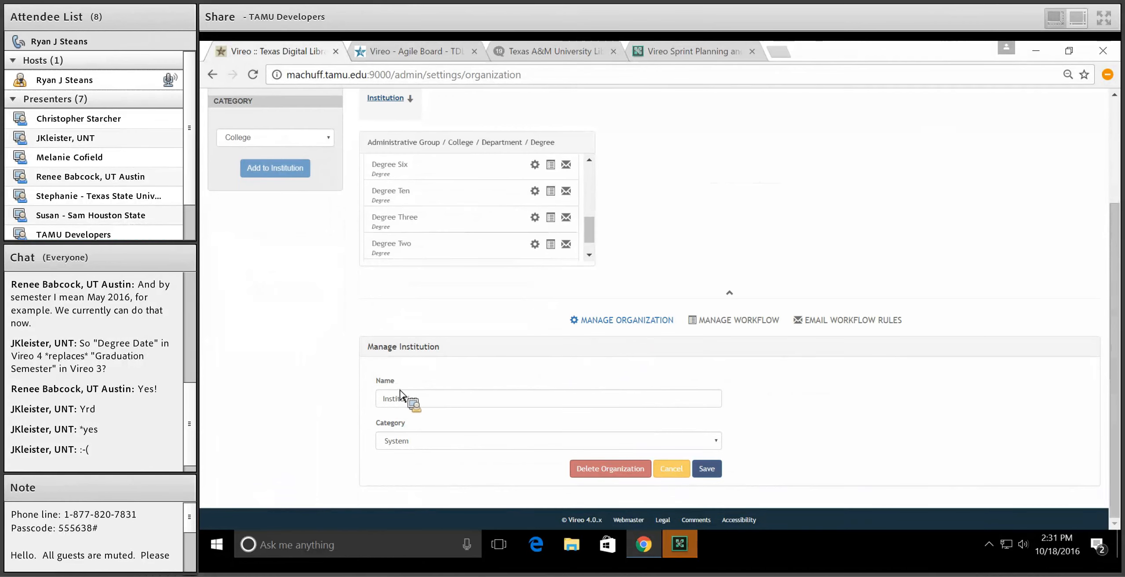
{"action": "left_click", "coordinate": [423, 398]}
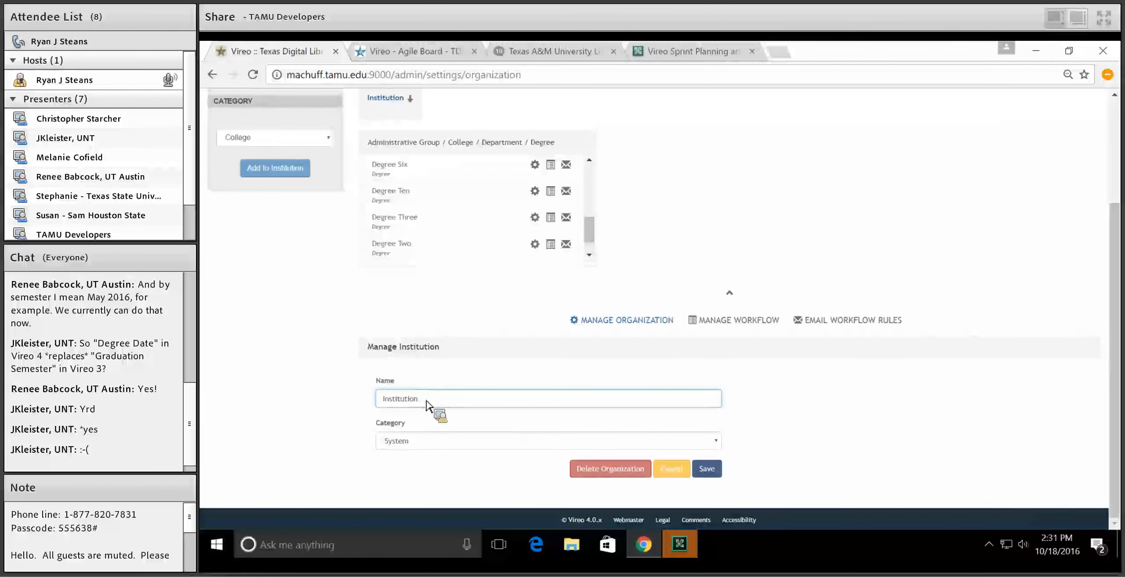
{"action": "left_click_drag", "start_coordinate": [426, 401], "coordinate": [350, 397]}
{"action": "type", "text": "TAMU"}
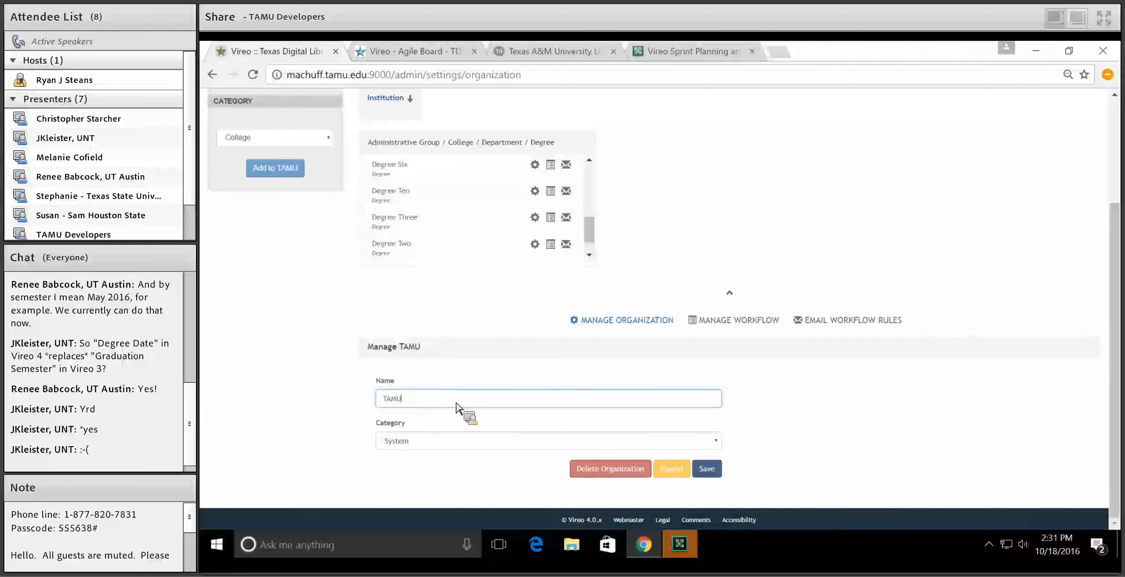
{"action": "left_click", "coordinate": [707, 468]}
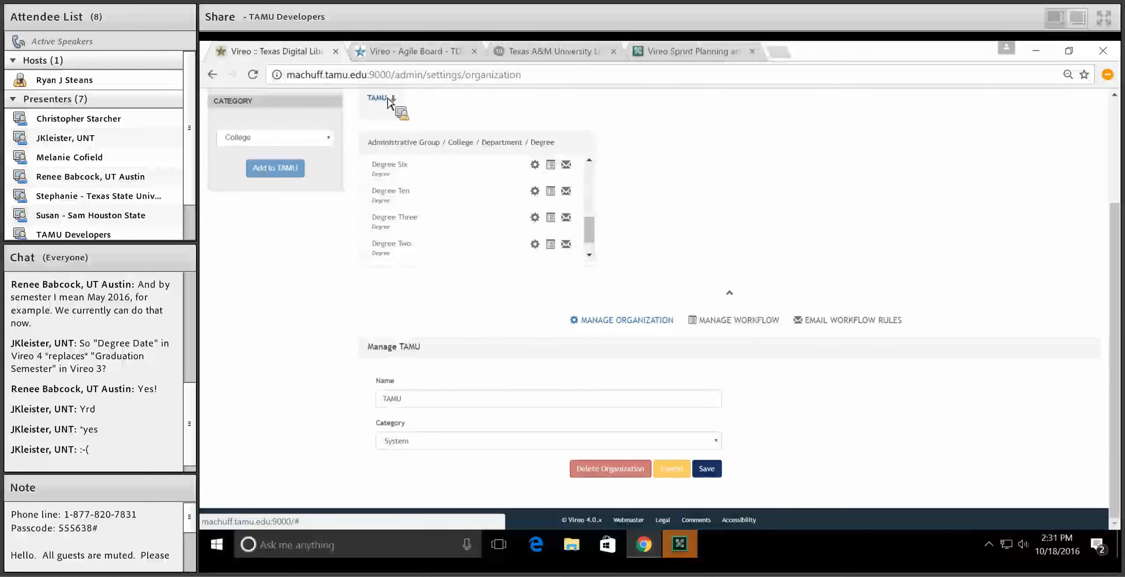
- Go from the home page to the submission history and start a new submission to check the organization name students see
{"action": "scroll", "coordinate": [440, 141], "scroll_direction": "up", "scroll_amount": 3}
{"action": "left_click", "coordinate": [455, 149]}
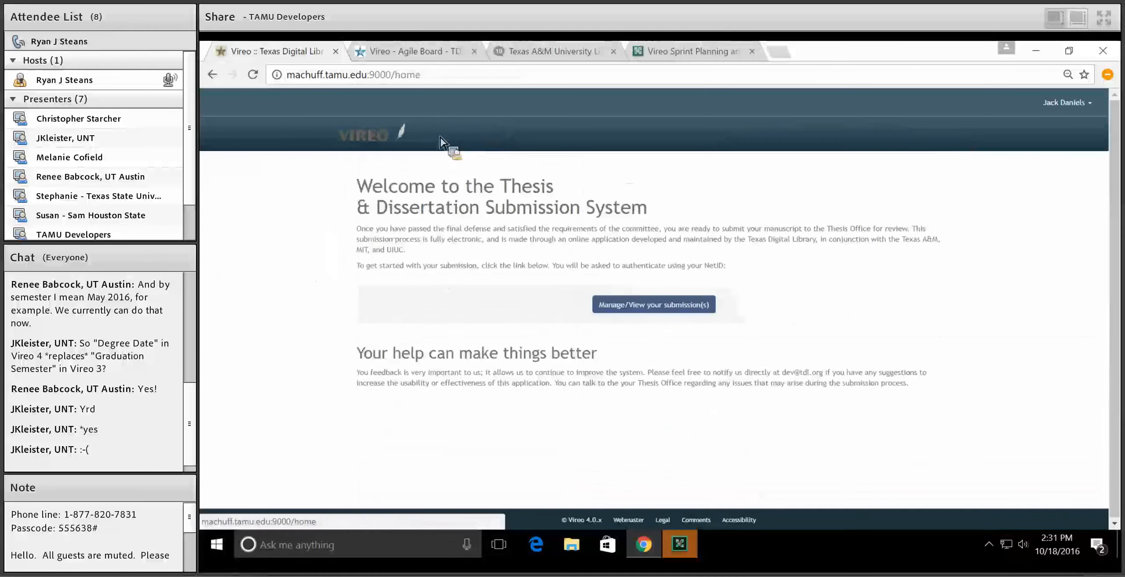
{"action": "left_click", "coordinate": [634, 312]}
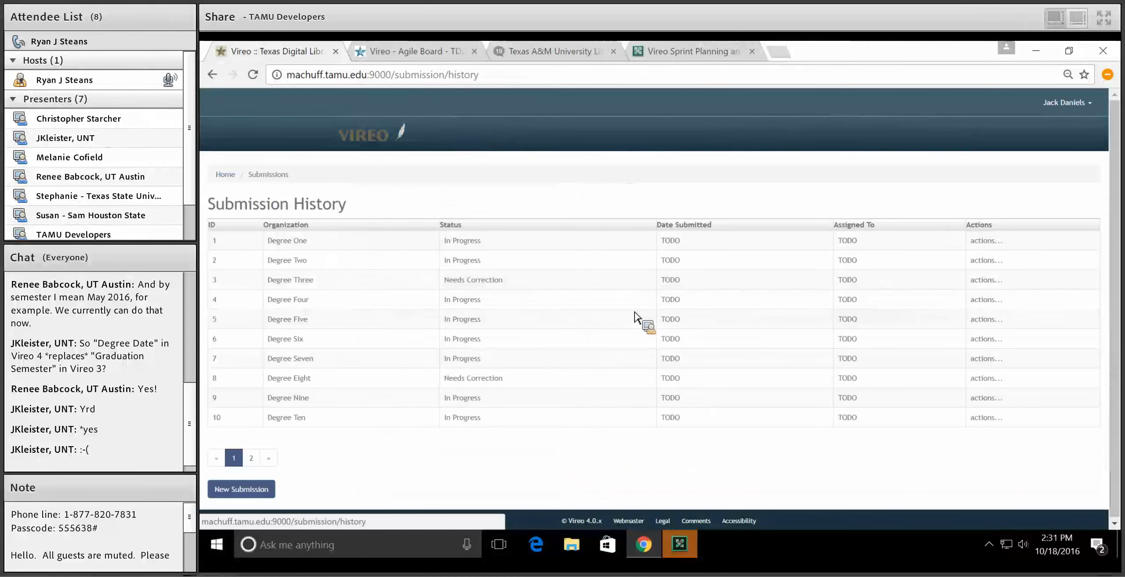
{"action": "left_click", "coordinate": [249, 495]}
{"action": "left_click", "coordinate": [744, 229]}
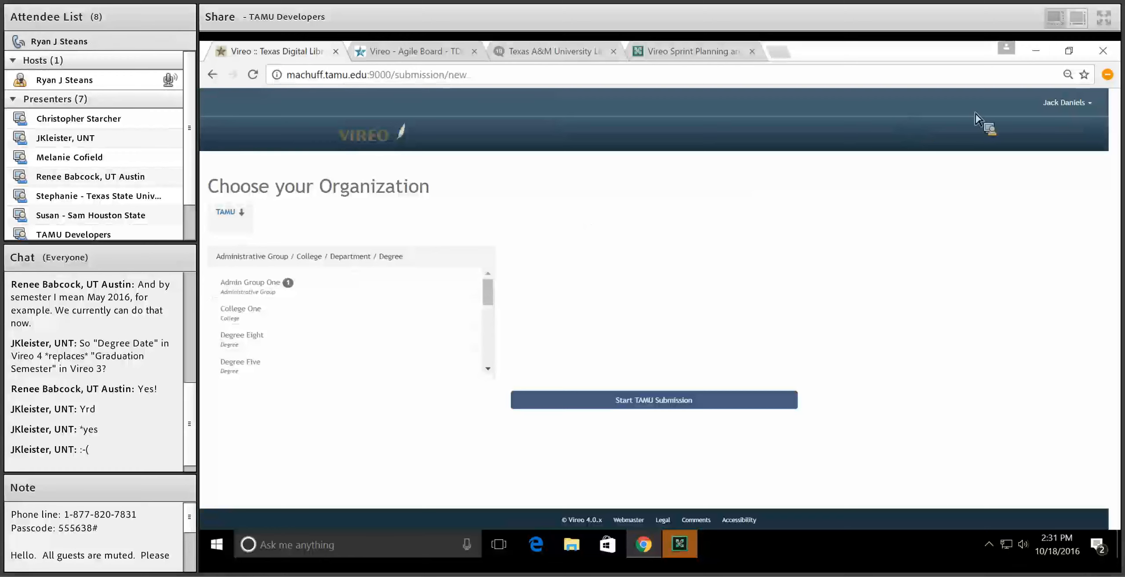
- Return to the Organizations and Workflows settings and reload the page to check the renamed TAMU organization
{"action": "left_click", "coordinate": [1061, 103]}
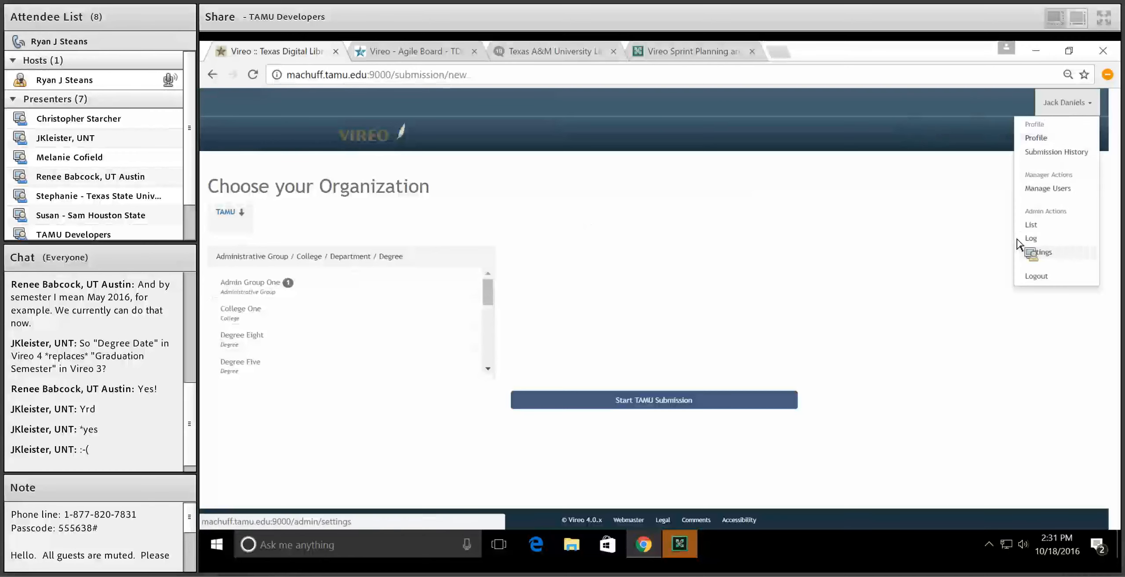
{"action": "left_click", "coordinate": [1039, 251]}
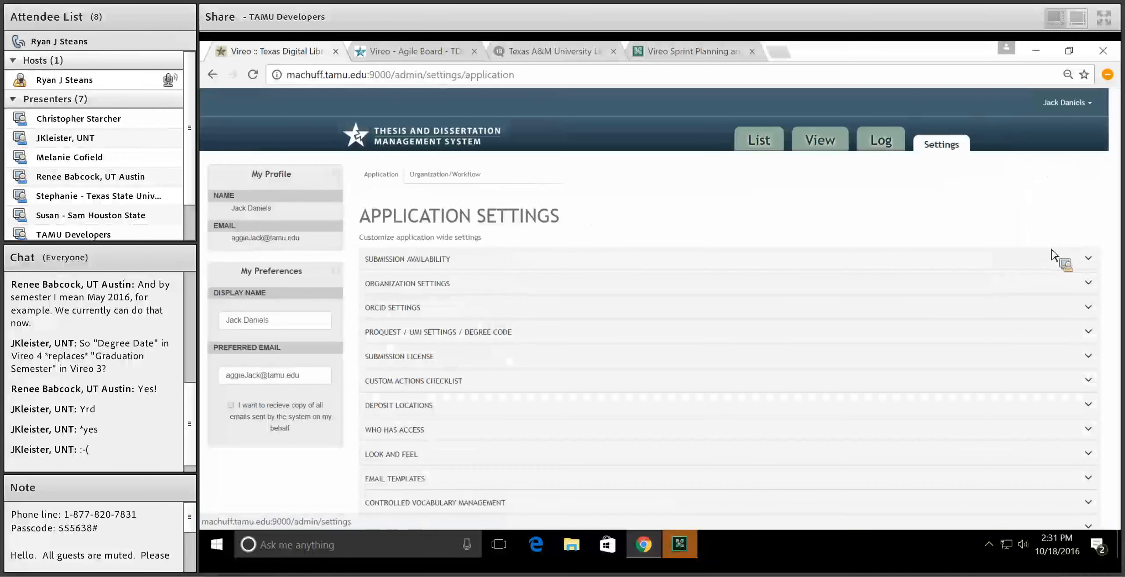
{"action": "left_click", "coordinate": [469, 178]}
{"action": "scroll", "coordinate": [567, 389], "scroll_direction": "down", "scroll_amount": 5}
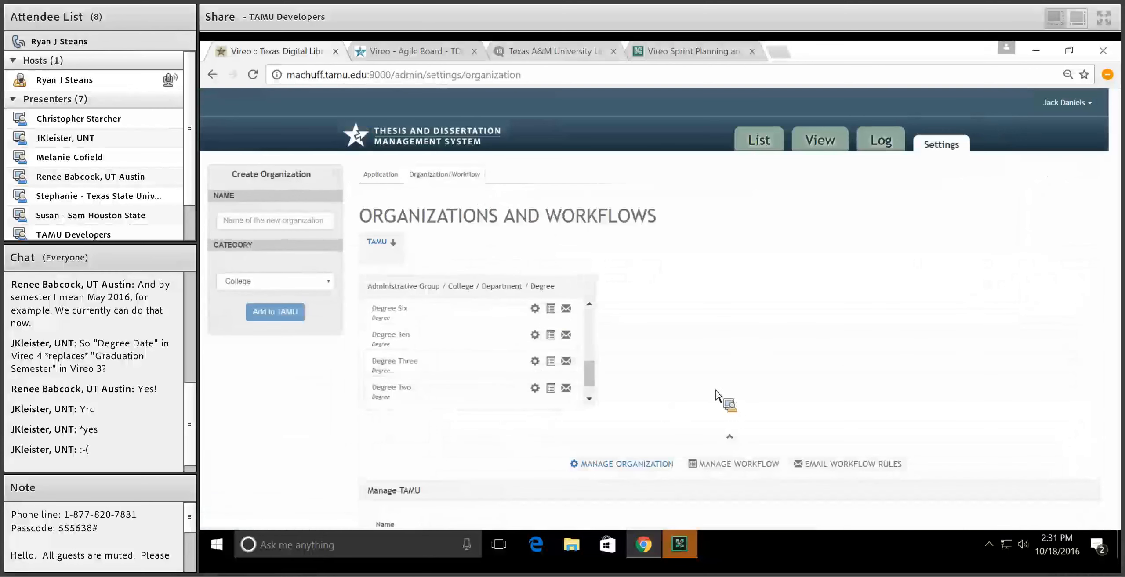
{"action": "key", "text": "F5"}
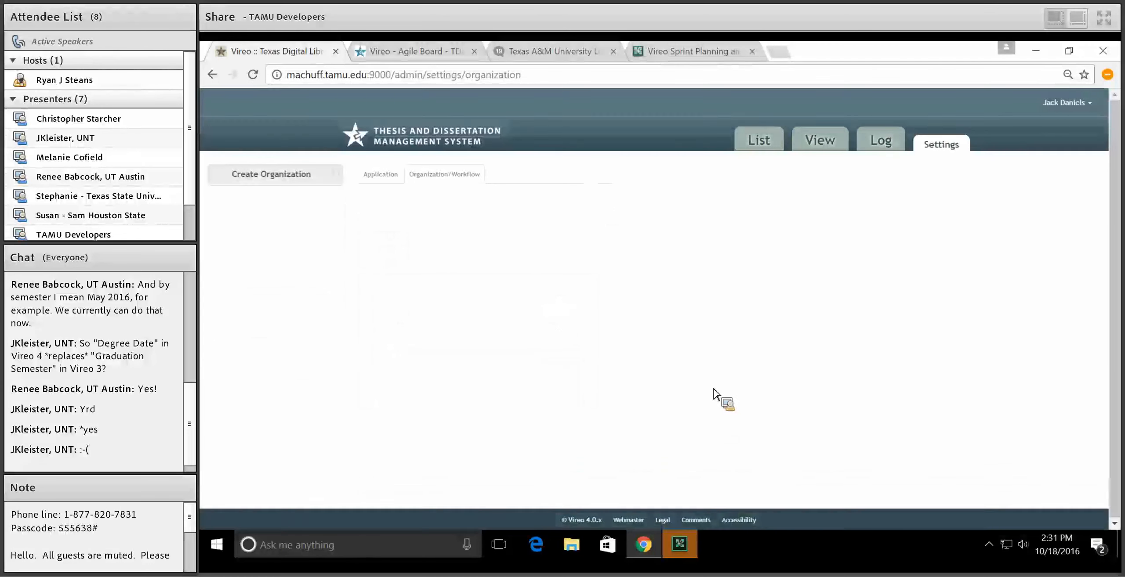
{"action": "scroll", "coordinate": [716, 397], "scroll_direction": "down", "scroll_amount": 3}
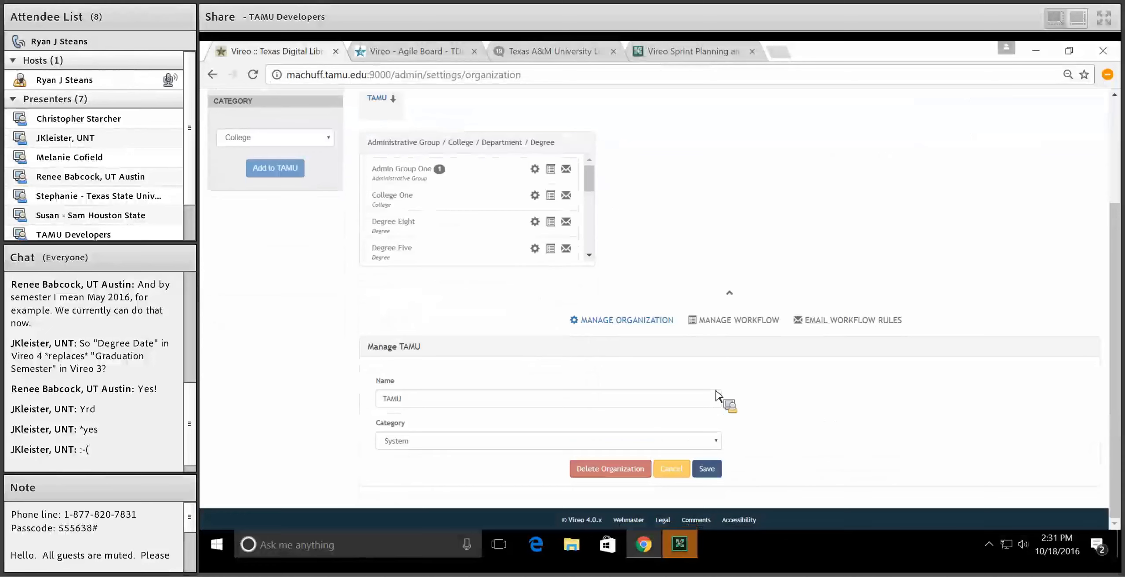
- Open the TAMU workflow and expand the Verify Personal Information step to show its field list
{"action": "left_click", "coordinate": [741, 323]}
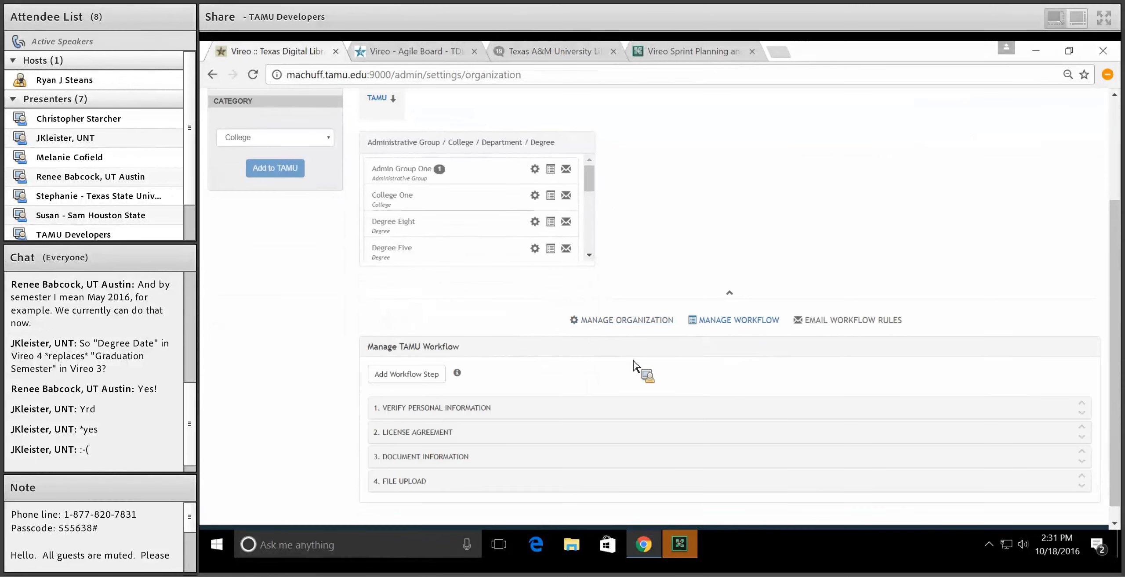
{"action": "left_click", "coordinate": [554, 393]}
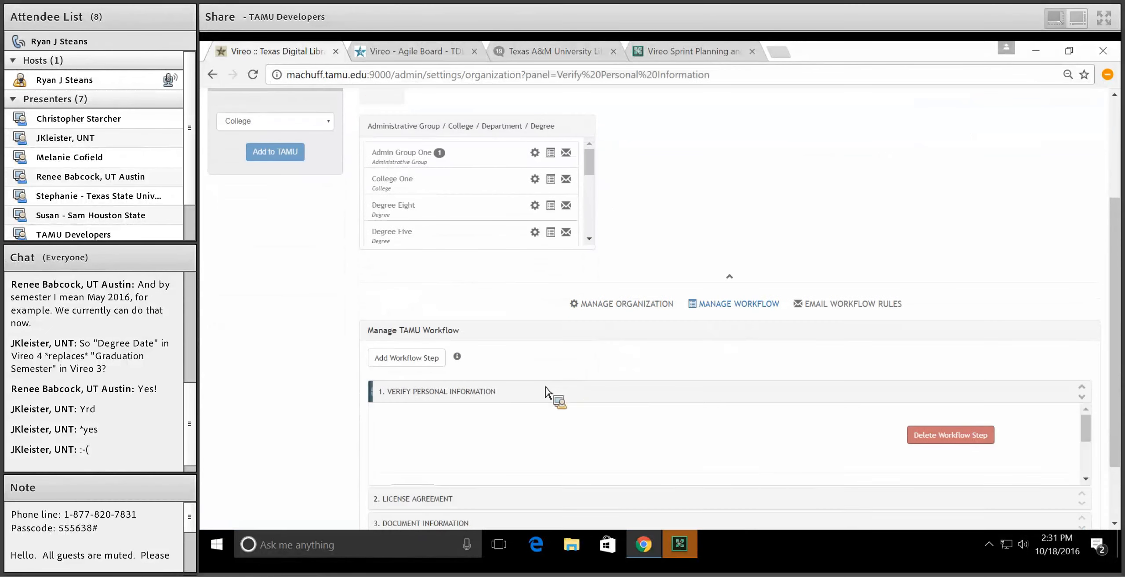
{"action": "scroll", "coordinate": [373, 469], "scroll_direction": "down", "scroll_amount": 1}
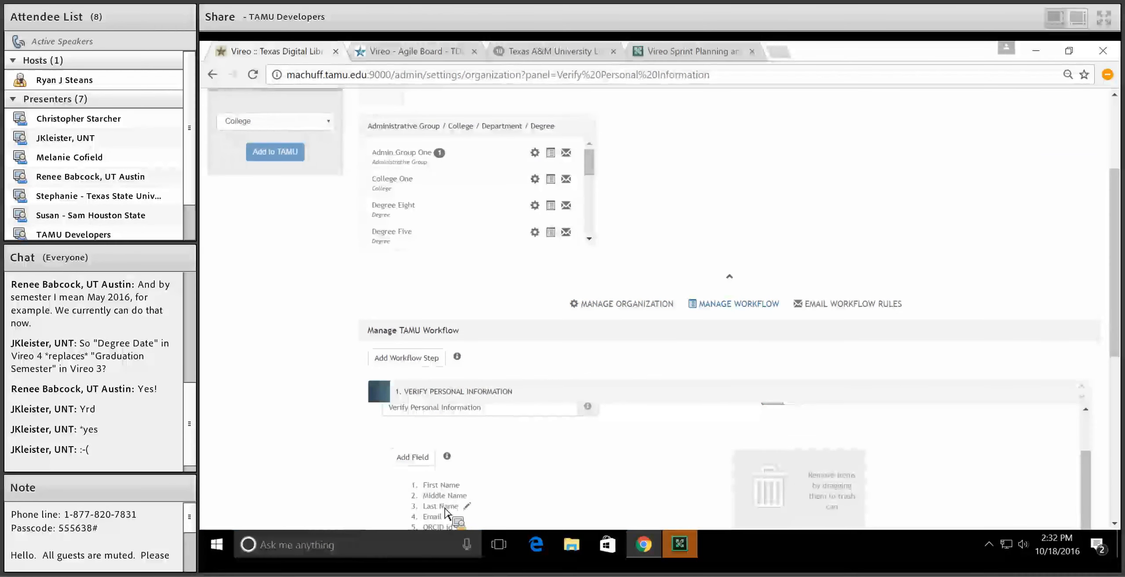
- Switch to the Jira agile board and review the Sprint 17 issues in progress and in testing, from the ungrouped issues back to the first story
{"action": "scroll", "coordinate": [321, 402], "scroll_direction": "up", "scroll_amount": 4}
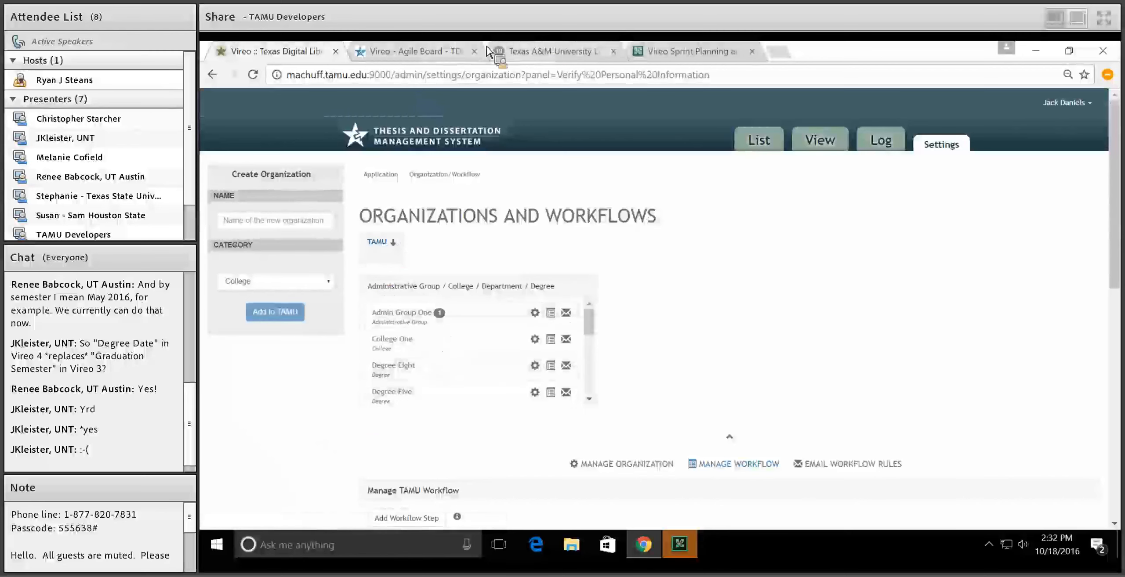
{"action": "left_click", "coordinate": [389, 52]}
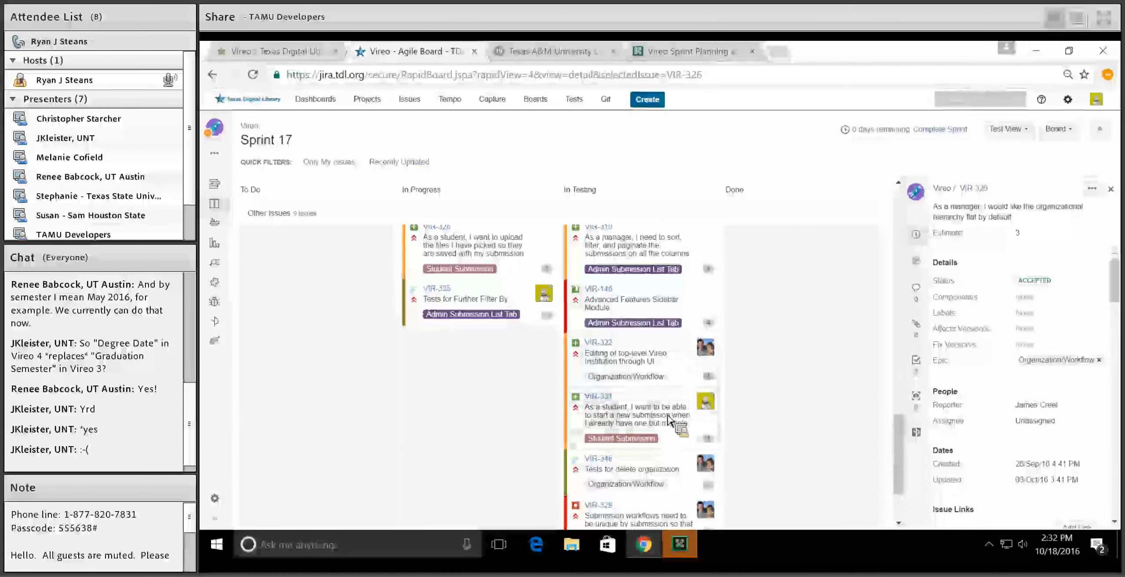
{"action": "scroll", "coordinate": [749, 437], "scroll_direction": "down", "scroll_amount": 2}
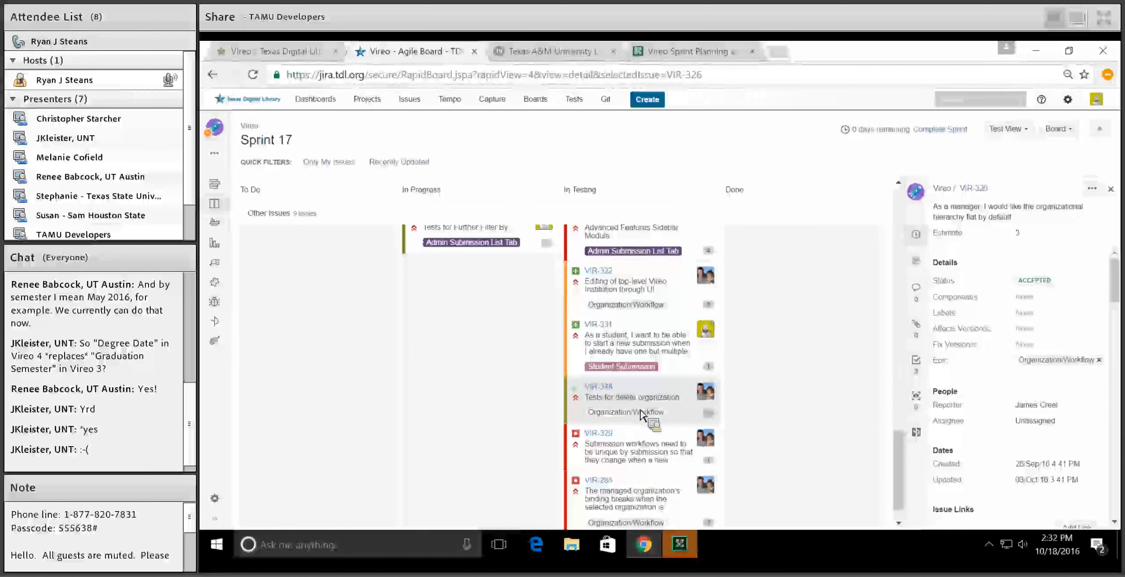
{"action": "scroll", "coordinate": [769, 450], "scroll_direction": "down", "scroll_amount": 1}
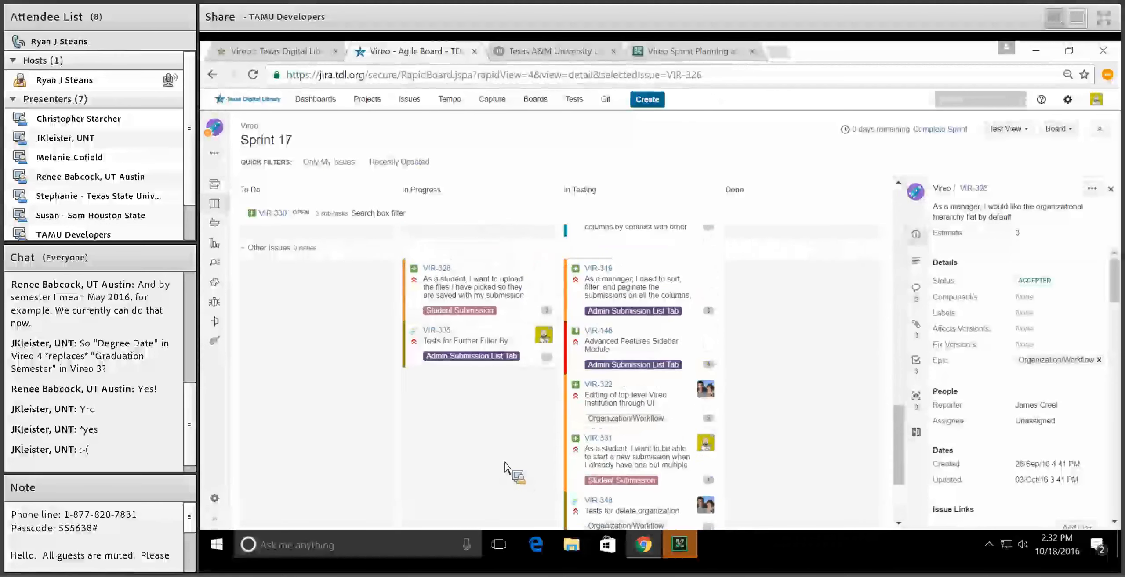
{"action": "scroll", "coordinate": [507, 468], "scroll_direction": "up", "scroll_amount": 1}
{"action": "scroll", "coordinate": [508, 469], "scroll_direction": "down", "scroll_amount": 3}
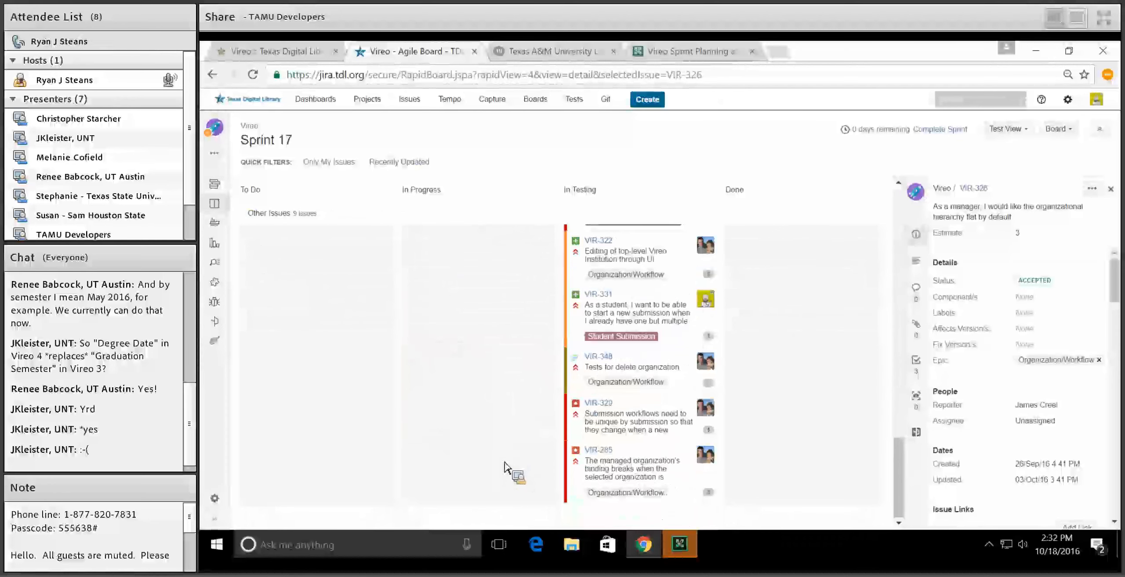
{"action": "scroll", "coordinate": [507, 469], "scroll_direction": "up", "scroll_amount": 5}
{"action": "scroll", "coordinate": [505, 465], "scroll_direction": "up", "scroll_amount": 5}
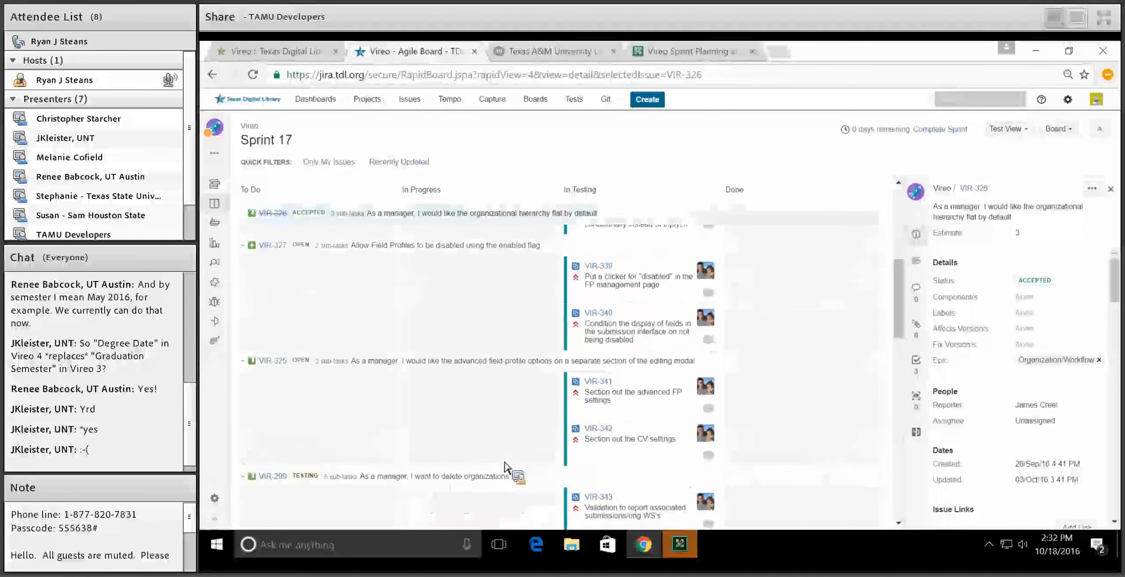
{"action": "scroll", "coordinate": [505, 466], "scroll_direction": "up", "scroll_amount": 4}
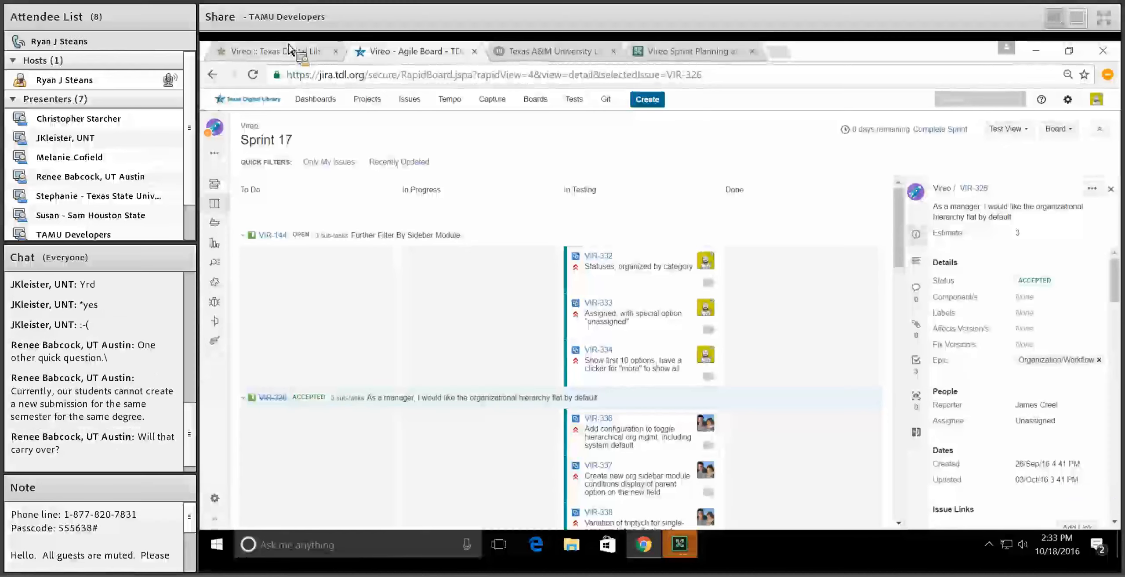
- Check the Vireo and HipChat pages, return to the Sprint 17 board and show the details of the Further Filter By Sidebar Module story
{"action": "left_click", "coordinate": [289, 50]}
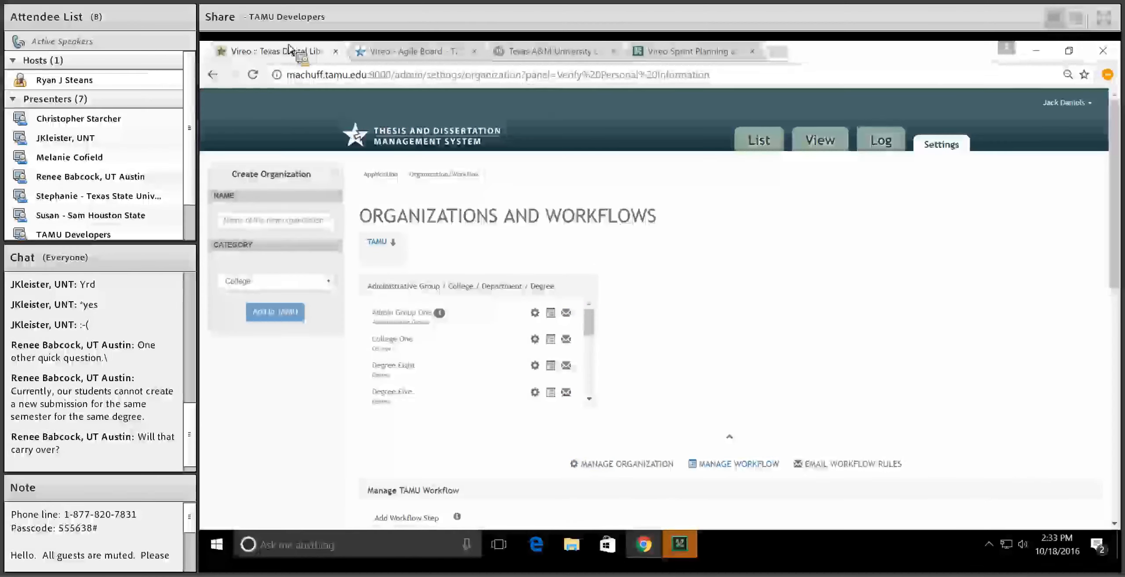
{"action": "left_click", "coordinate": [569, 50]}
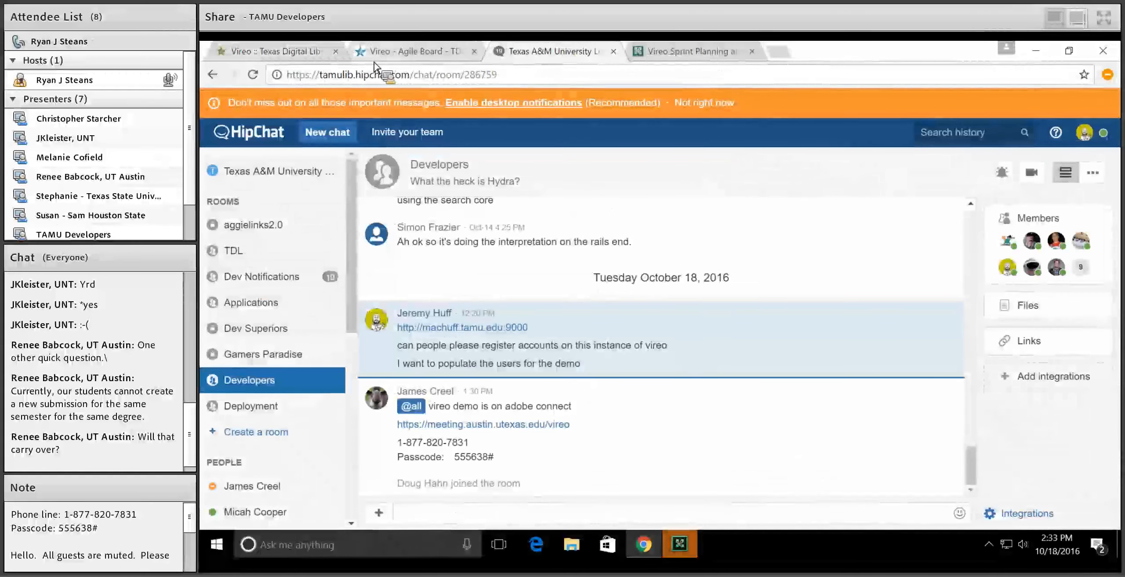
{"action": "left_click", "coordinate": [425, 56]}
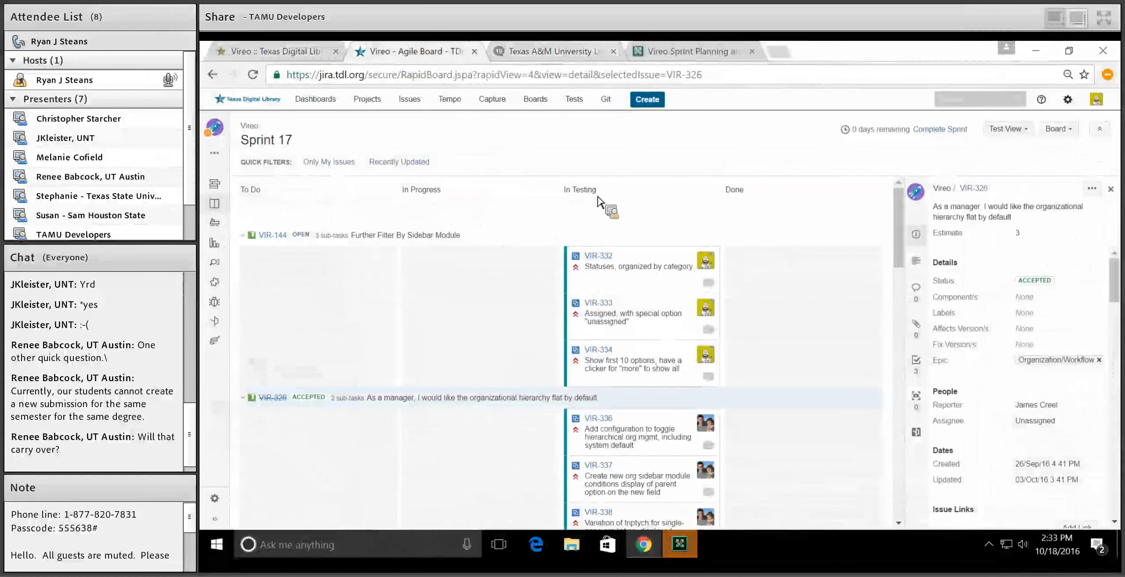
{"action": "left_click", "coordinate": [602, 235]}
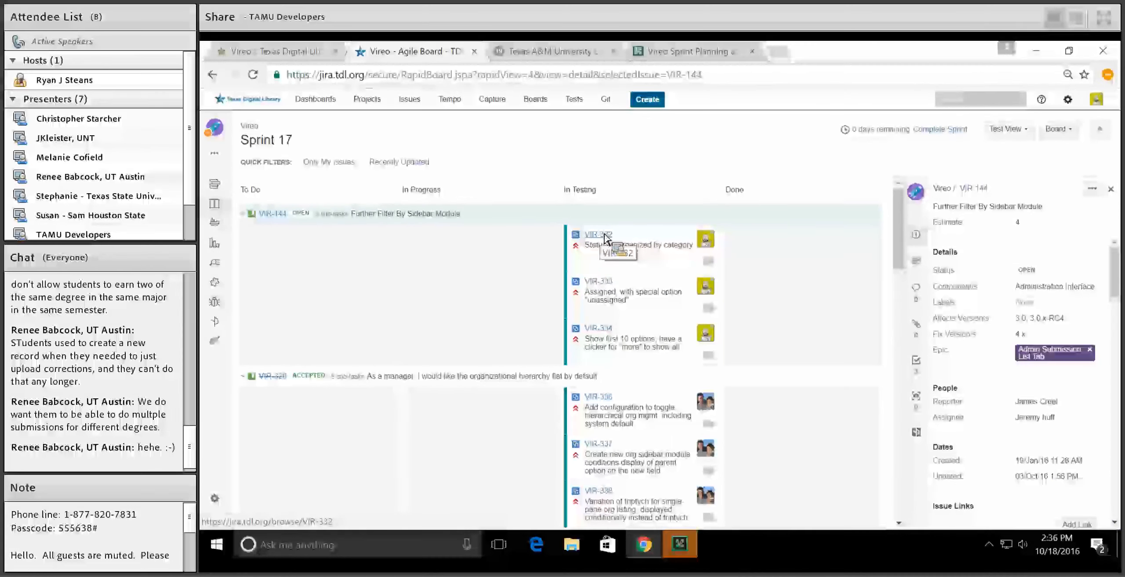
{"action": "left_click_drag", "start_coordinate": [604, 240], "coordinate": [513, 262]}
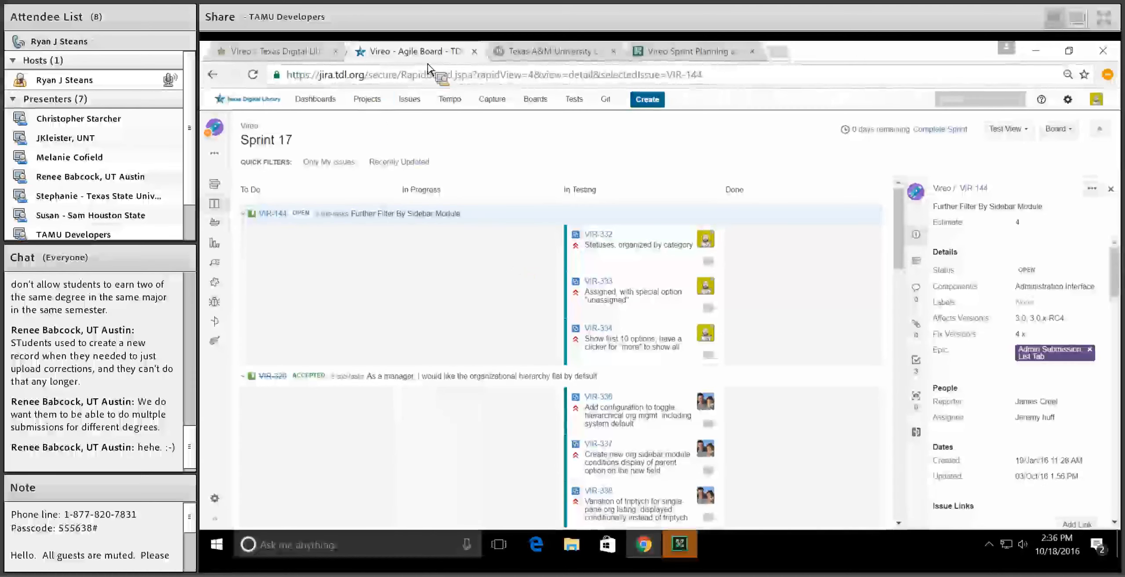
- Switch from the Jira board to the Vireo Sprint Planning and Review page and bring up the Adobe Connect meeting window
{"action": "left_click", "coordinate": [662, 52]}
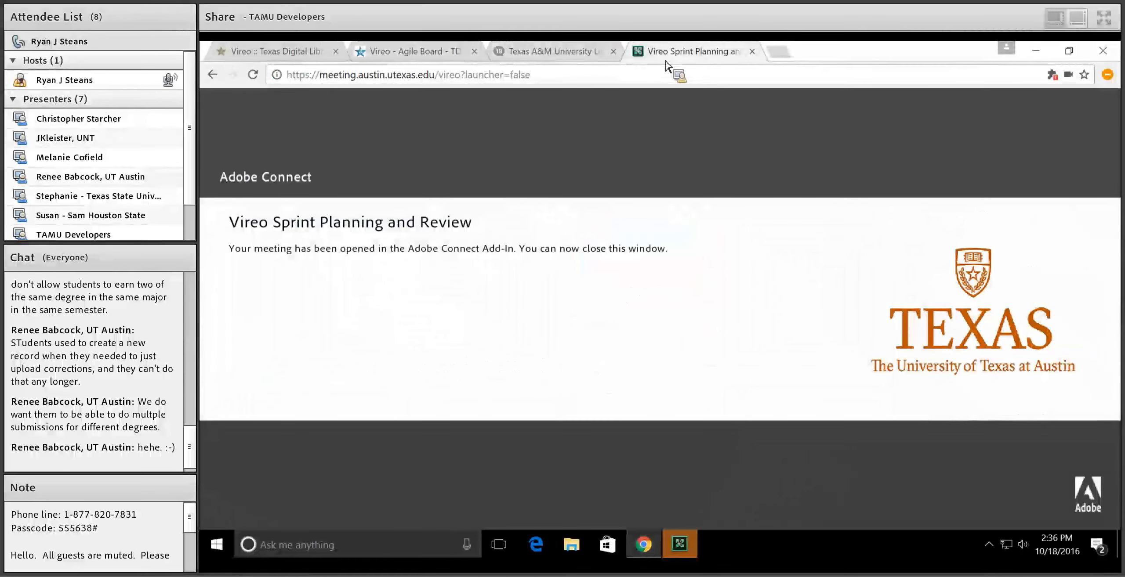
{"action": "left_click", "coordinate": [680, 549]}
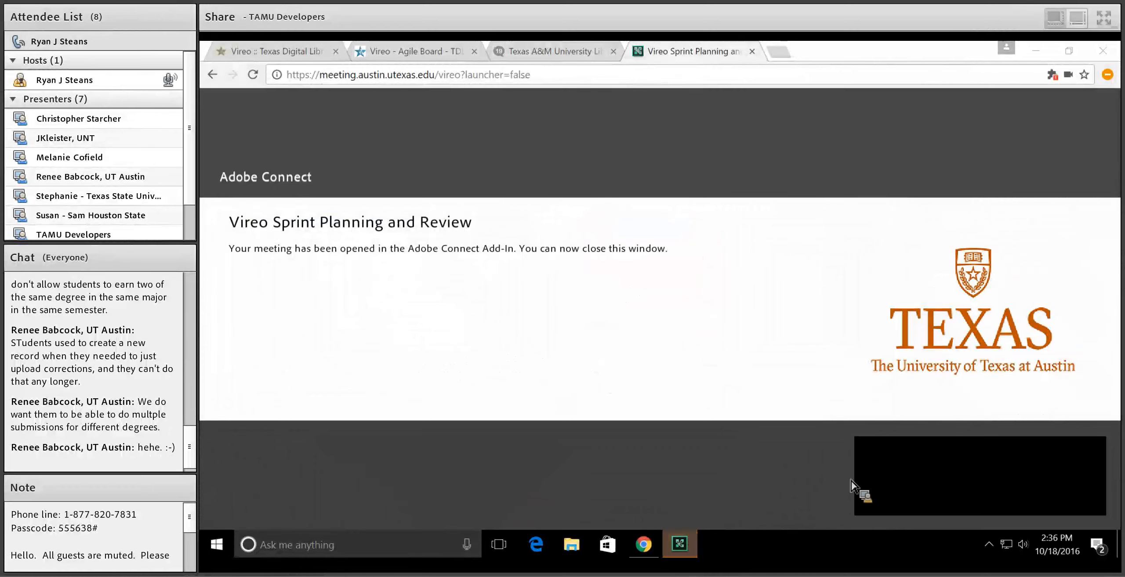